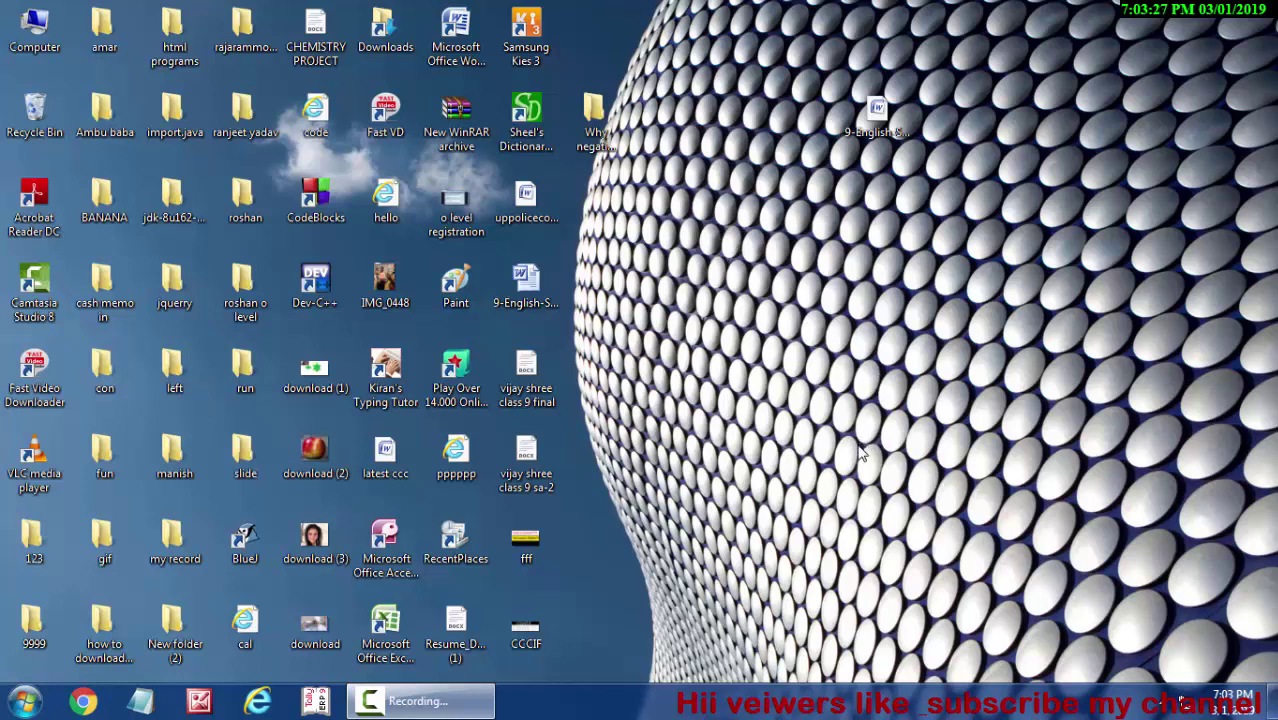
# Step: Launch Tally.ERP 9 from the Start menu and run it in Educational Mode
pyautogui.click(24, 701)
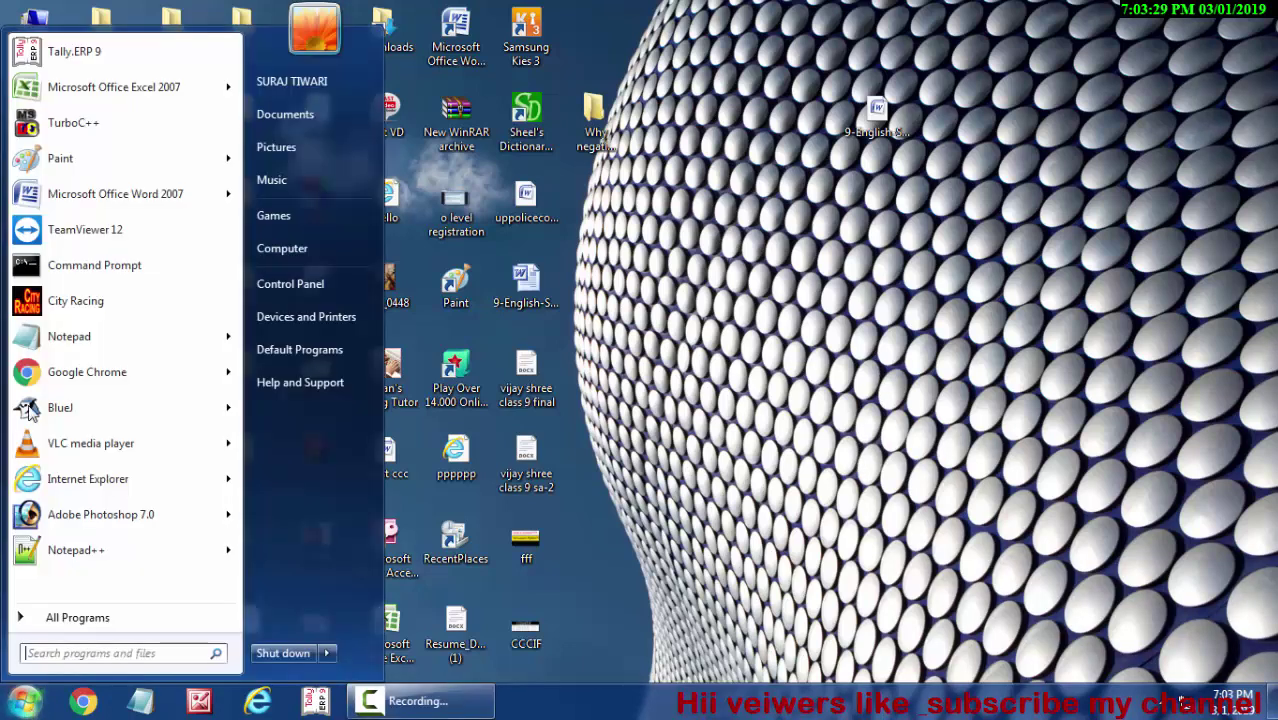
pyautogui.click(62, 51)
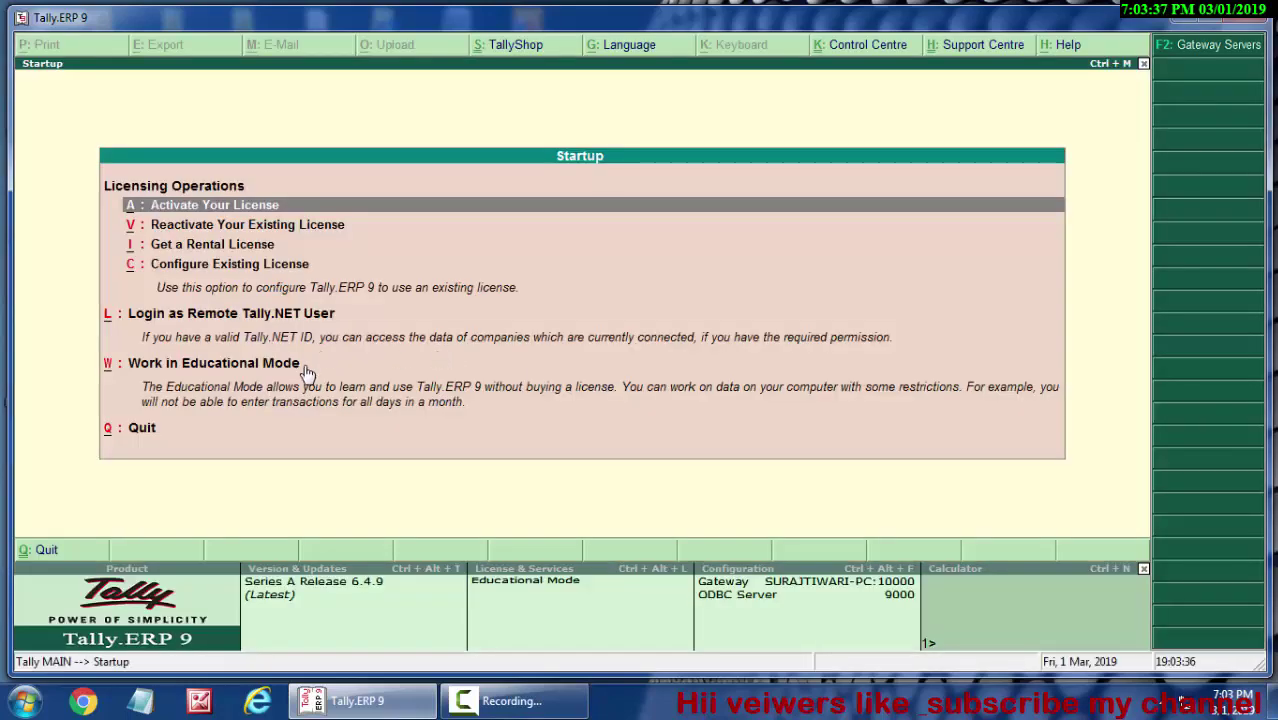
pyautogui.click(290, 372)
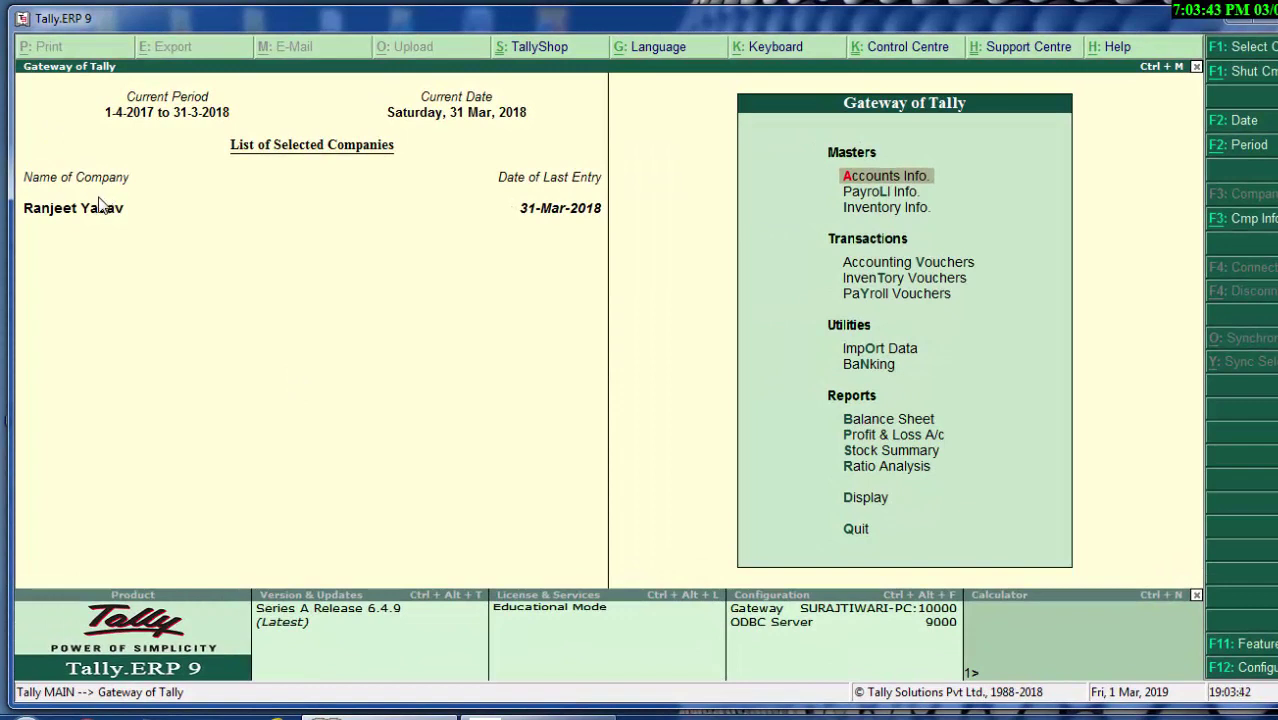
# Step: Look through the Accounting Features without saving, then bring up the Company Info menu with Alt+F3
pyautogui.press('F11')
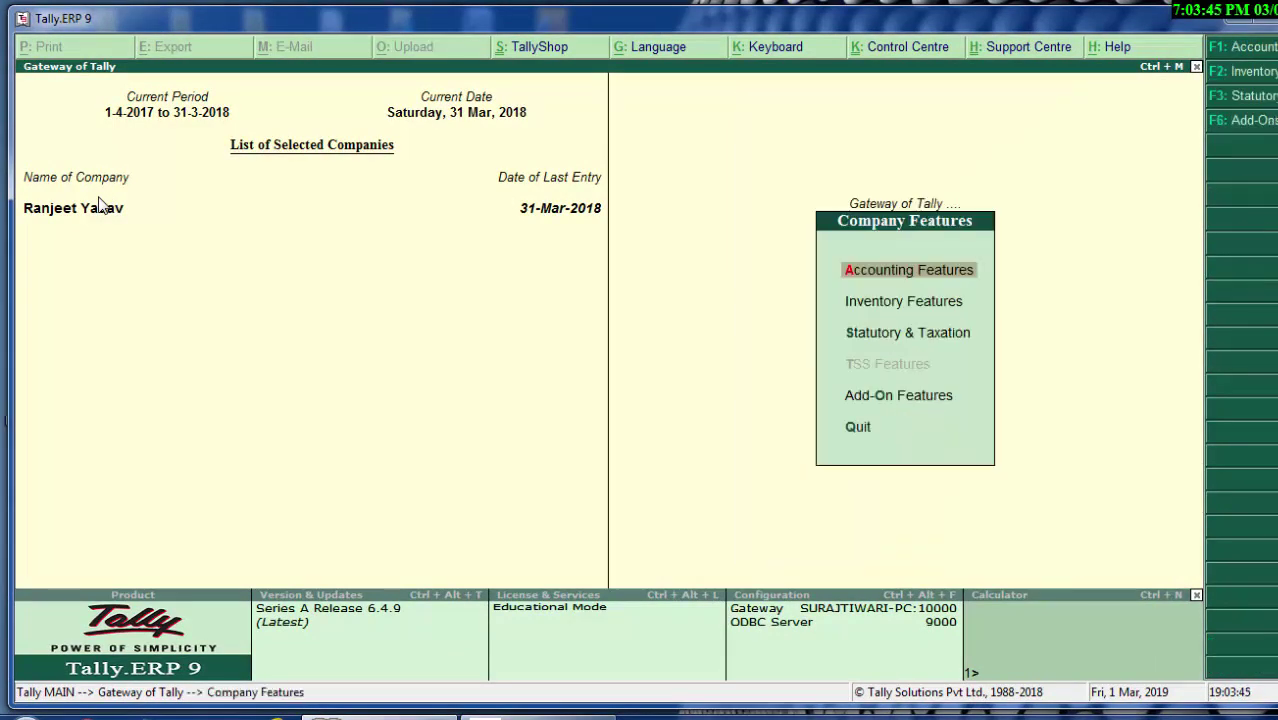
pyautogui.press('Return')
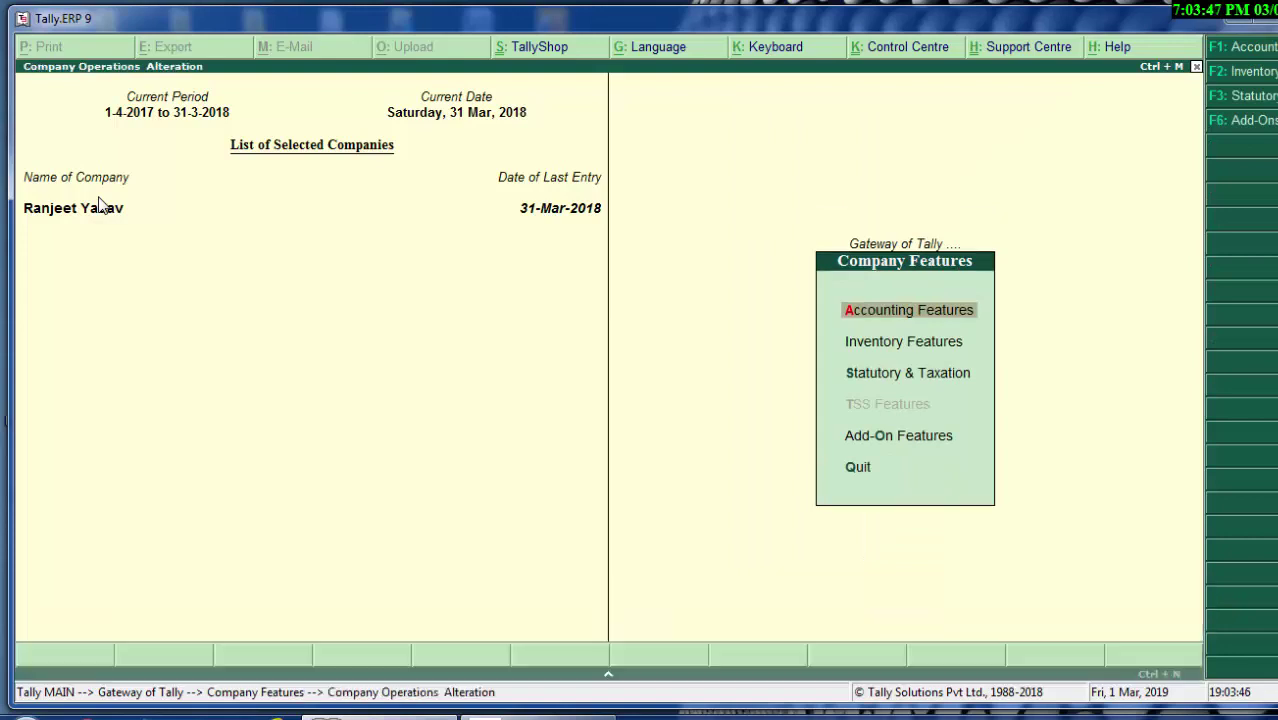
pyautogui.press('Return')
pyautogui.press('Return')
pyautogui.press('Return')
pyautogui.press('Return')
pyautogui.press('Return')
pyautogui.press('Return')
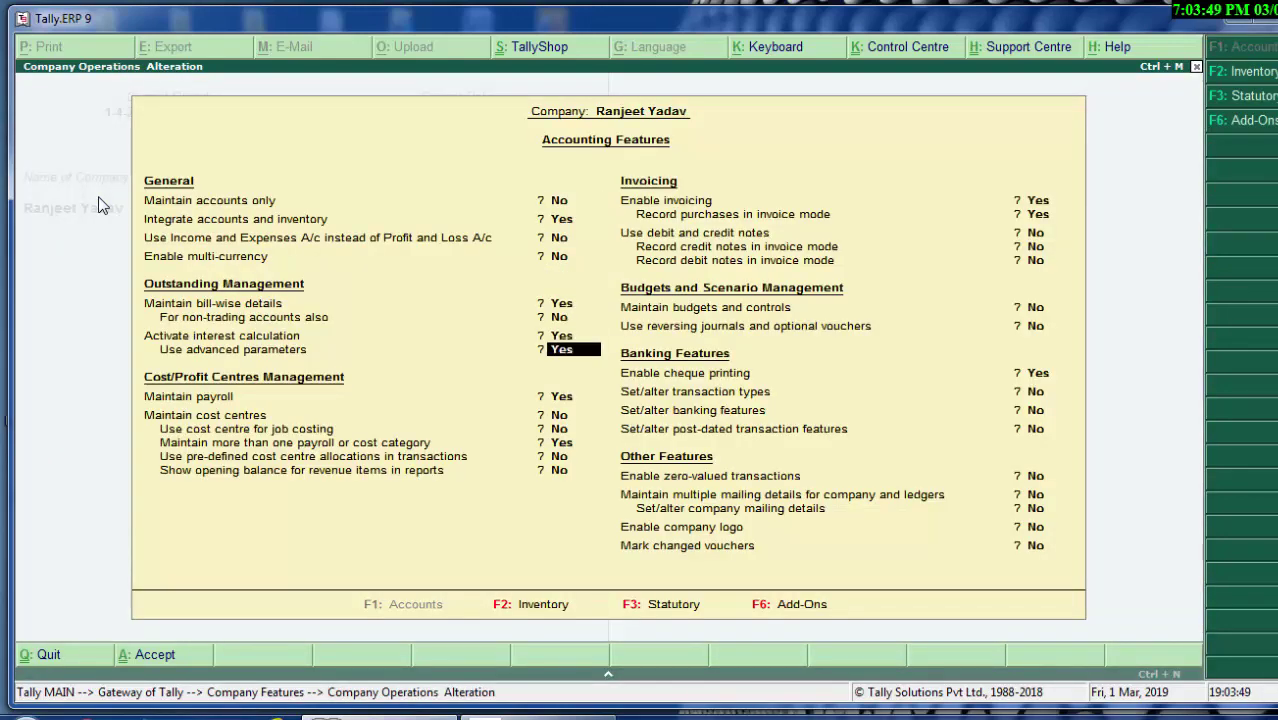
pyautogui.press('Return')
pyautogui.press('Escape')
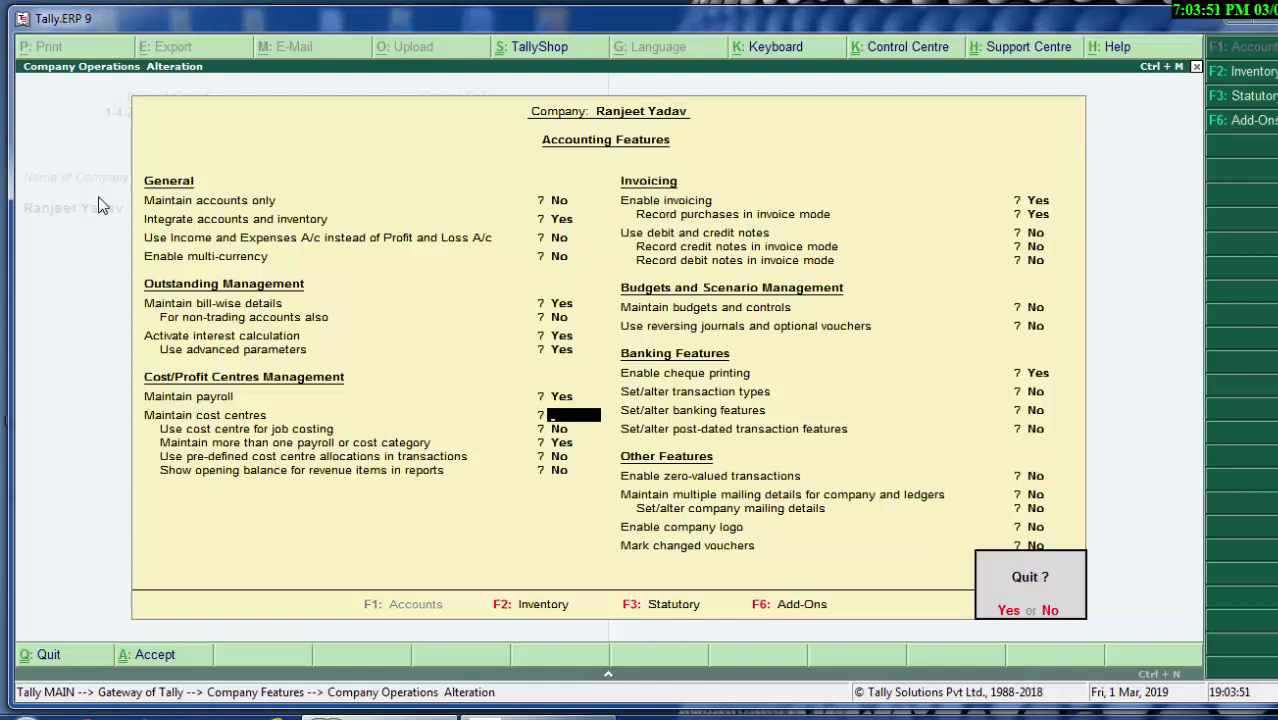
pyautogui.press('Return')
pyautogui.press('Escape')
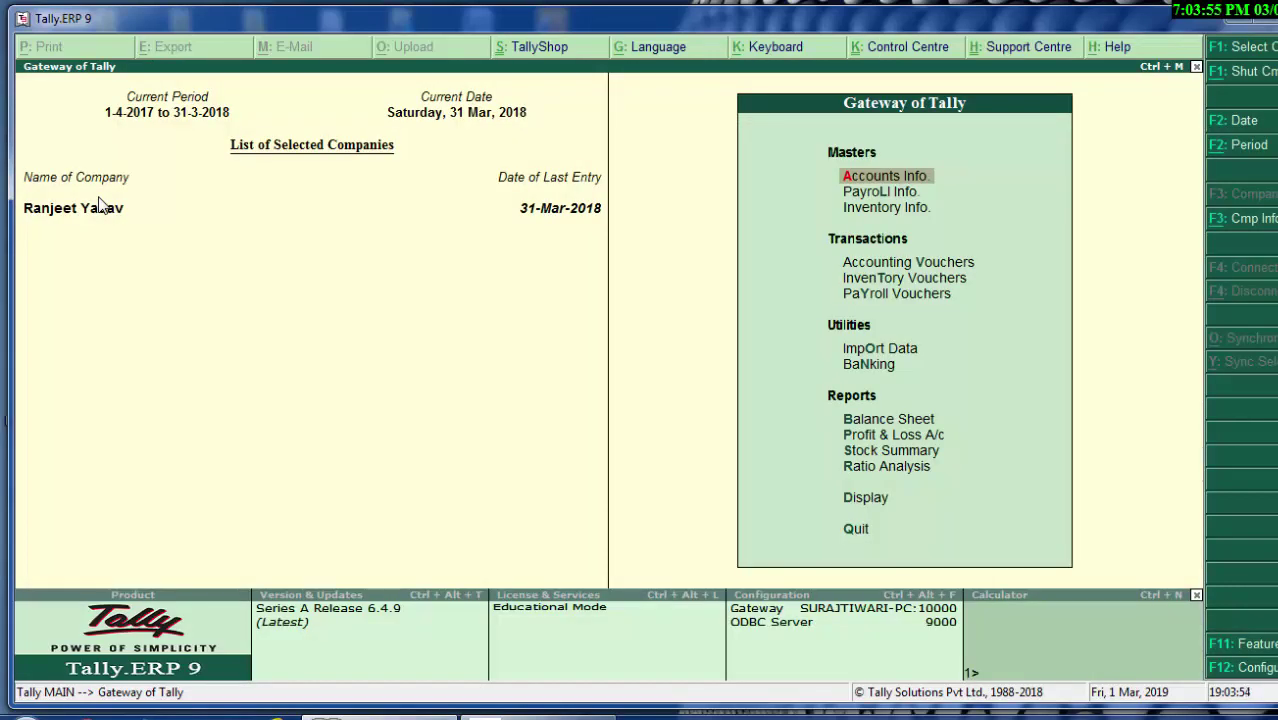
pyautogui.hotkey('alt', 'F3')
pyautogui.press('Down')
pyautogui.press('Down')
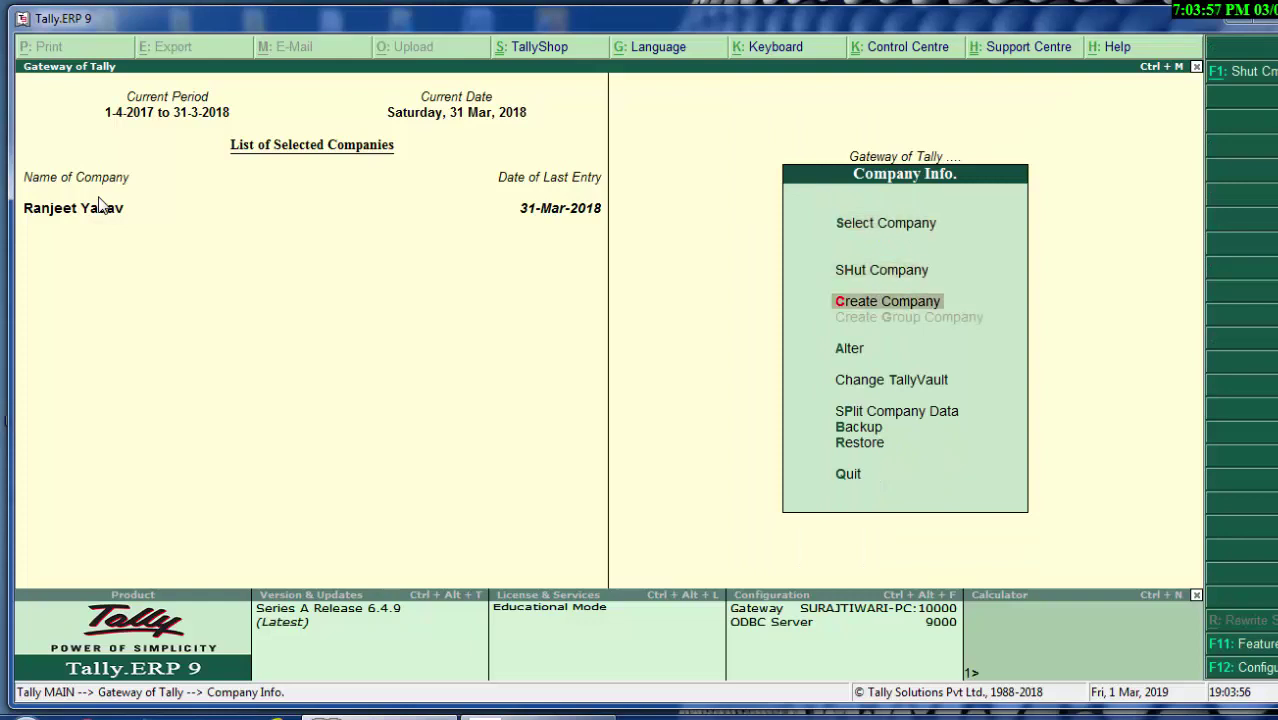
# Step: Create company 'Ram & Shyam' with address lines 'New Colony Deoria', 'Up' and '274001'
pyautogui.press('Return')
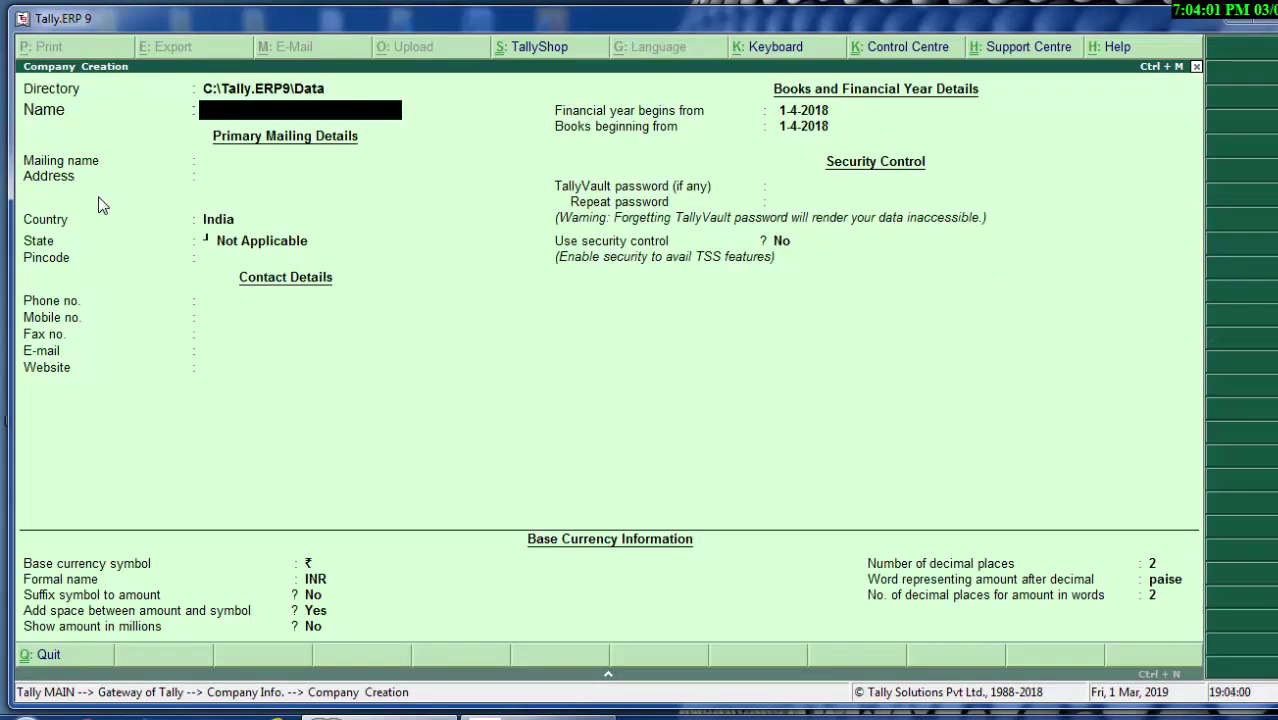
pyautogui.write('Ram')
pyautogui.write(' &')
pyautogui.write(' Shya')
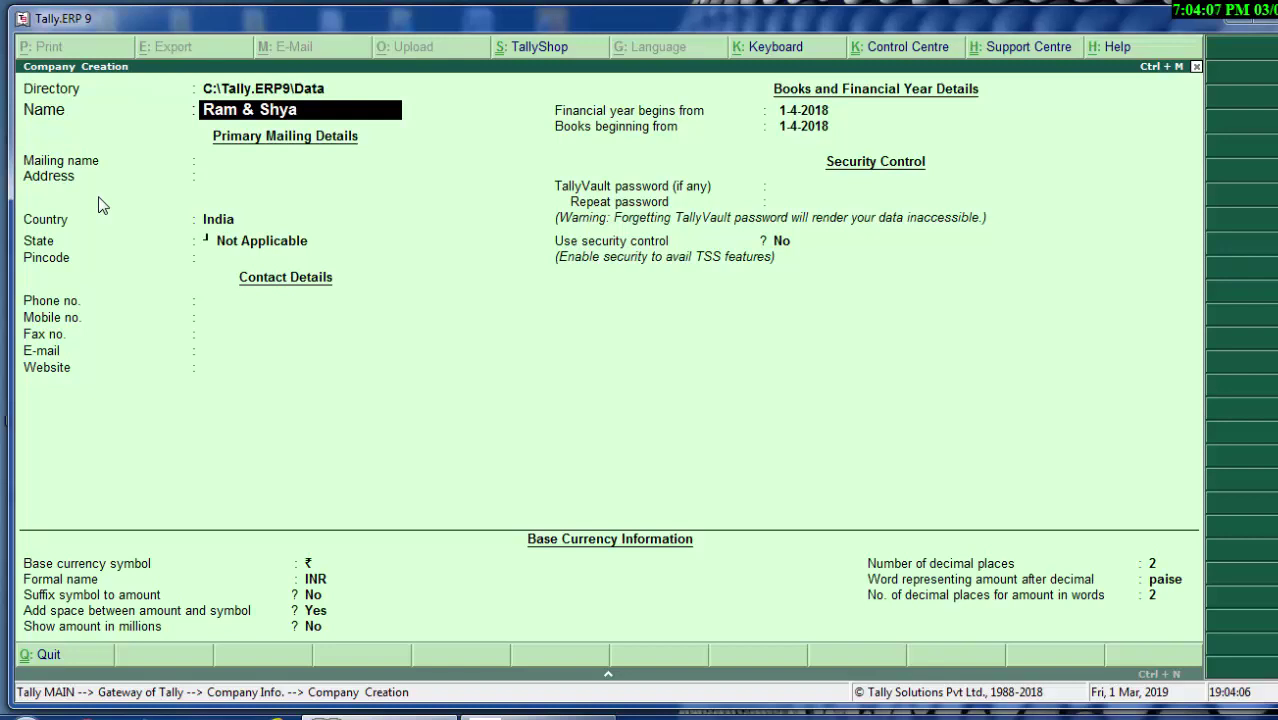
pyautogui.write('m')
pyautogui.press('Return')
pyautogui.press('Return')
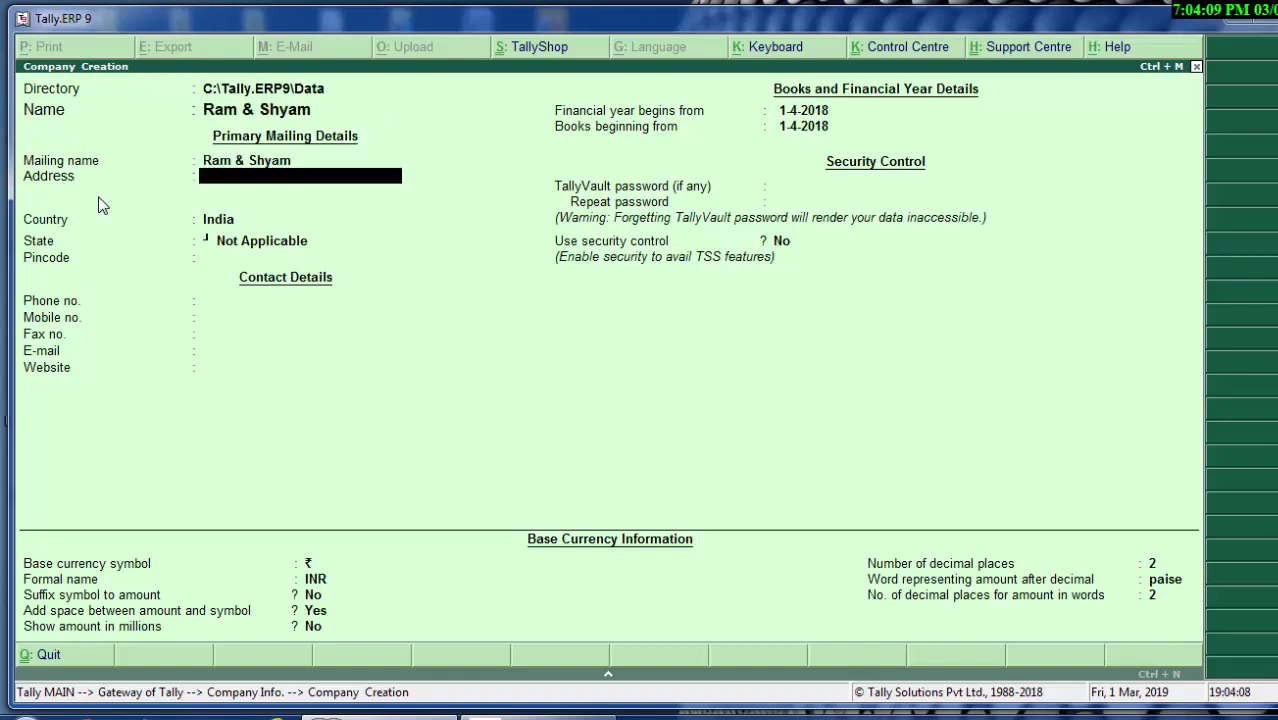
pyautogui.write('Ne')
pyautogui.write('w Col')
pyautogui.write('ony De')
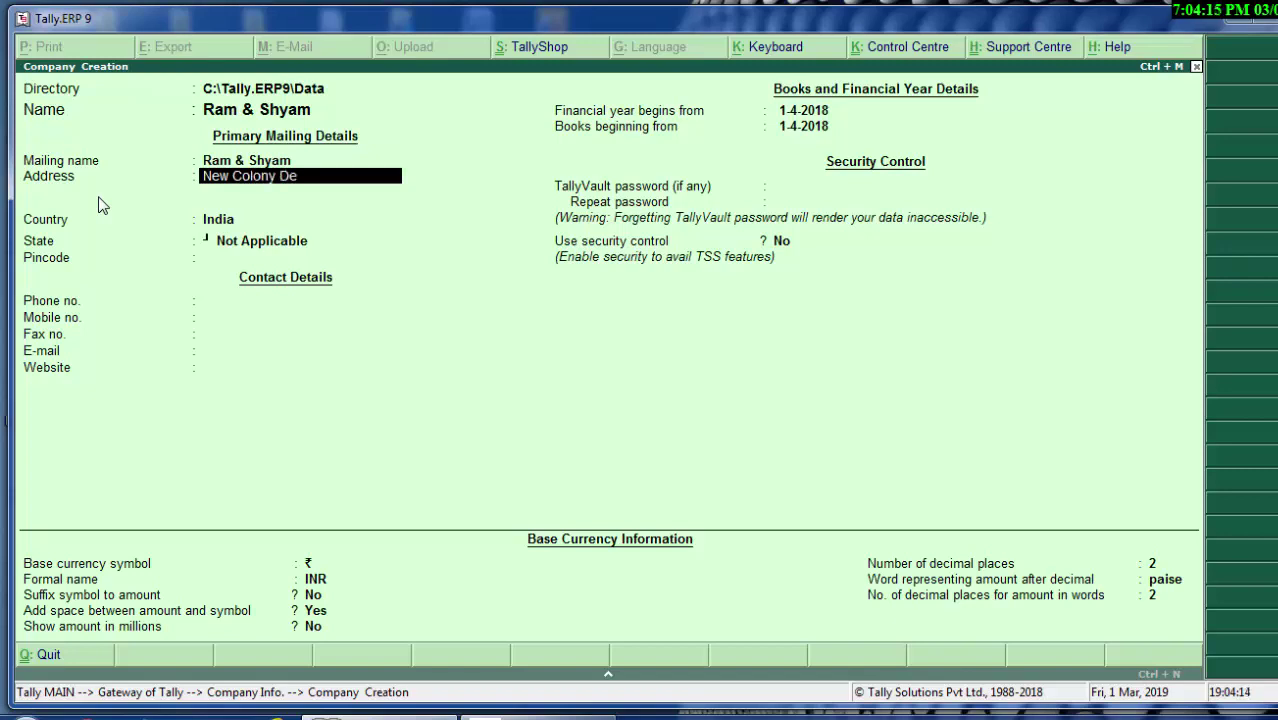
pyautogui.write('oria')
pyautogui.press('Return')
pyautogui.write('U')
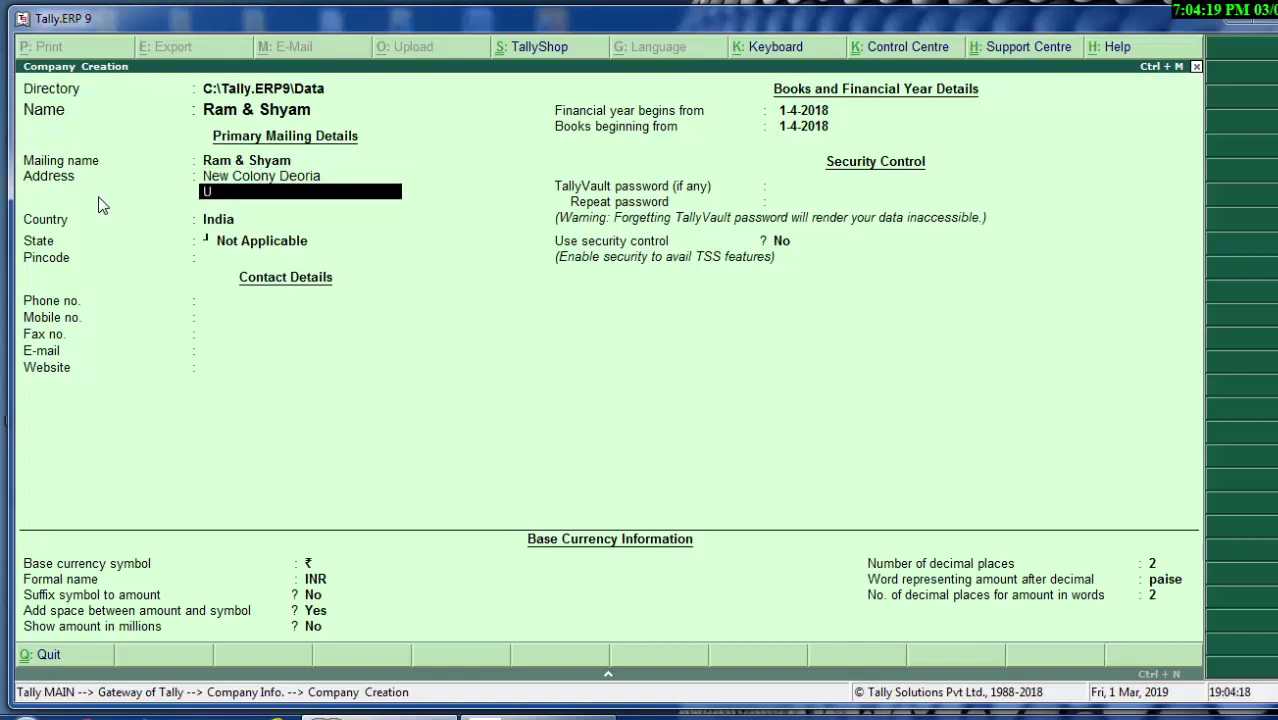
pyautogui.write('p')
pyautogui.press('Return')
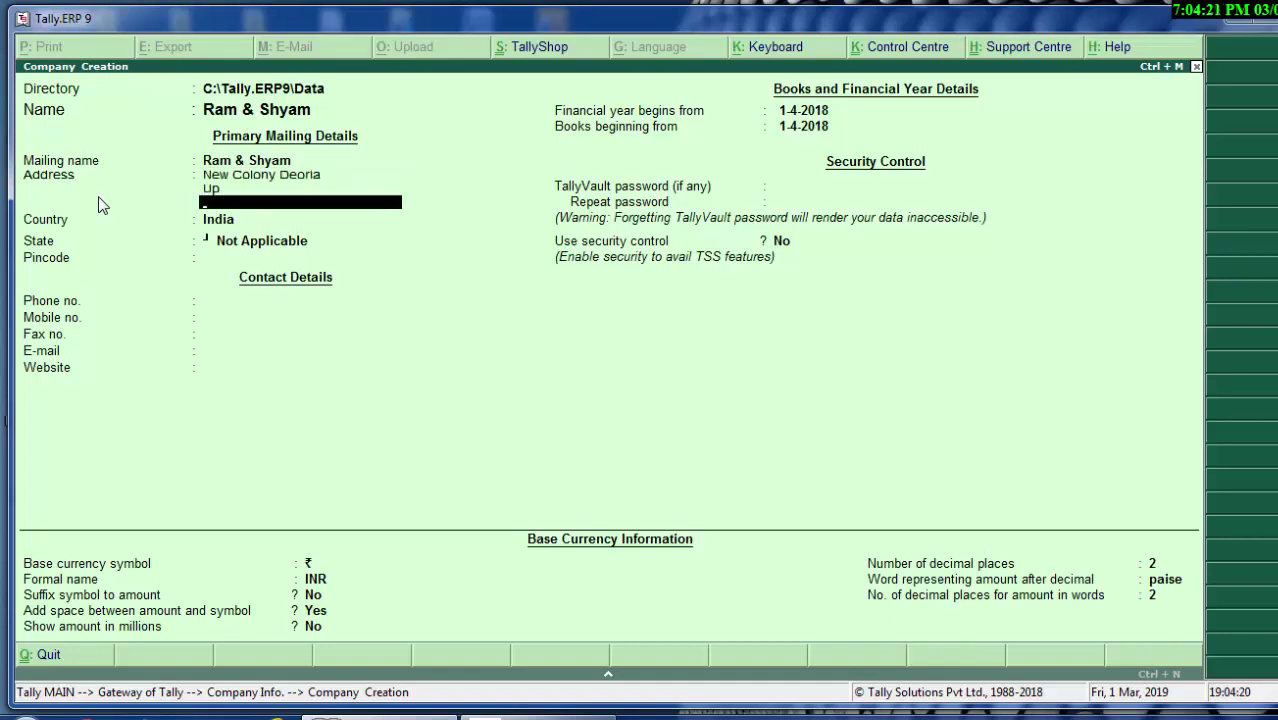
pyautogui.write('2740')
pyautogui.write('01\\')
pyautogui.press('Return')
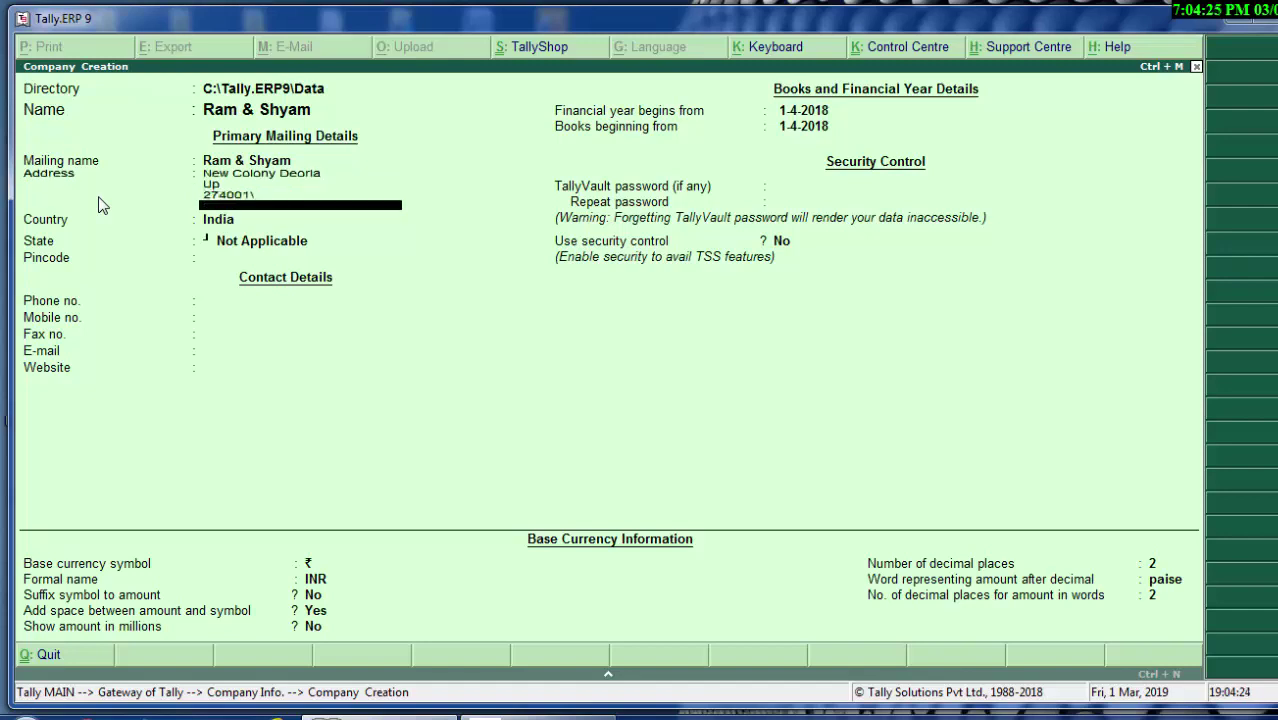
pyautogui.press('BackSpace')
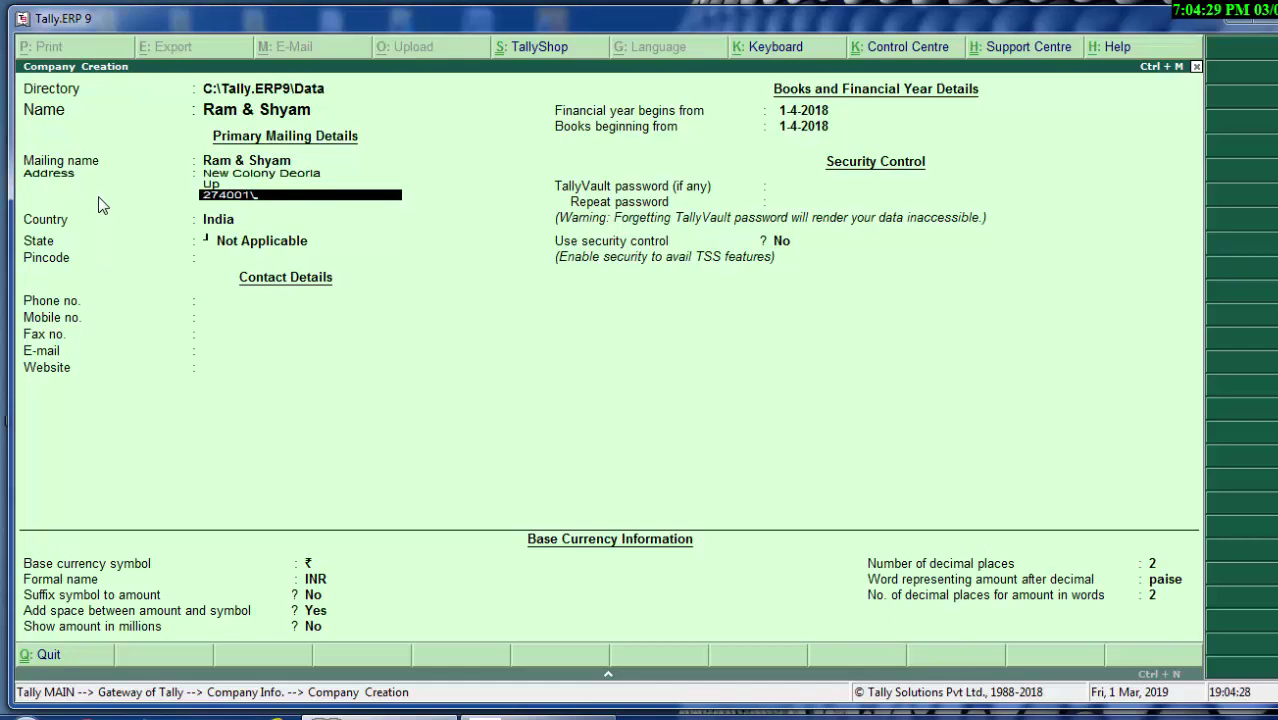
pyautogui.press('Return')
# Step: Keep country India, choose state Uttar Pradesh, enter pincode 274001 and skip the contact fields
pyautogui.press('Return')
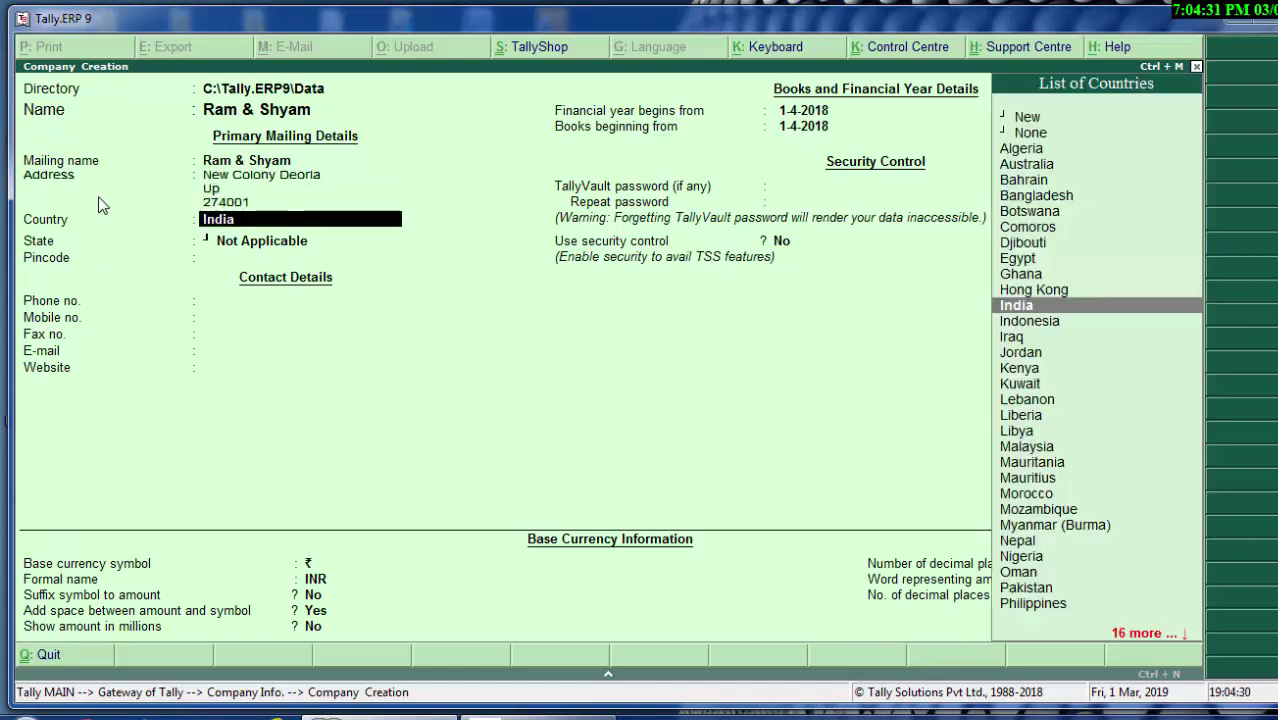
pyautogui.press('Return')
pyautogui.write('U')
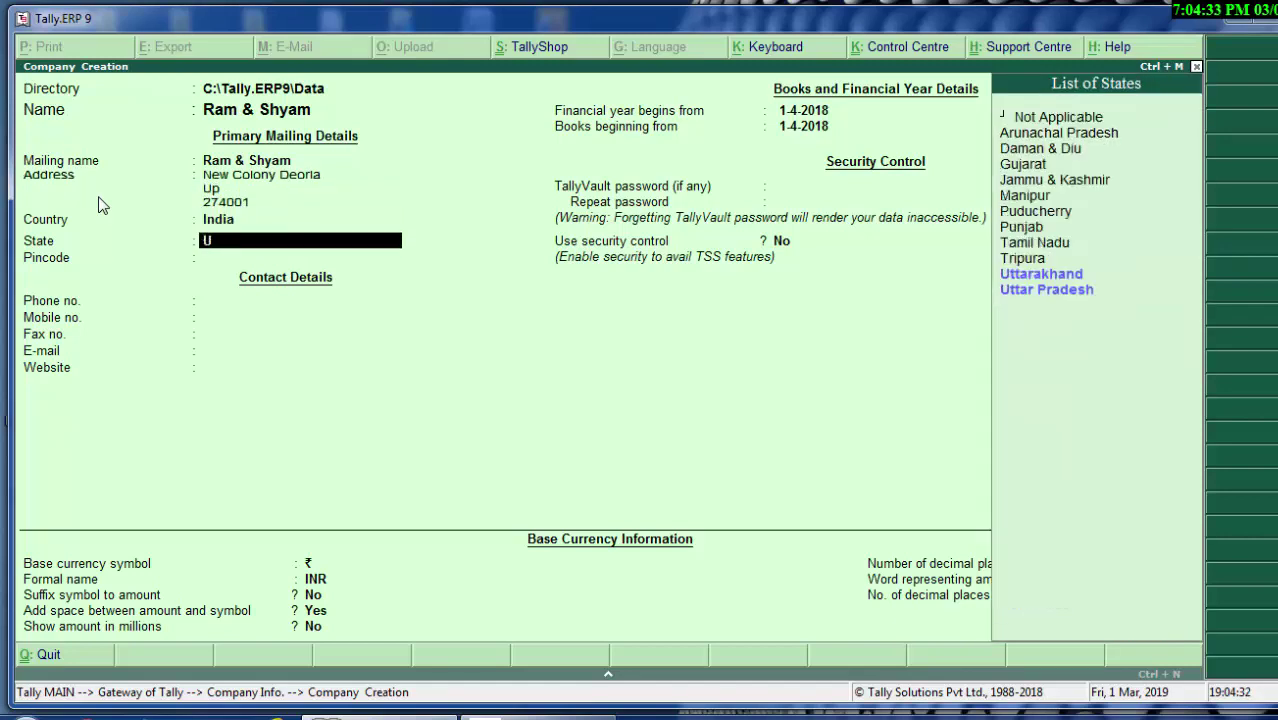
pyautogui.press('Down')
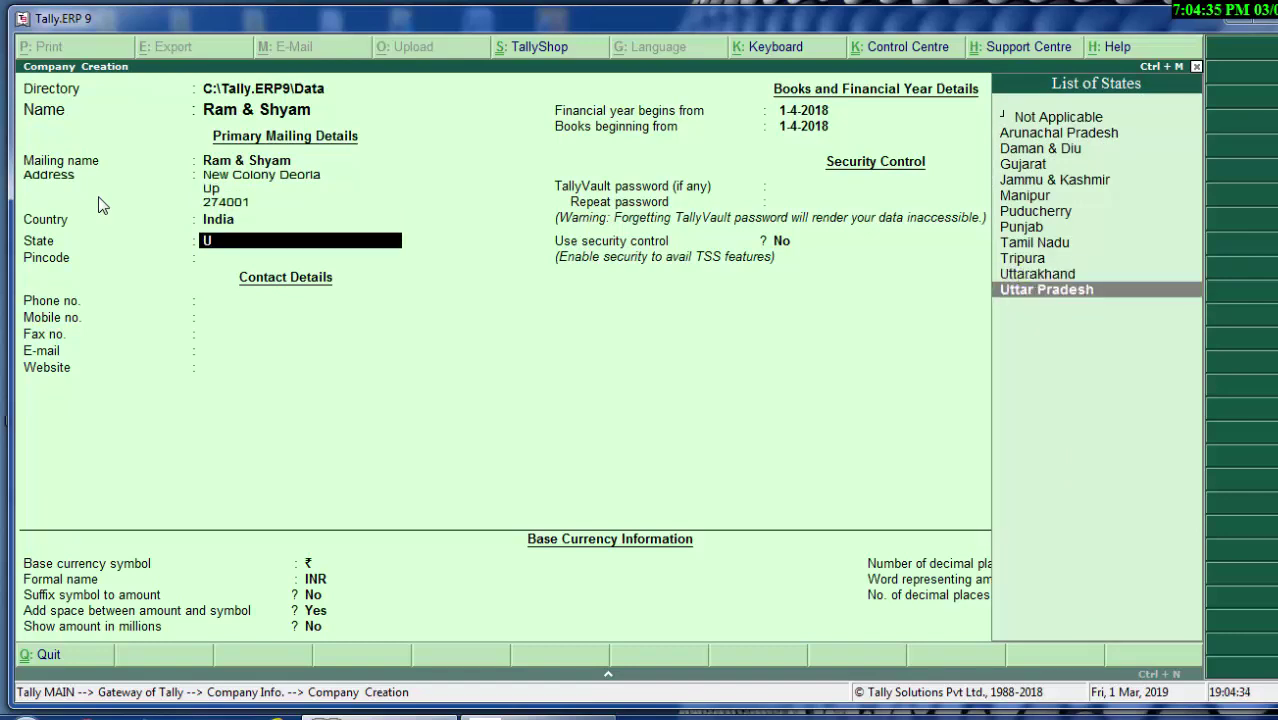
pyautogui.press('Return')
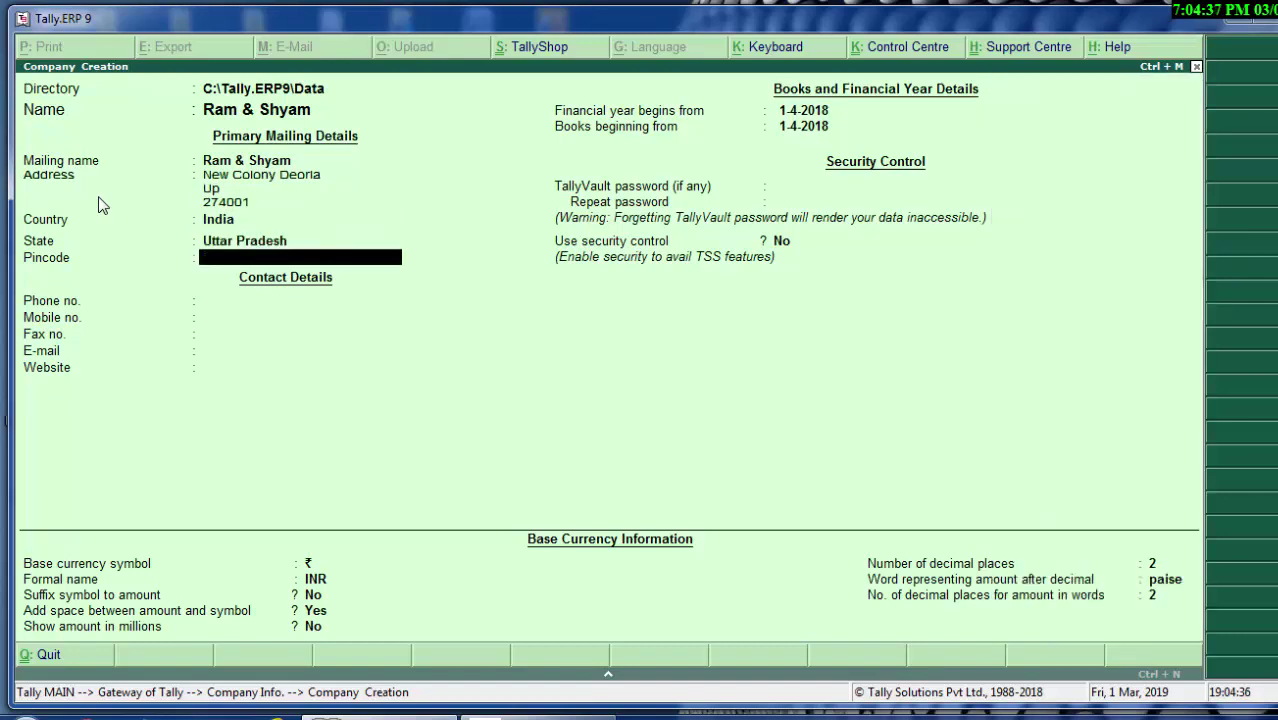
pyautogui.write('274')
pyautogui.write('001')
pyautogui.press('Return')
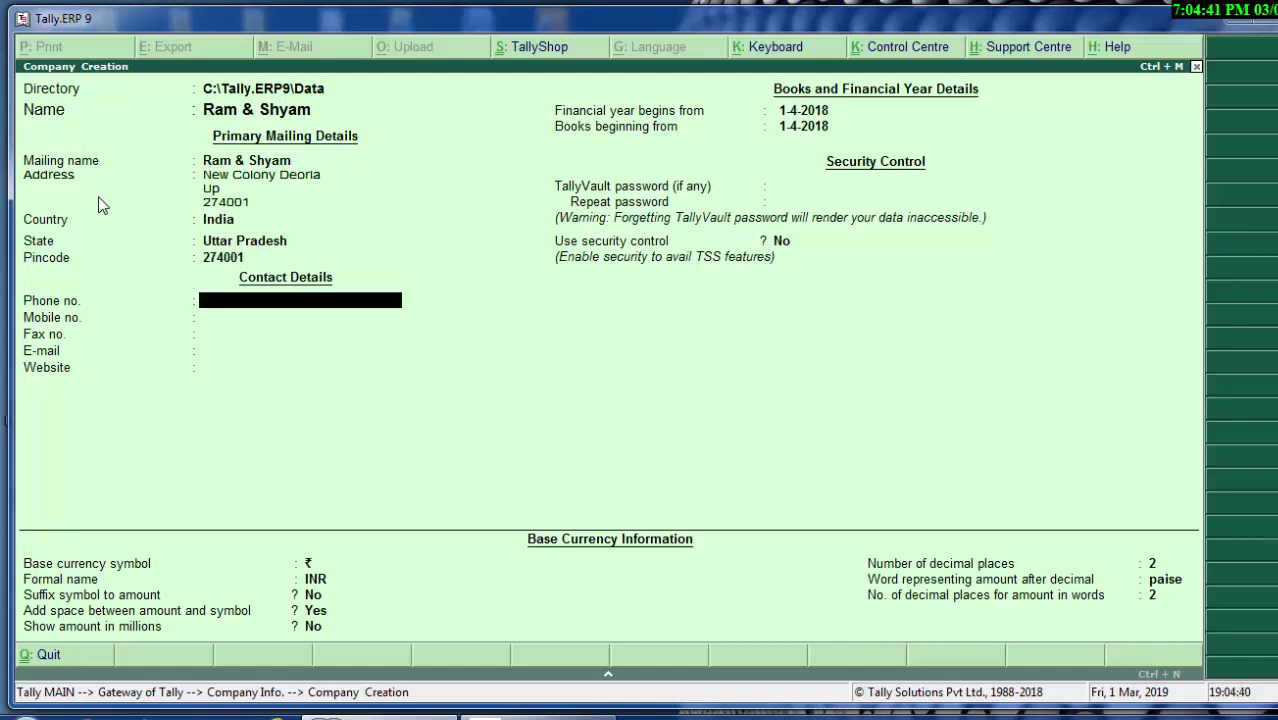
pyautogui.press('Return')
pyautogui.press('Return')
pyautogui.press('Return')
pyautogui.press('Return')
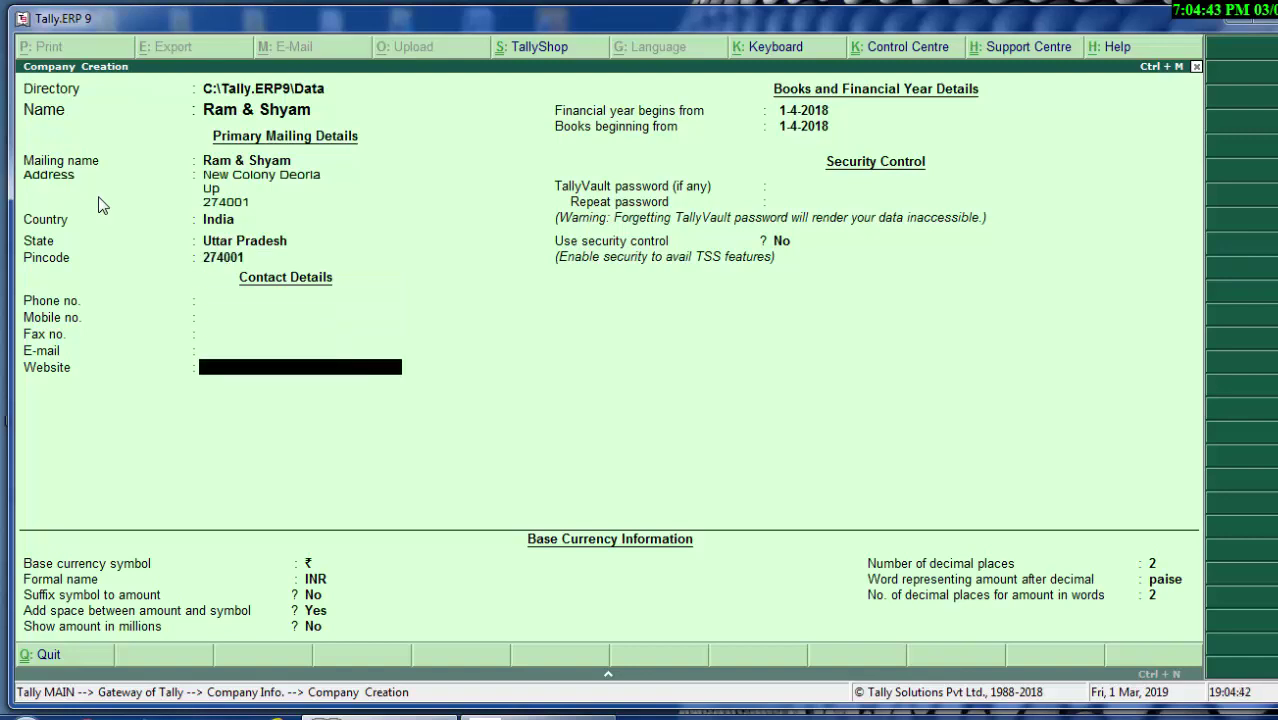
pyautogui.press('Return')
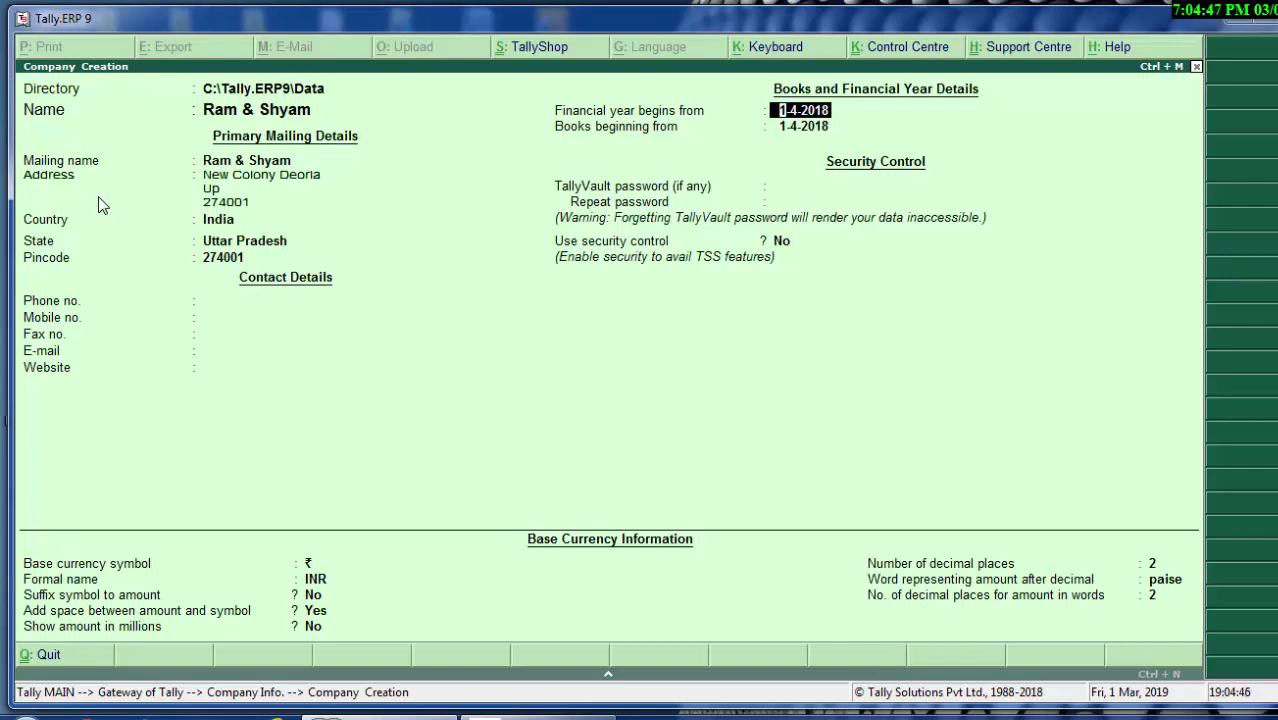
# Step: Enter financial year start 1-4-2017 and books beginning 31-3-2018, then reach the save prompt
pyautogui.write('1-')
pyautogui.write('4-20')
pyautogui.write('17')
pyautogui.press('Return')
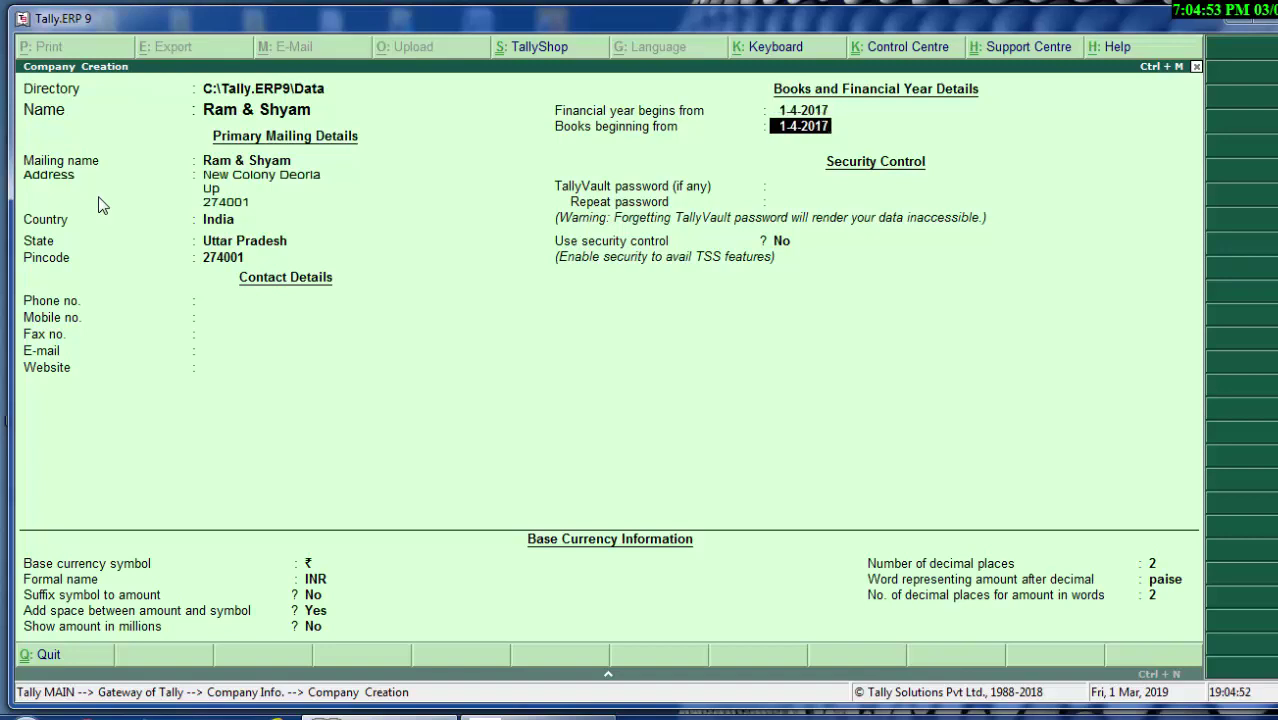
pyautogui.write('31-')
pyautogui.write('3-2')
pyautogui.write('018')
pyautogui.press('Return')
pyautogui.press('Return')
pyautogui.press('Return')
pyautogui.press('Return')
pyautogui.press('Return')
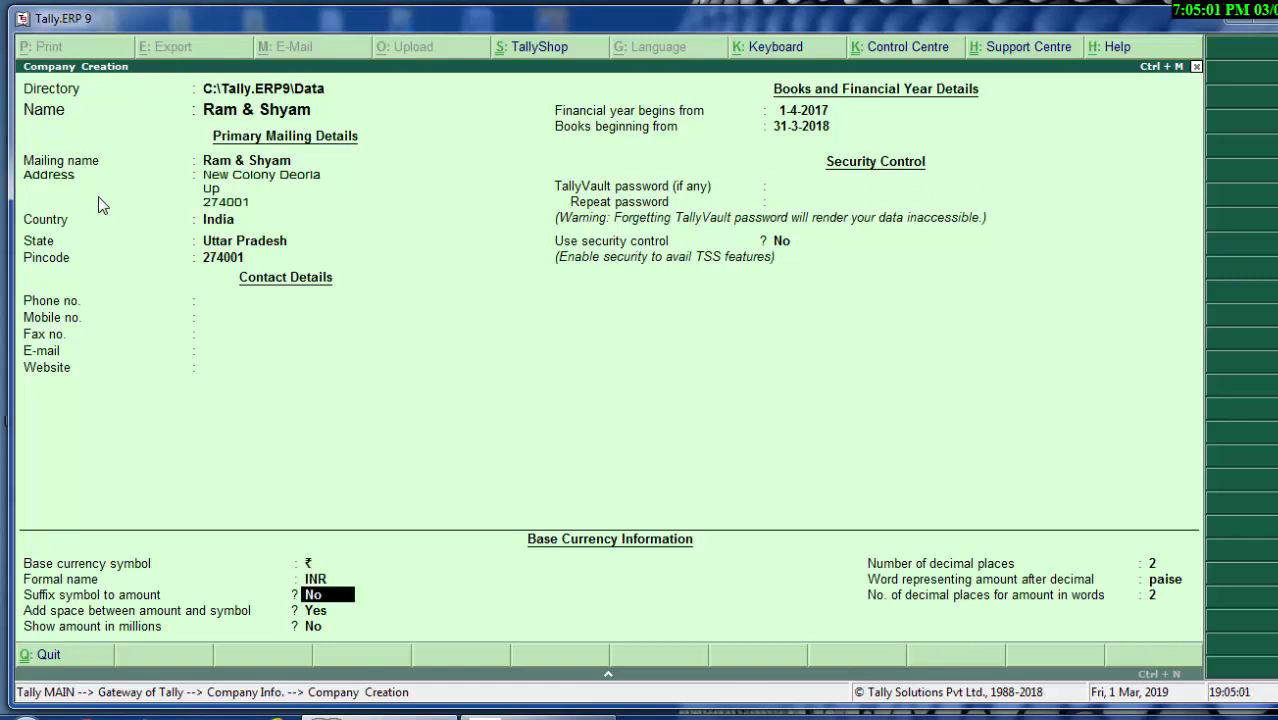
pyautogui.press('Return')
pyautogui.press('Return')
pyautogui.press('Return')
pyautogui.press('Return')
pyautogui.press('Return')
pyautogui.press('Return')
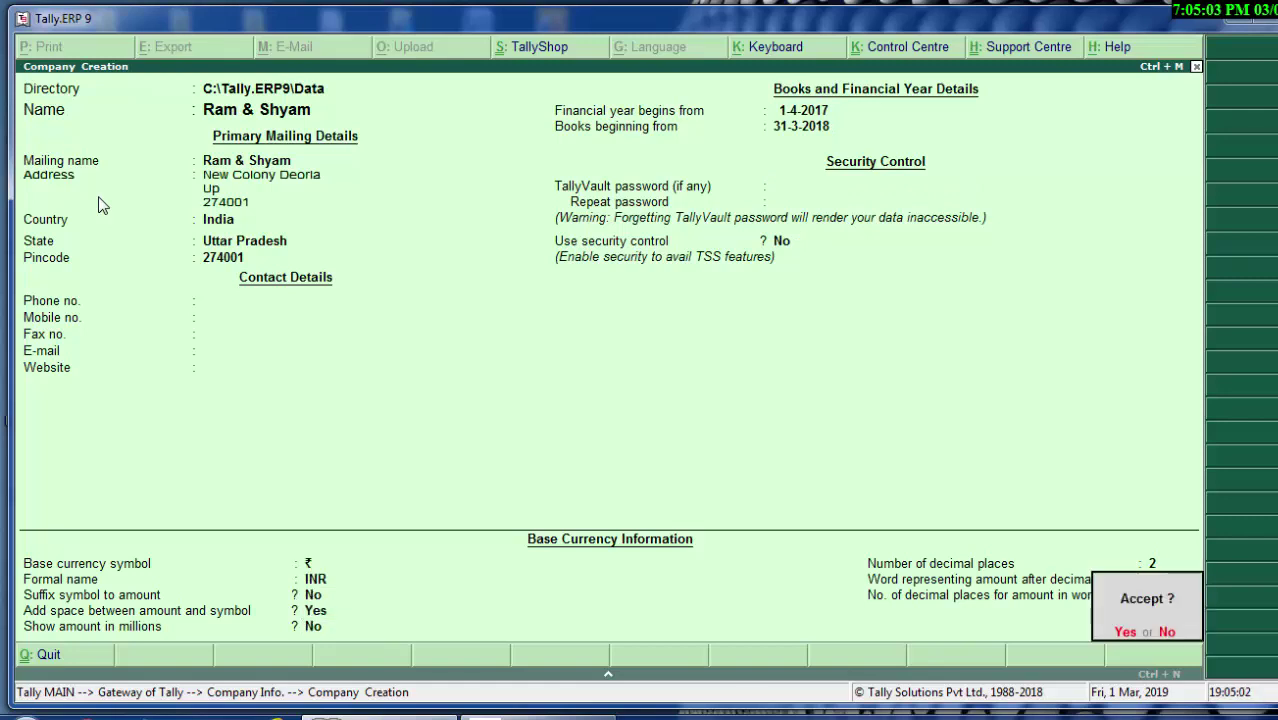
pyautogui.press('Return')
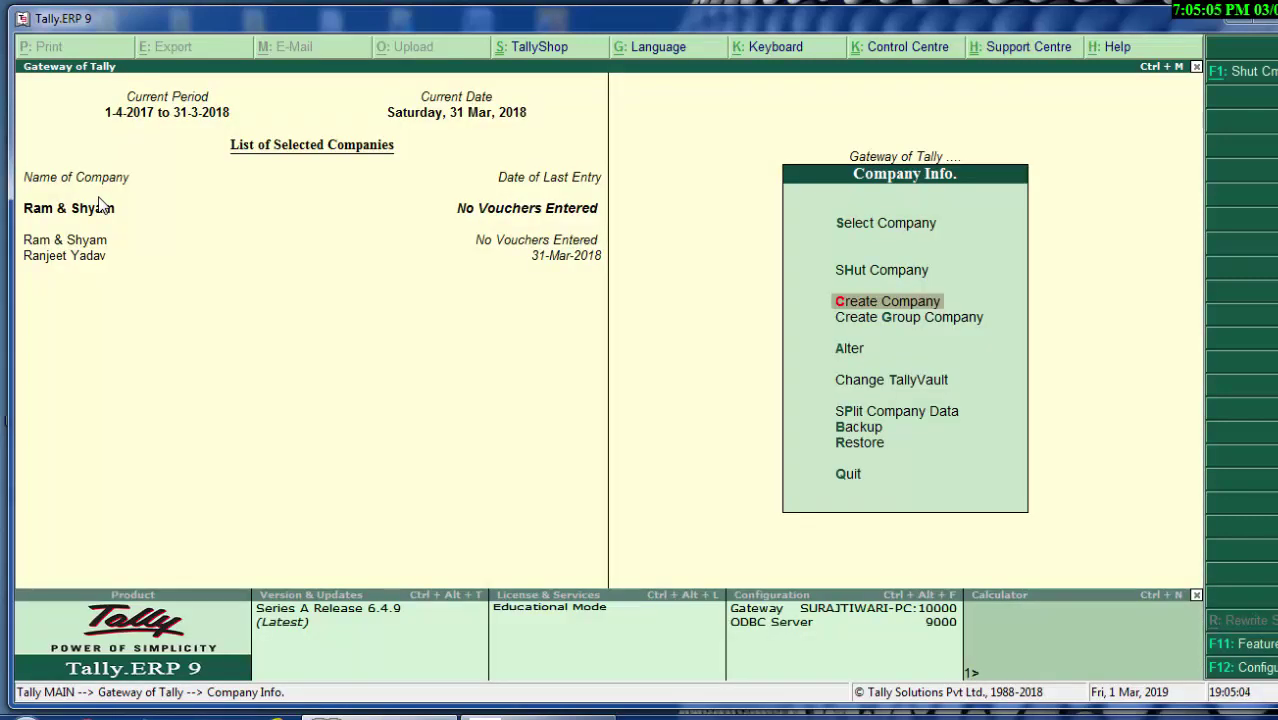
# Step: Set Maintain payroll to No in Ram & Shyam's Accounting Features and accept the change
pyautogui.press('Escape')
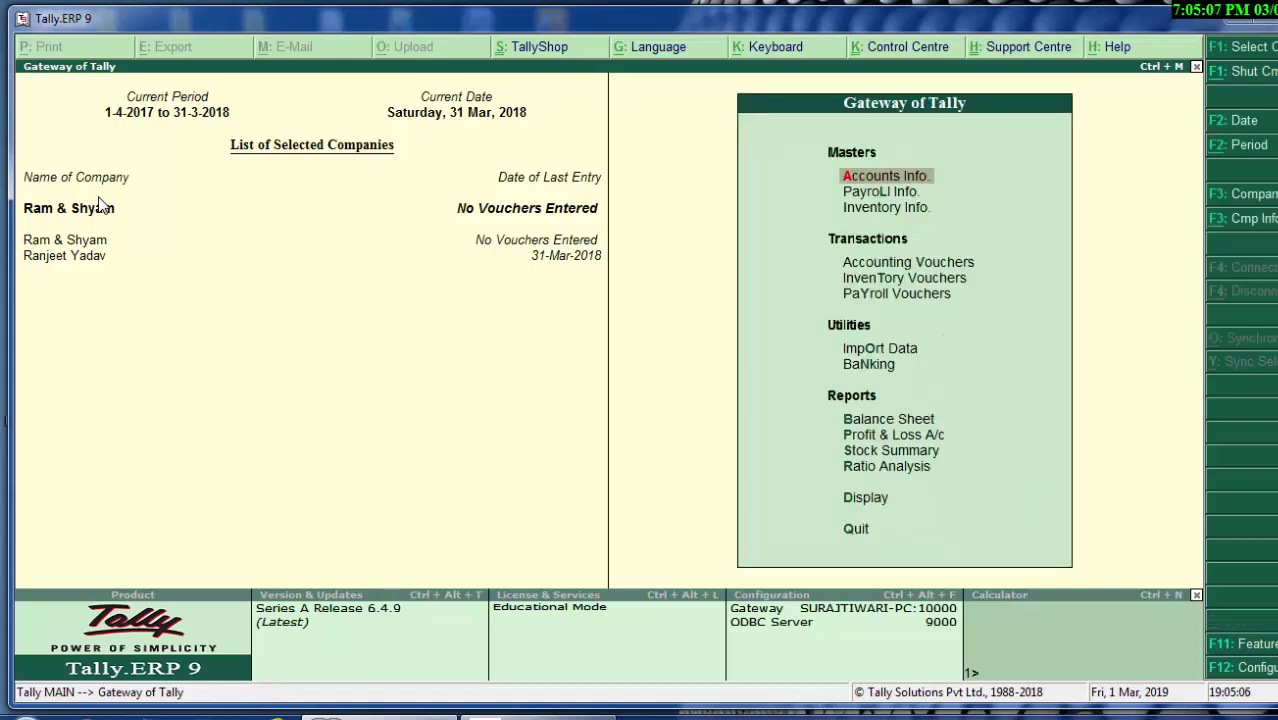
pyautogui.press('F11')
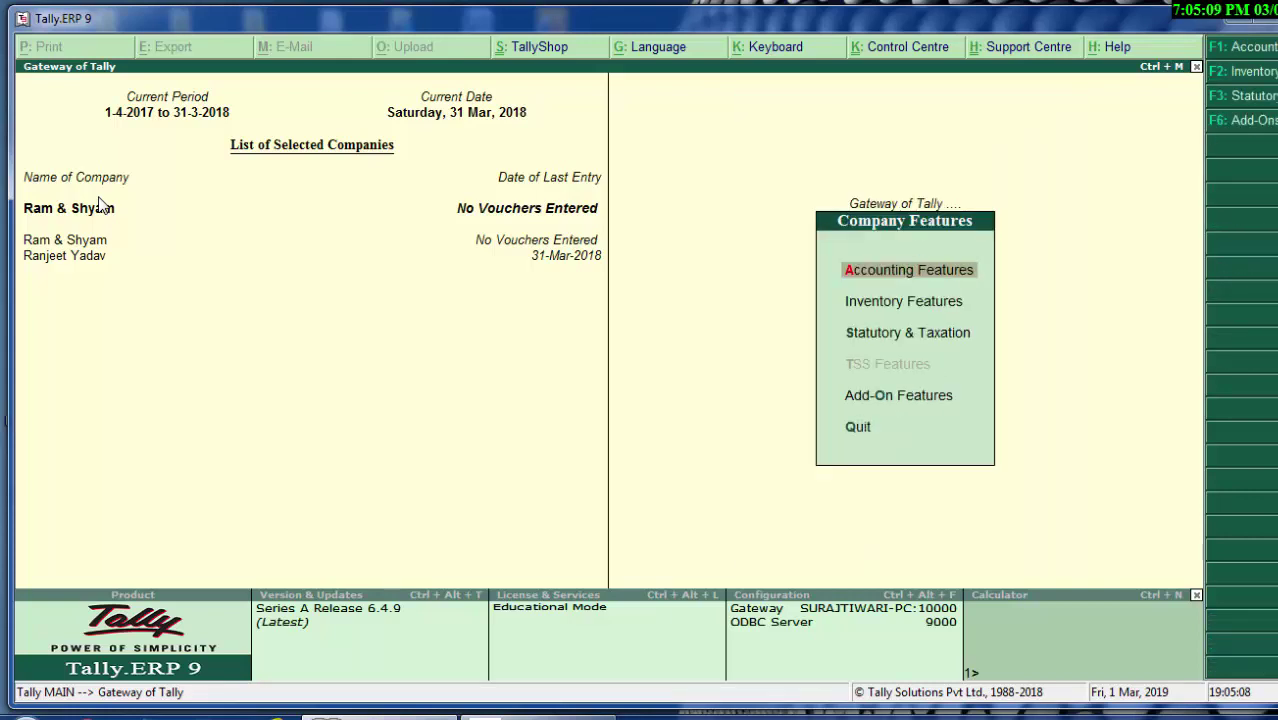
pyautogui.press('Return')
pyautogui.press('Return')
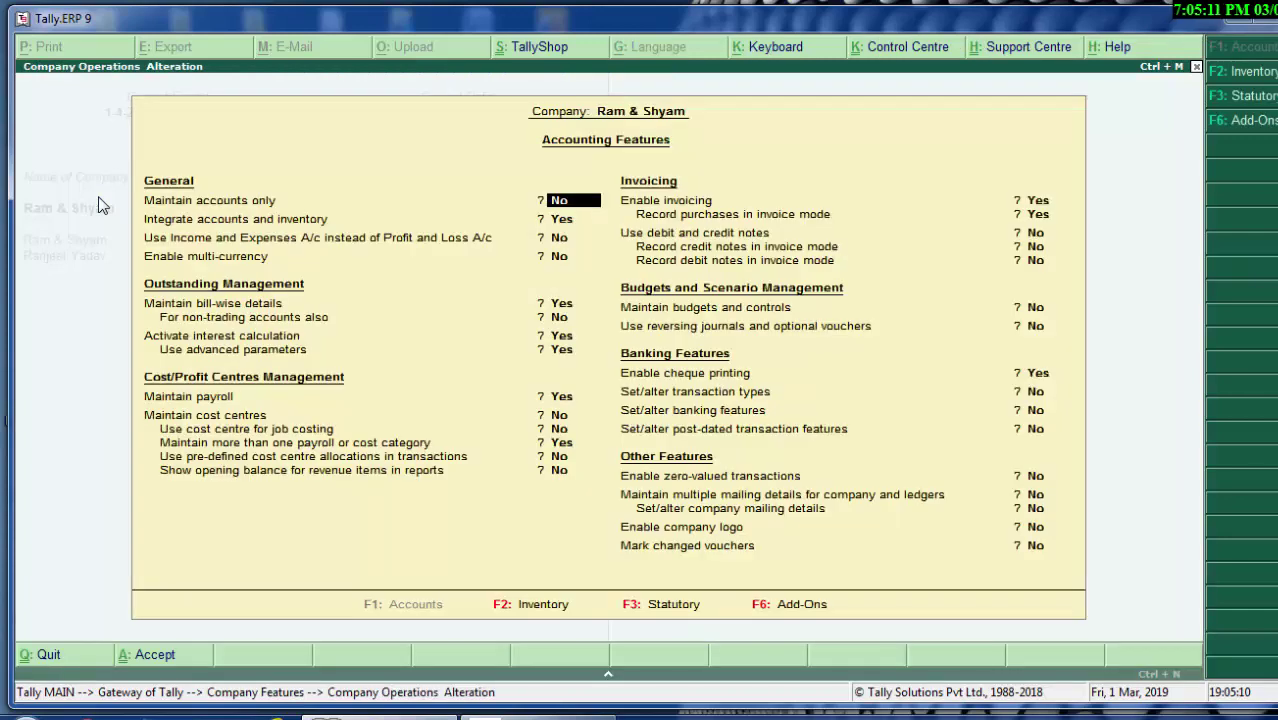
pyautogui.press('Return')
pyautogui.press('Return')
pyautogui.press('Return')
pyautogui.press('Return')
pyautogui.press('Return')
pyautogui.press('Return')
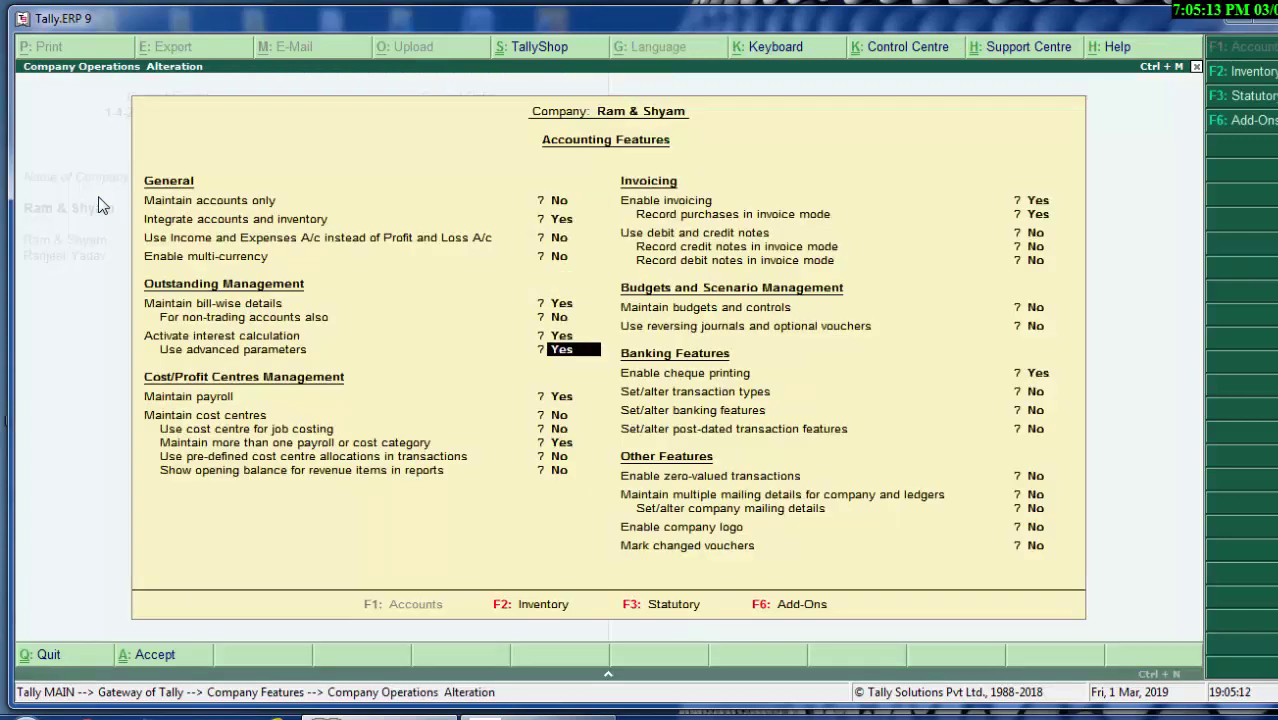
pyautogui.press('Return')
pyautogui.press('n')
pyautogui.press('Return')
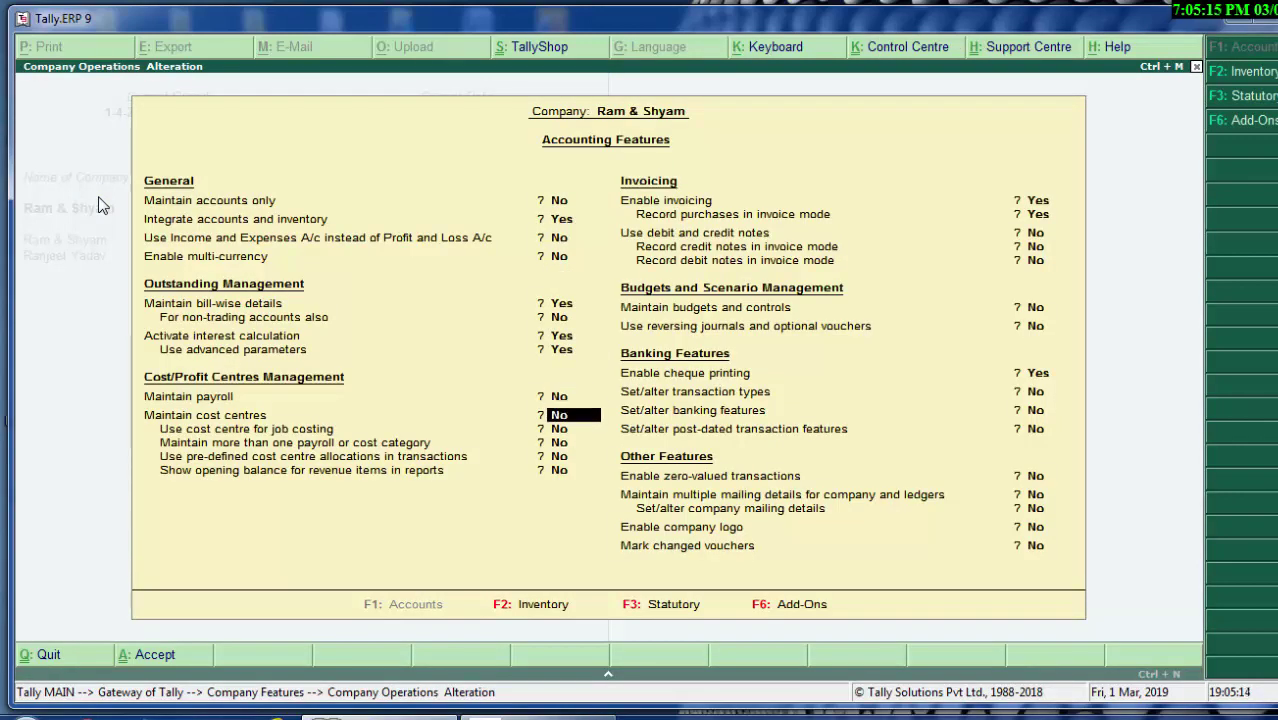
pyautogui.press('Return')
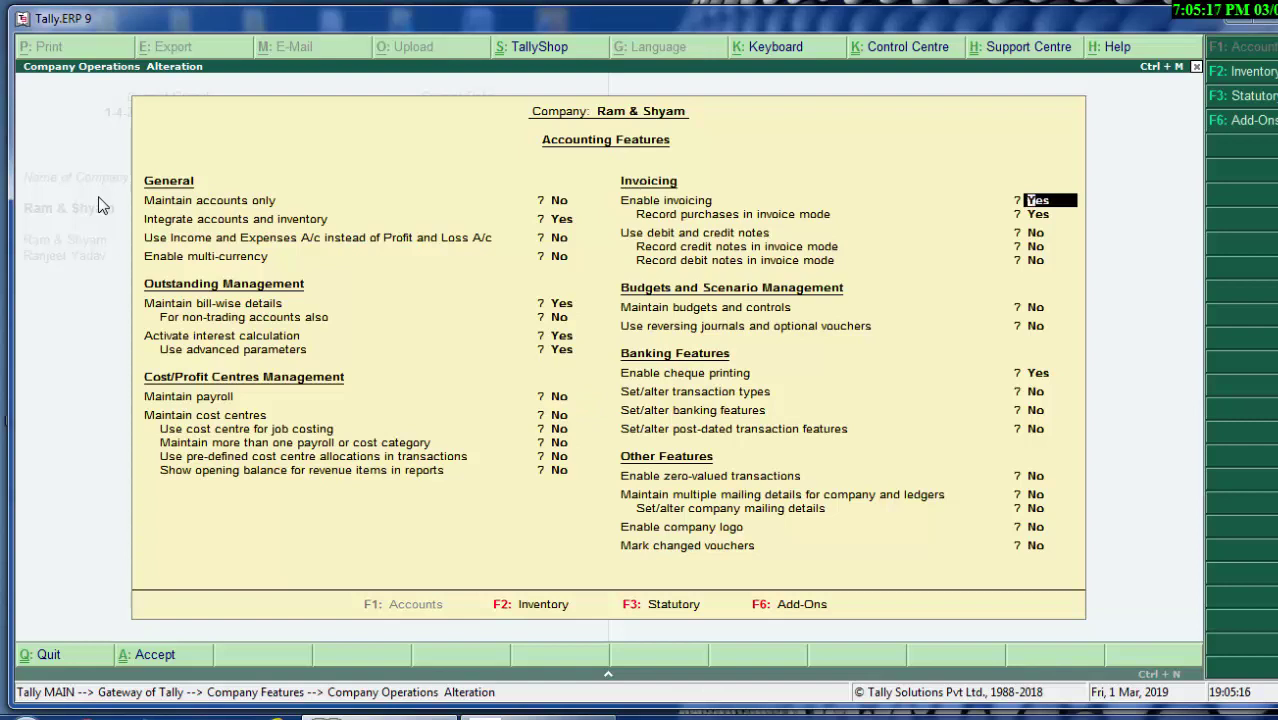
pyautogui.hotkey('ctrl', 'a')
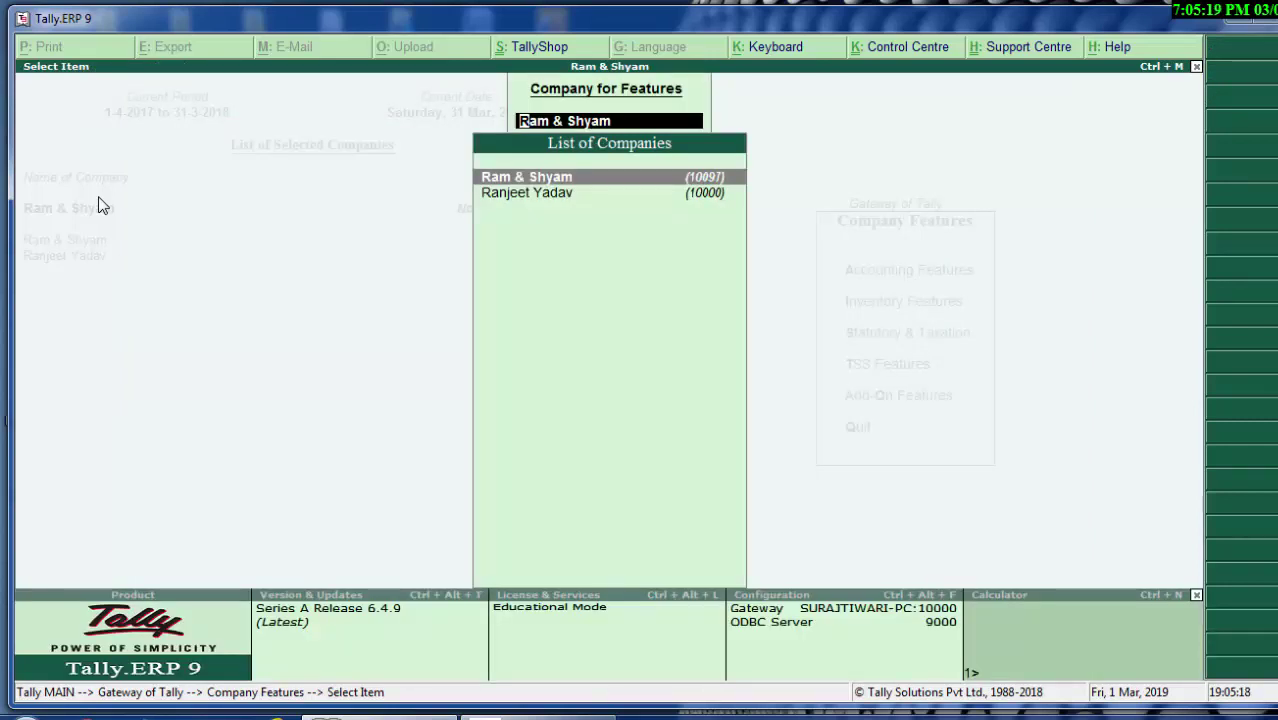
pyautogui.press('Escape')
pyautogui.press('Escape')
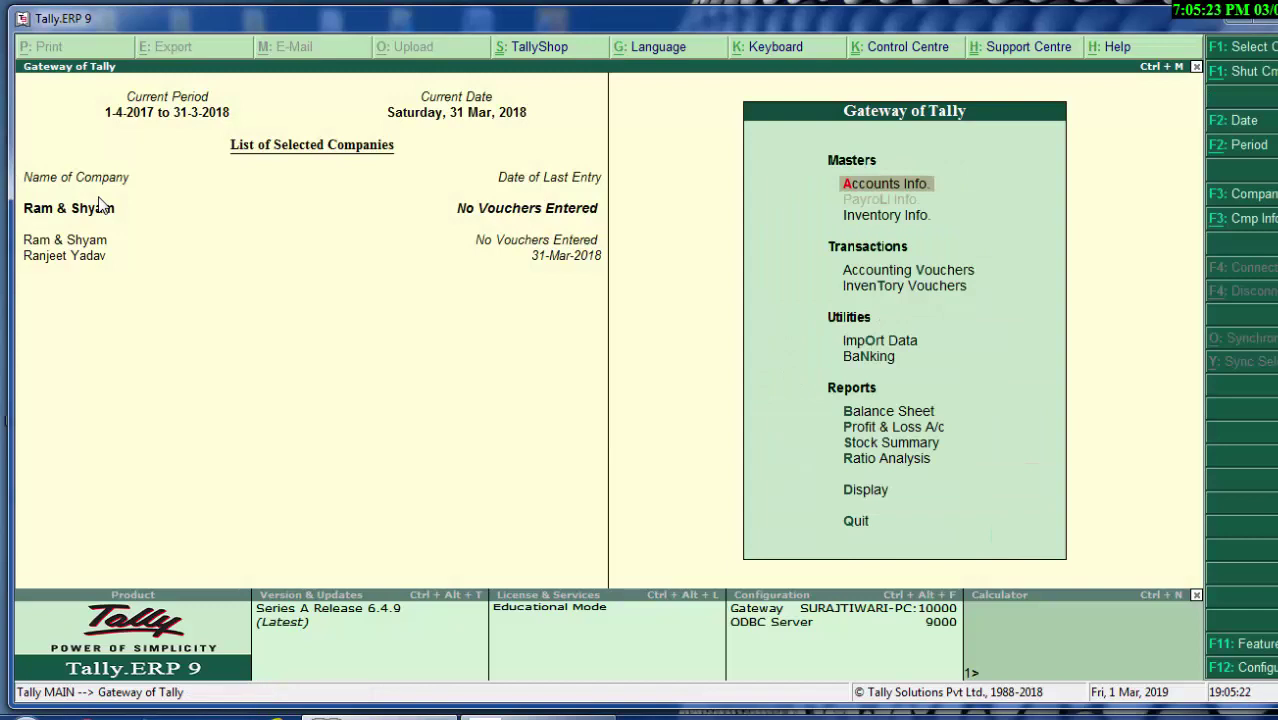
# Step: Open a new Sales voucher with F8 and date it 1-4-2017
pyautogui.press('Down')
pyautogui.press('Down')
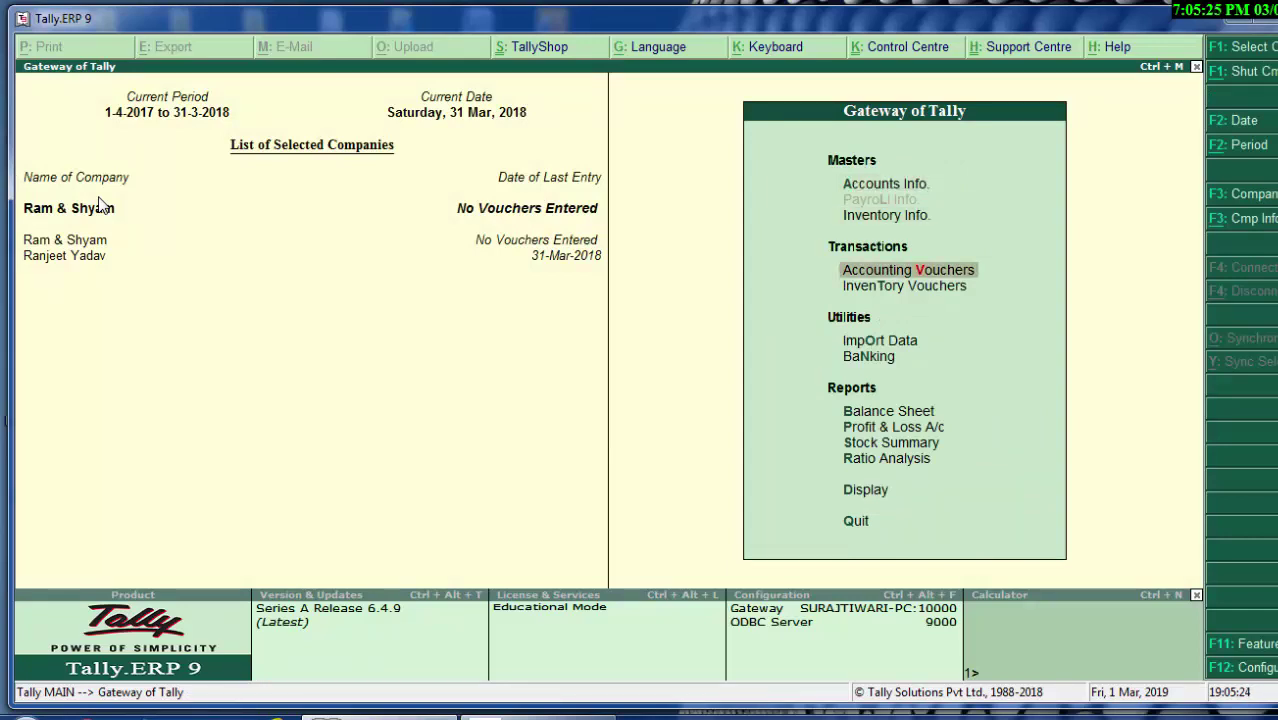
pyautogui.press('Return')
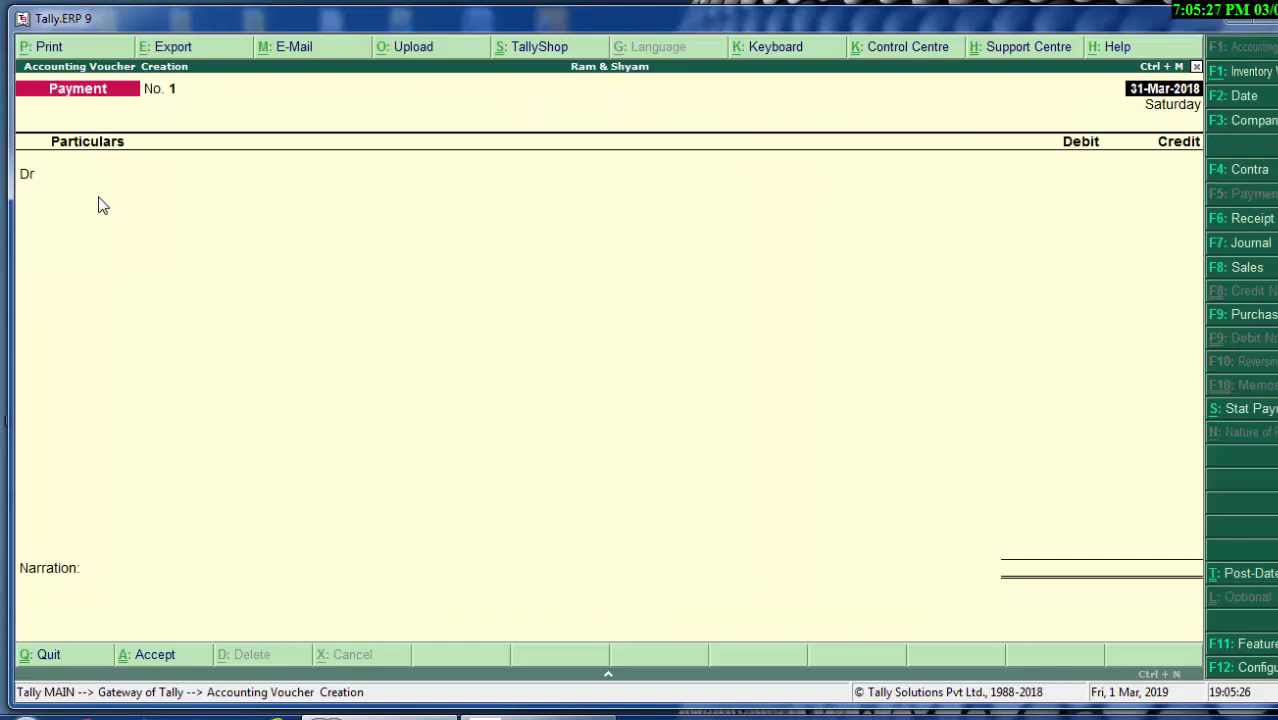
pyautogui.press('F8')
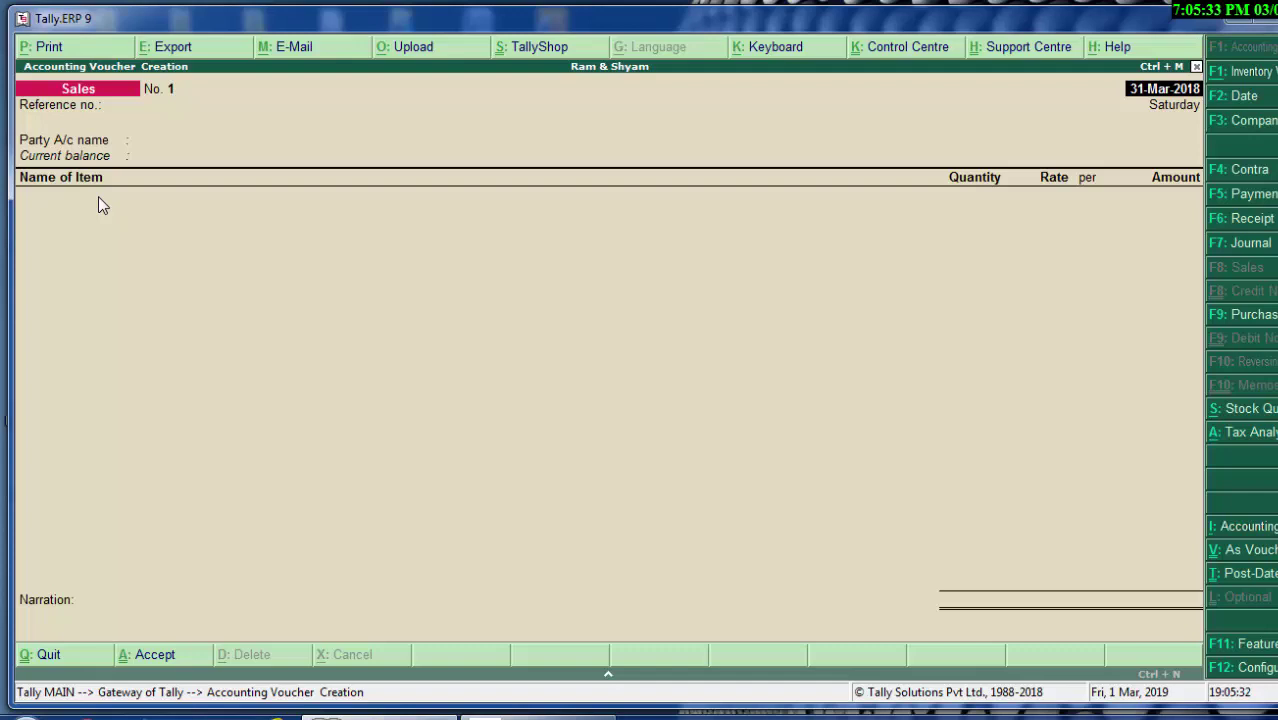
pyautogui.press('Return')
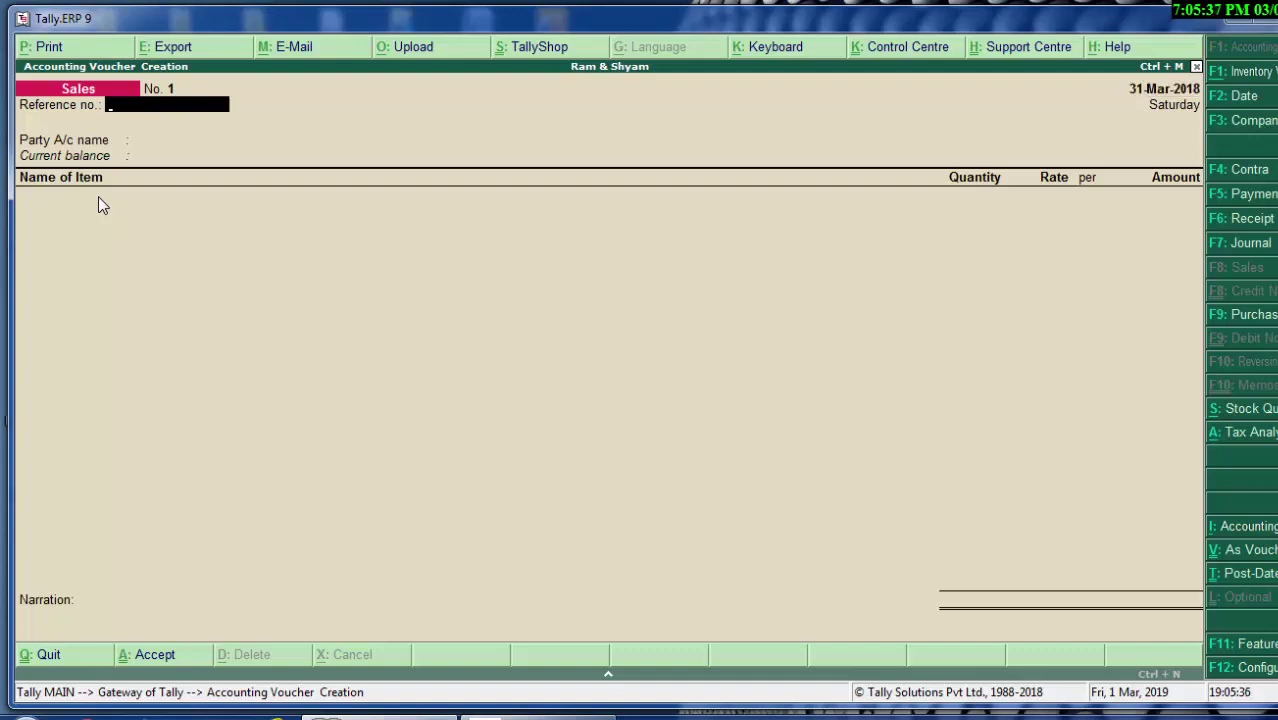
pyautogui.press('BackSpace')
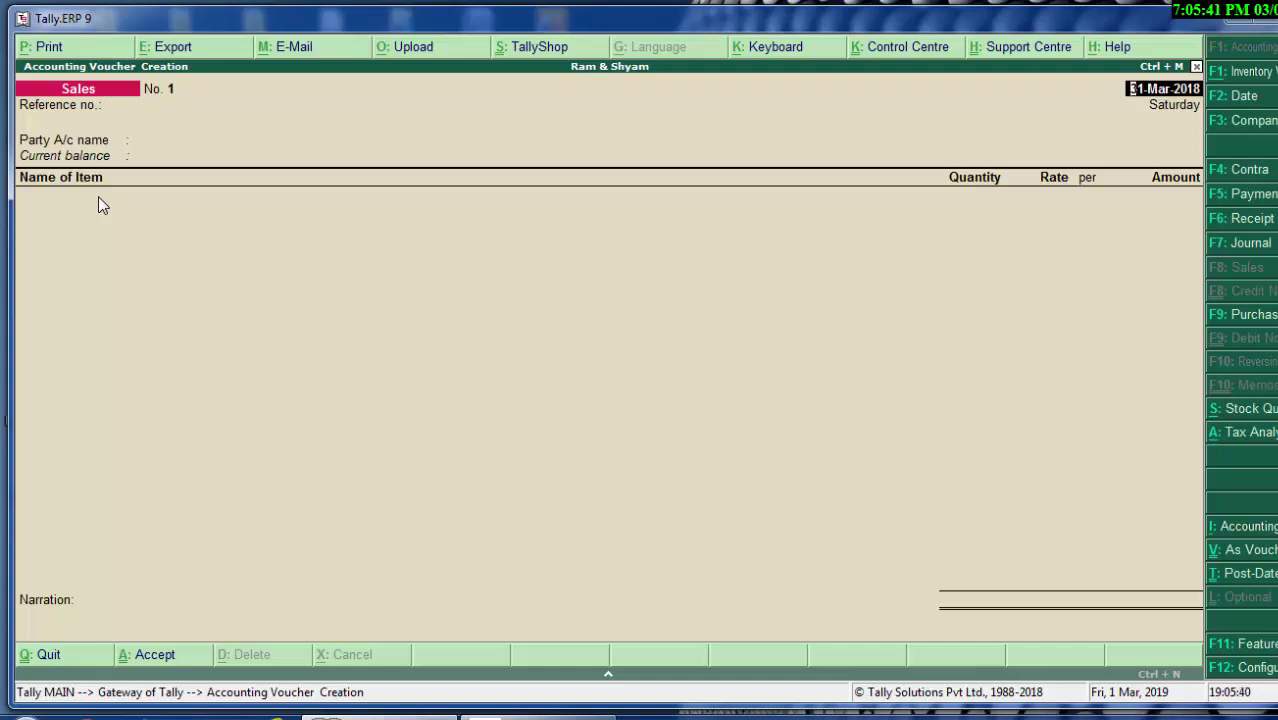
pyautogui.write('1')
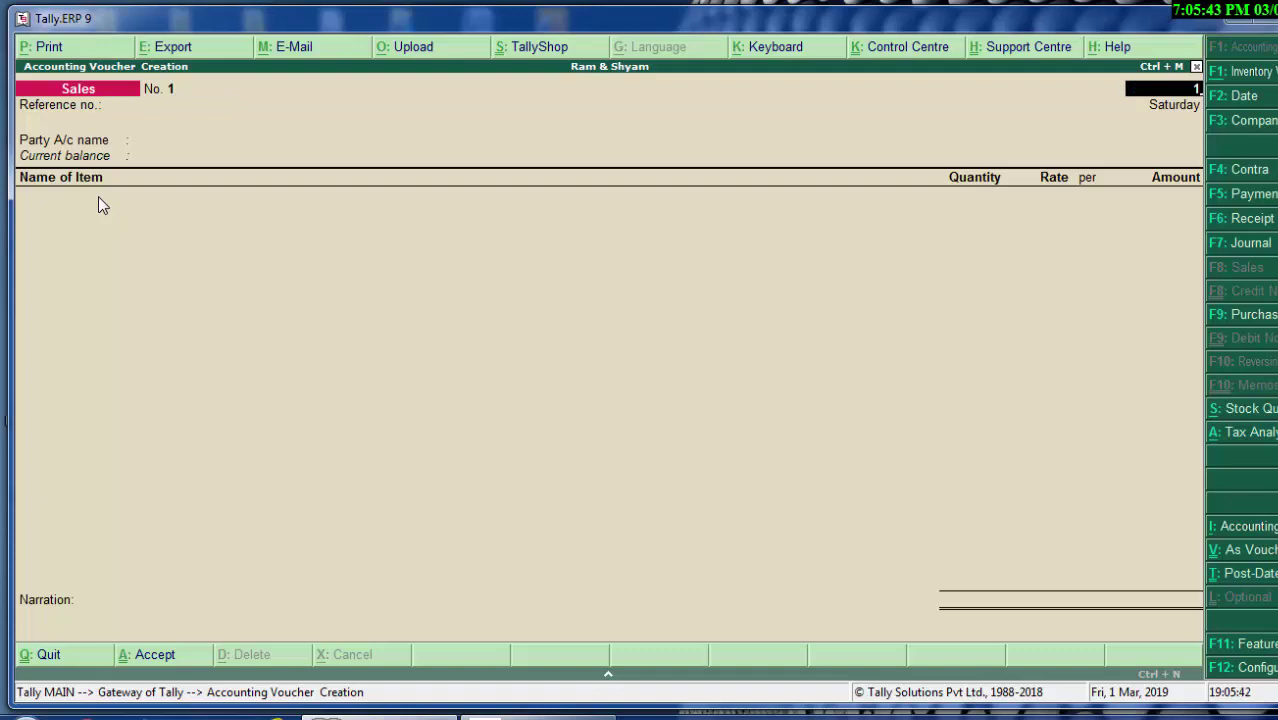
pyautogui.write('-4')
pyautogui.write('-2')
pyautogui.write('017')
# Step: Commit the voucher date and enter reference number 678
pyautogui.press('Return')
pyautogui.press('Return')
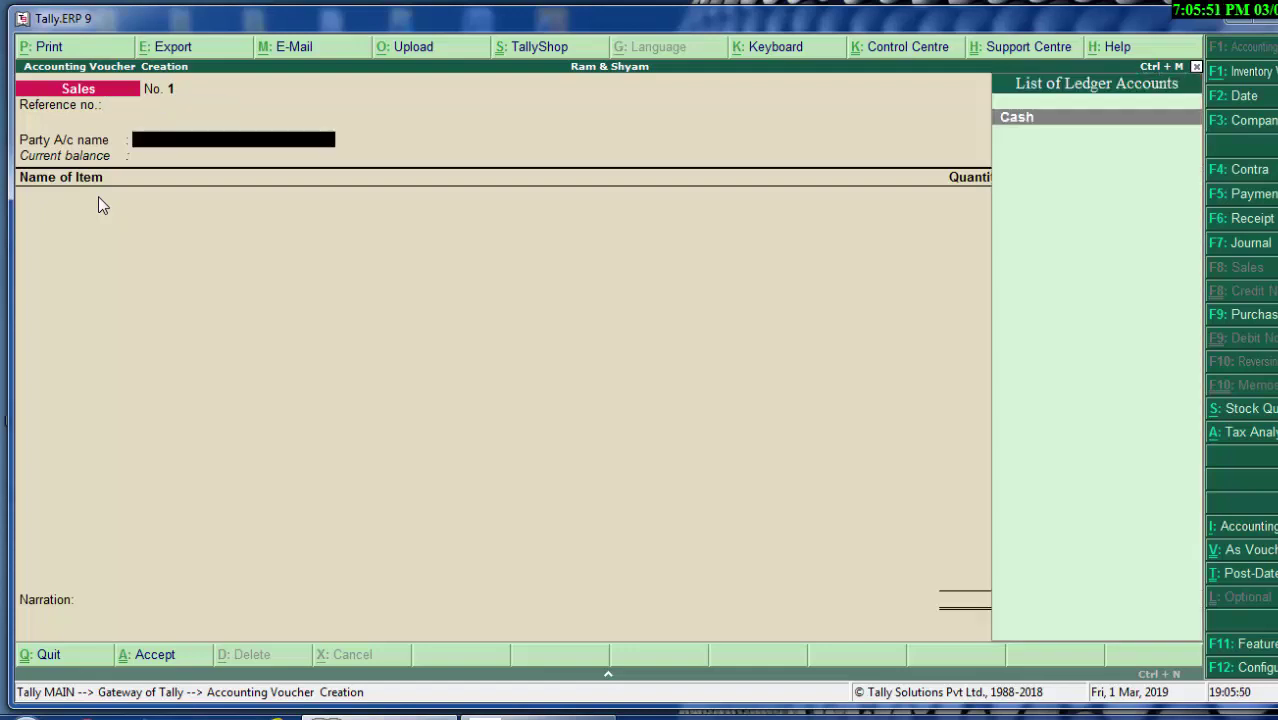
pyautogui.press('BackSpace')
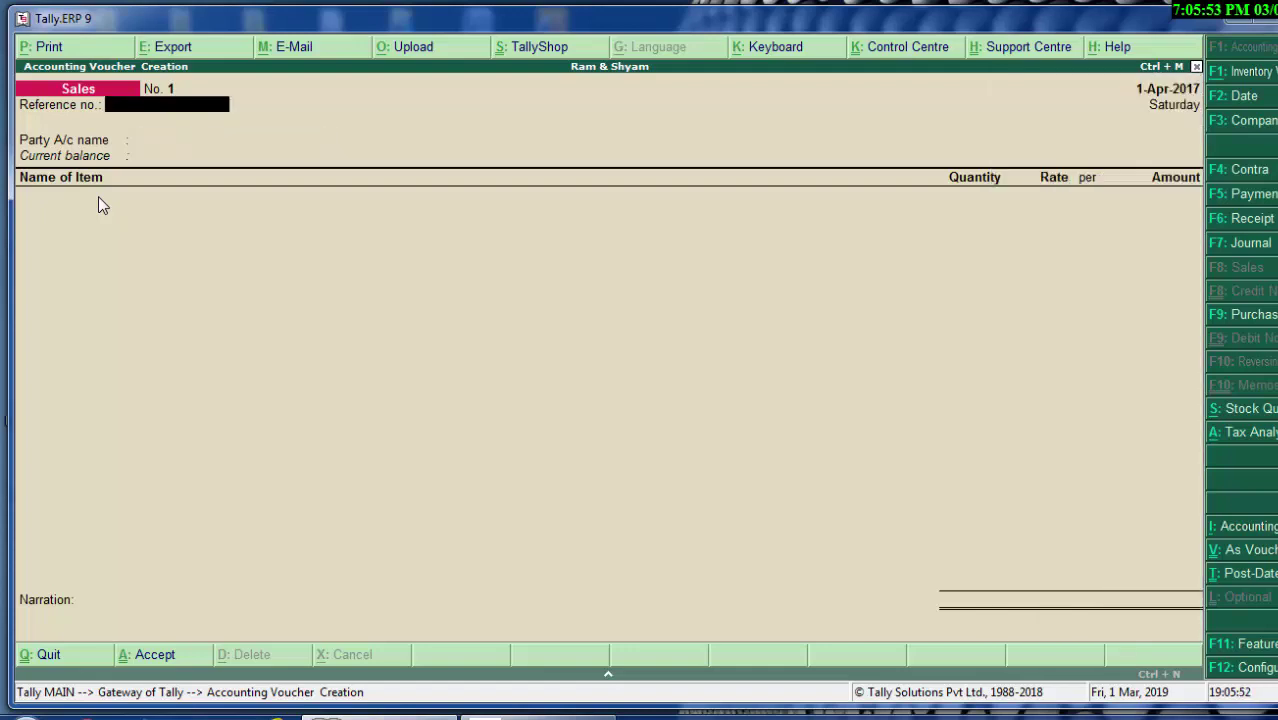
pyautogui.write('678')
pyautogui.press('Return')
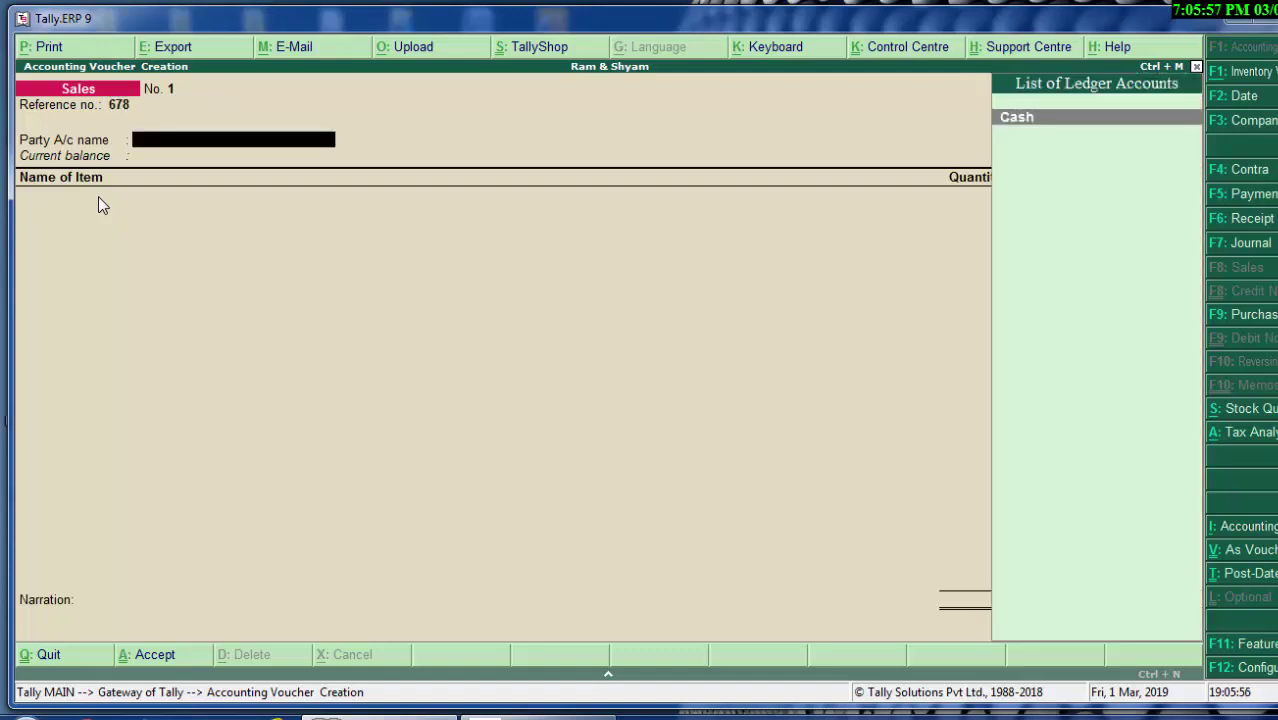
# Step: Create a new party ledger with the customer's name under Sundry Debtors
pyautogui.hotkey('alt', 'c')
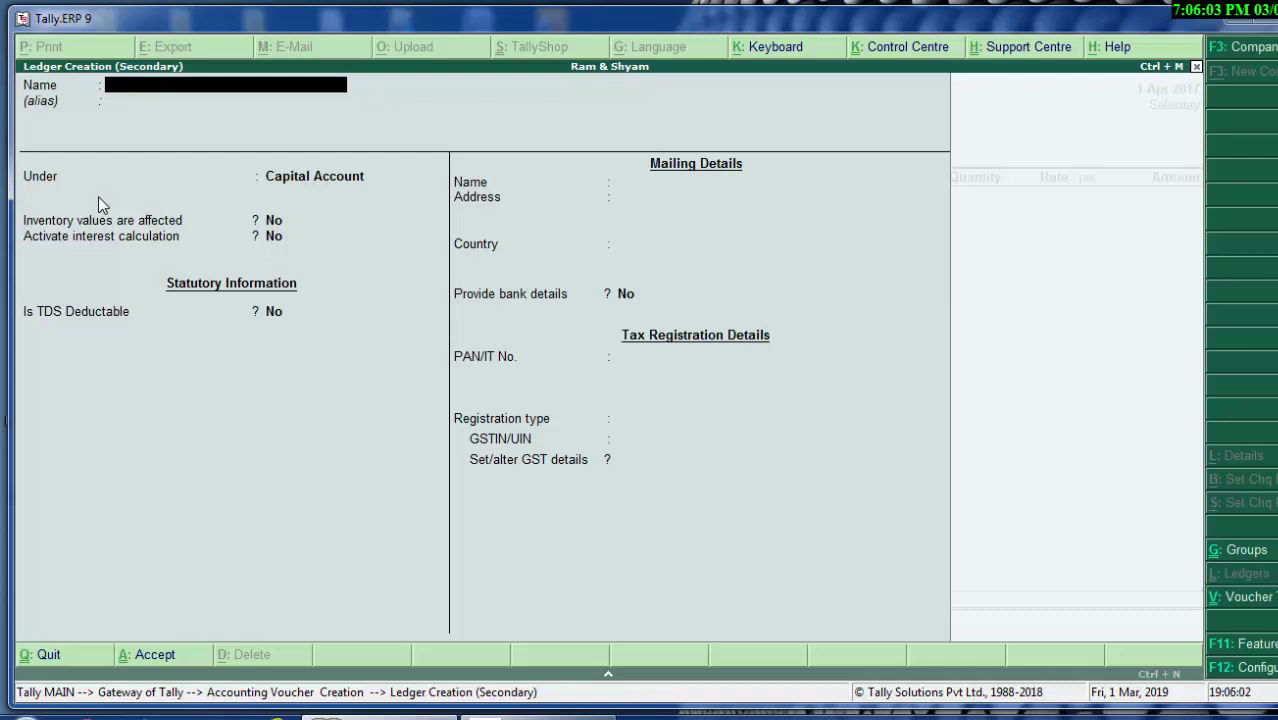
pyautogui.write('Um')
pyautogui.write('esh')
pyautogui.press('Return')
pyautogui.press('Return')
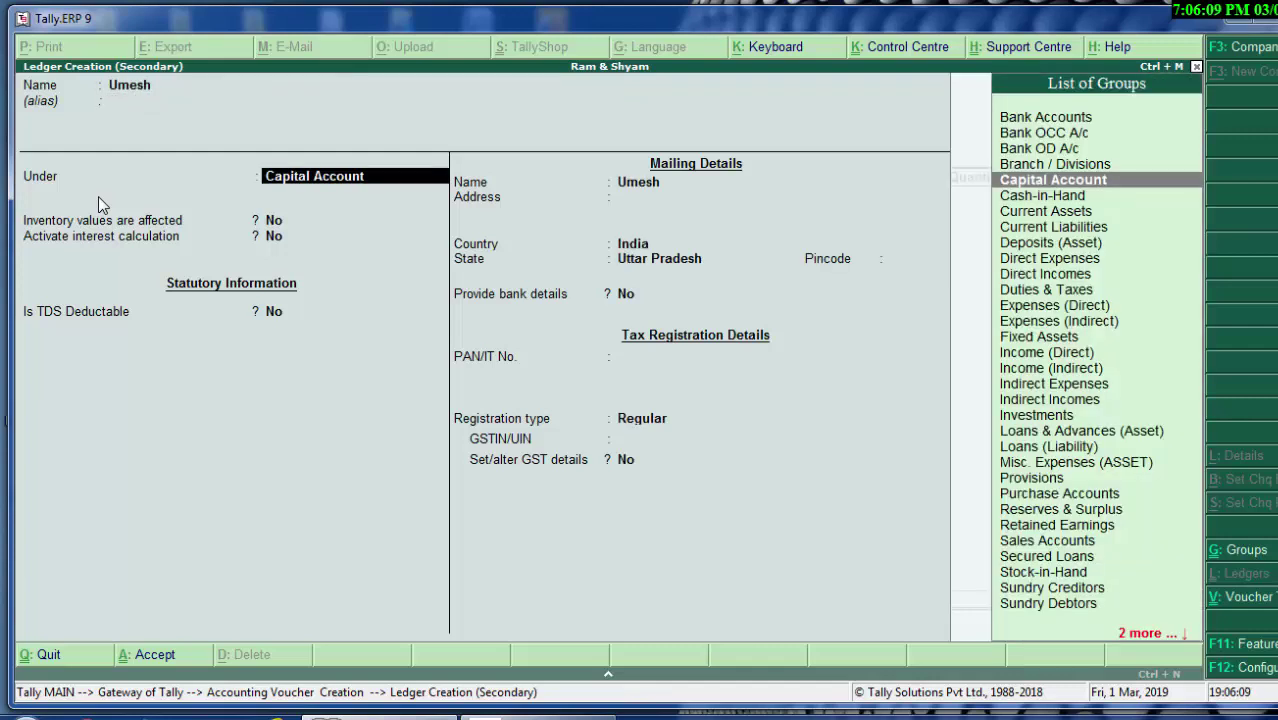
pyautogui.write('Su')
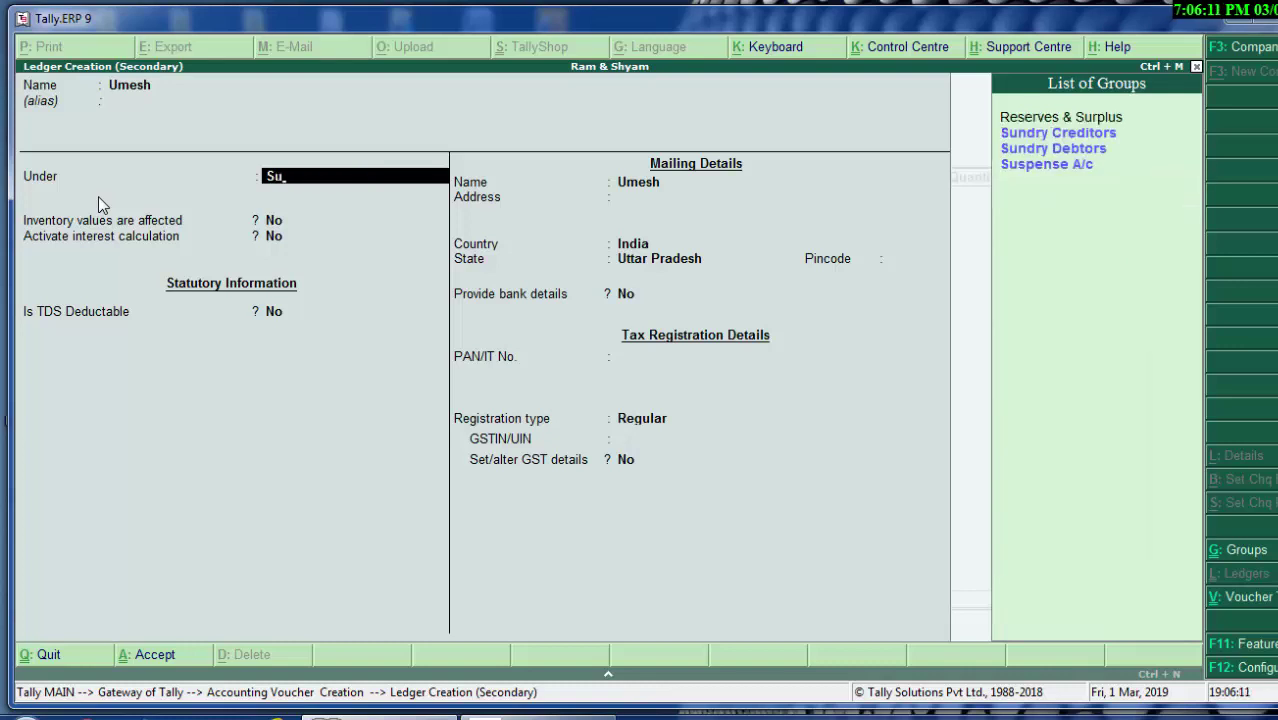
pyautogui.press('Down')
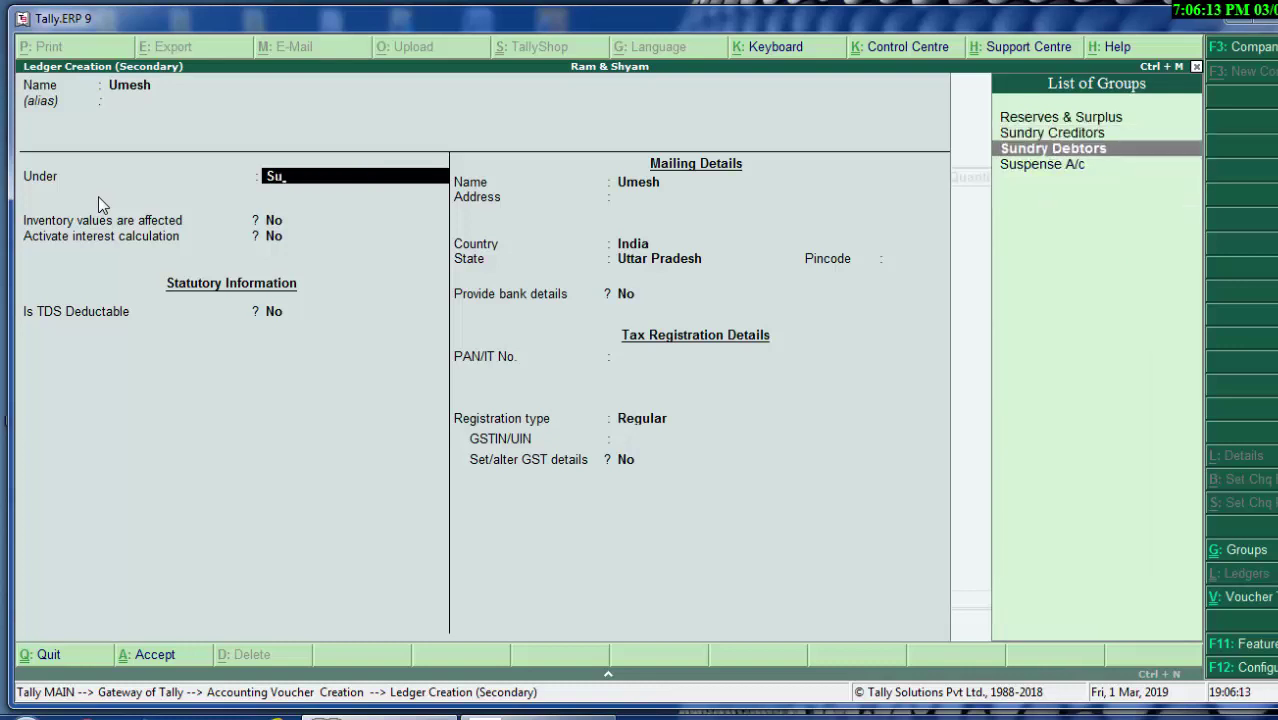
pyautogui.press('Return')
pyautogui.press('Return')
pyautogui.press('Return')
pyautogui.press('Return')
pyautogui.press('Return')
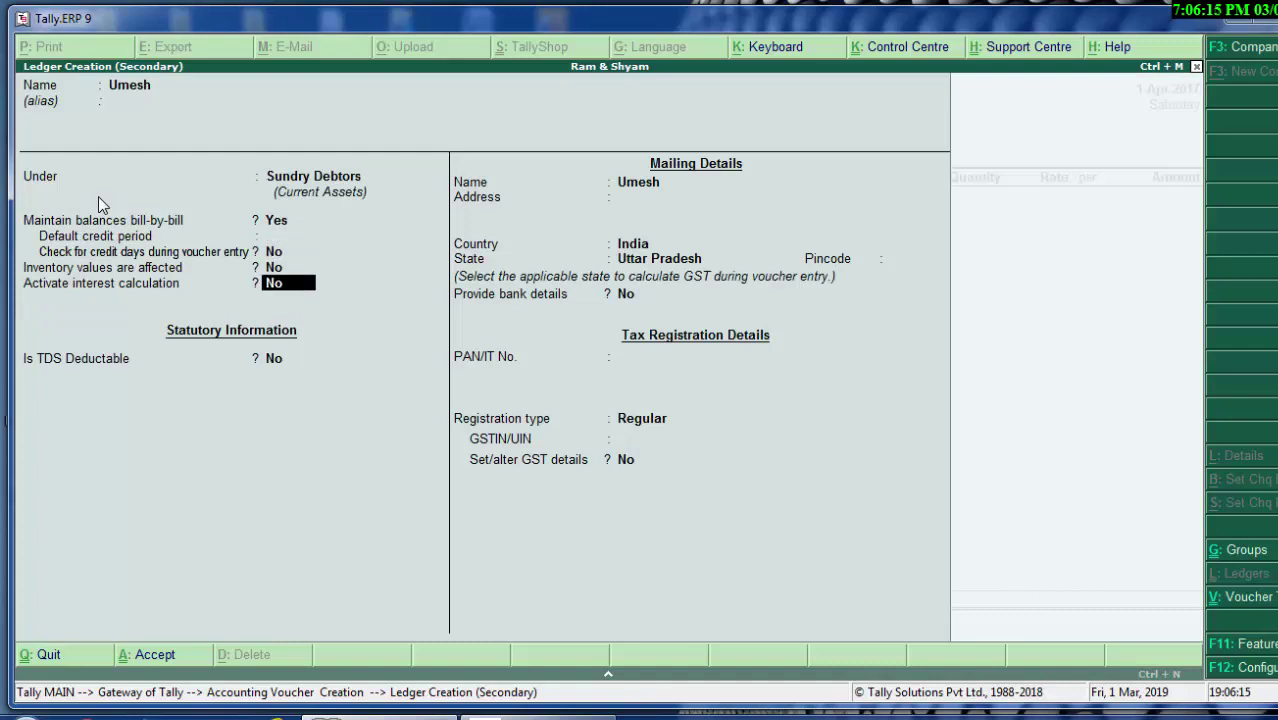
pyautogui.press('Return')
pyautogui.press('Return')
pyautogui.press('Return')
pyautogui.press('Return')
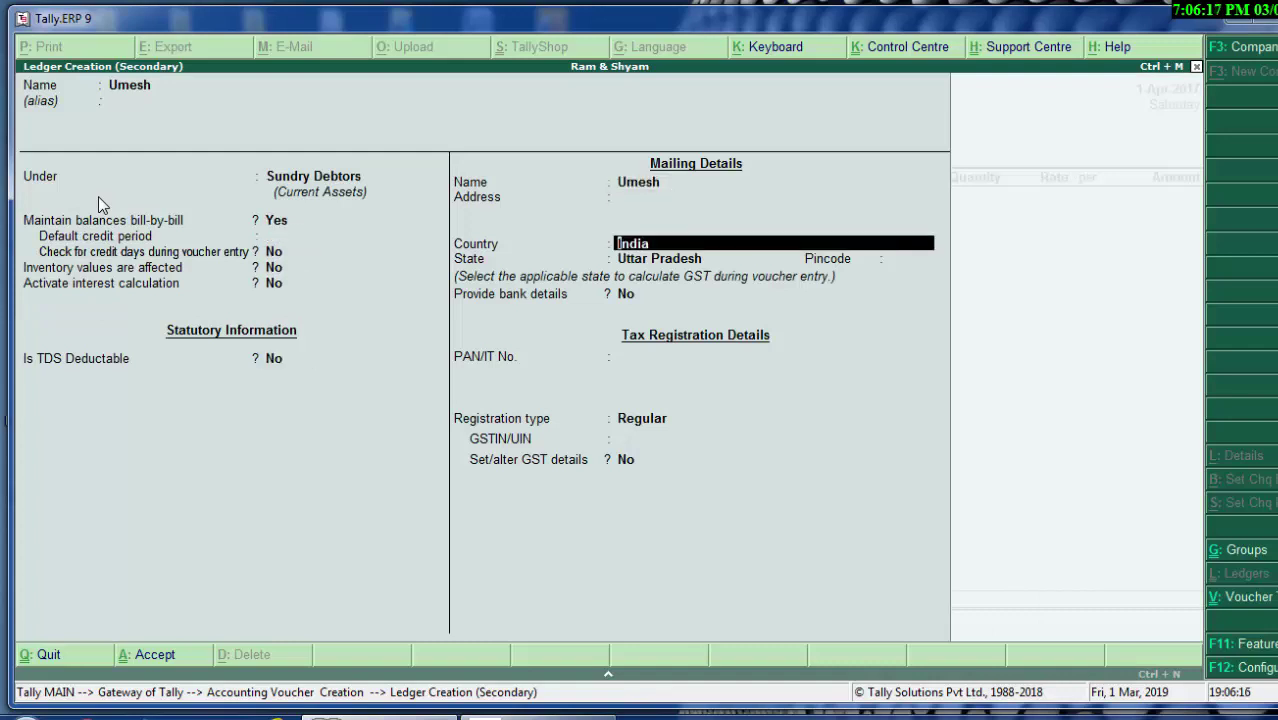
# Step: Give the ledger address 'New Colony Deoria', India, Uttar Pradesh, pincode 274001, registration Regular
pyautogui.press('Up')
pyautogui.write('Ne')
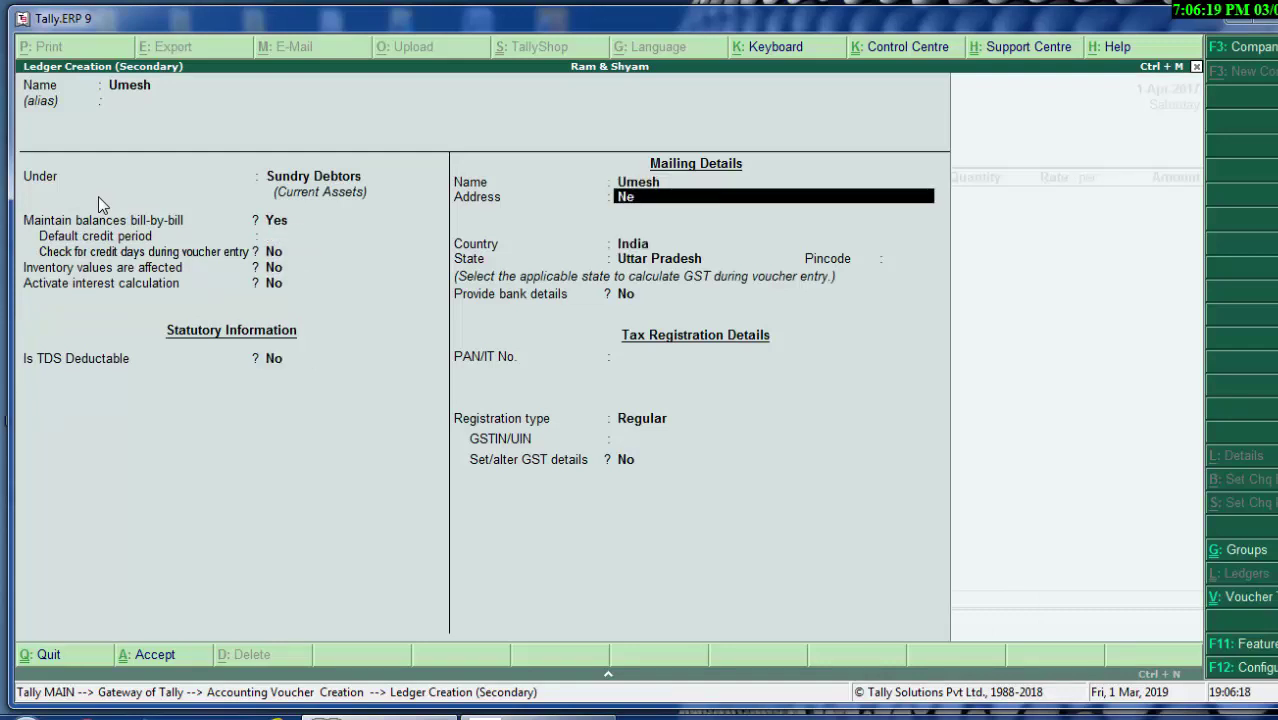
pyautogui.write('w Colon')
pyautogui.write('y Deo')
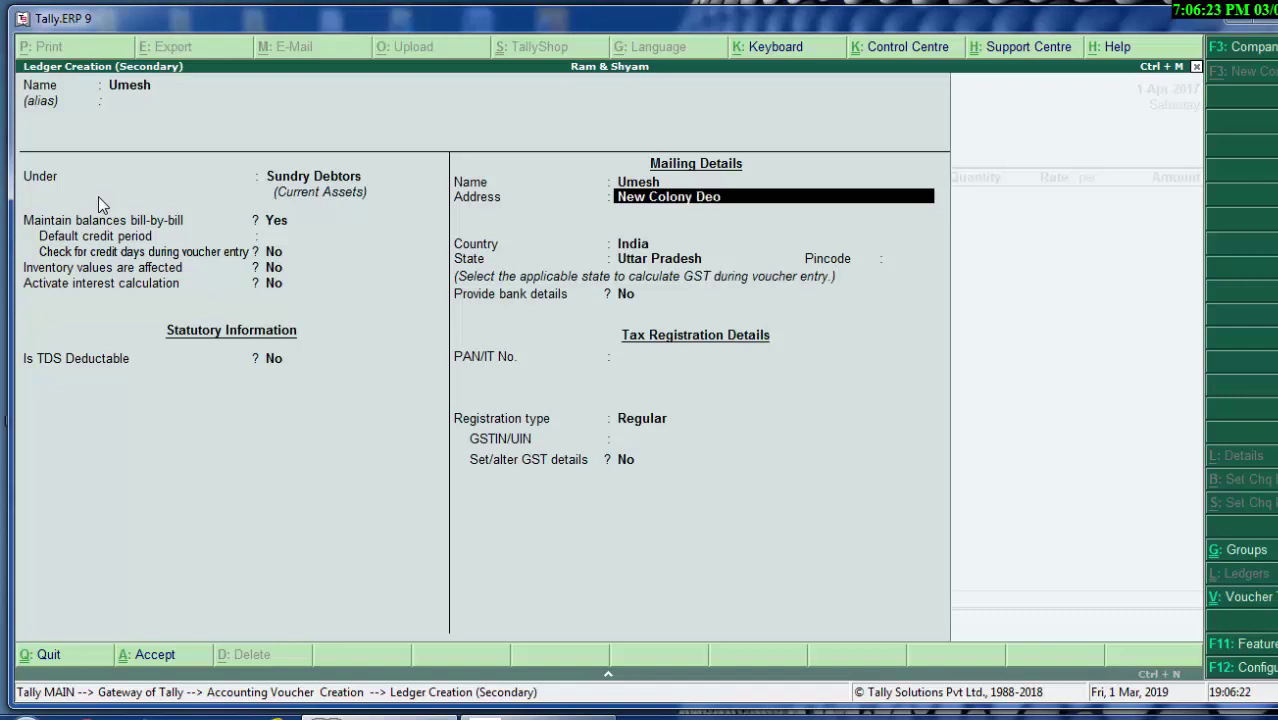
pyautogui.write('ri')
pyautogui.write('a')
pyautogui.press('Return')
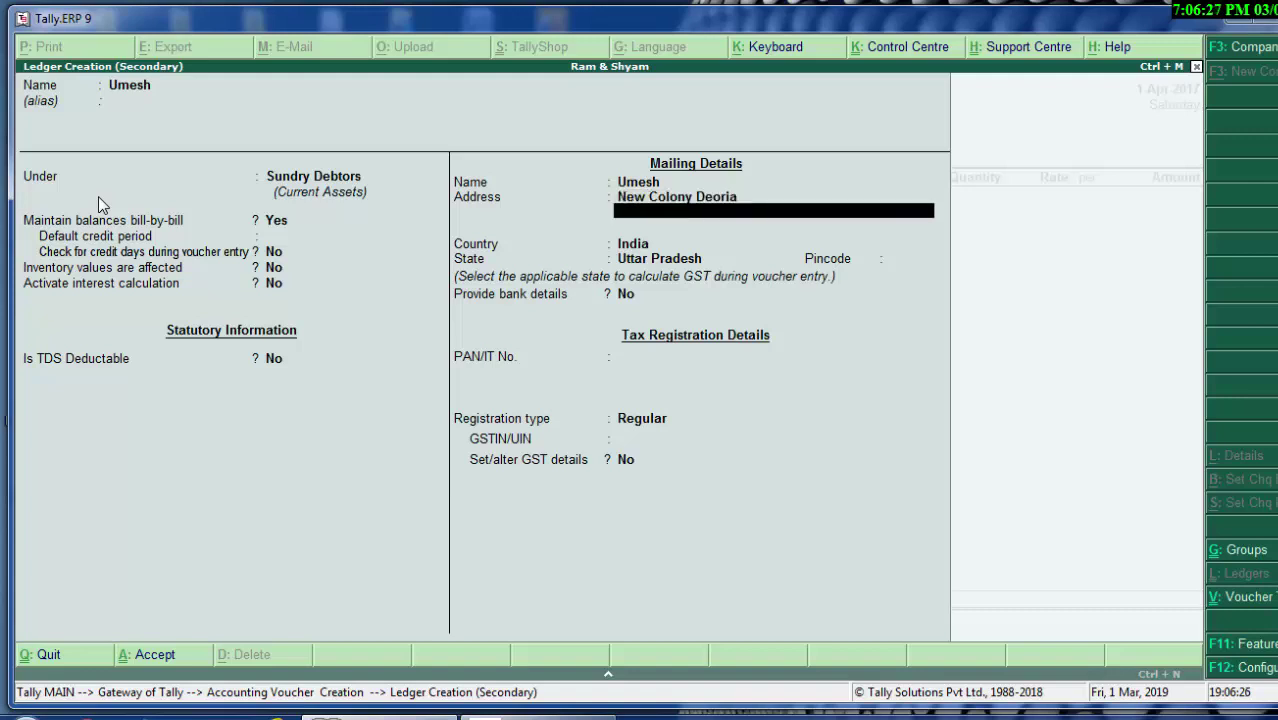
pyautogui.press('Return')
pyautogui.press('Return')
pyautogui.press('Return')
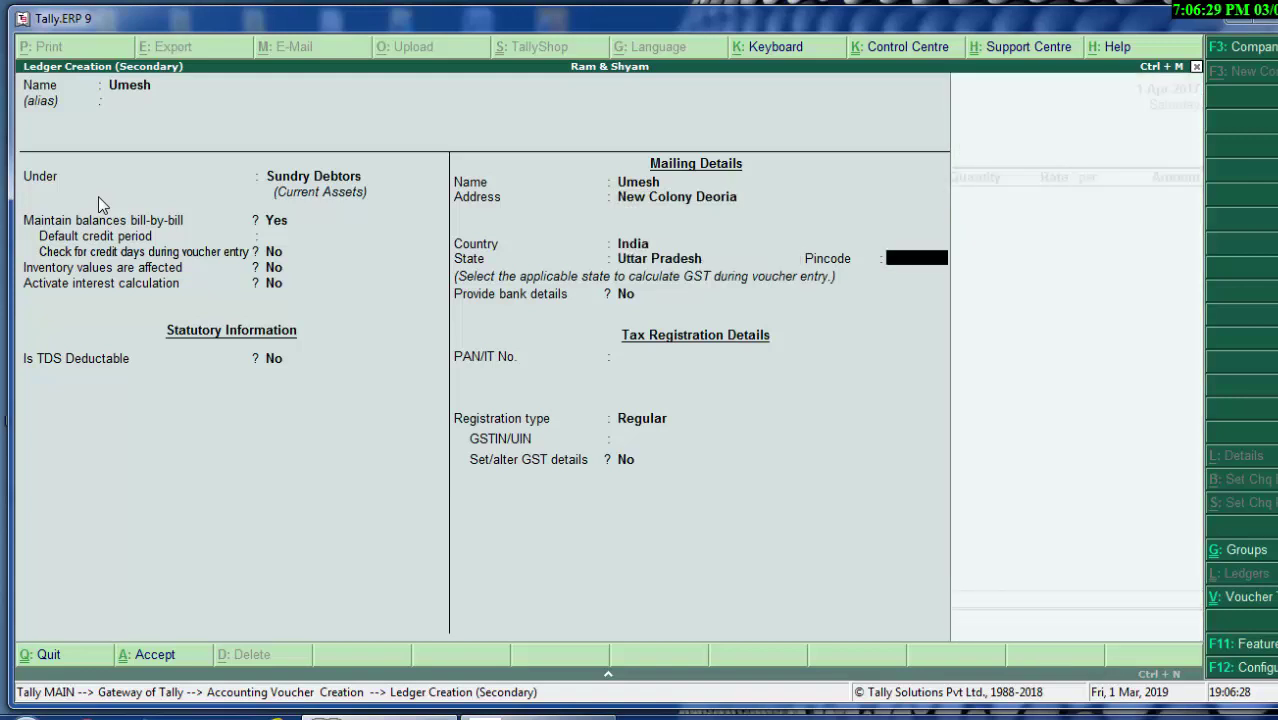
pyautogui.write('274')
pyautogui.write('001')
pyautogui.press('Return')
pyautogui.press('Return')
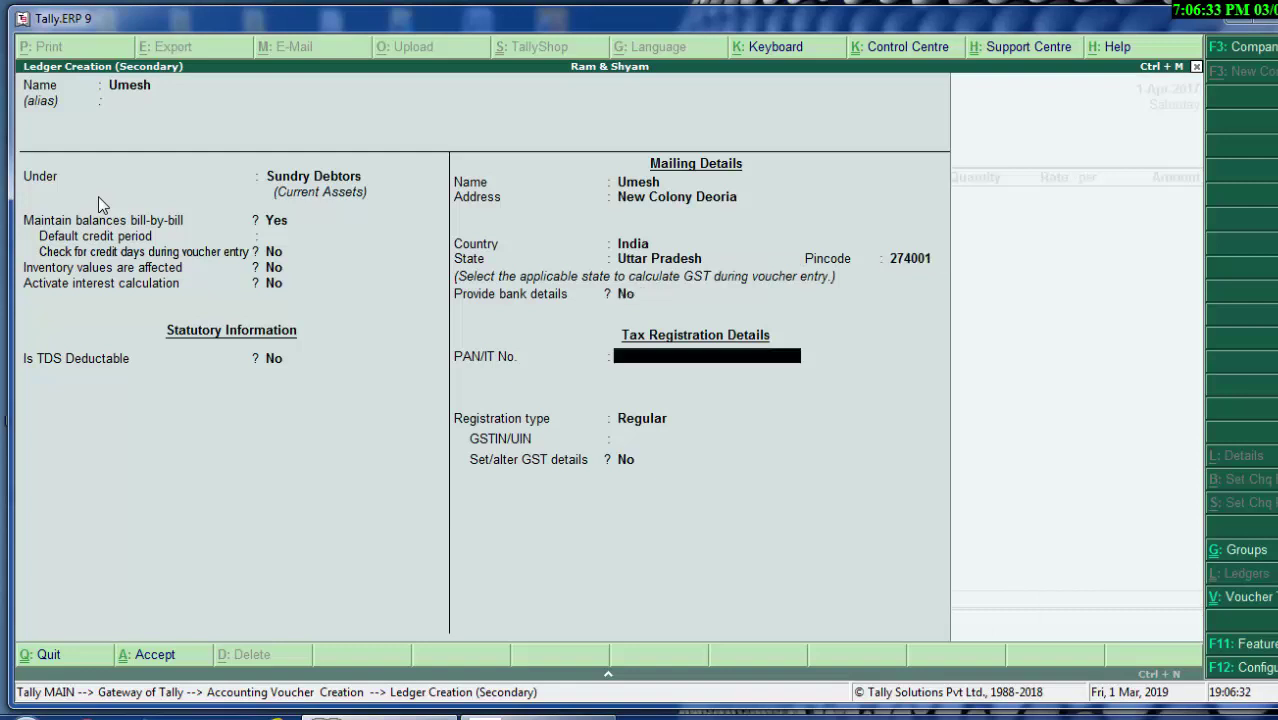
pyautogui.press('Return')
pyautogui.press('Return')
pyautogui.press('Return')
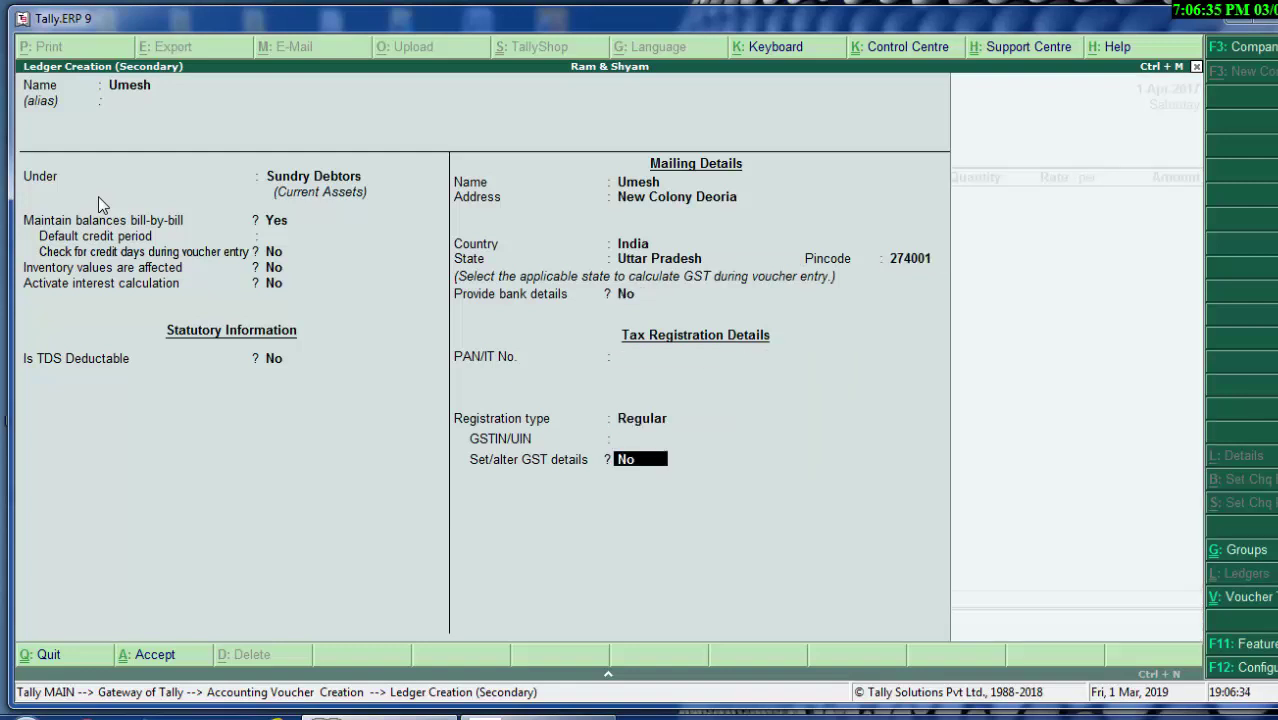
pyautogui.press('Return')
# Step: Save the customer ledger, skip the despatch and order details, and start a new stock item
pyautogui.press('Return')
pyautogui.press('Return')
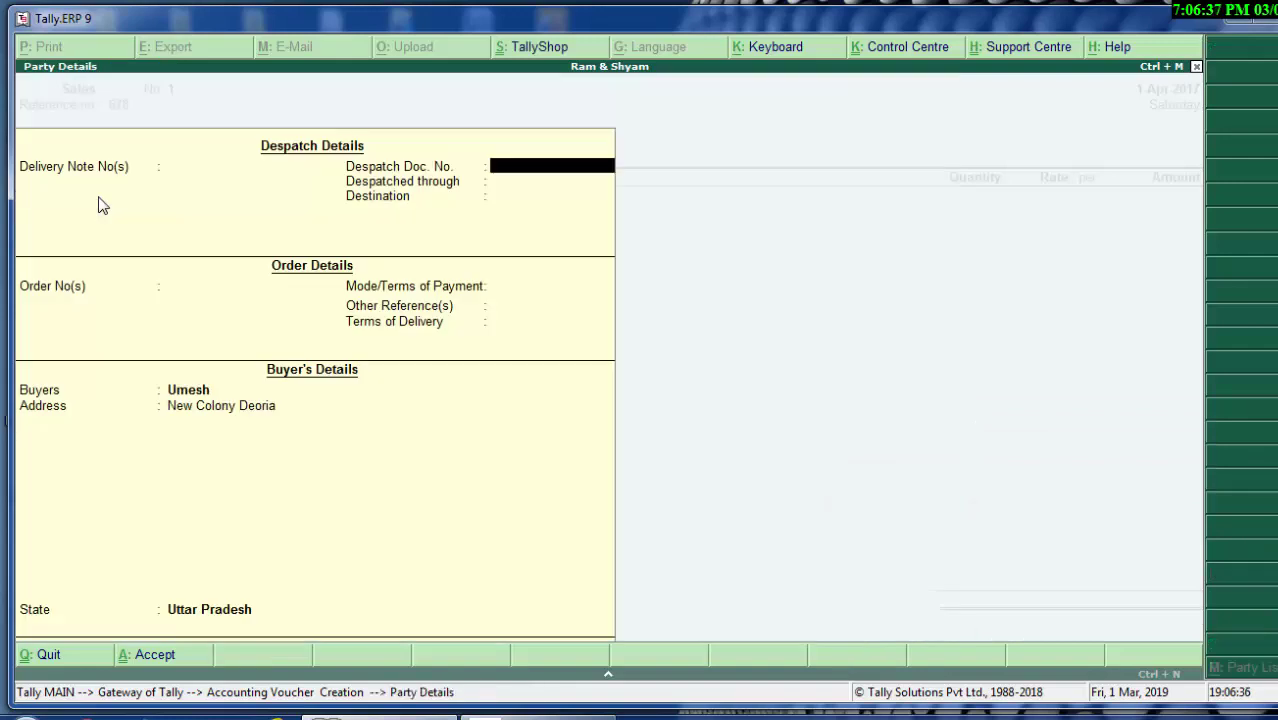
pyautogui.press('Return')
pyautogui.press('Return')
pyautogui.press('Return')
pyautogui.press('Return')
pyautogui.press('Return')
pyautogui.press('Return')
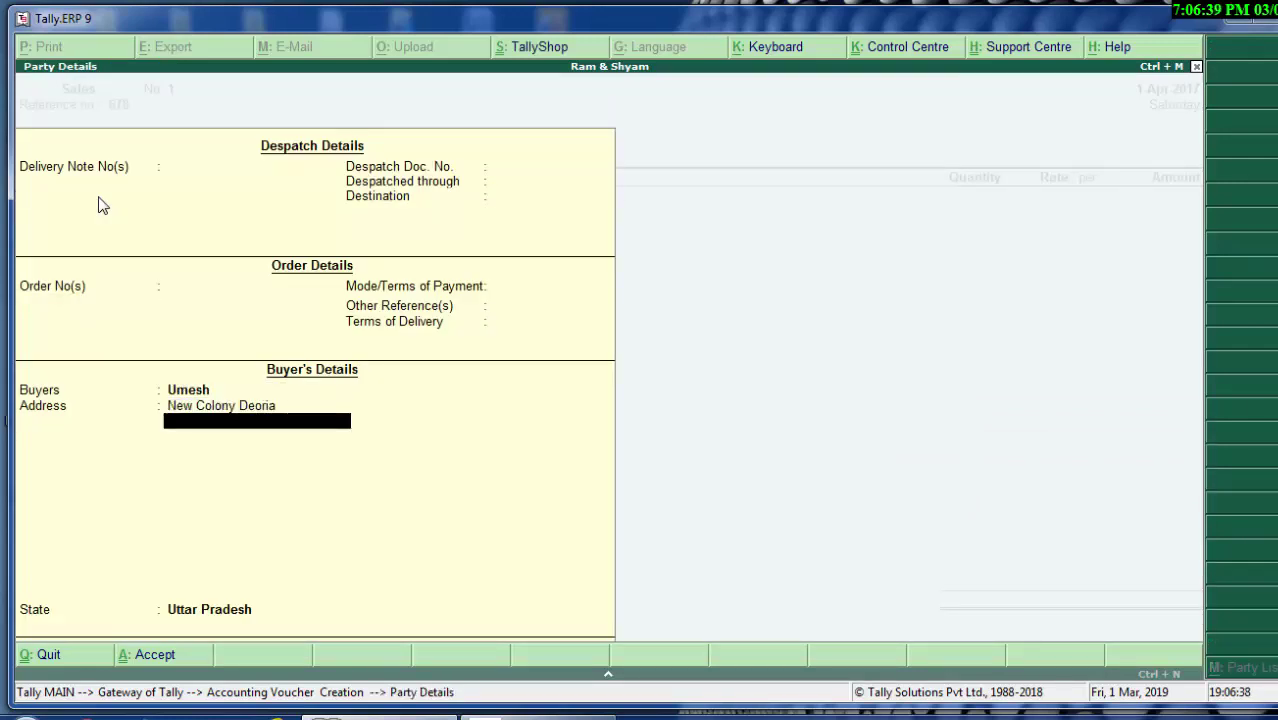
pyautogui.press('Return')
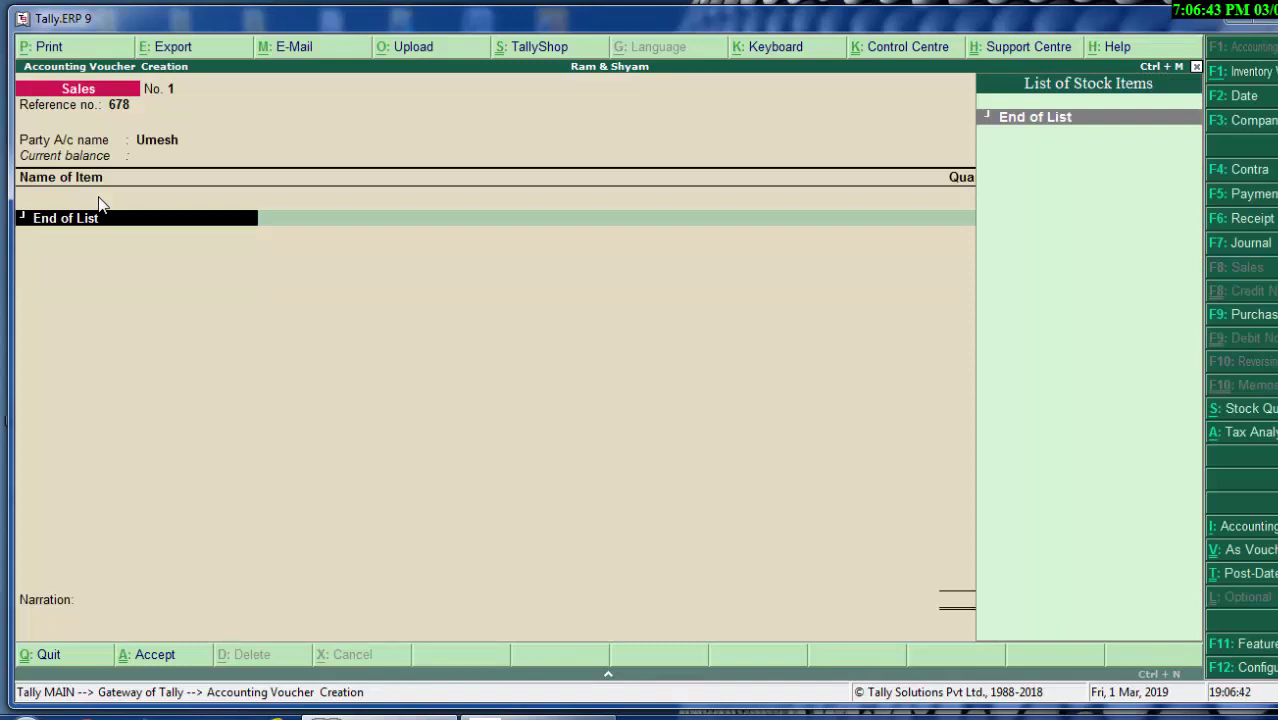
pyautogui.hotkey('alt', 'c')
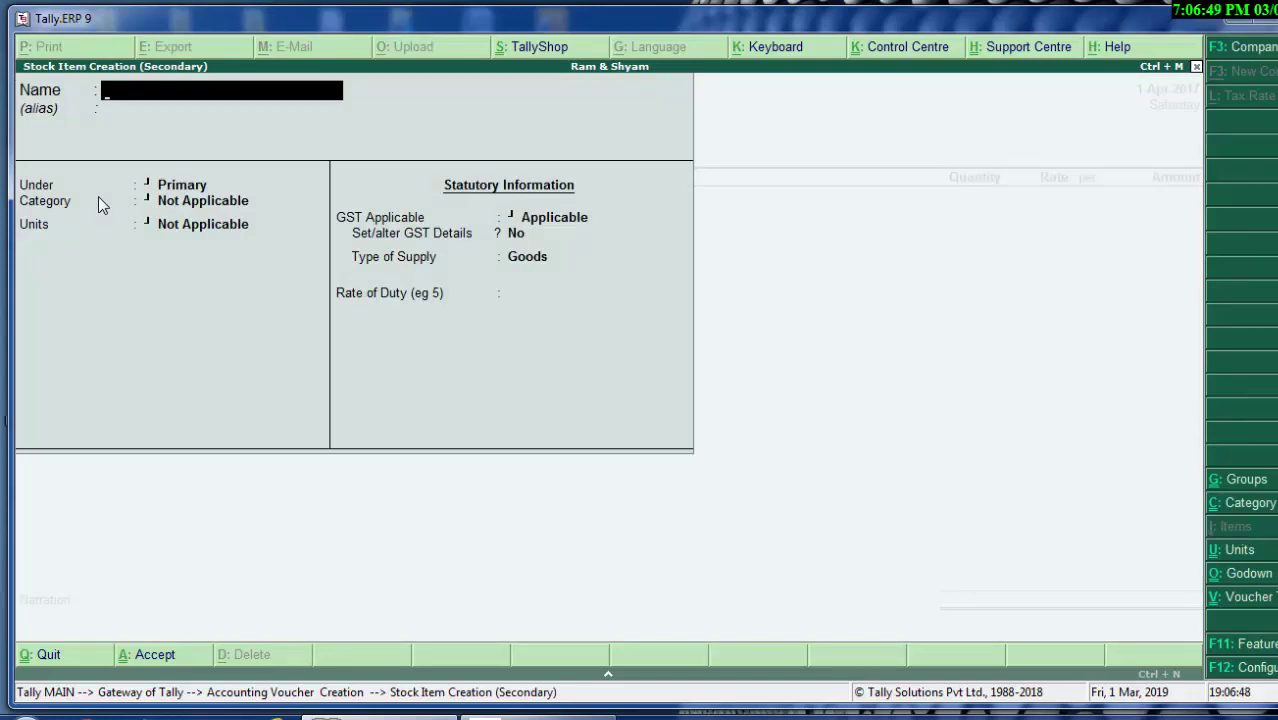
# Step: Name the stock item Sugar and create its new category Grocessary
pyautogui.write('S')
pyautogui.write('ugar')
pyautogui.press('Return')
pyautogui.press('Return')
pyautogui.press('Return')
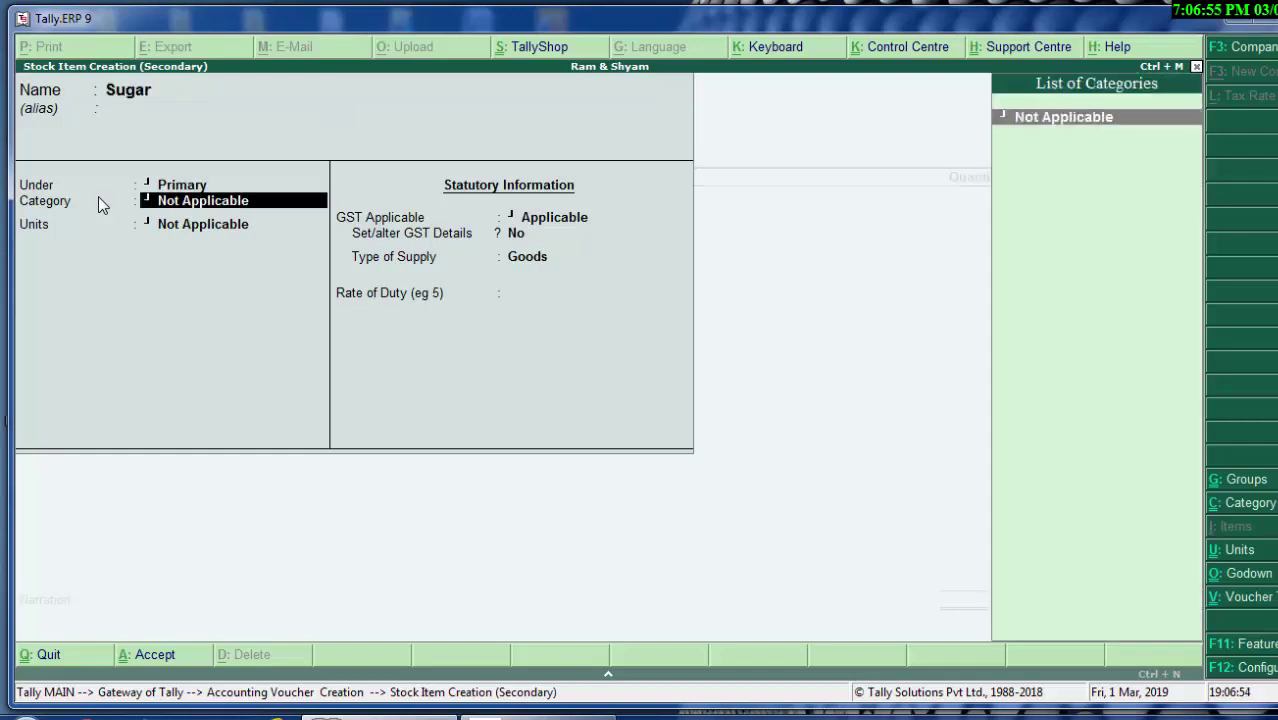
pyautogui.hotkey('alt', 'c')
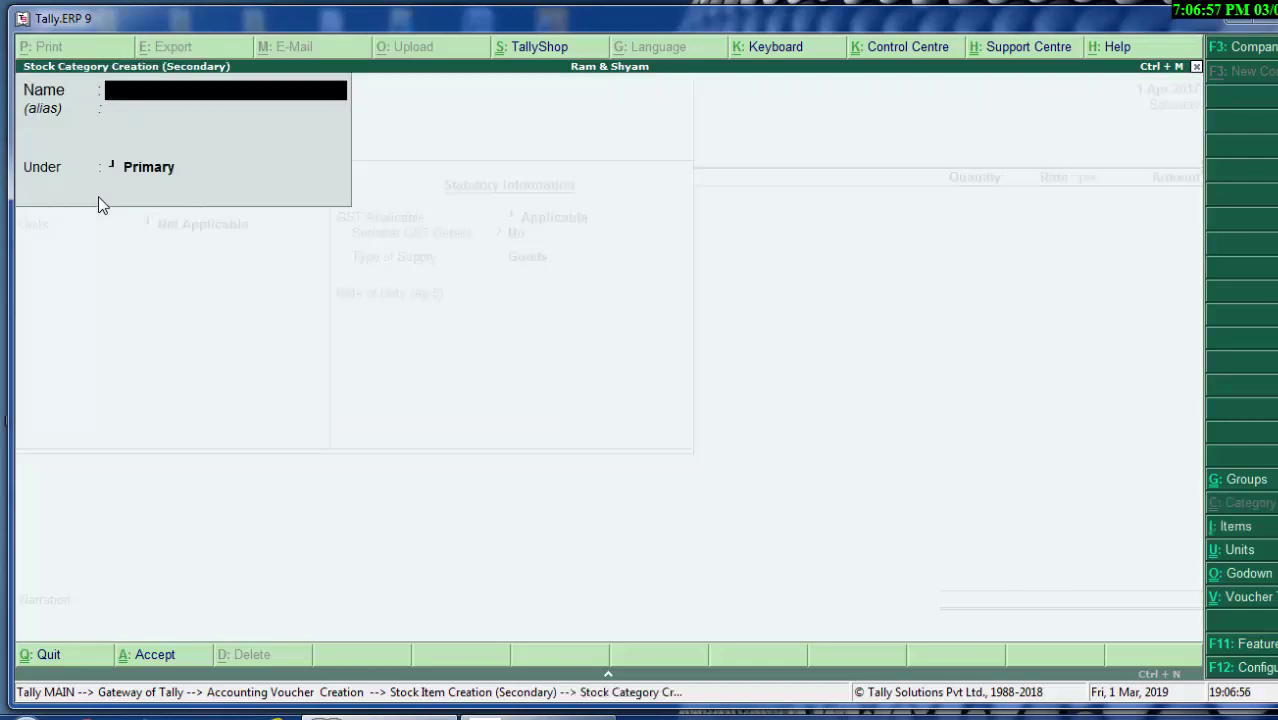
pyautogui.write('Groce')
pyautogui.write('ssary')
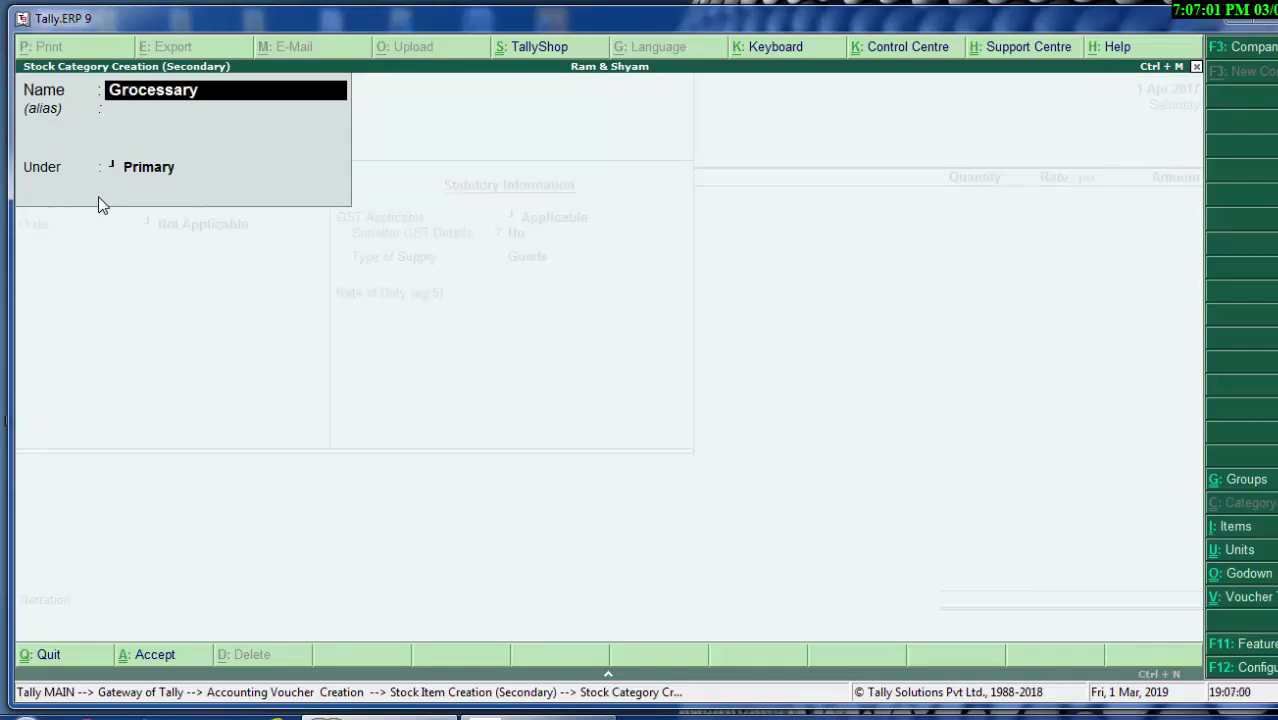
pyautogui.press('Return')
pyautogui.press('Return')
pyautogui.press('Return')
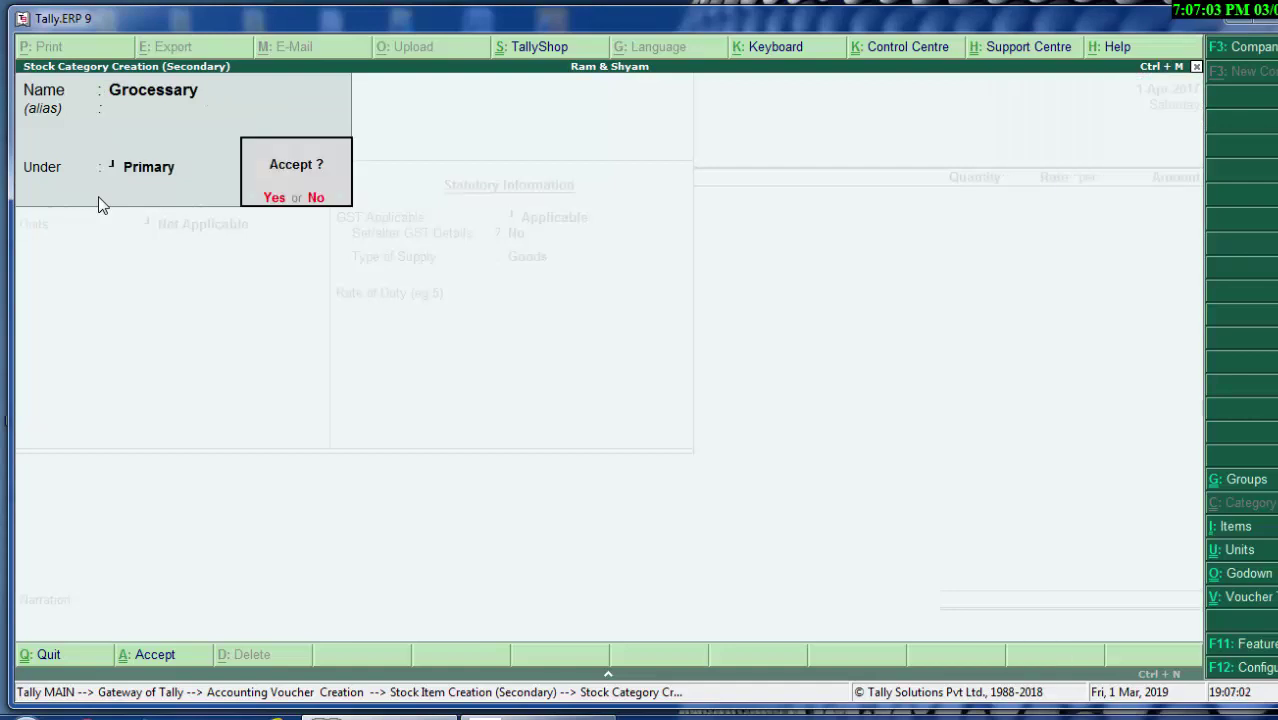
pyautogui.press('Return')
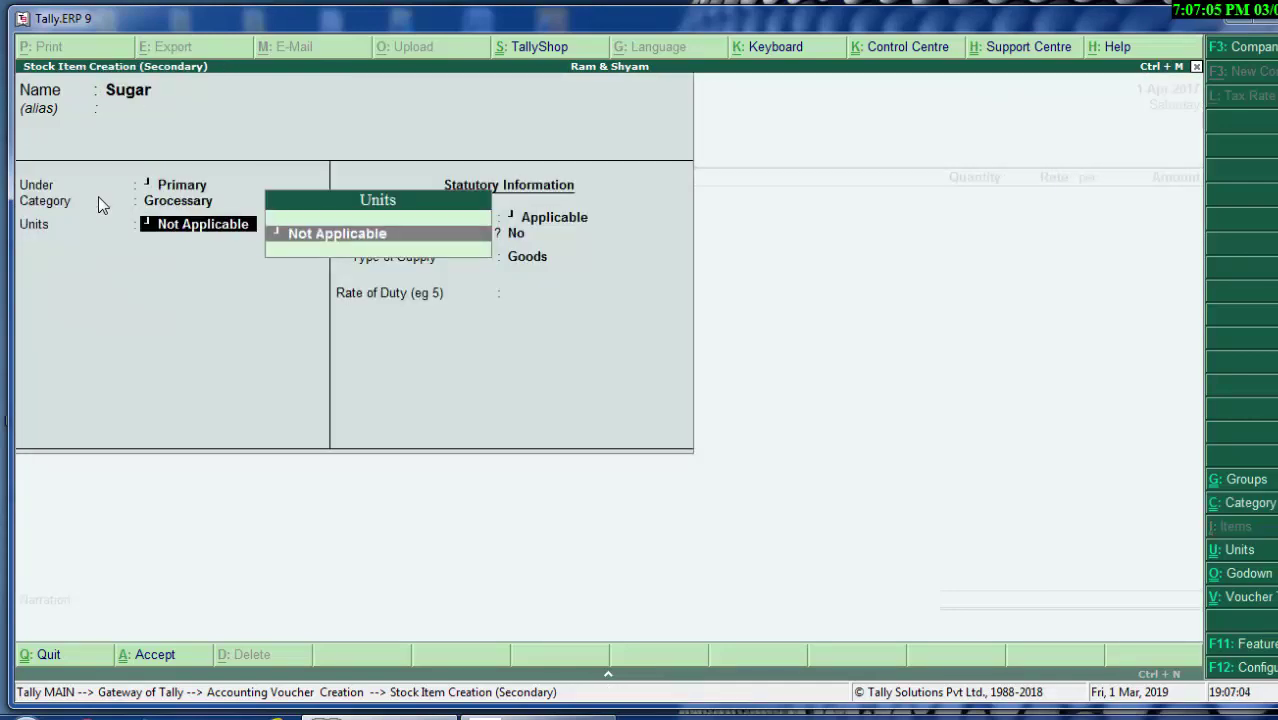
pyautogui.hotkey('alt', 'c')
# Step: Create unit kgs (Kilogram, 3 decimal places), assign it to Sugar, and save the item
pyautogui.write('k')
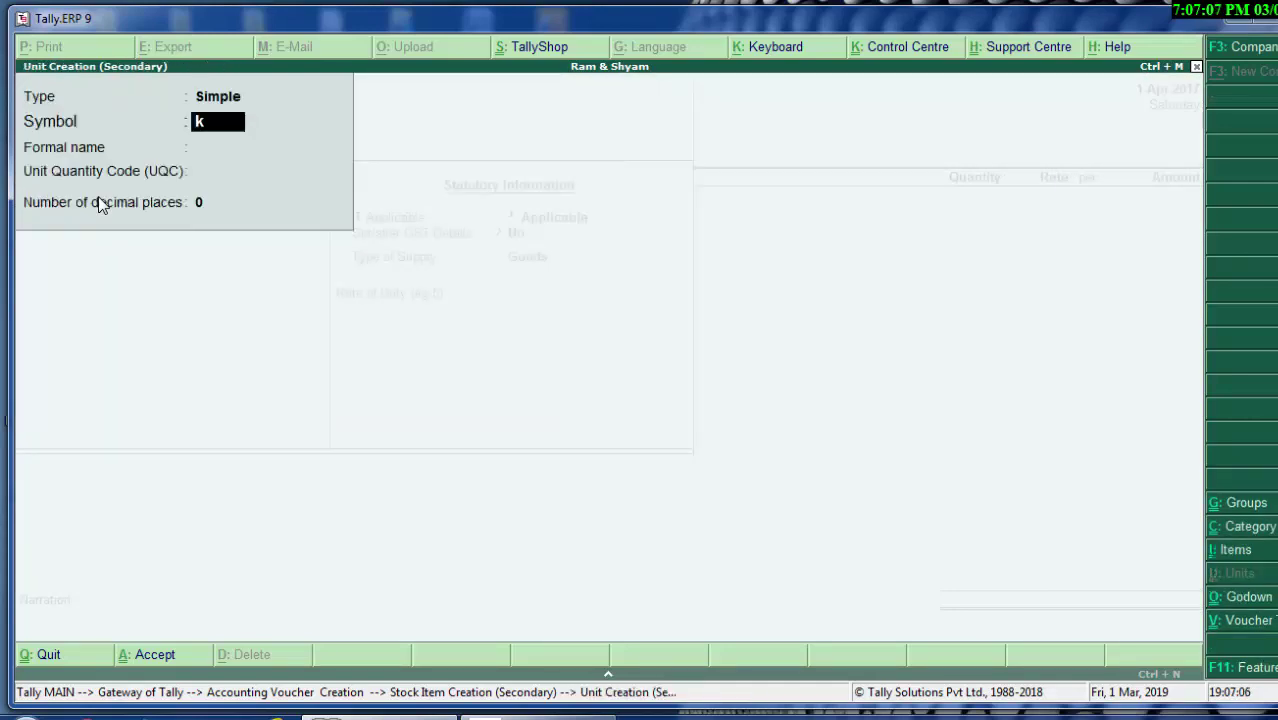
pyautogui.write('gs')
pyautogui.press('Return')
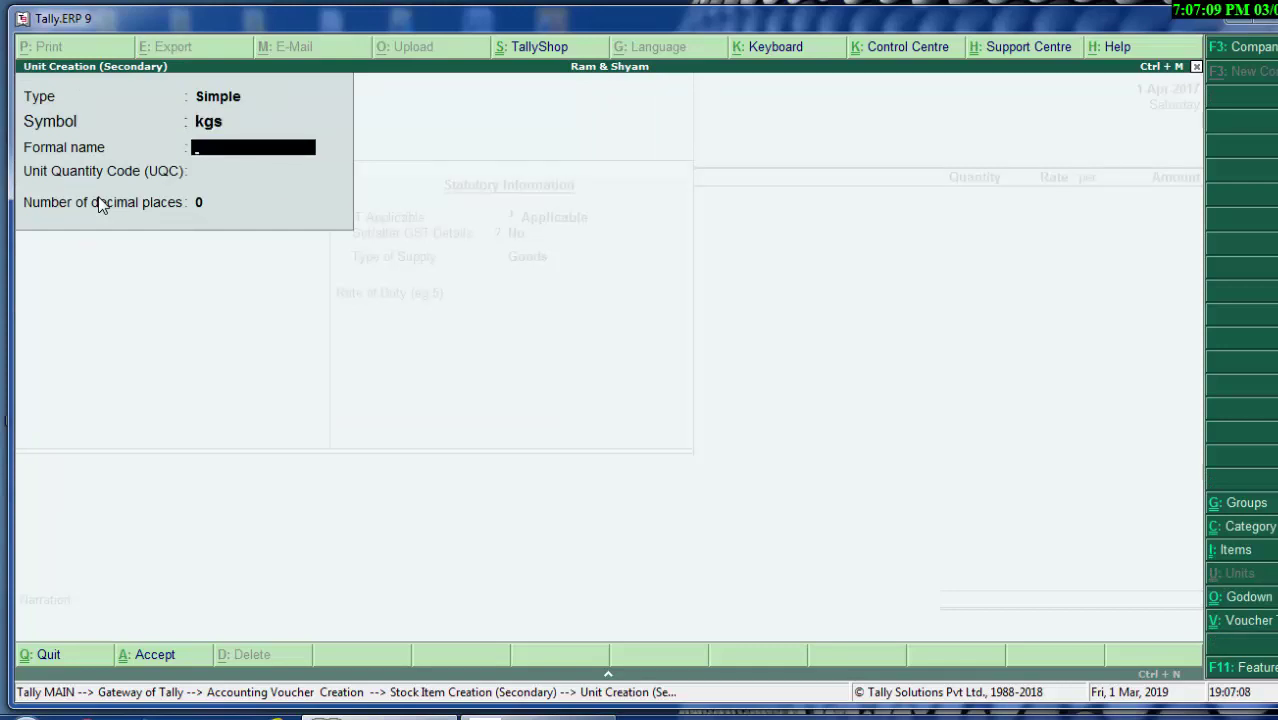
pyautogui.write('Kilog')
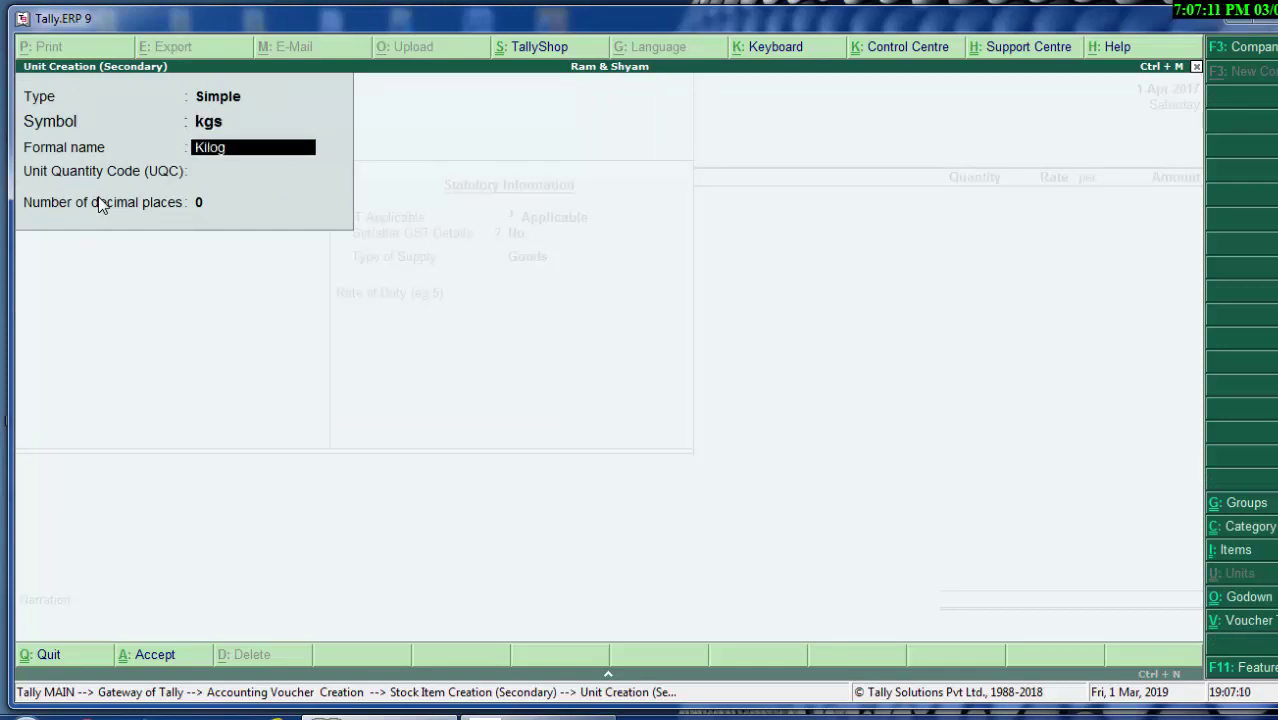
pyautogui.write('ram')
pyautogui.press('Return')
pyautogui.press('Return')
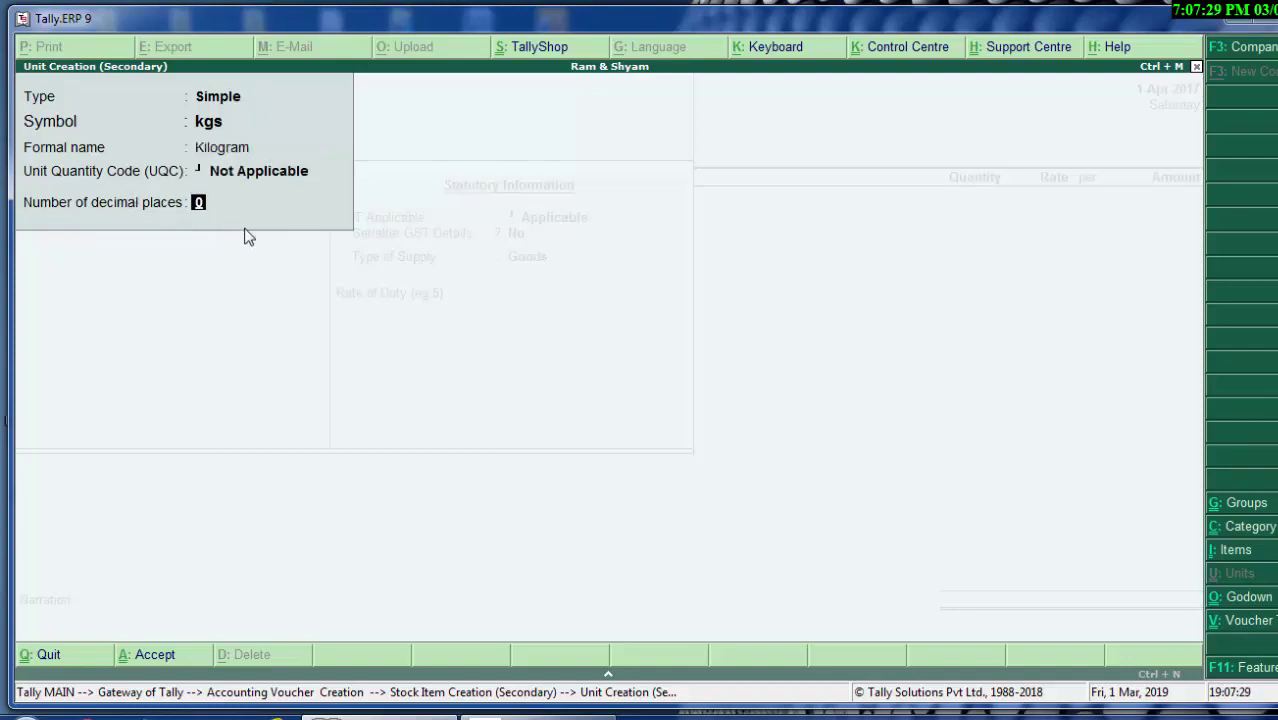
pyautogui.write('2')
pyautogui.write('3')
pyautogui.press('Return')
pyautogui.press('Return')
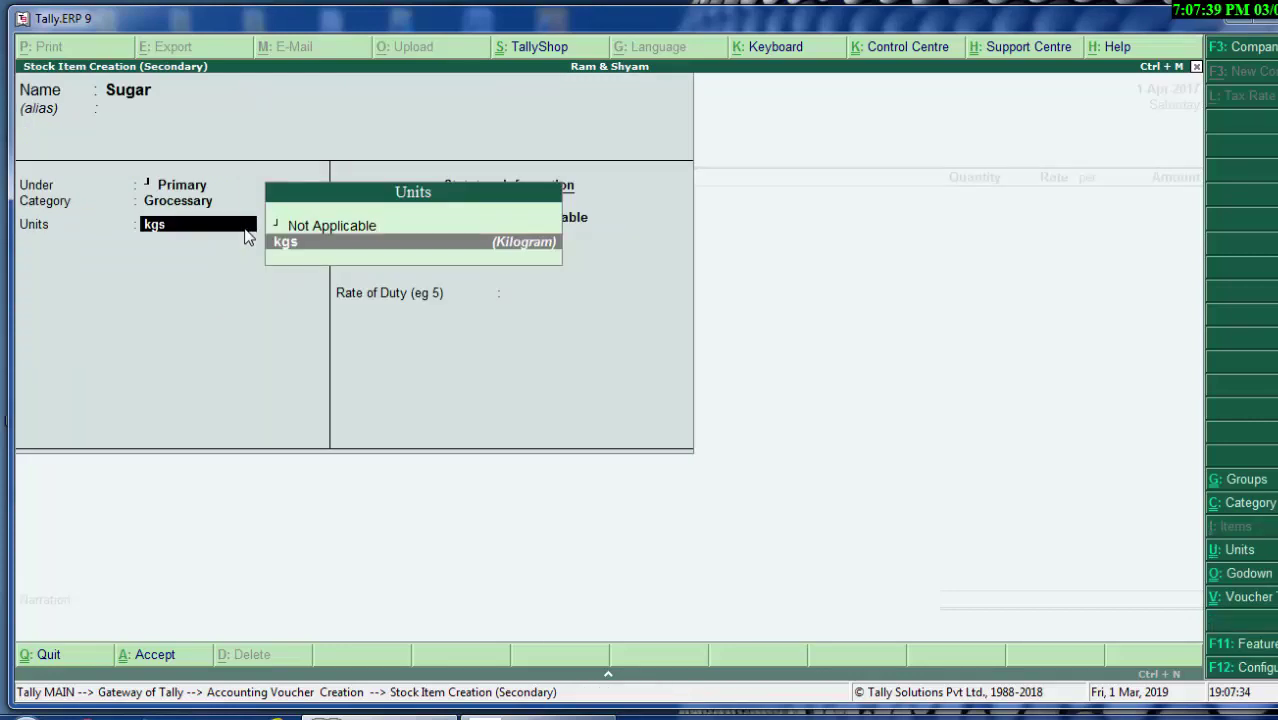
pyautogui.press('Return')
pyautogui.press('Return')
pyautogui.press('Return')
pyautogui.press('Return')
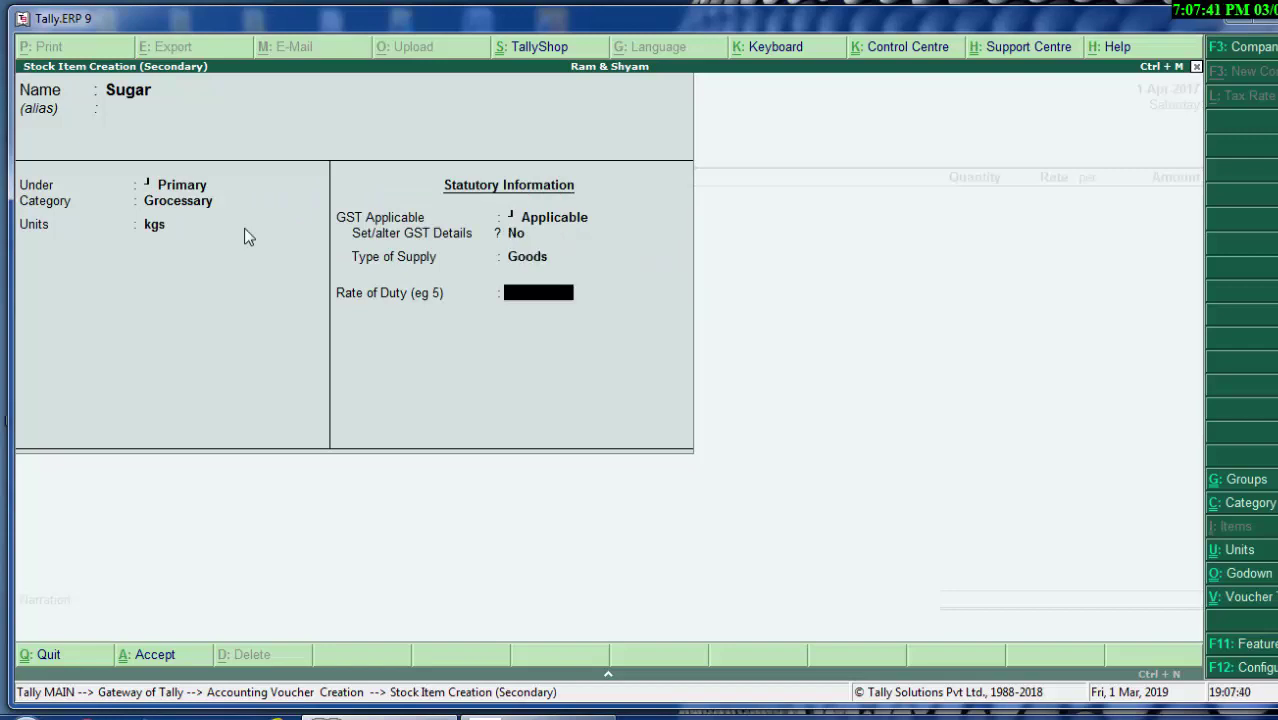
pyautogui.press('Return')
pyautogui.press('Return')
pyautogui.press('Return')
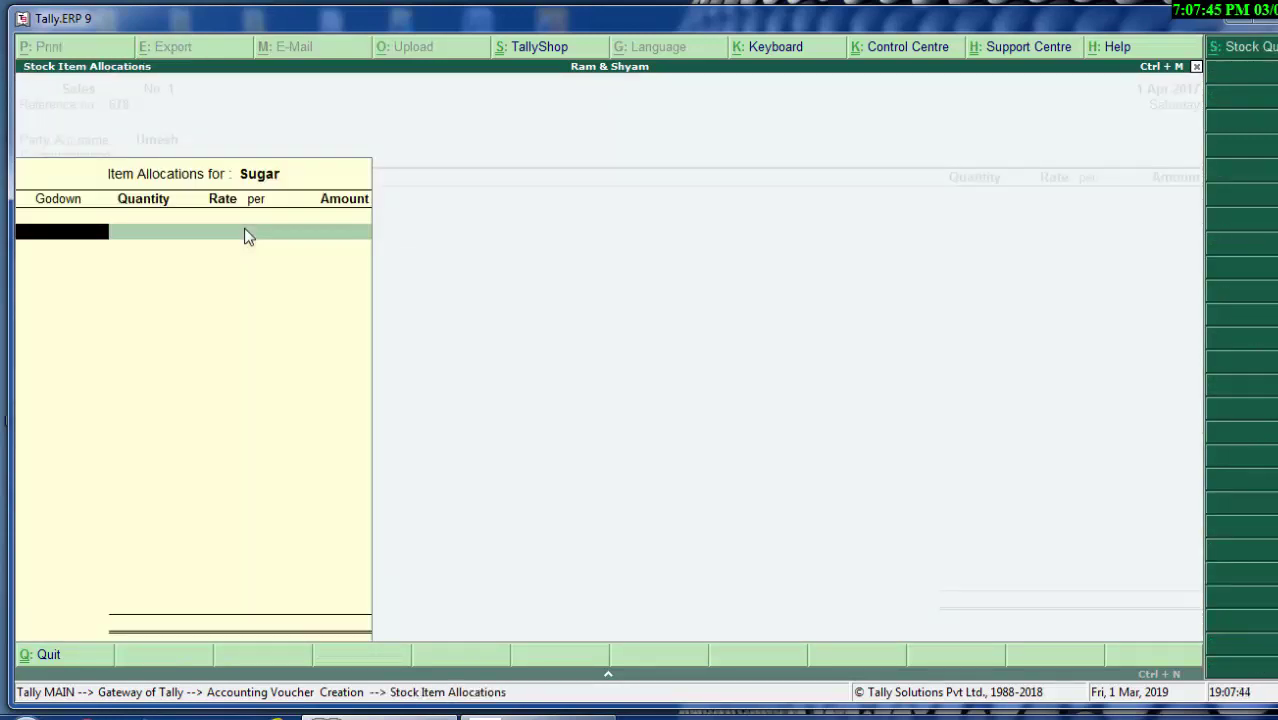
# Step: Create a godown named Deoria, addressed 'New Colony Deoria', under Primary, for the Sugar allocation
pyautogui.hotkey('alt', 'c')
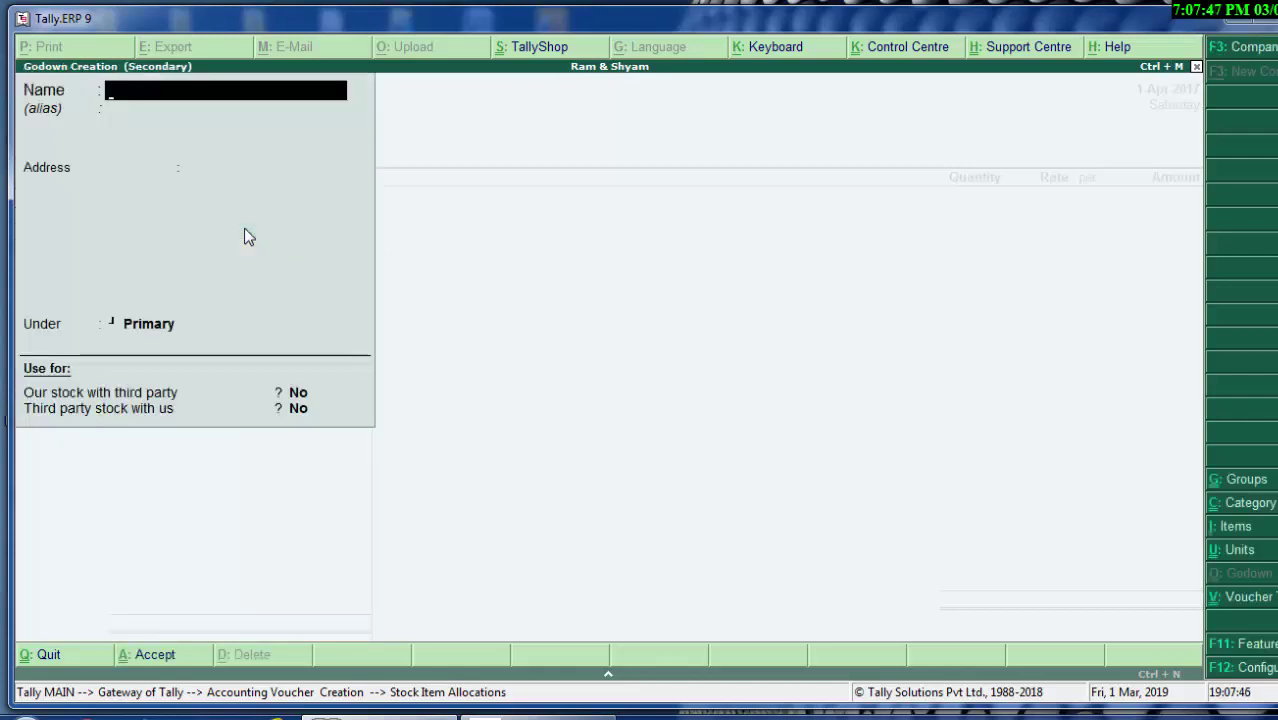
pyautogui.write('De')
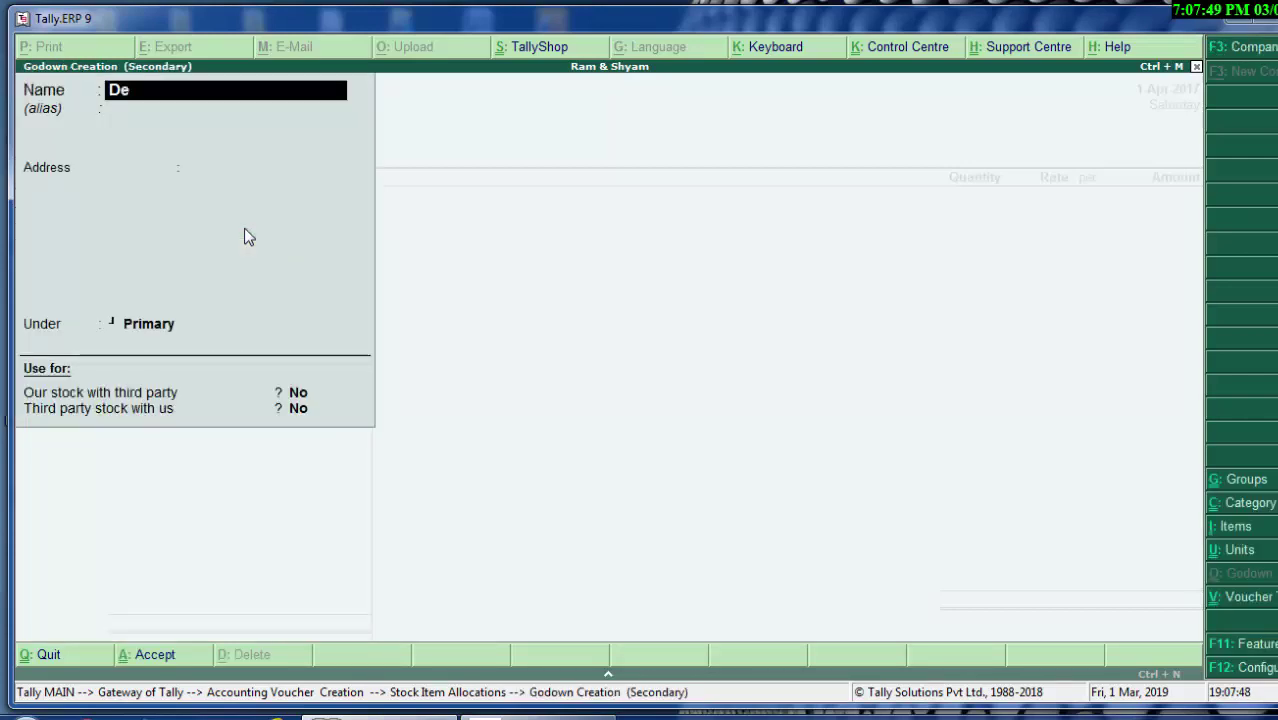
pyautogui.write('oria')
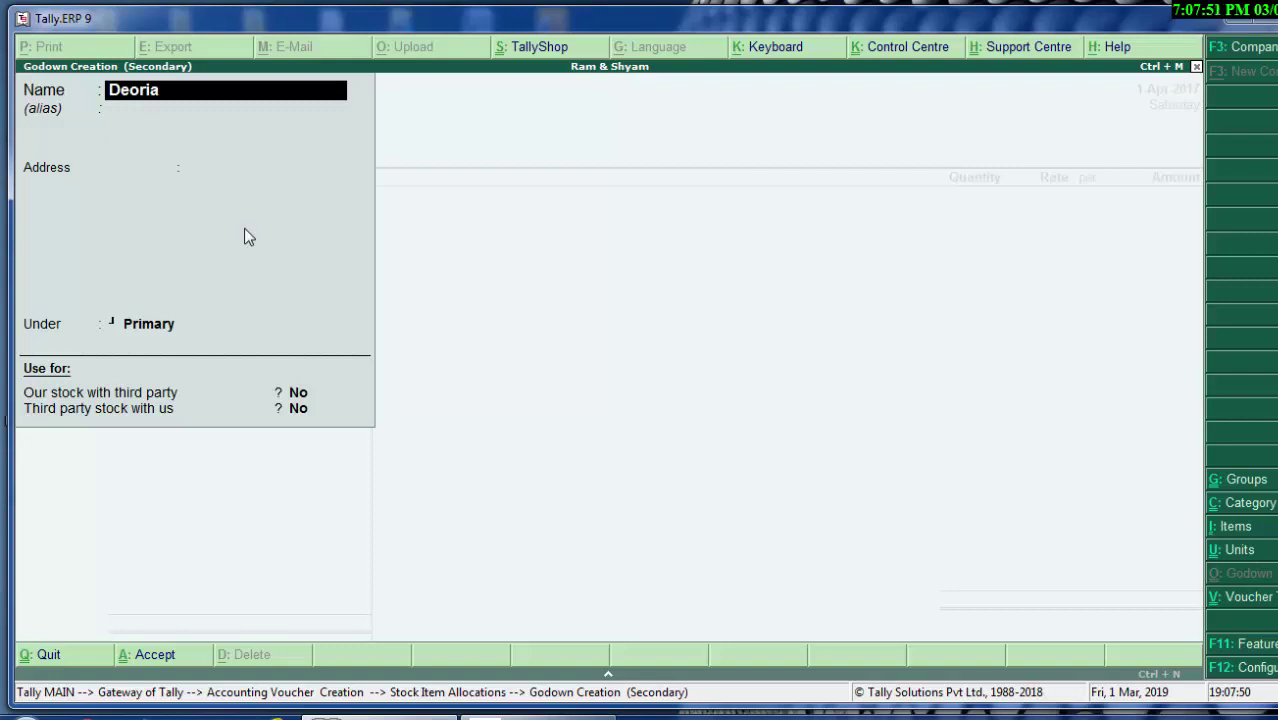
pyautogui.press('Return')
pyautogui.press('Return')
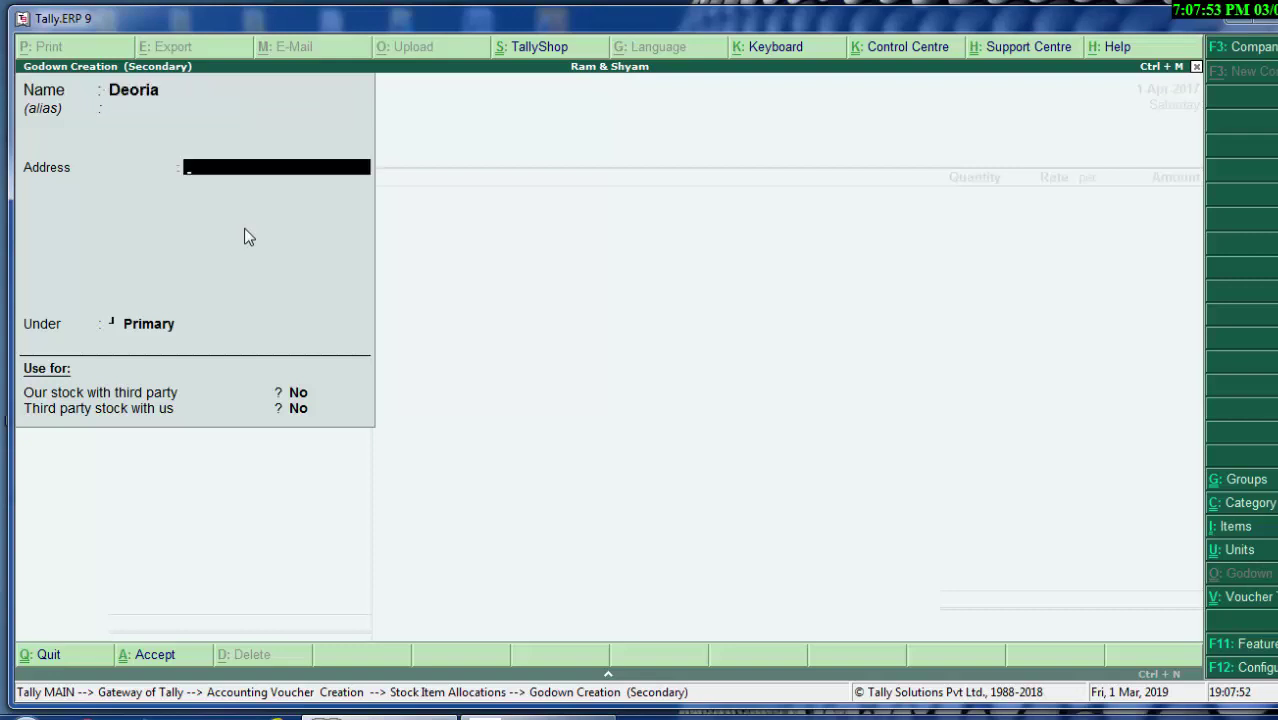
pyautogui.write('N')
pyautogui.write('ew Col')
pyautogui.write('ony De')
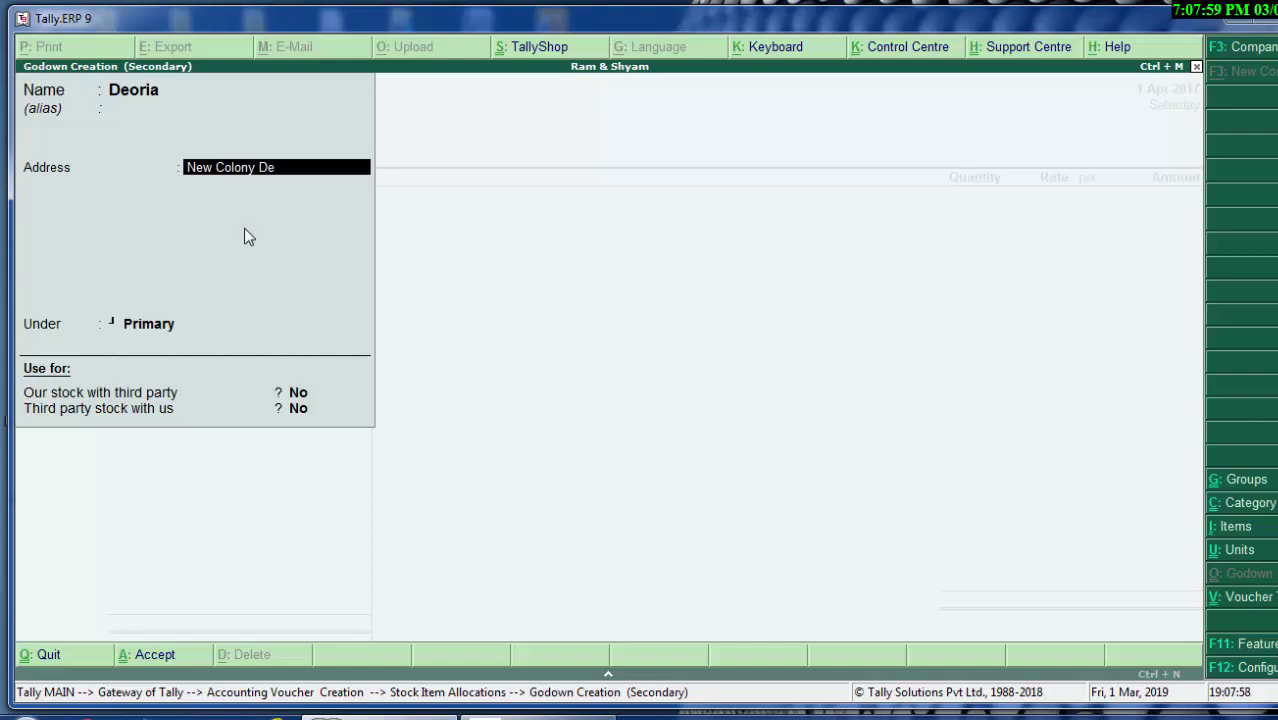
pyautogui.write('oria')
pyautogui.press('Return')
pyautogui.press('Return')
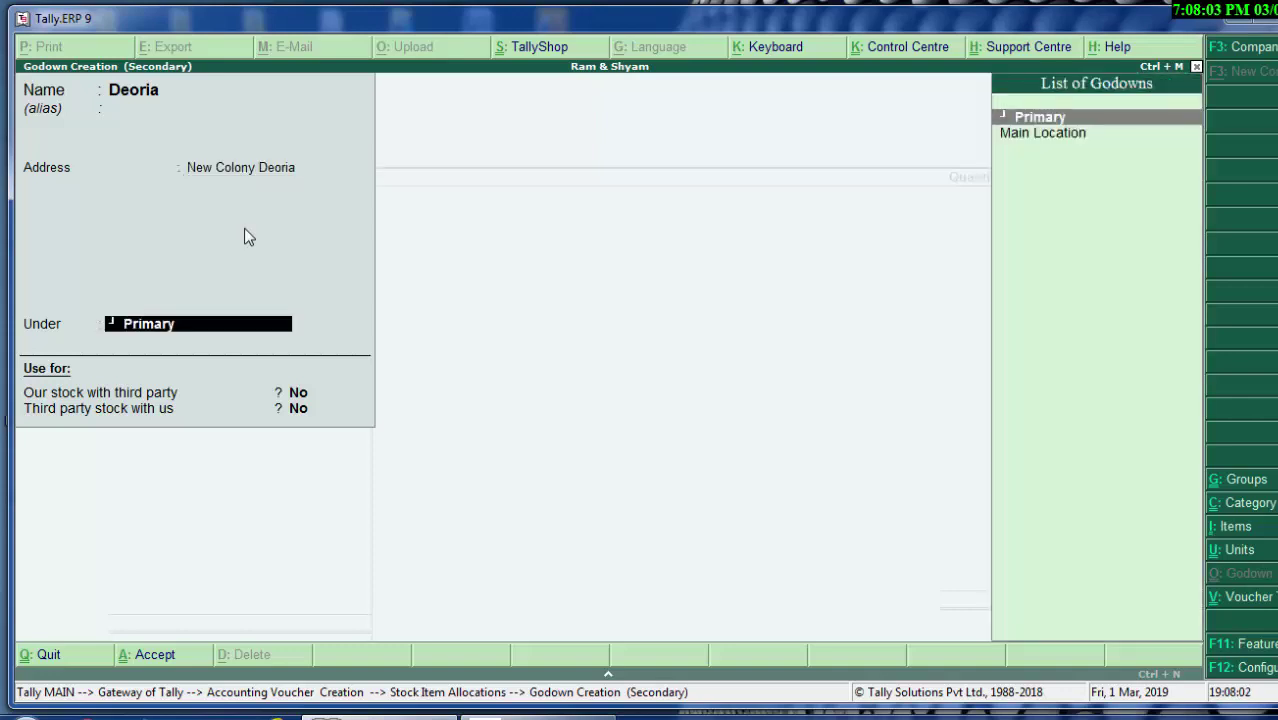
pyautogui.press('Down')
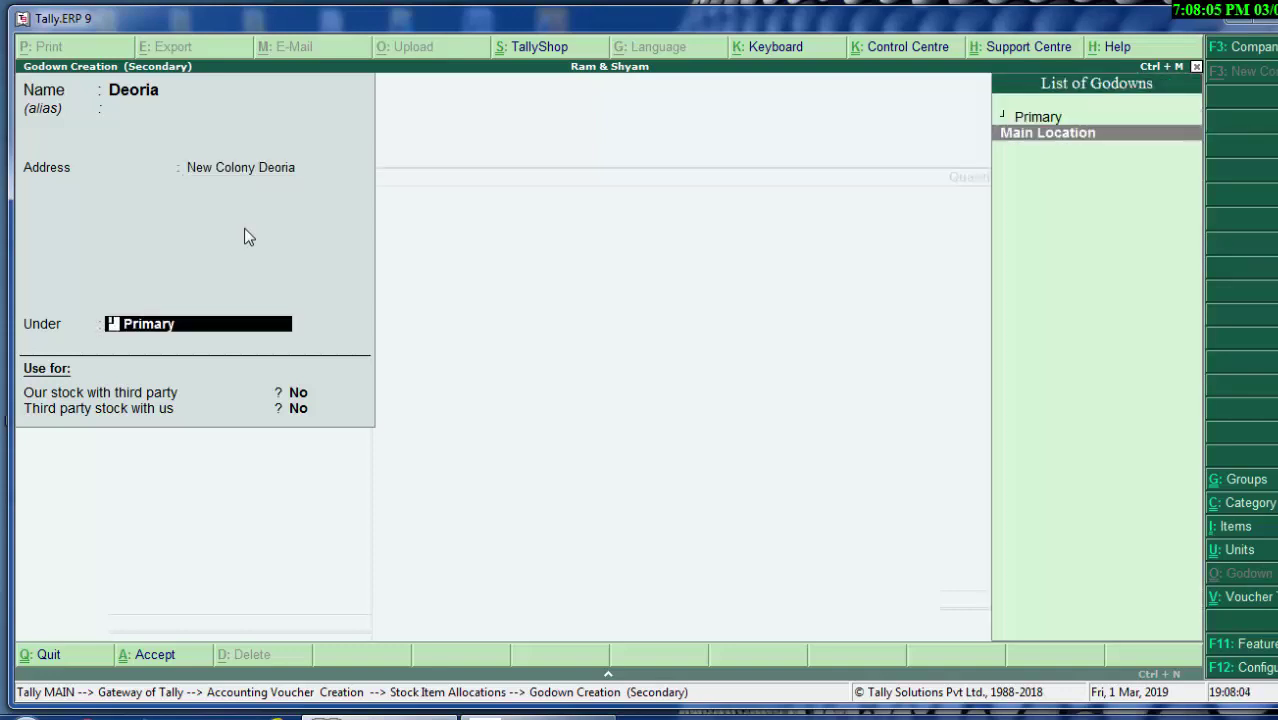
pyautogui.write('p')
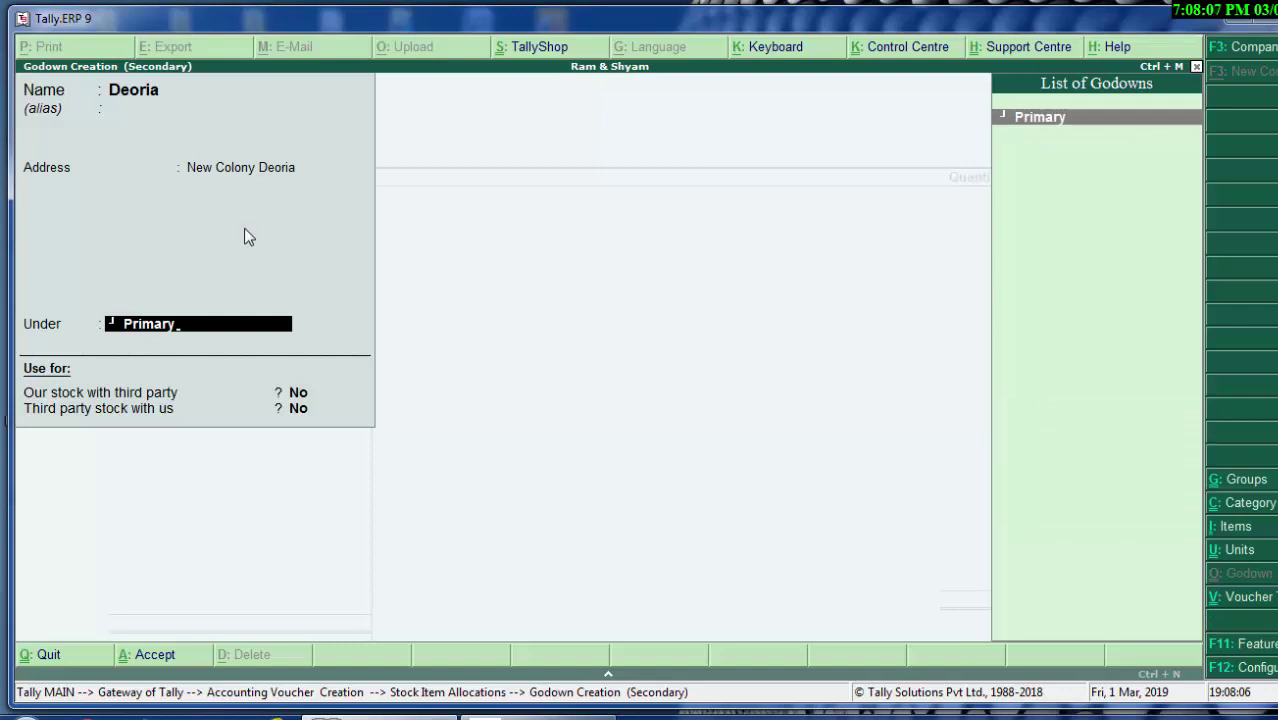
pyautogui.press('Return')
pyautogui.press('Return')
pyautogui.press('Return')
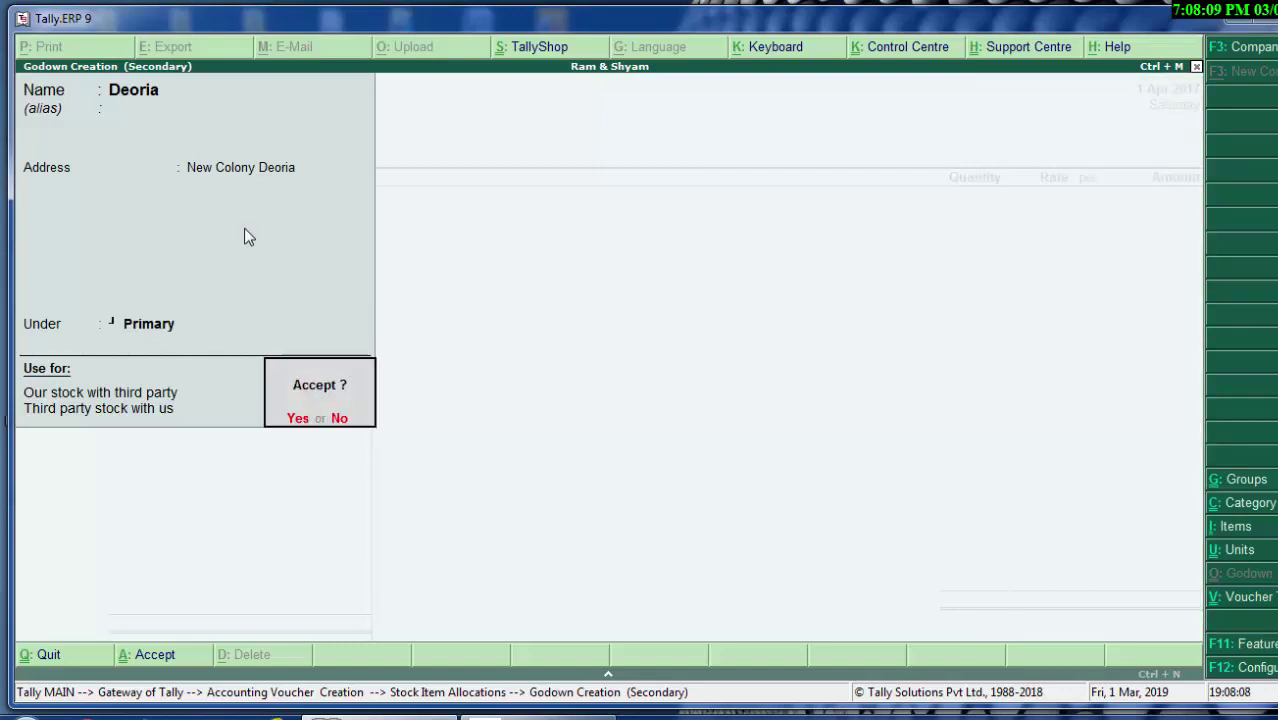
pyautogui.press('Return')
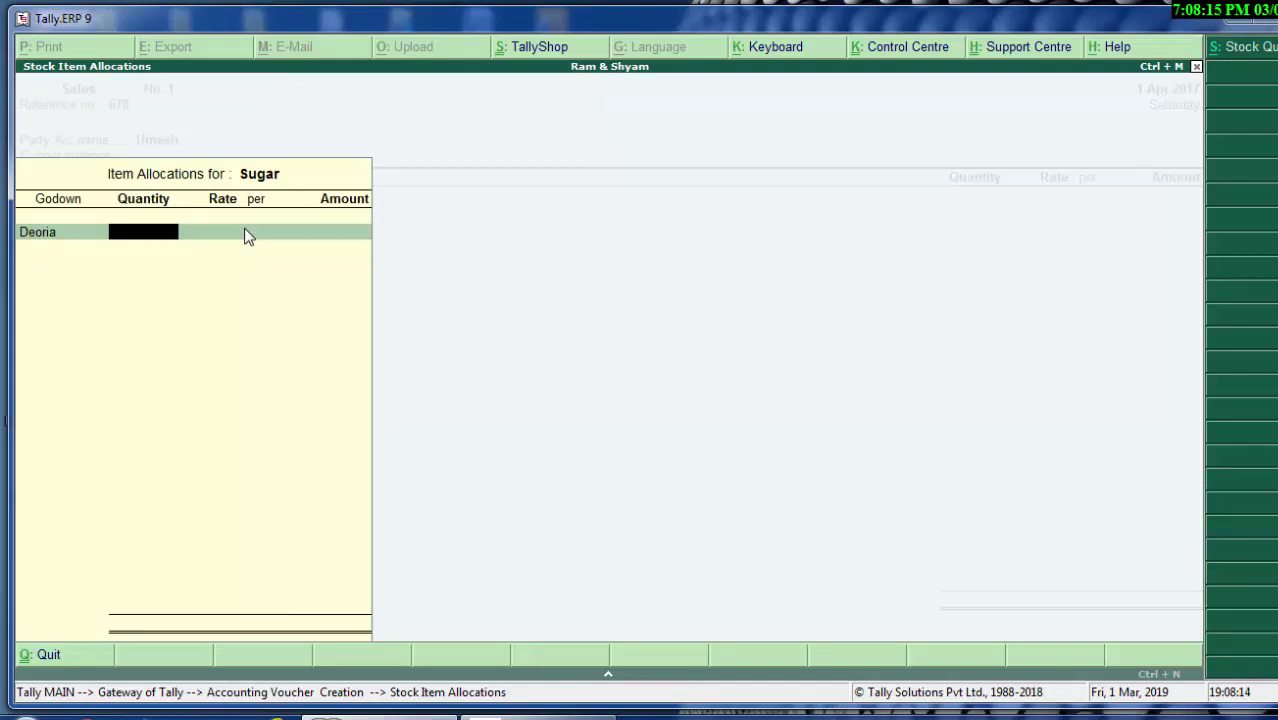
# Step: Allocate 1,500 kgs of Sugar to the Deoria godown, accepting the negative stock warning
pyautogui.write('15')
pyautogui.write('00')
pyautogui.press('Return')
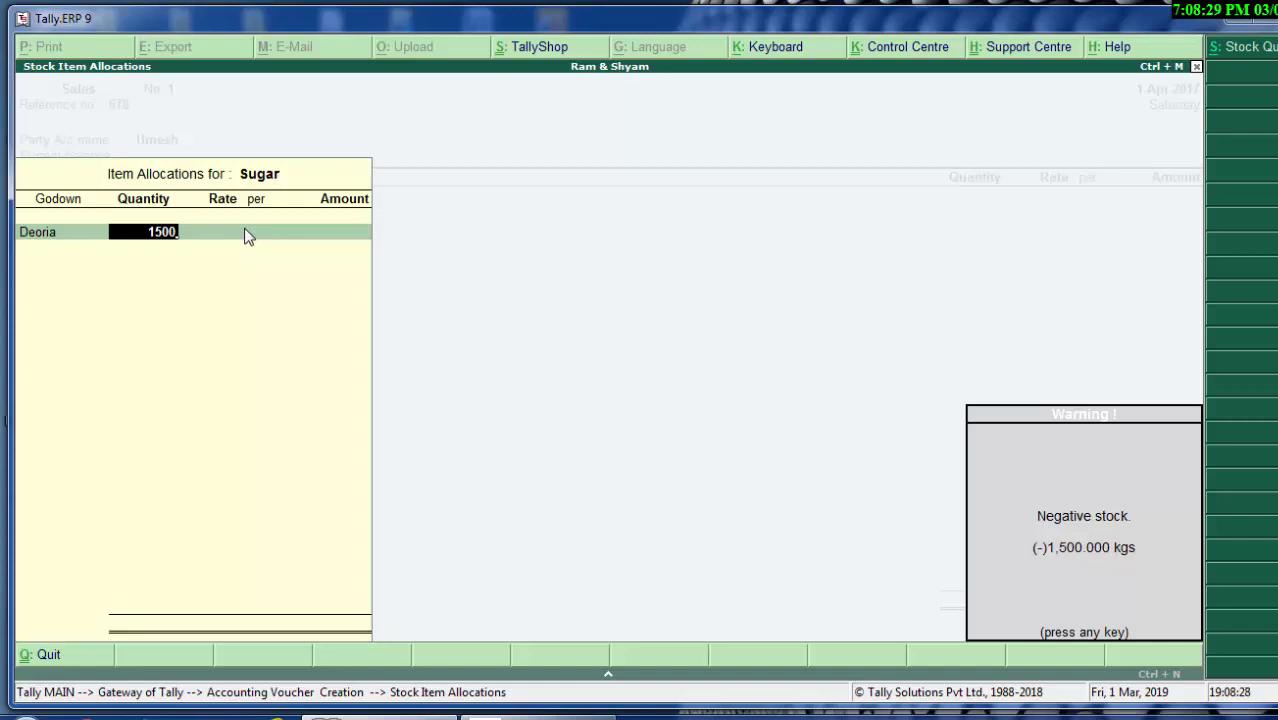
pyautogui.press('Return')
pyautogui.press('BackSpace')
pyautogui.press('BackSpace')
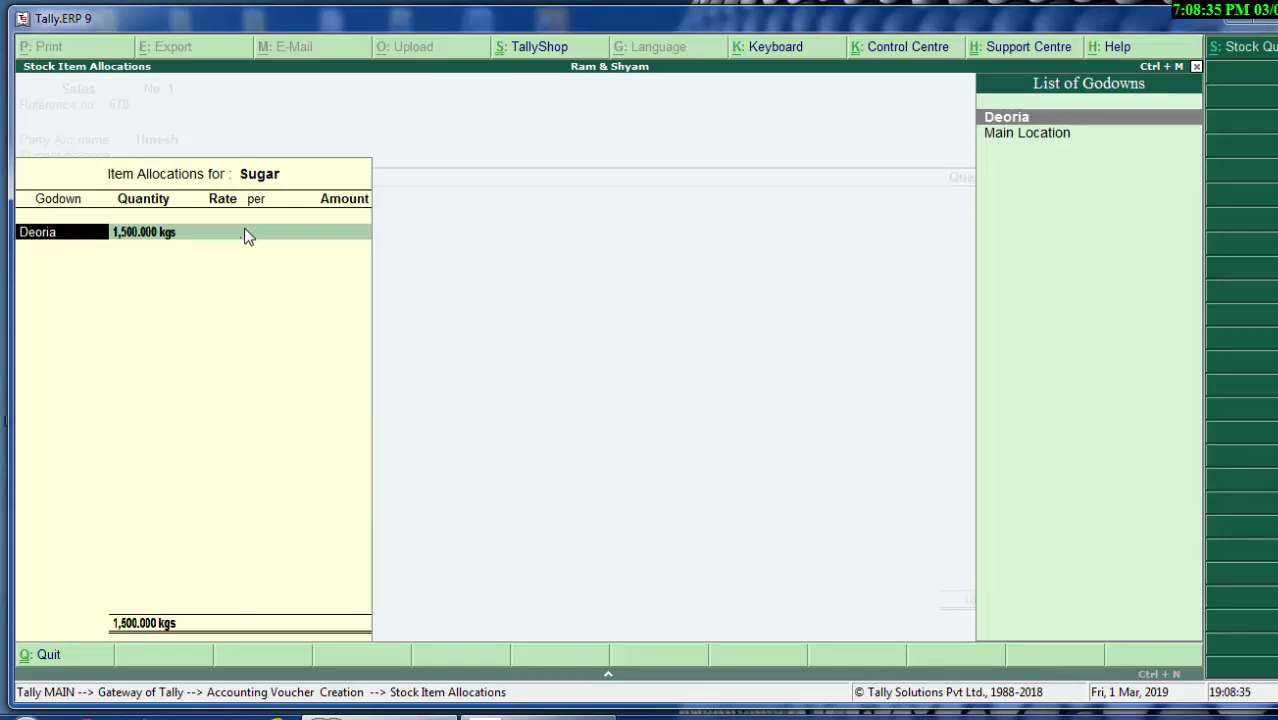
pyautogui.press('Escape')
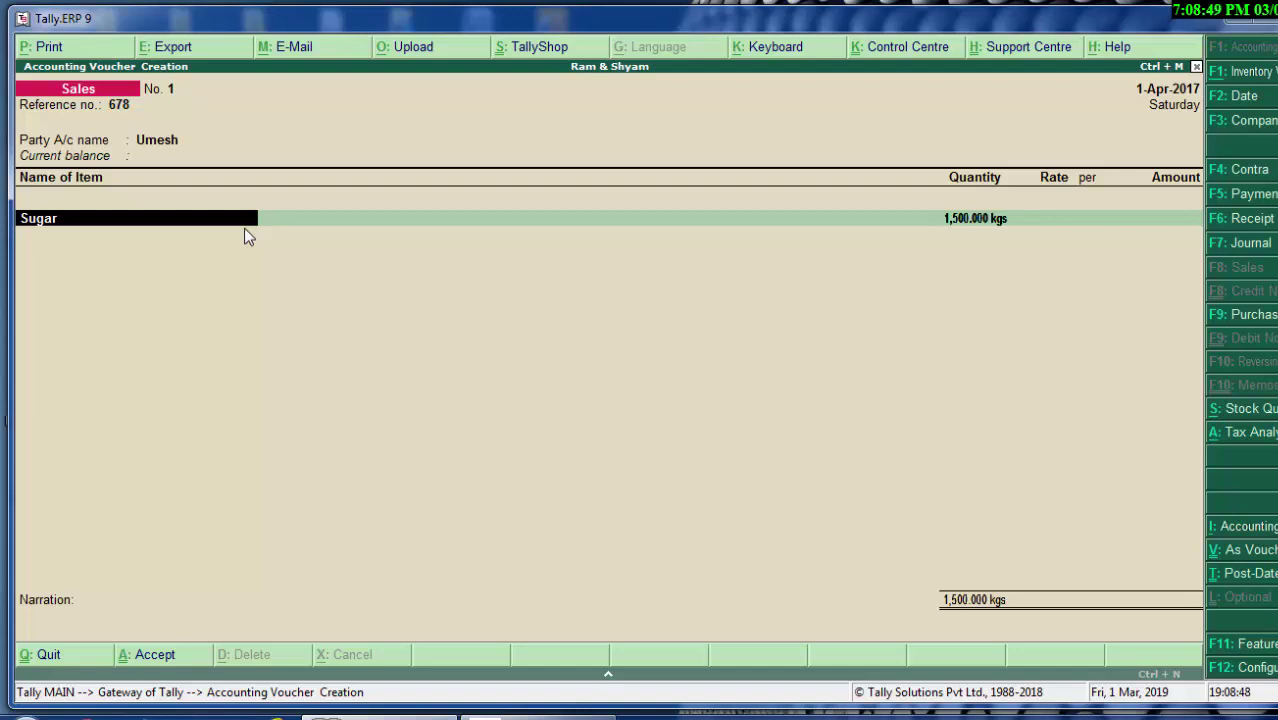
# Step: Re-accept the 1,500 kgs Deoria allocation, then step back through the voucher fields to the date
pyautogui.press('Return')
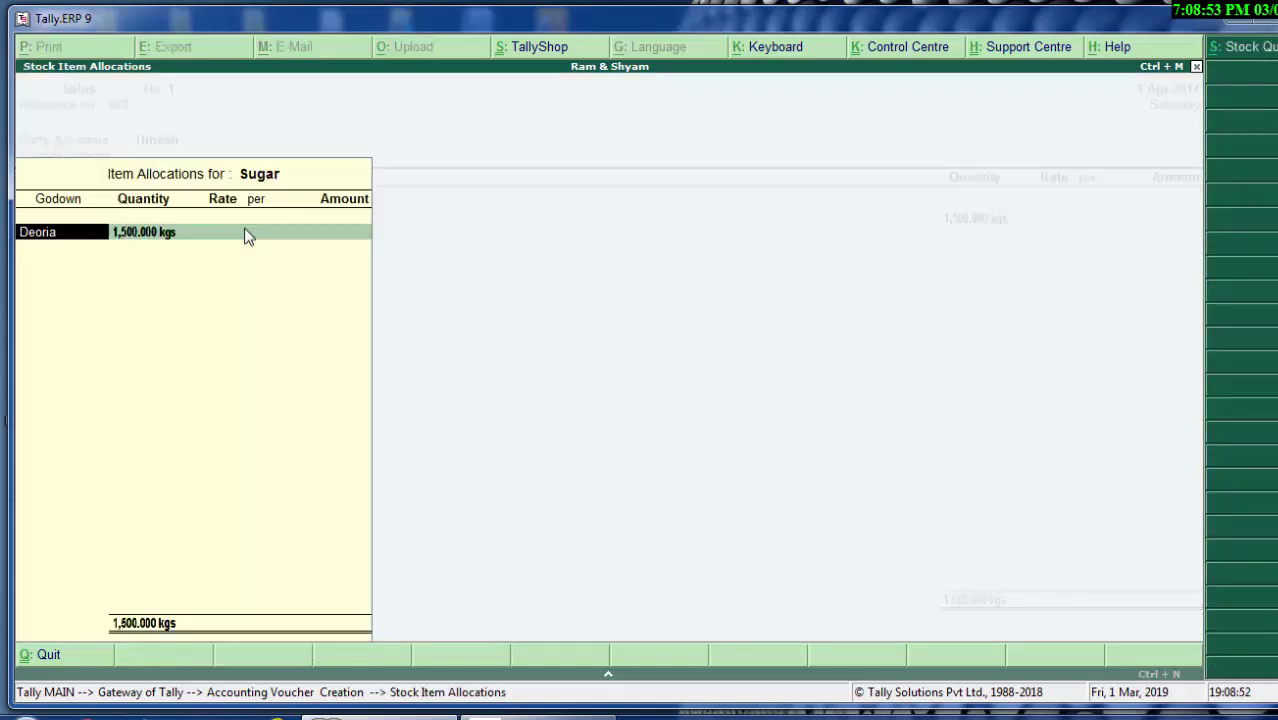
pyautogui.press('Return')
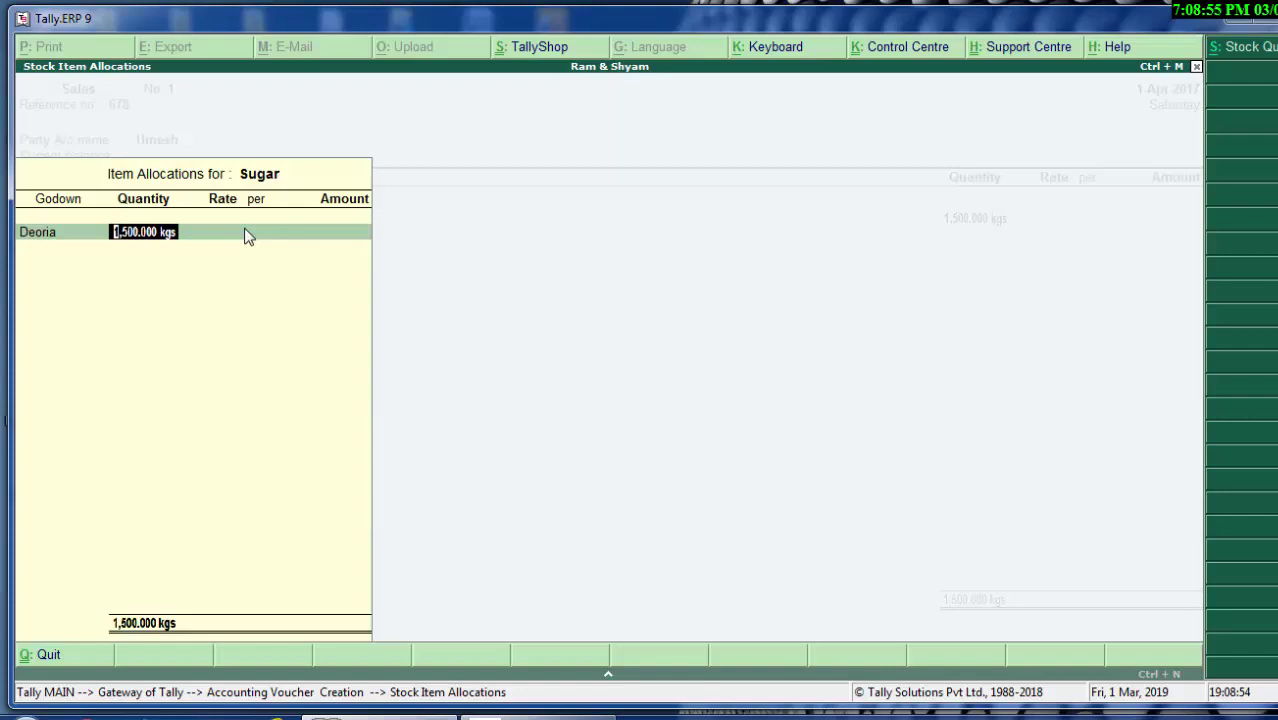
pyautogui.press('Return')
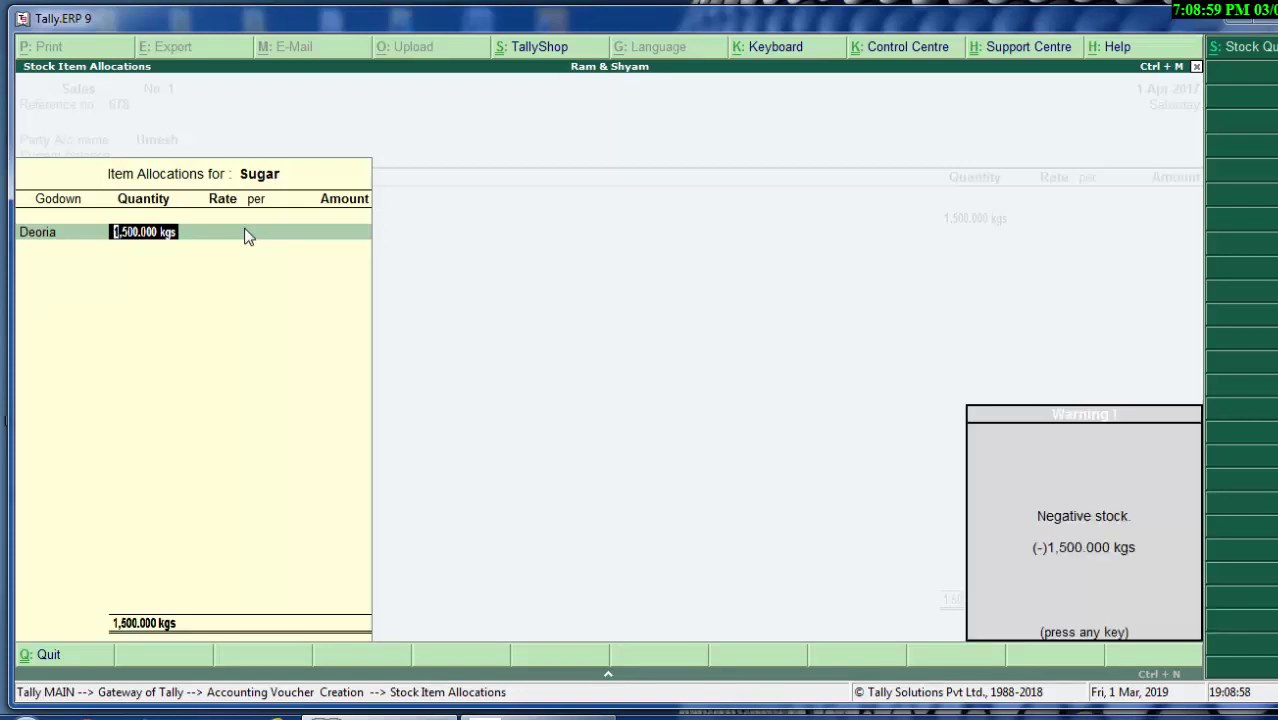
pyautogui.press('Return')
pyautogui.press('BackSpace')
pyautogui.press('BackSpace')
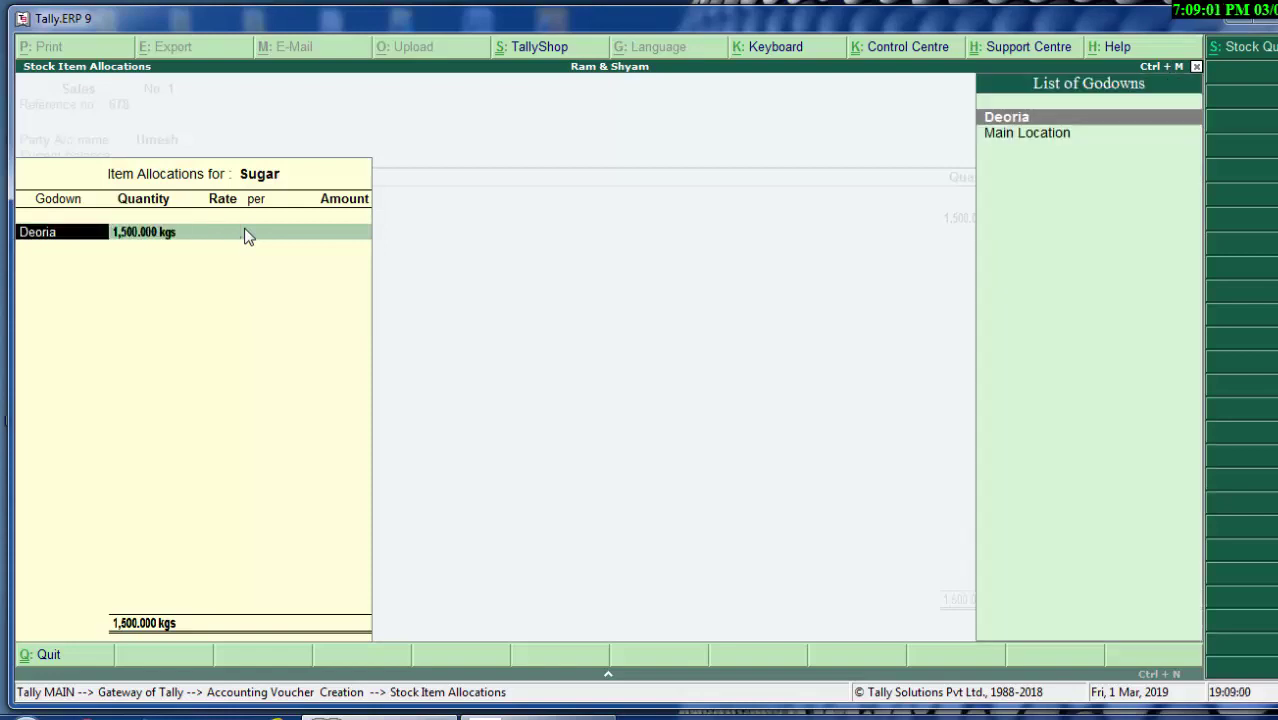
pyautogui.press('Escape')
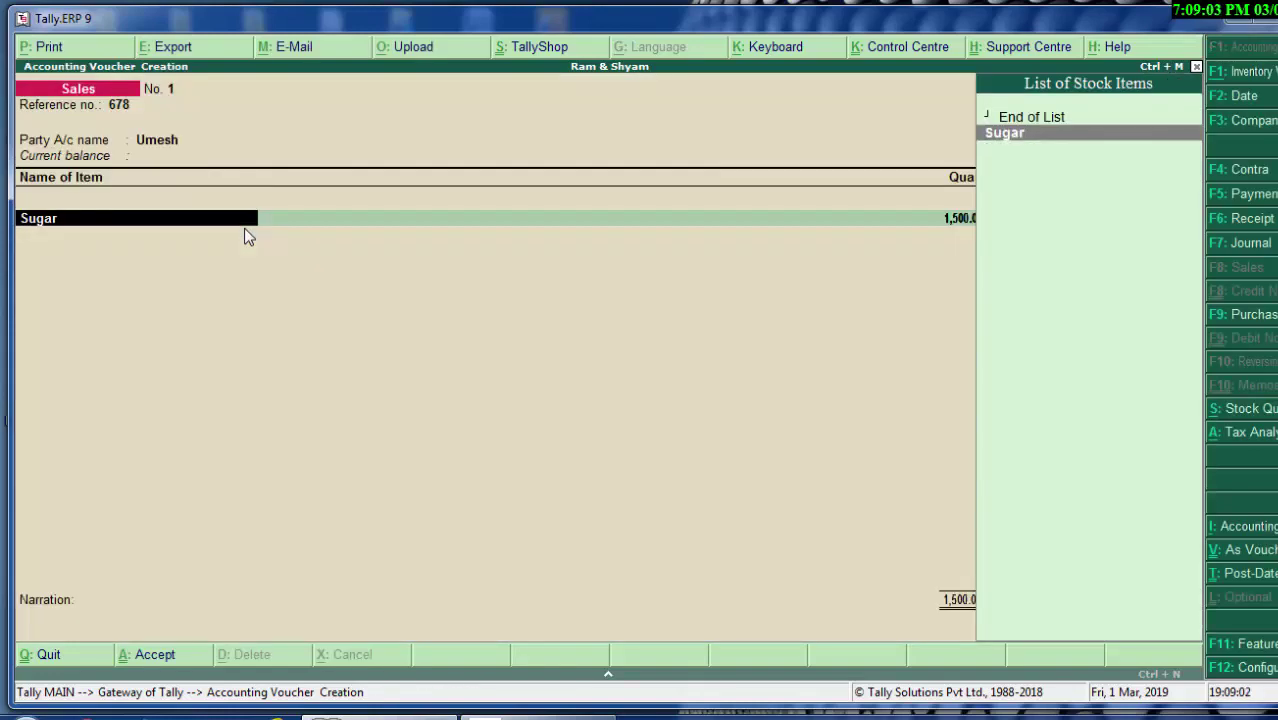
pyautogui.press('BackSpace')
pyautogui.press('BackSpace')
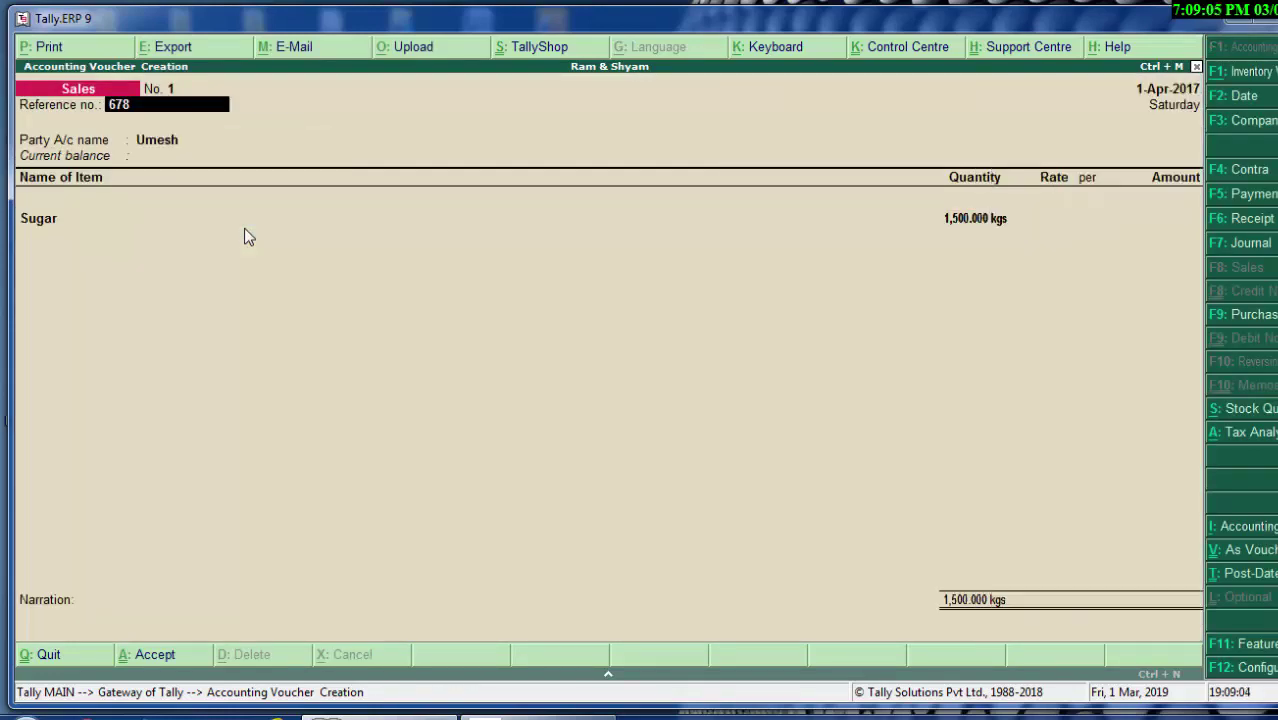
pyautogui.press('BackSpace')
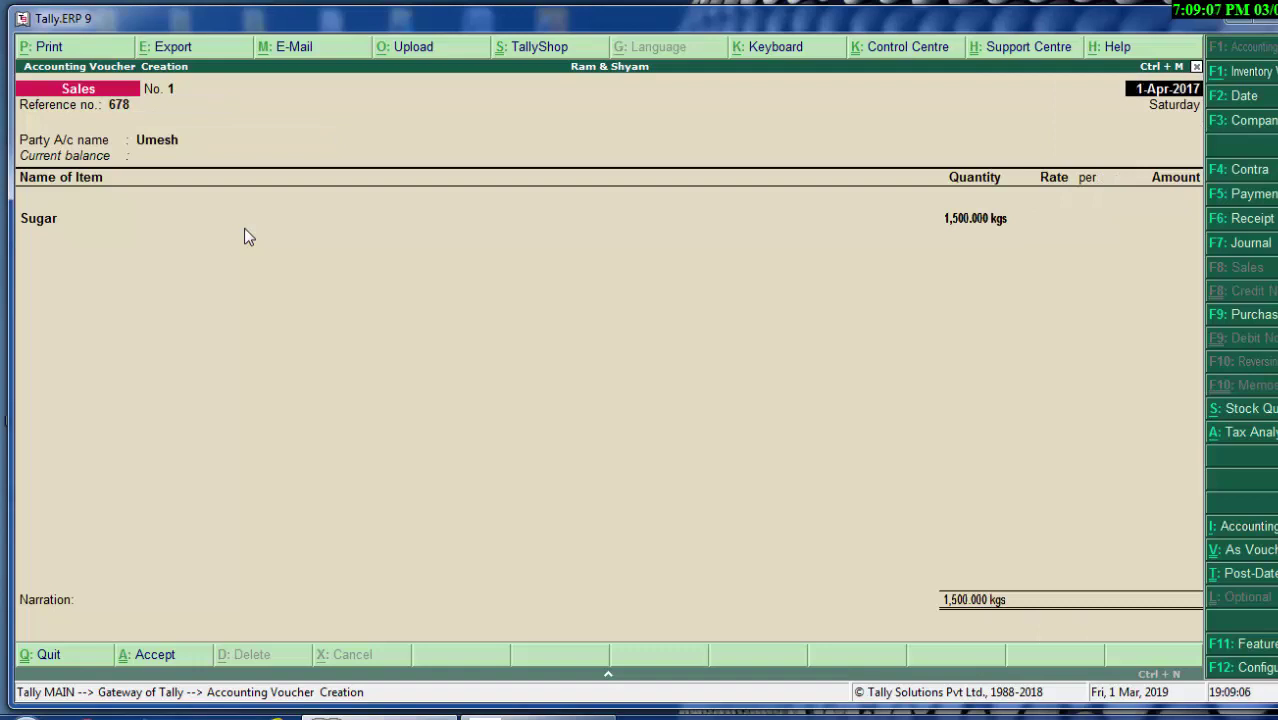
pyautogui.press('BackSpace')
# Step: Abandon the Sugar sales voucher and open a fresh Sales voucher No. 1 dated 31-Mar-2018
pyautogui.press('Escape')
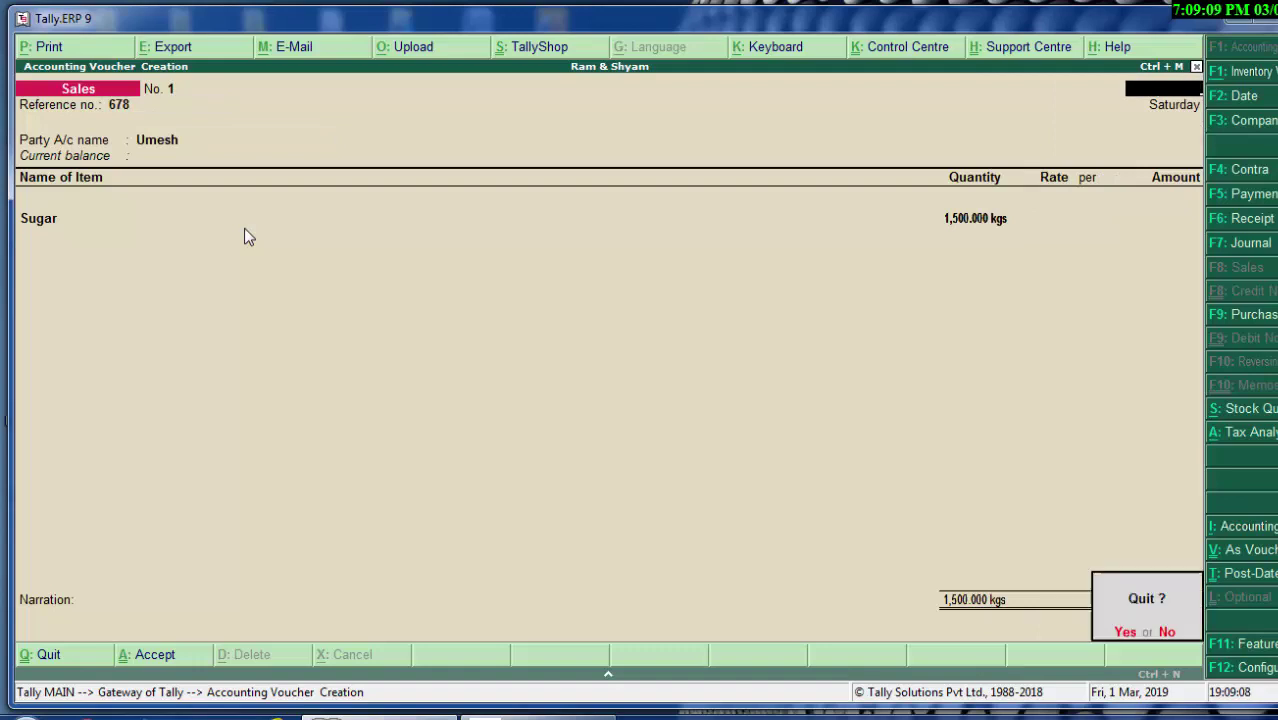
pyautogui.press('y')
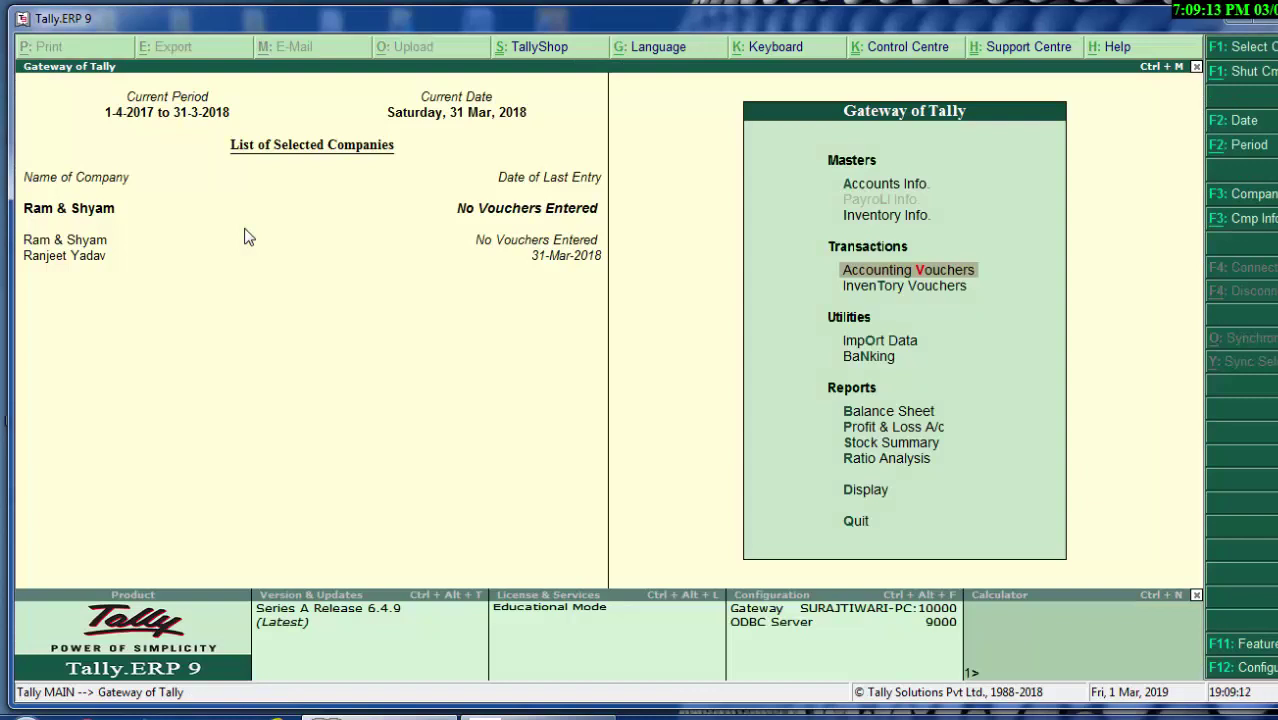
pyautogui.press('Return')
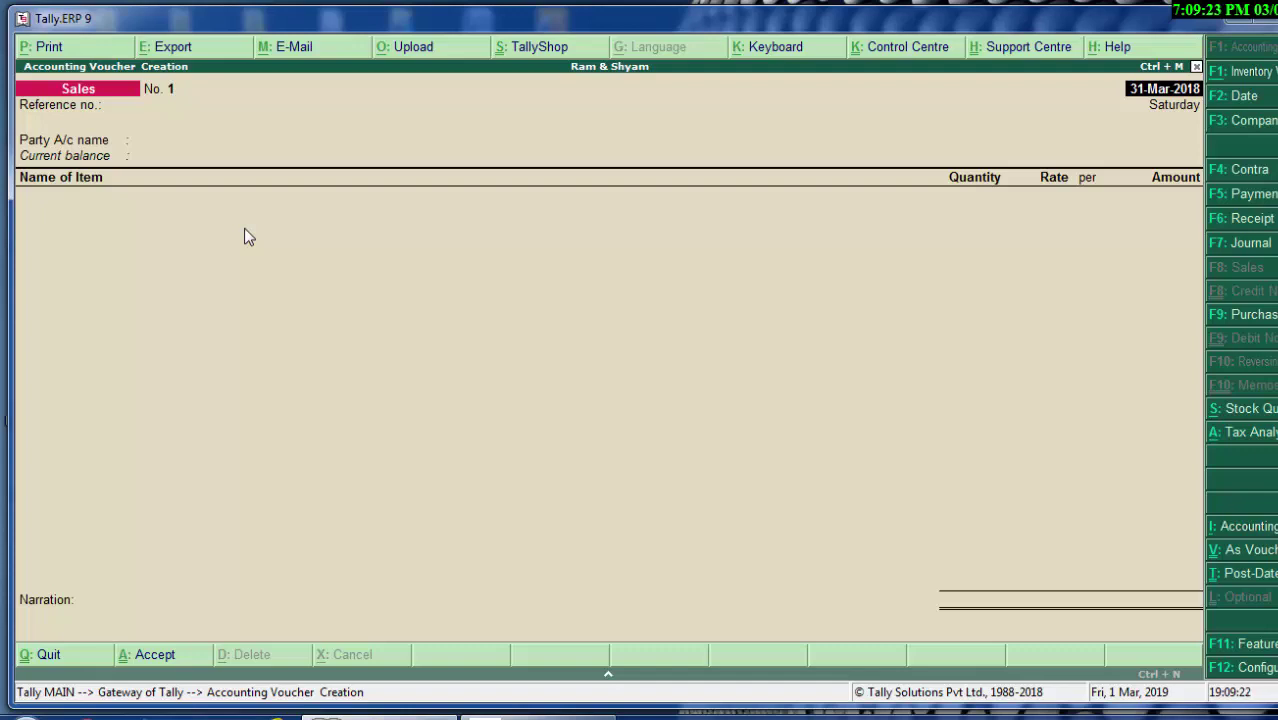
# Step: Switch to a Receipt voucher and start creating a new ledger for its credit line
pyautogui.press('F6')
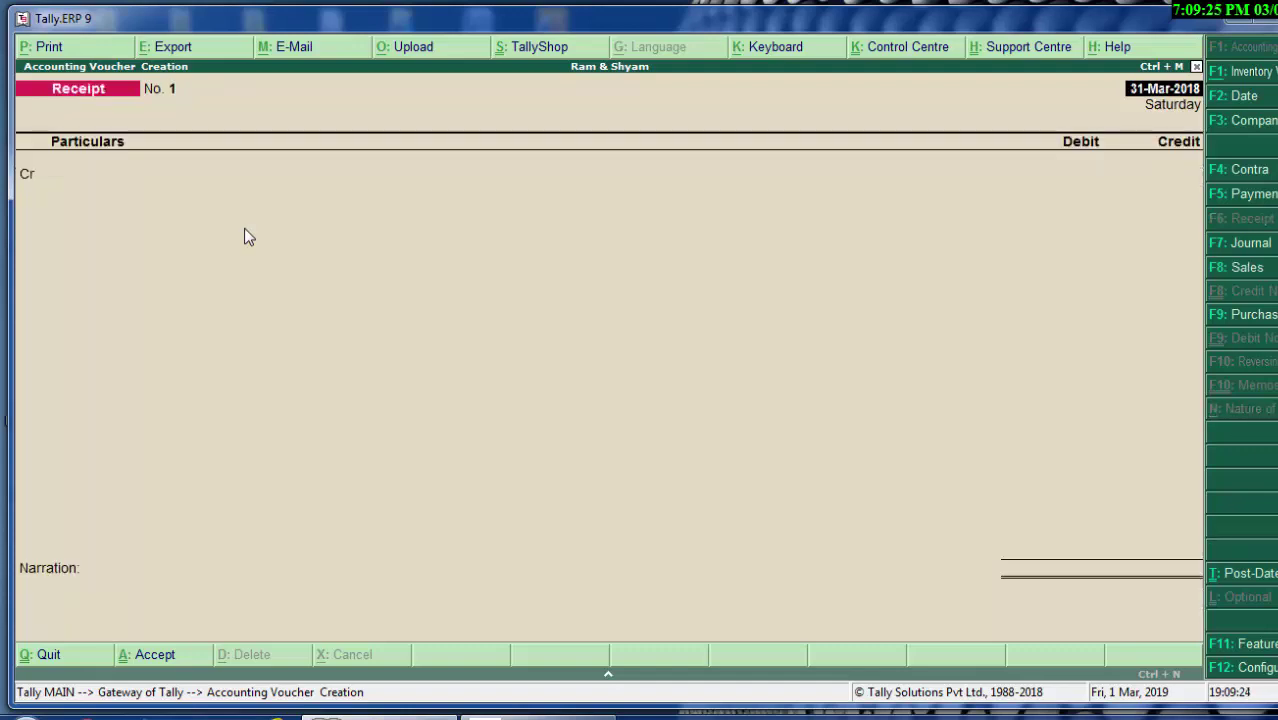
pyautogui.write('c')
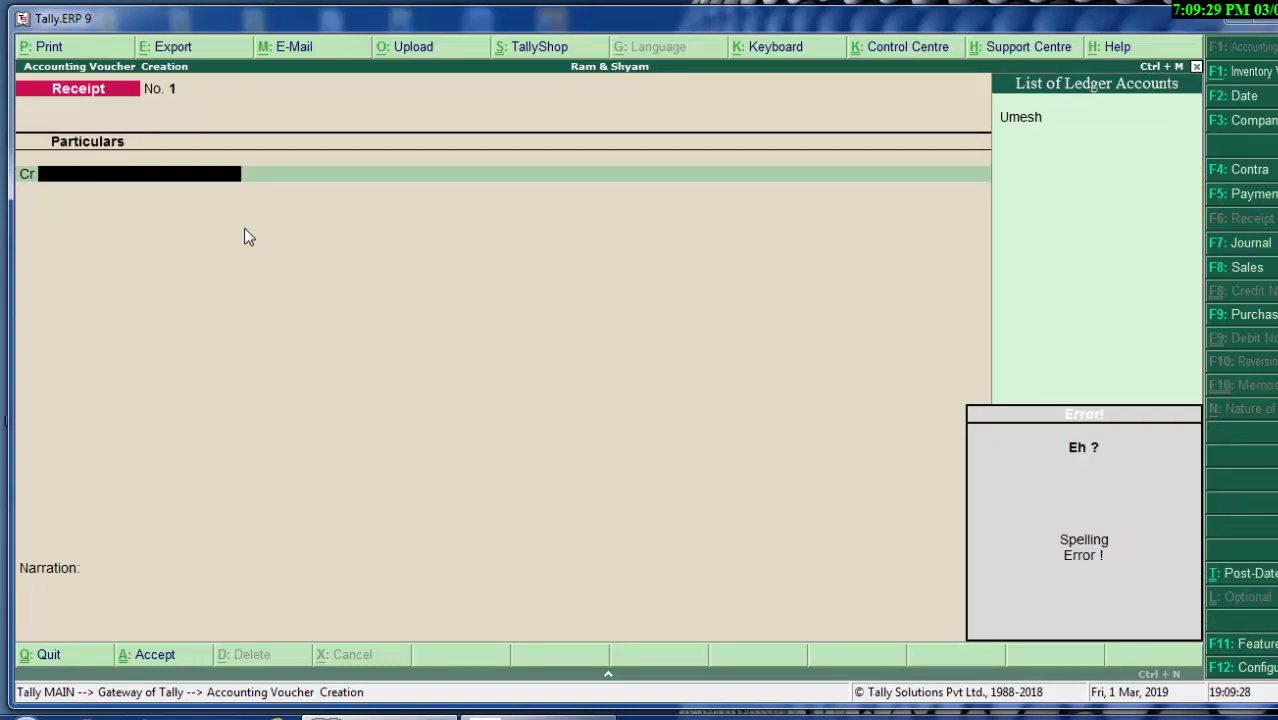
pyautogui.press('BackSpace')
pyautogui.press('Escape')
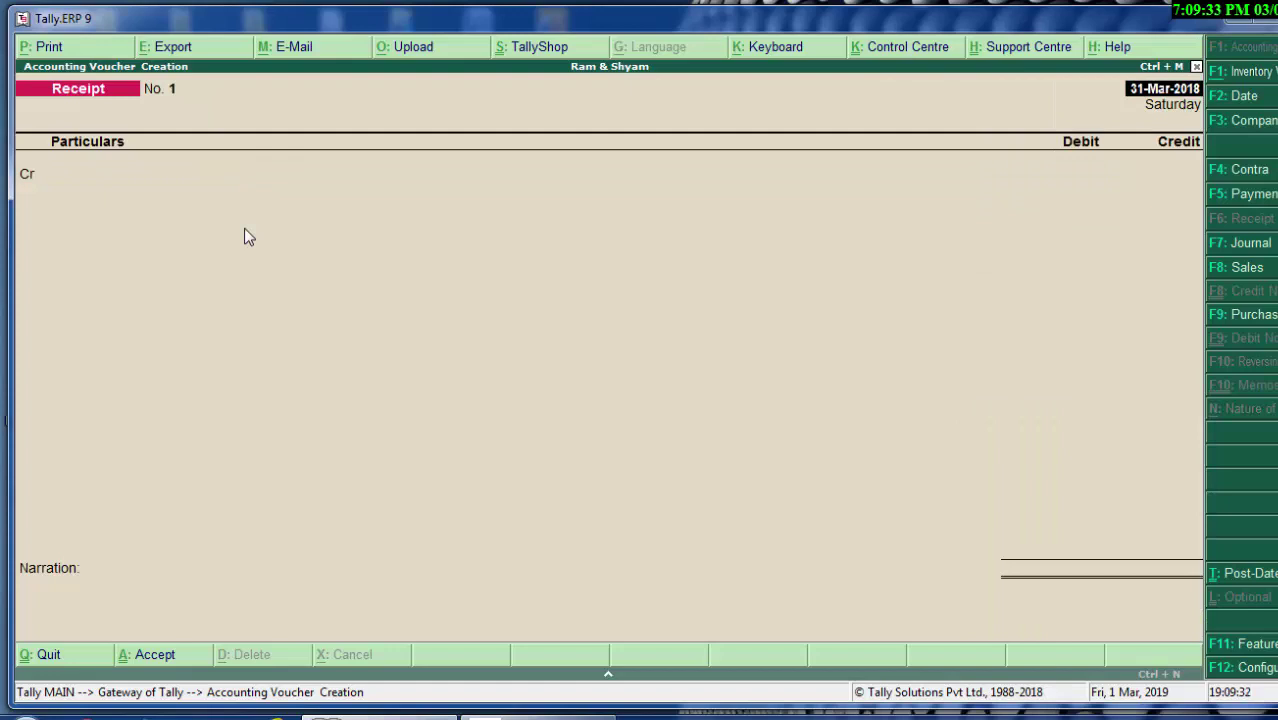
pyautogui.press('Return')
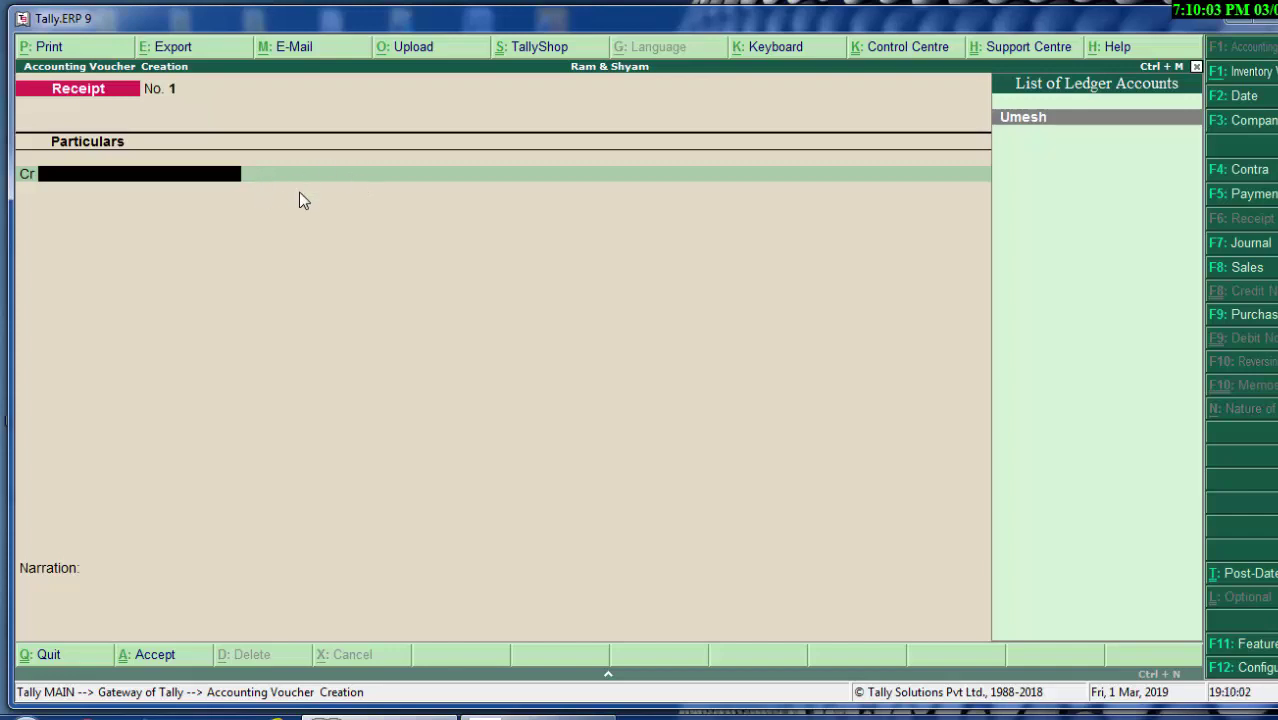
pyautogui.write('a')
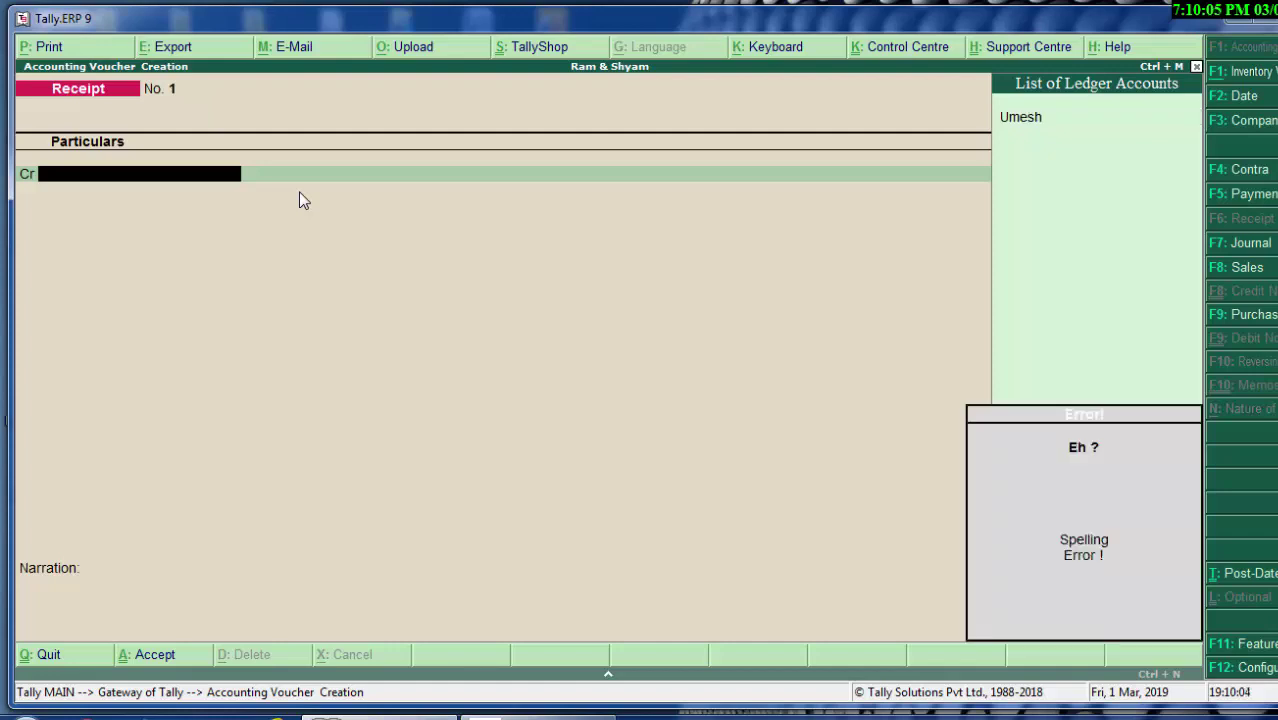
pyautogui.hotkey('alt', 'c')
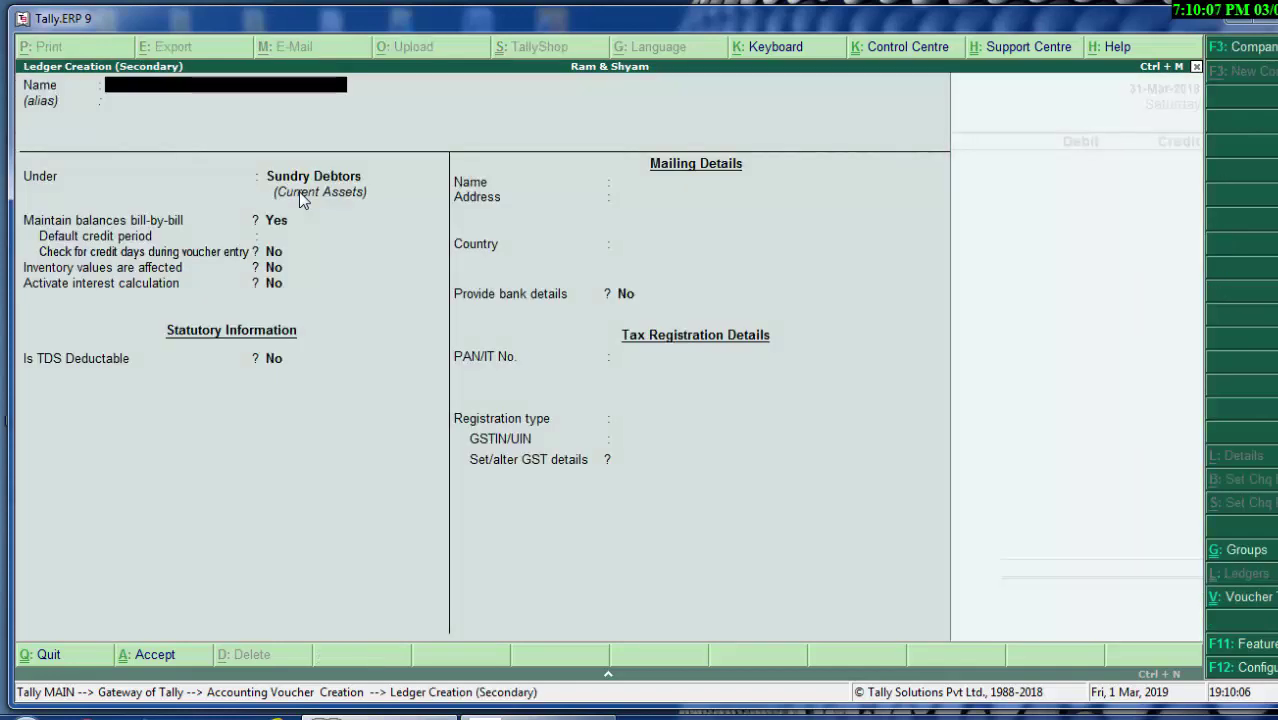
# Step: Name the new ledger 'Capital A/c' and place it under the Capital Account group
pyautogui.write('Capit')
pyautogui.write('al a')
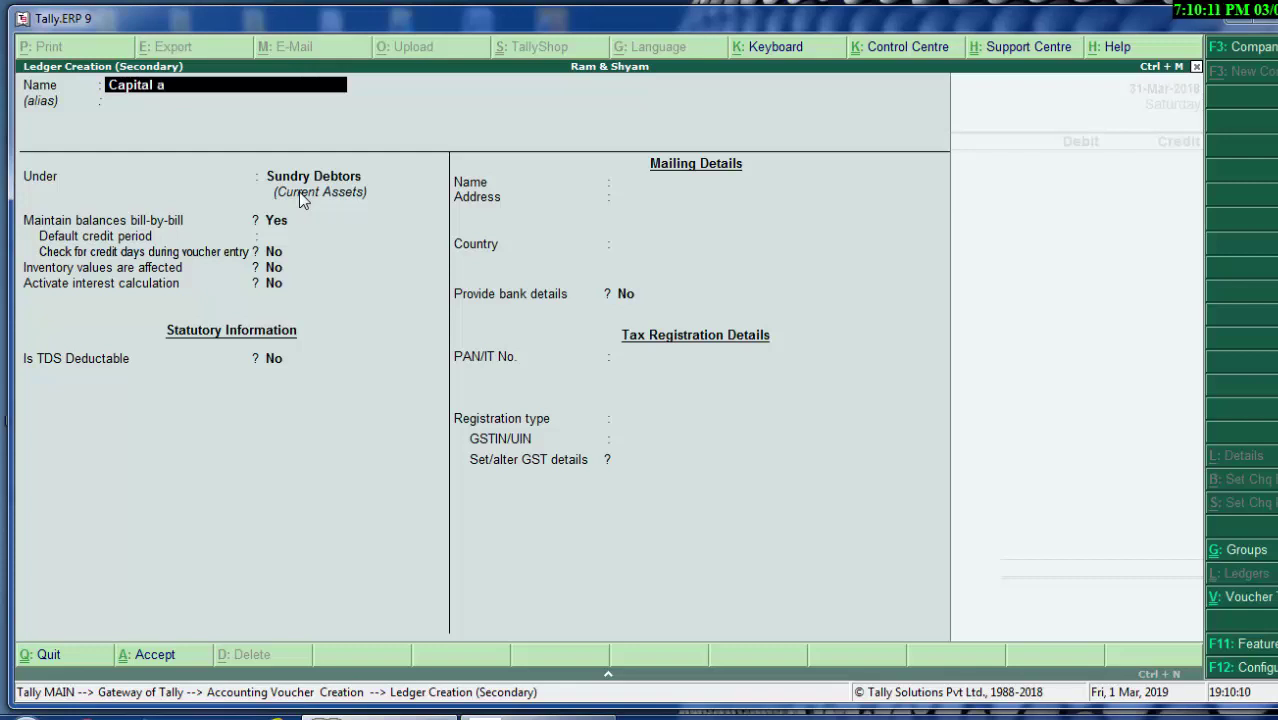
pyautogui.write('/c')
pyautogui.press('Return')
pyautogui.press('Return')
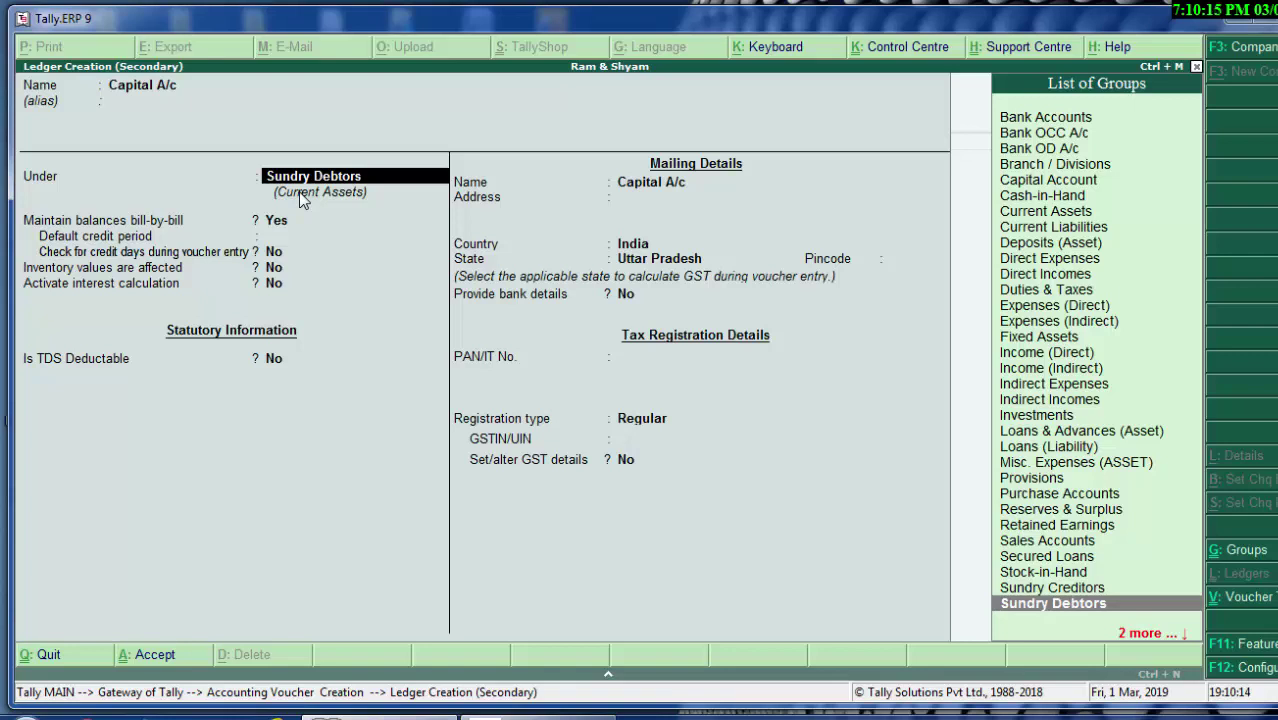
pyautogui.write('c')
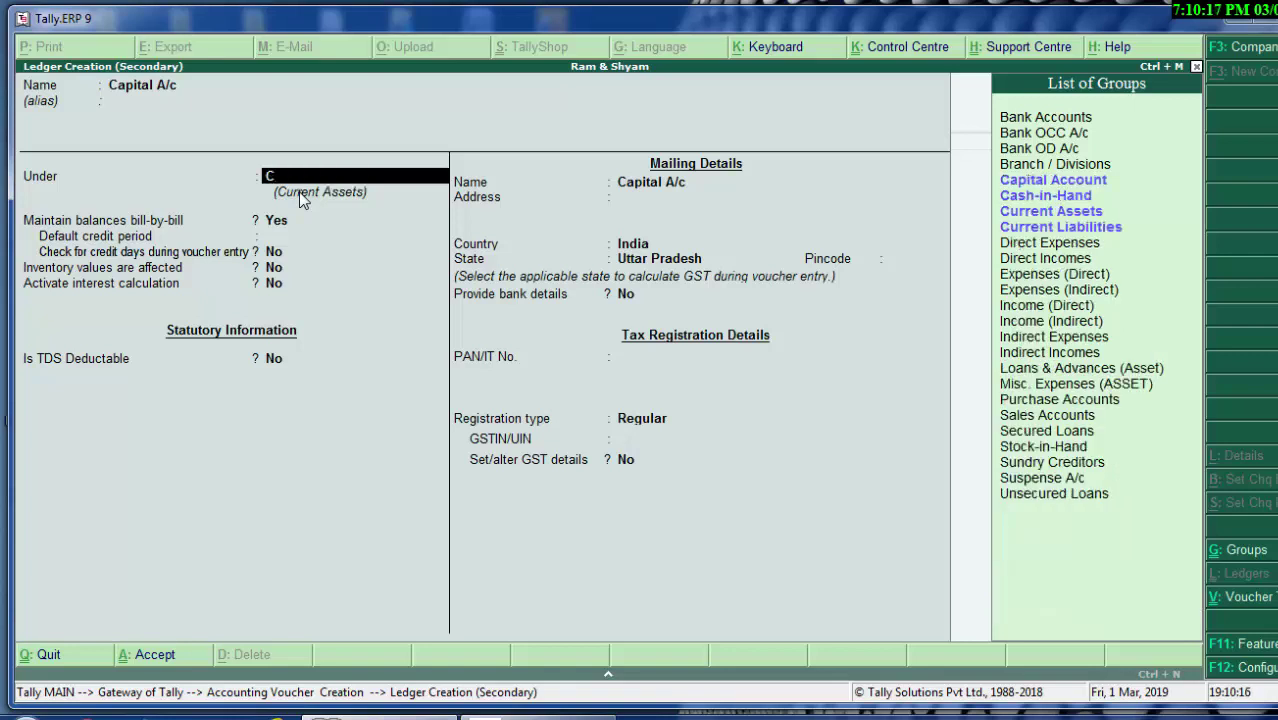
pyautogui.press('Return')
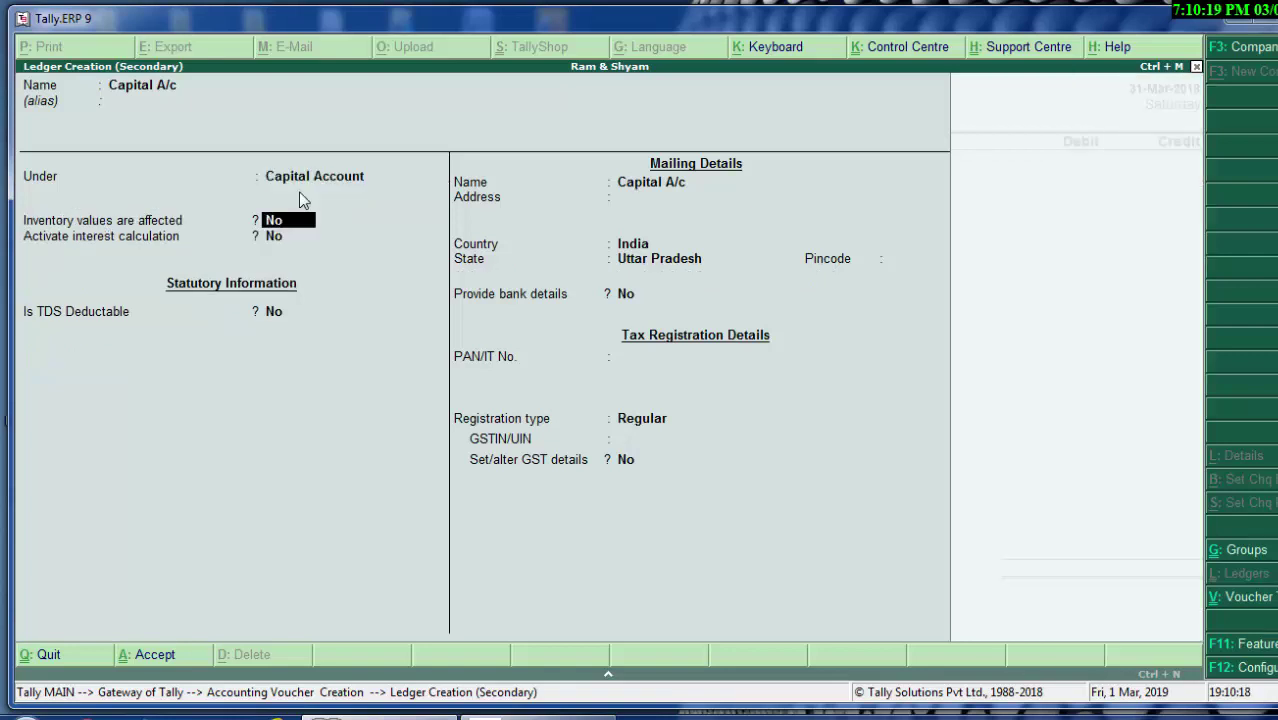
pyautogui.press('Return')
pyautogui.press('Return')
pyautogui.press('Return')
pyautogui.press('Return')
pyautogui.press('Return')
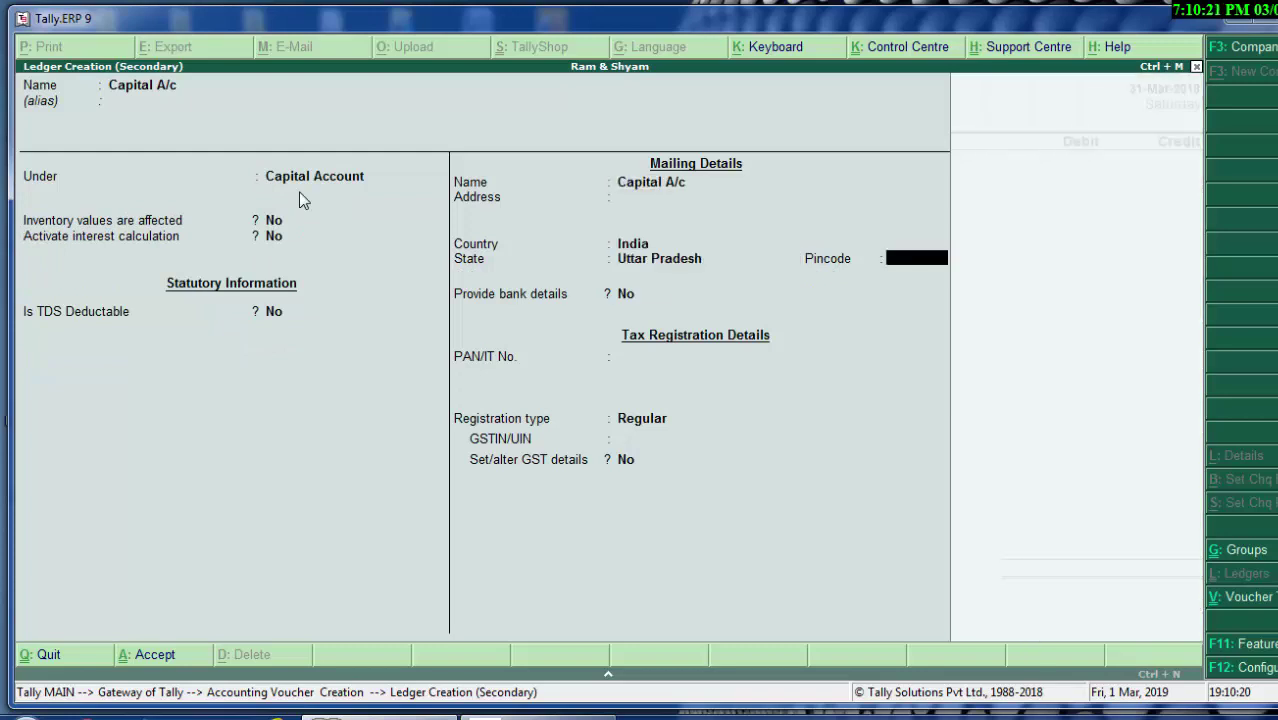
pyautogui.press('Return')
pyautogui.press('Return')
pyautogui.press('Return')
pyautogui.press('Return')
pyautogui.press('Return')
pyautogui.press('Return')
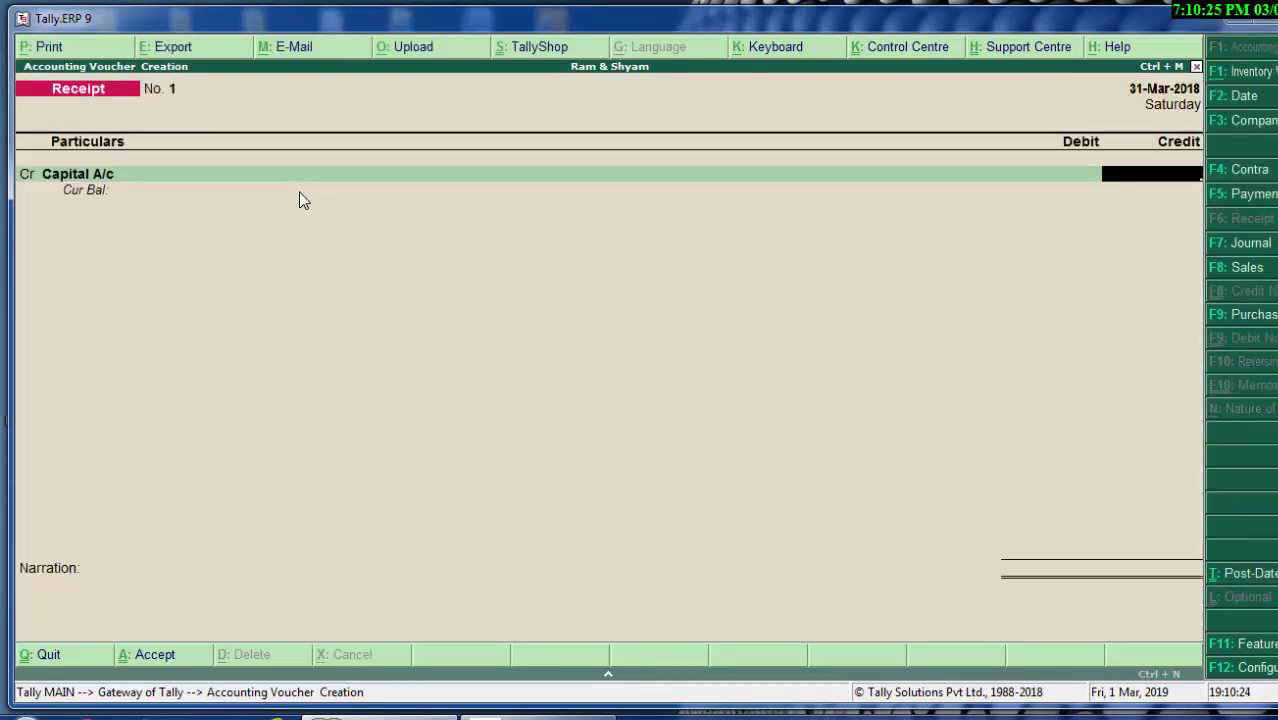
# Step: Credit 1,00,00,000.00, debit Cash, narrate 'cash received' and save Receipt No. 1
pyautogui.write('10')
pyautogui.write('000000')
pyautogui.press('Return')
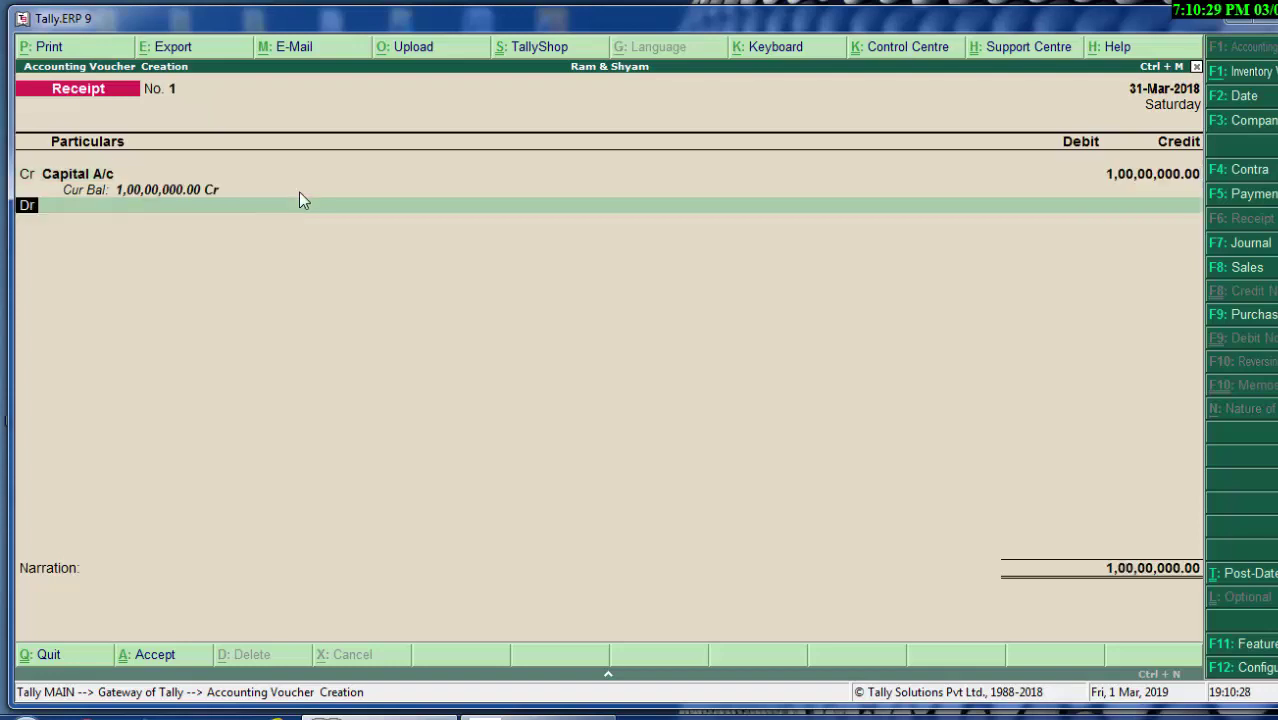
pyautogui.press('Return')
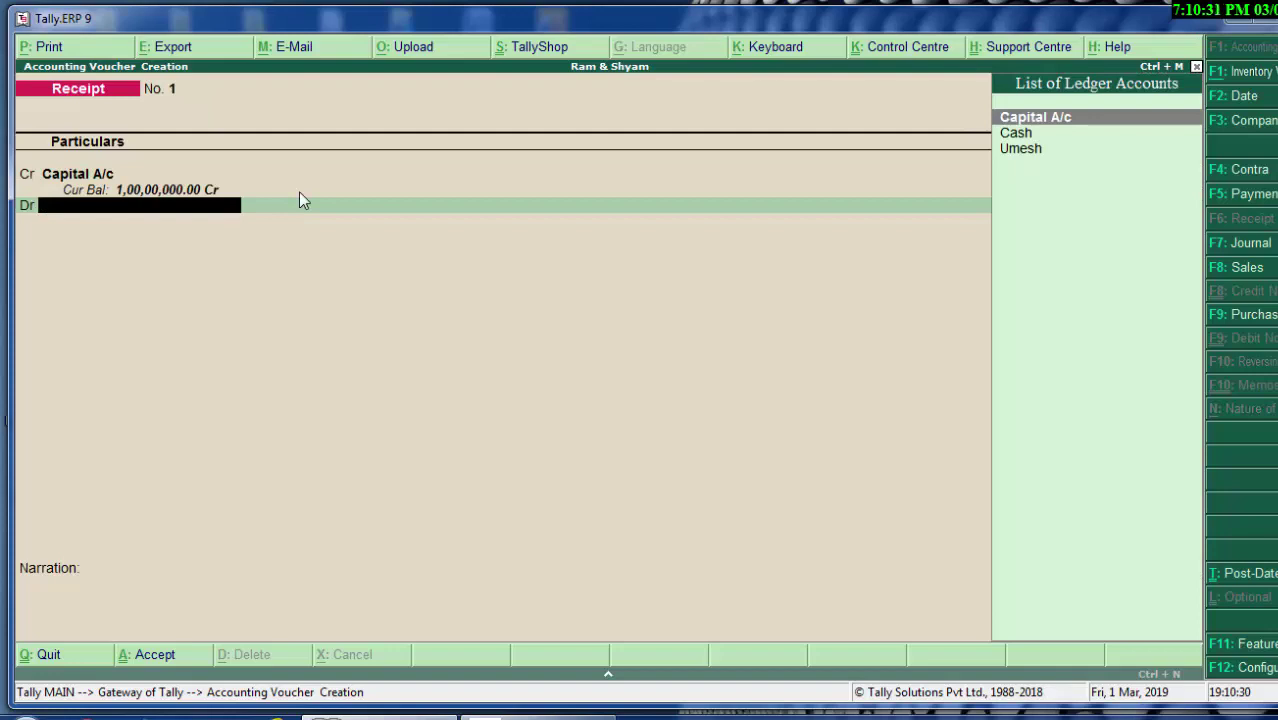
pyautogui.press('Down')
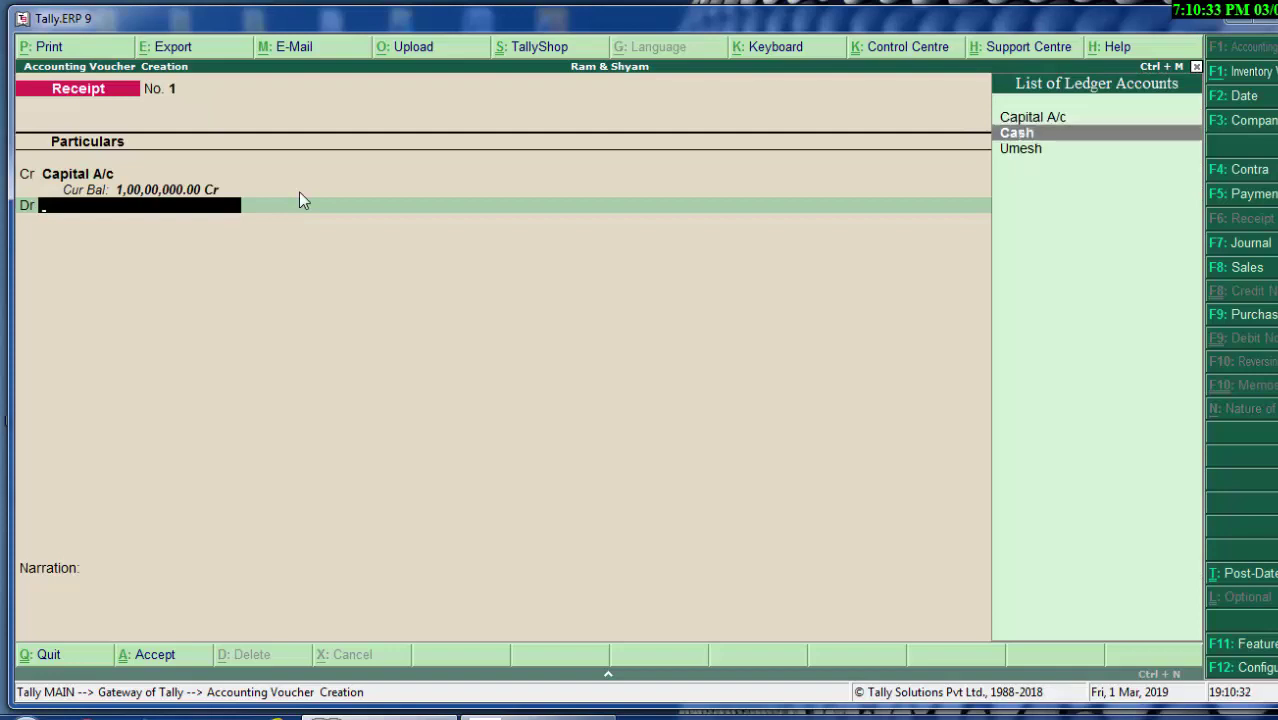
pyautogui.press('Return')
pyautogui.press('Return')
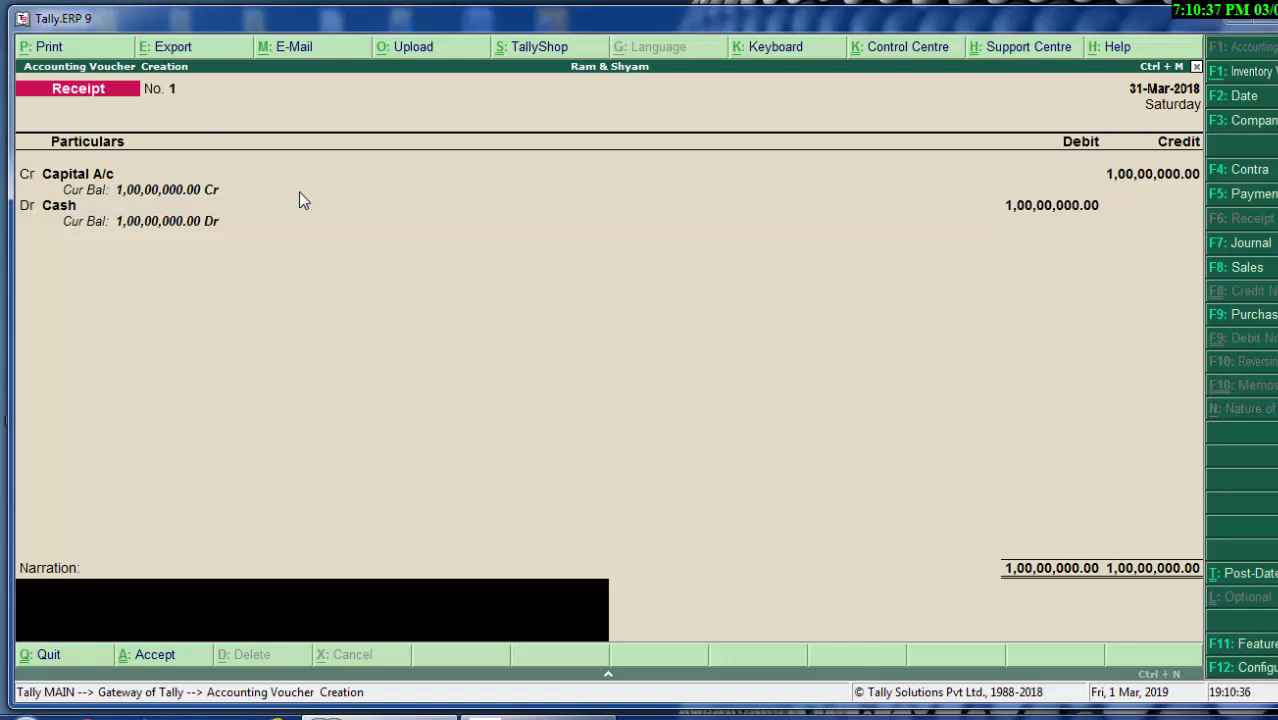
pyautogui.write('cas')
pyautogui.write('h rec')
pyautogui.write('eiv')
pyautogui.write('ed')
pyautogui.press('Return')
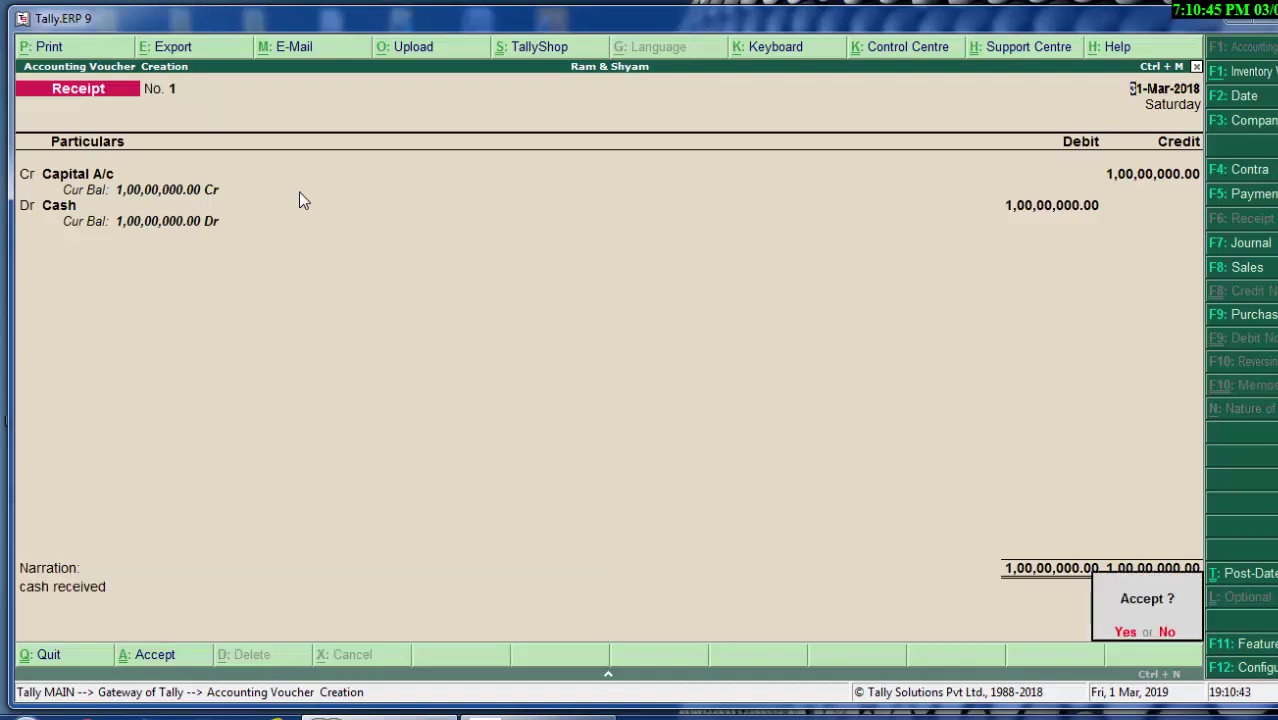
pyautogui.press('Return')
pyautogui.press('Escape')
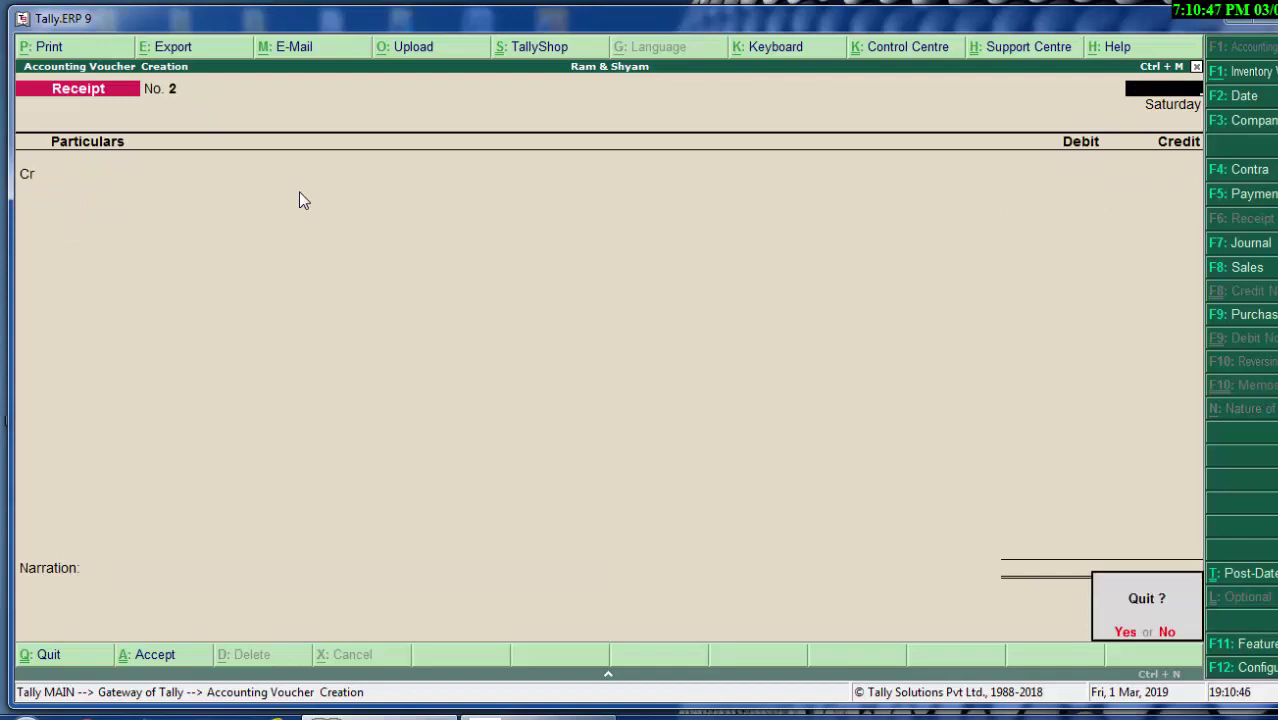
# Step: Leave the voucher screen and reopen voucher entry showing a blank Receipt No. 2
pyautogui.press('Return')
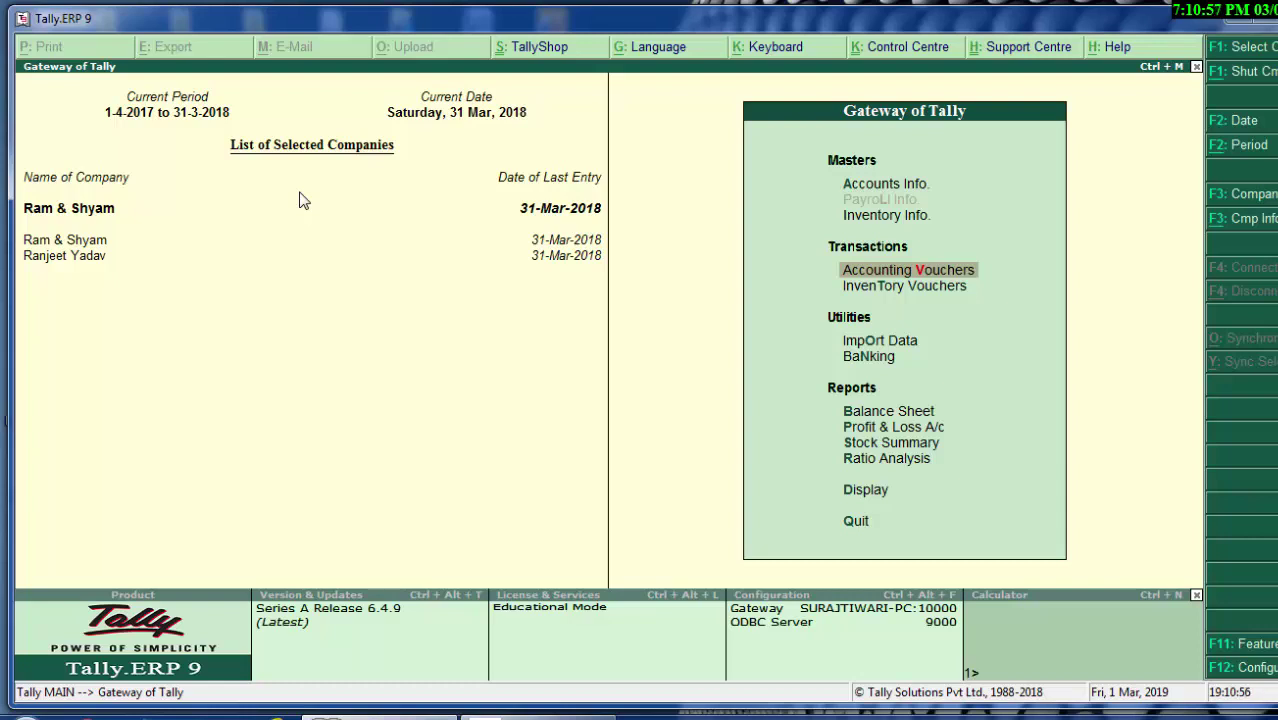
pyautogui.press('Return')
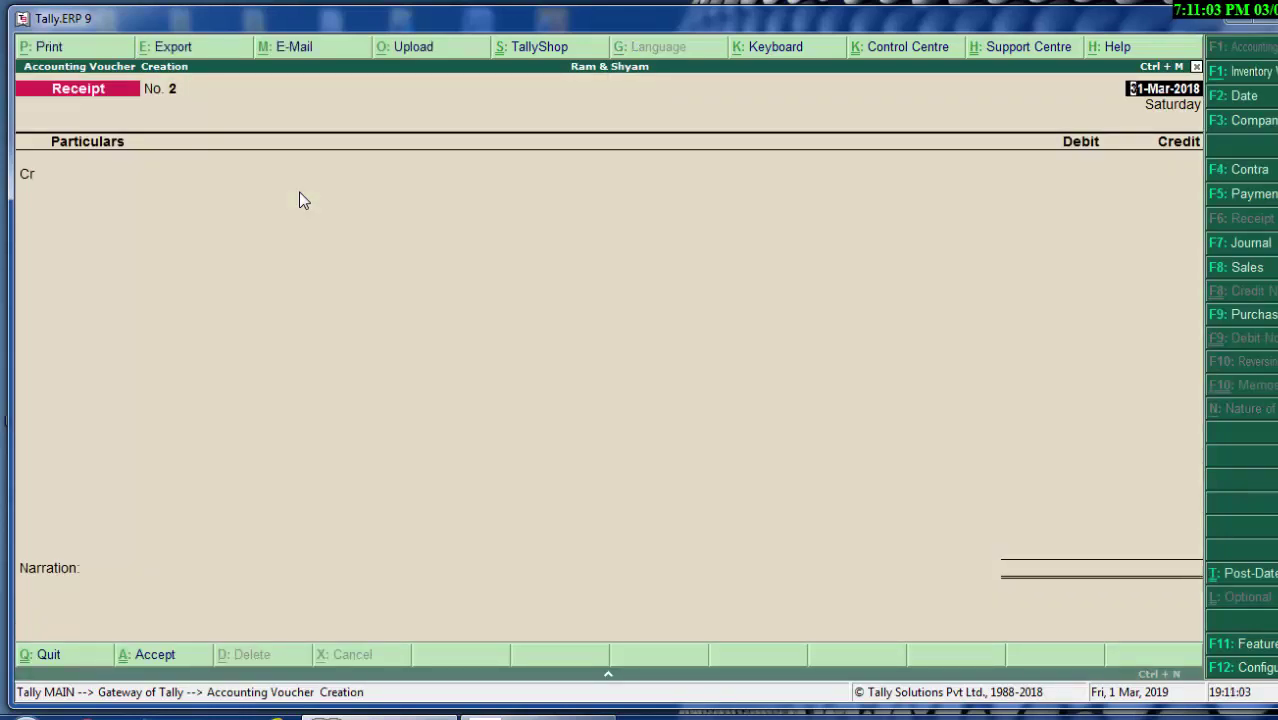
# Step: Begin a Purchase voucher with supplier invoice 67 dated 31-Mar-2018 and open a new party ledger form
pyautogui.click(1256, 316)
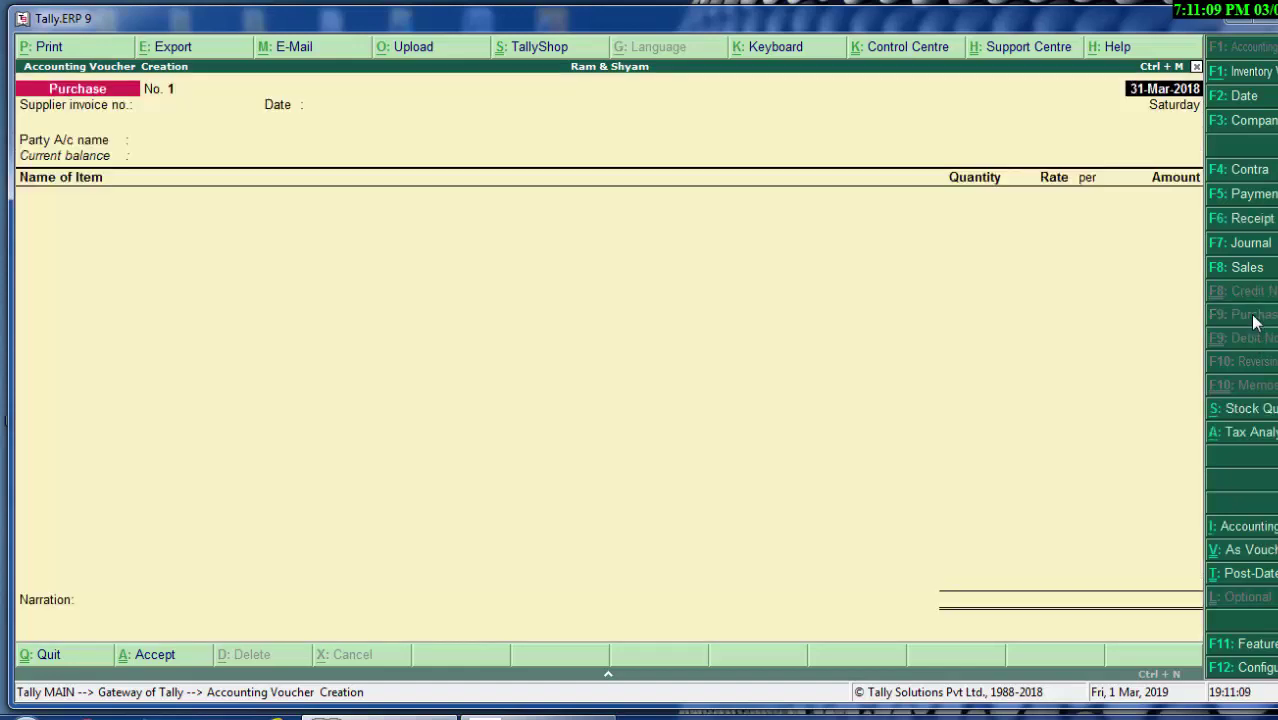
pyautogui.press('Return')
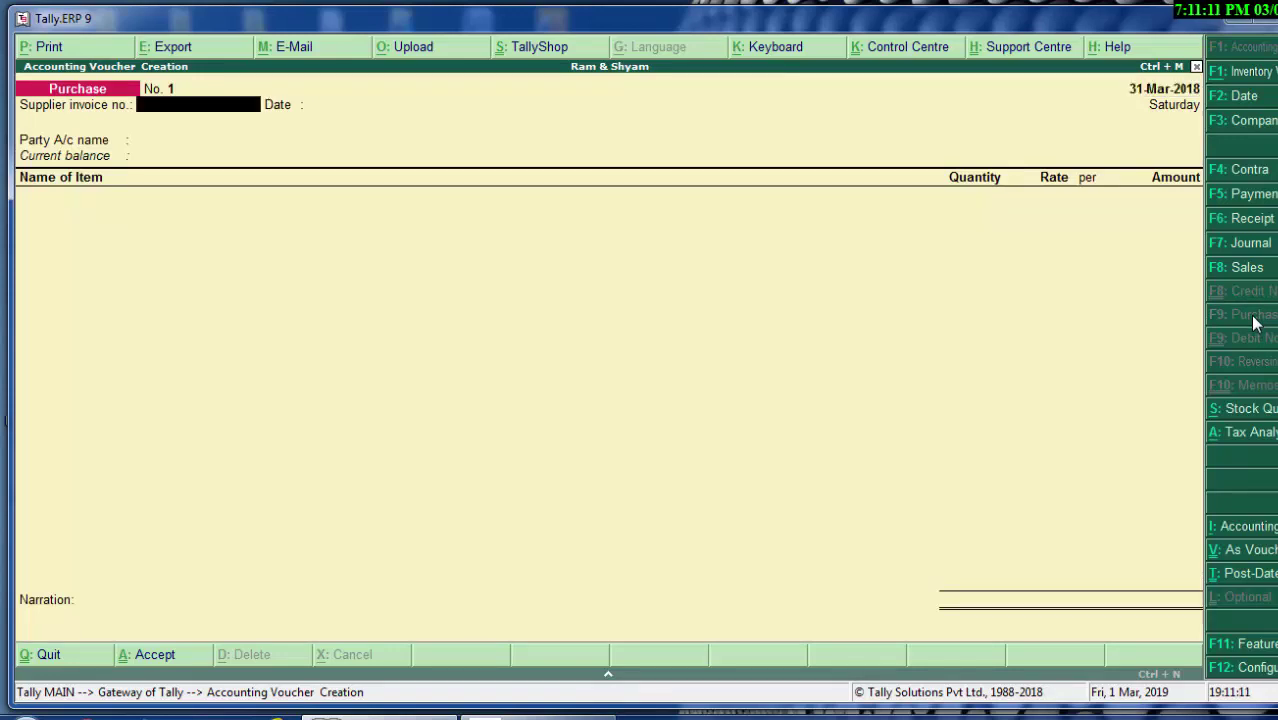
pyautogui.press('BackSpace')
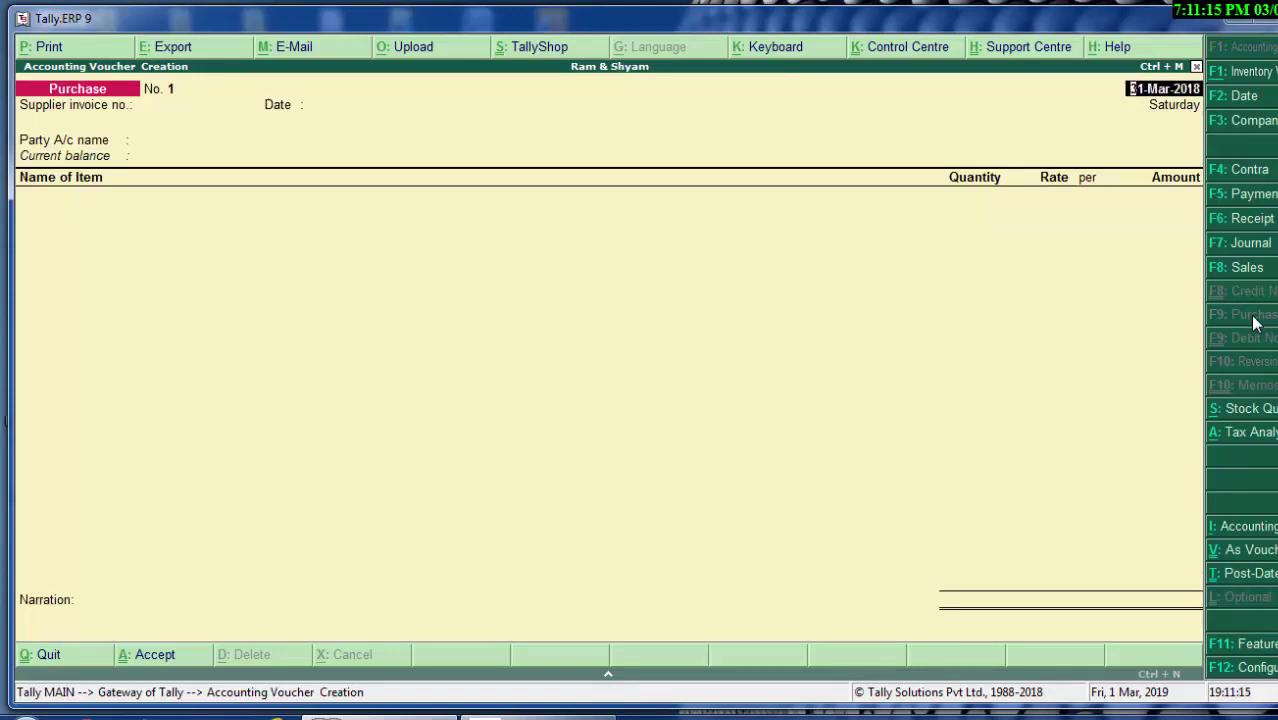
pyautogui.press('Return')
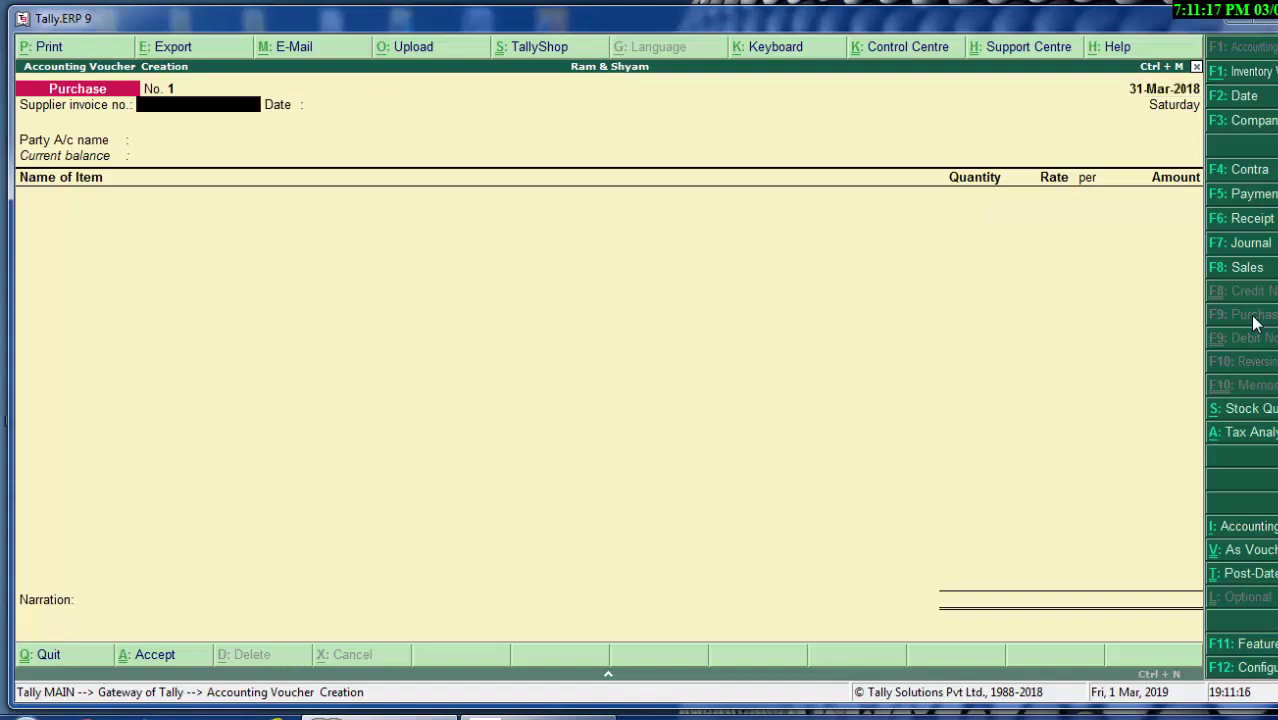
pyautogui.write('67')
pyautogui.press('Return')
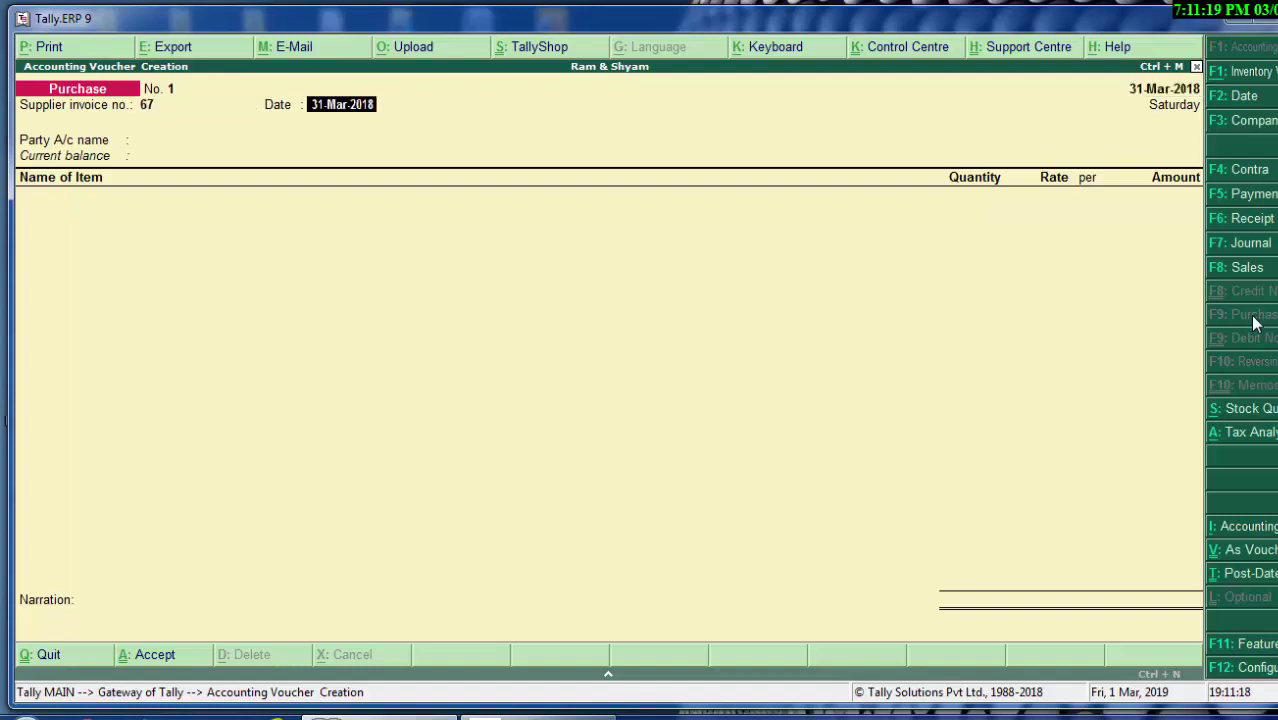
pyautogui.press('Return')
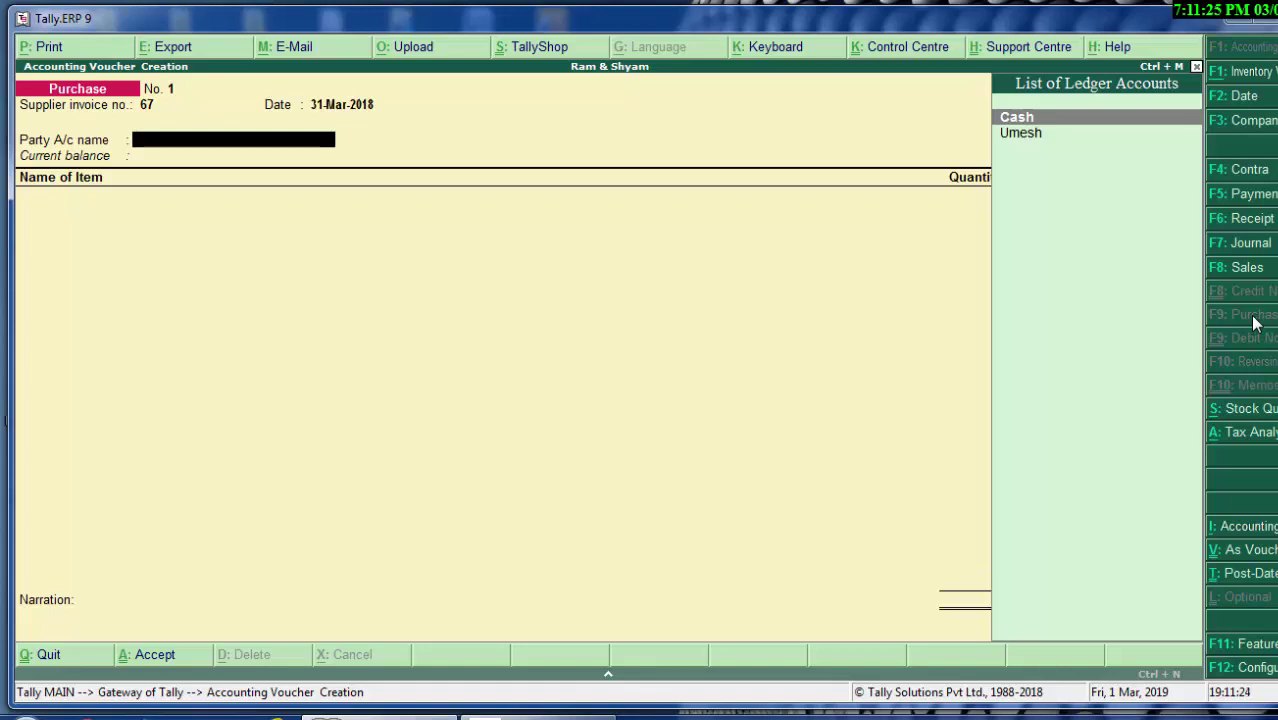
pyautogui.hotkey('alt', 'c')
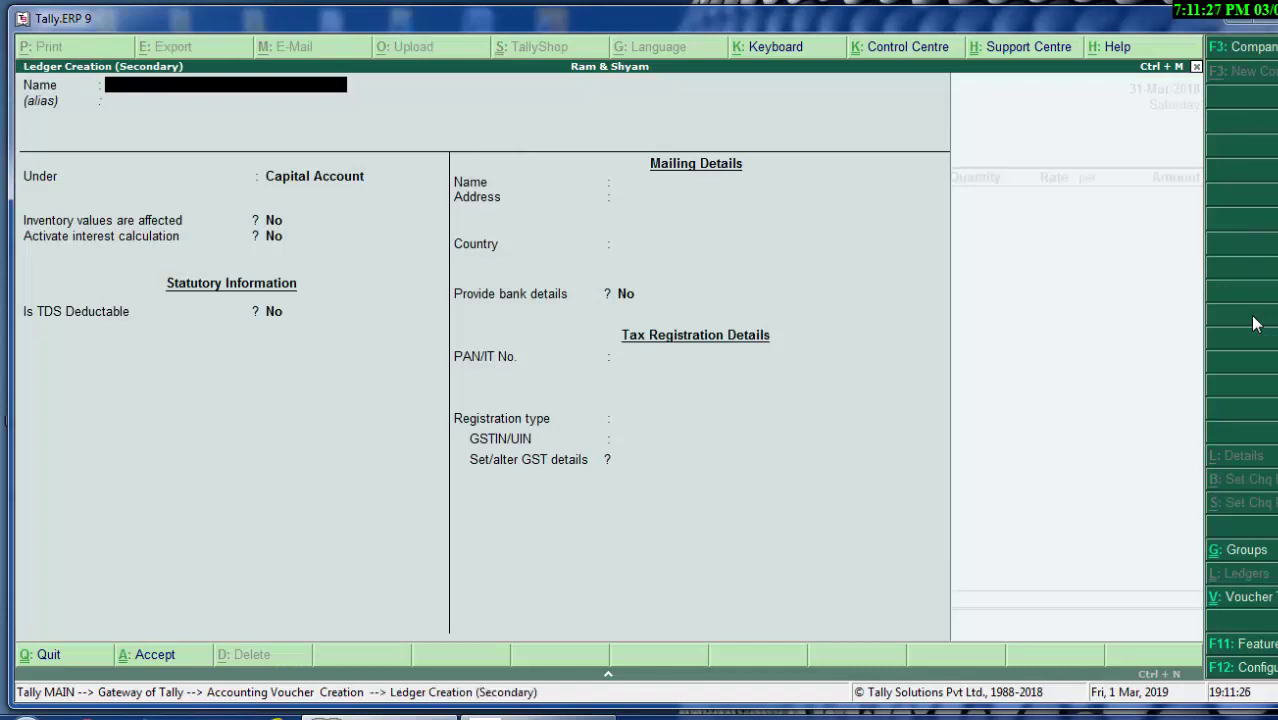
# Step: Enter the supplier's name and set the ledger to Sundry Creditors, Uttar Pradesh, Regular registration
pyautogui.write('Ram')
pyautogui.write('esh')
pyautogui.press('Return')
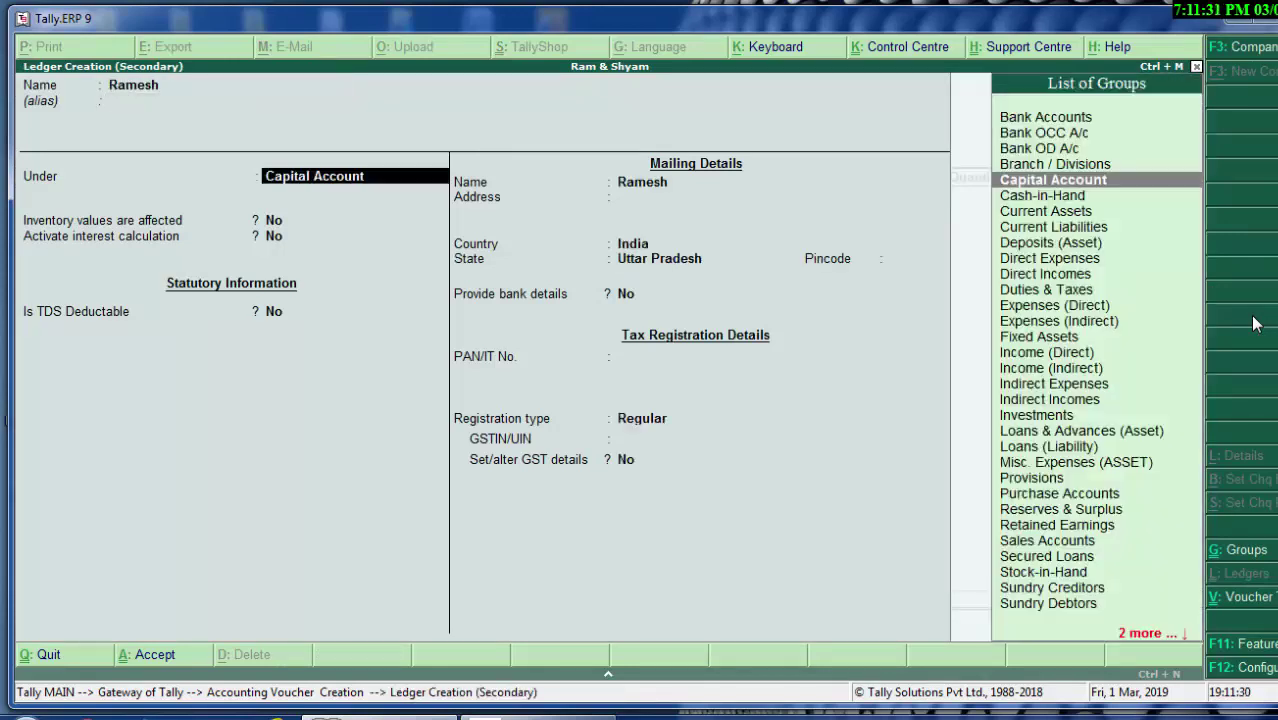
pyautogui.write('S')
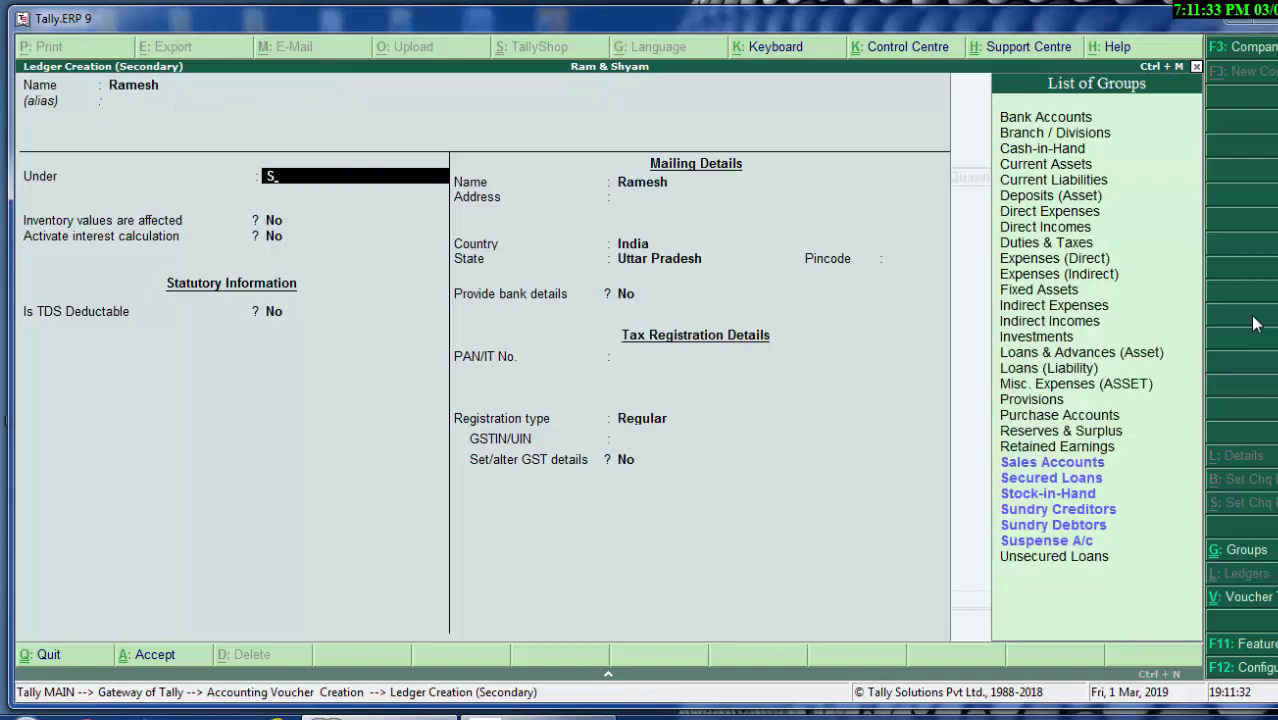
pyautogui.press('Down')
pyautogui.press('Down')
pyautogui.press('Down')
pyautogui.press('Down')
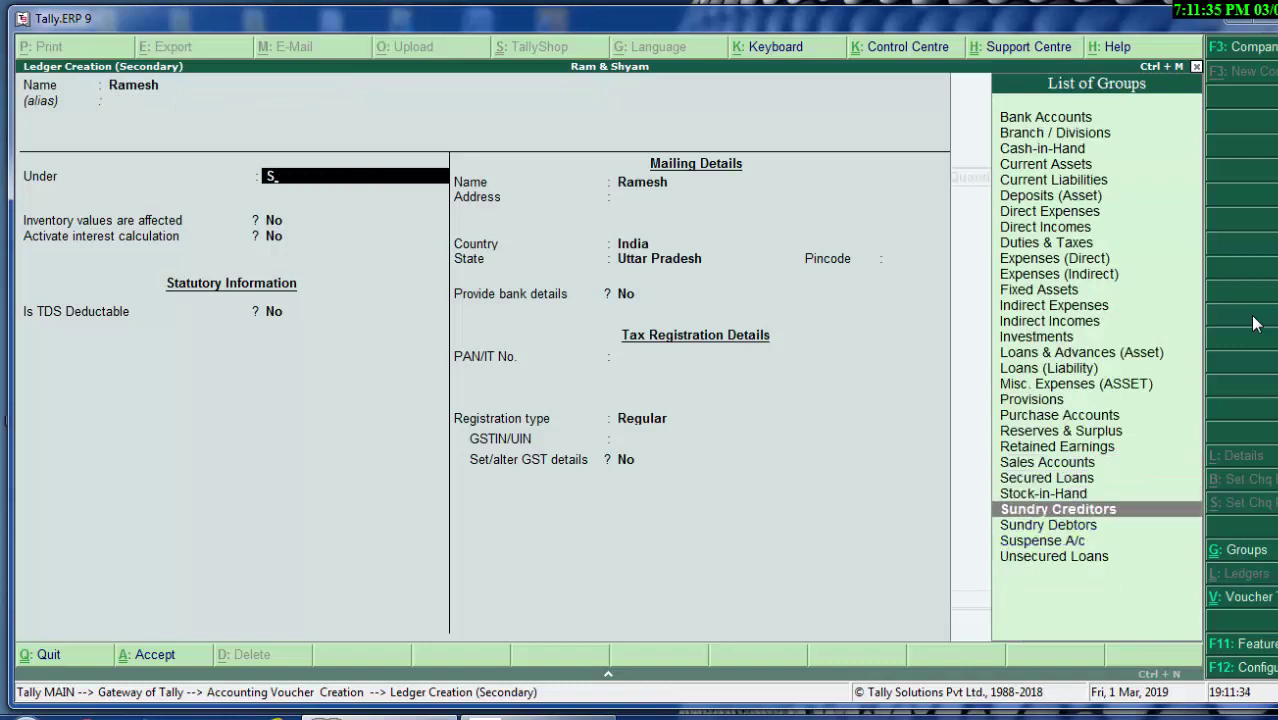
pyautogui.press('Return')
pyautogui.press('Return')
pyautogui.press('Return')
pyautogui.press('Return')
pyautogui.press('Return')
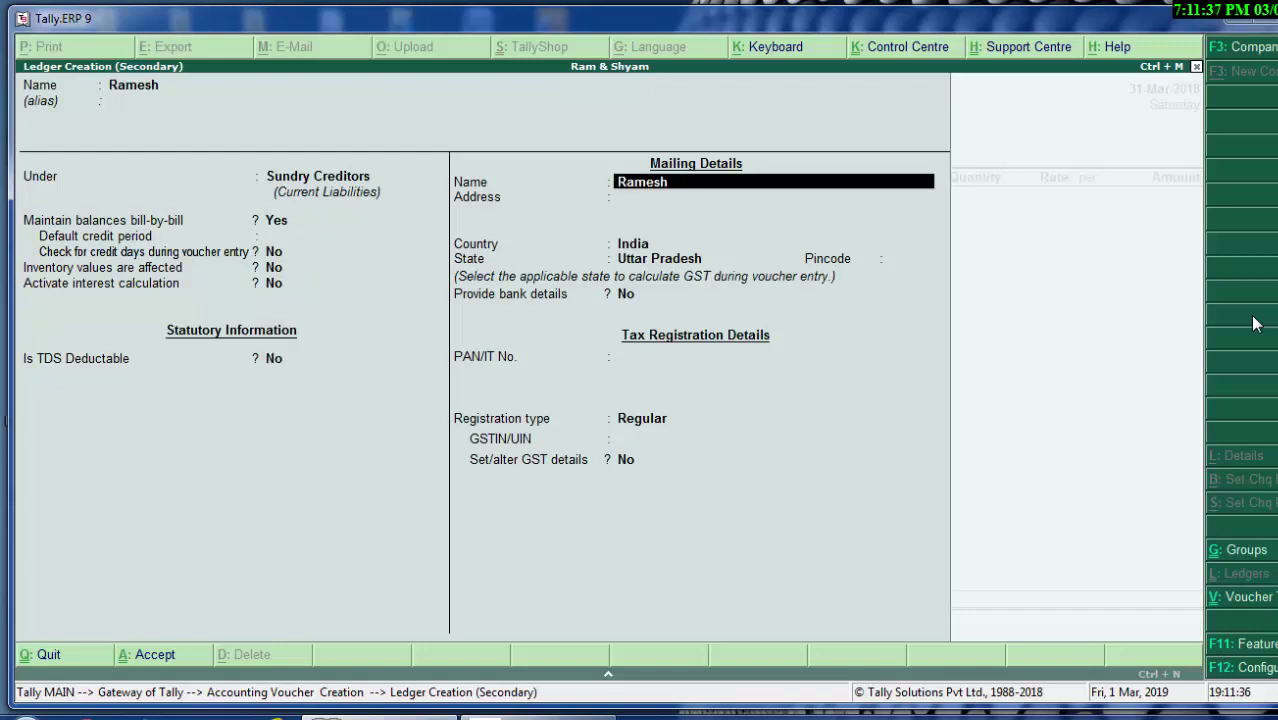
pyautogui.press('Return')
pyautogui.press('Return')
pyautogui.press('Return')
pyautogui.press('Return')
pyautogui.press('Return')
pyautogui.press('Return')
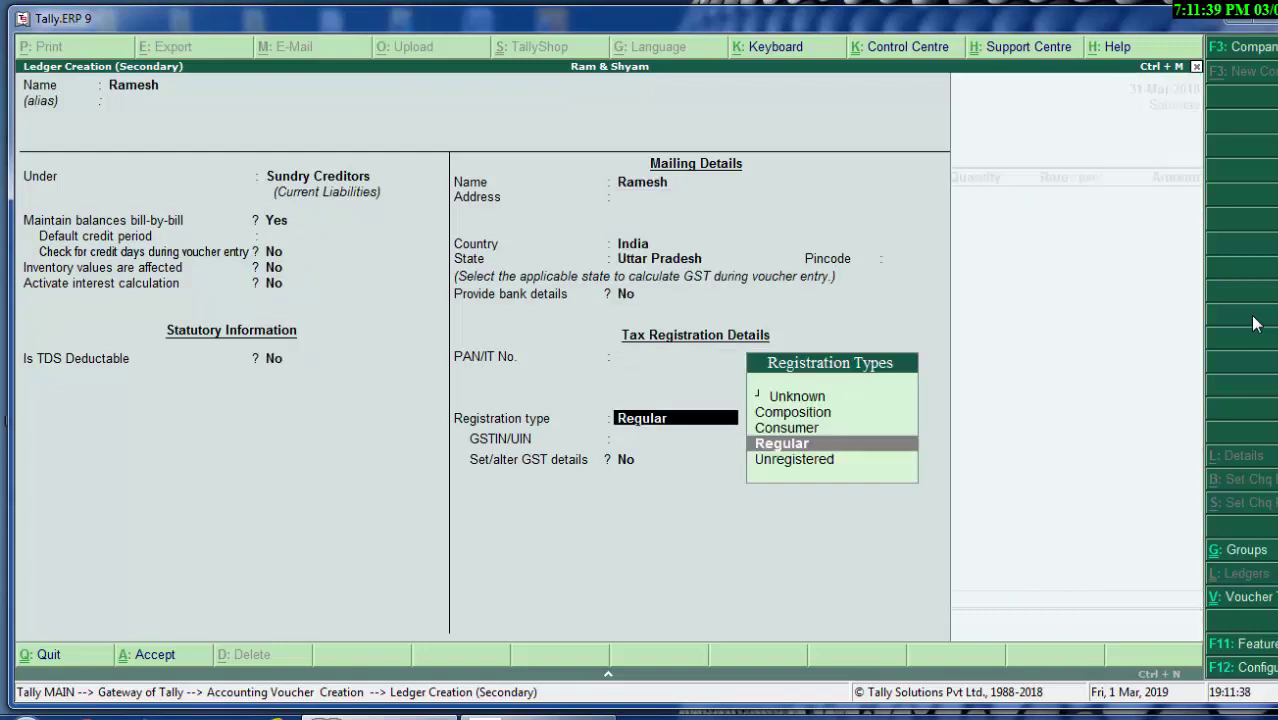
pyautogui.press('Return')
pyautogui.press('Return')
pyautogui.press('Return')
pyautogui.press('Return')
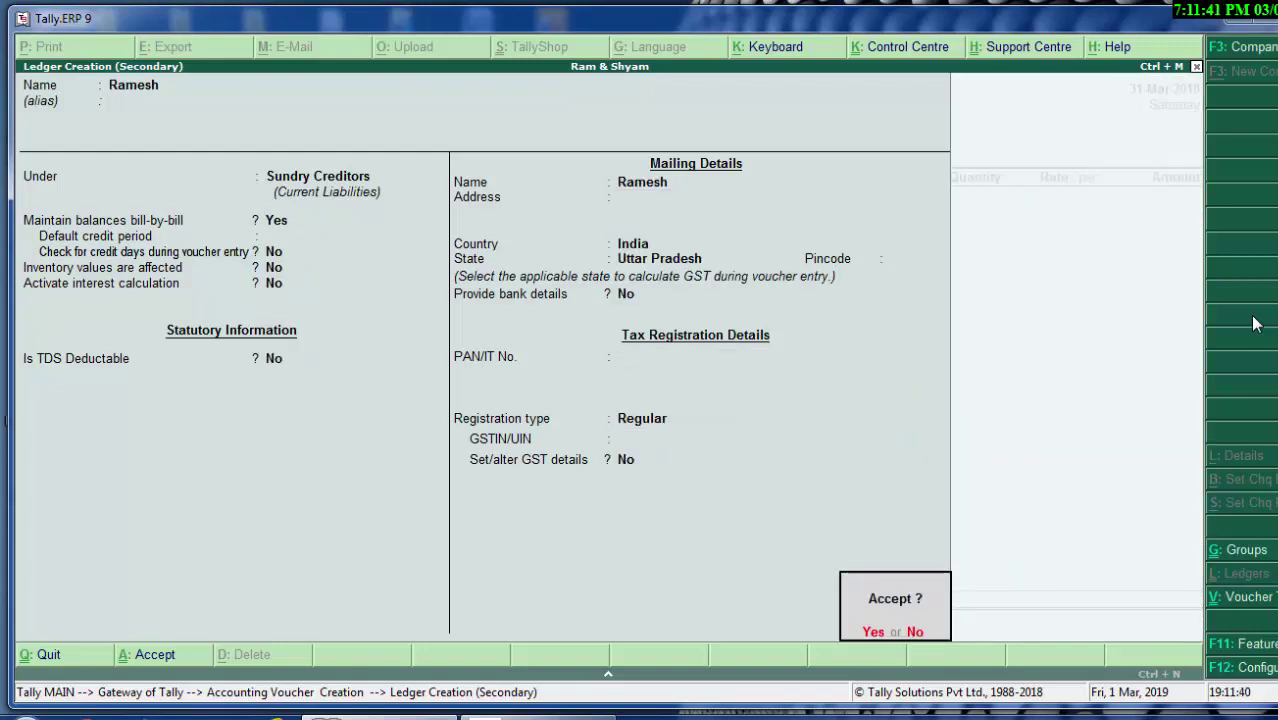
pyautogui.press('Return')
pyautogui.press('Return')
pyautogui.press('Return')
pyautogui.press('Return')
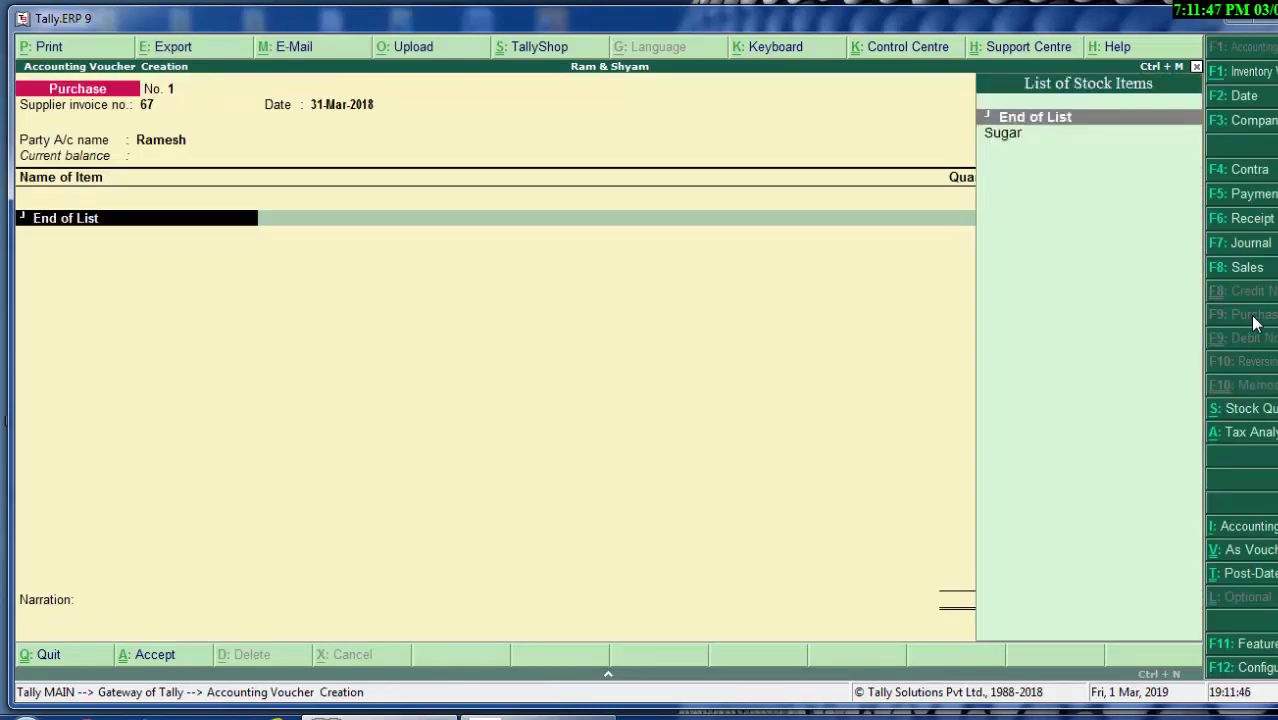
# Step: Create stock item Sugarr in category Grocessary with unit kgs and rate of duty 0
pyautogui.hotkey('alt', 'c')
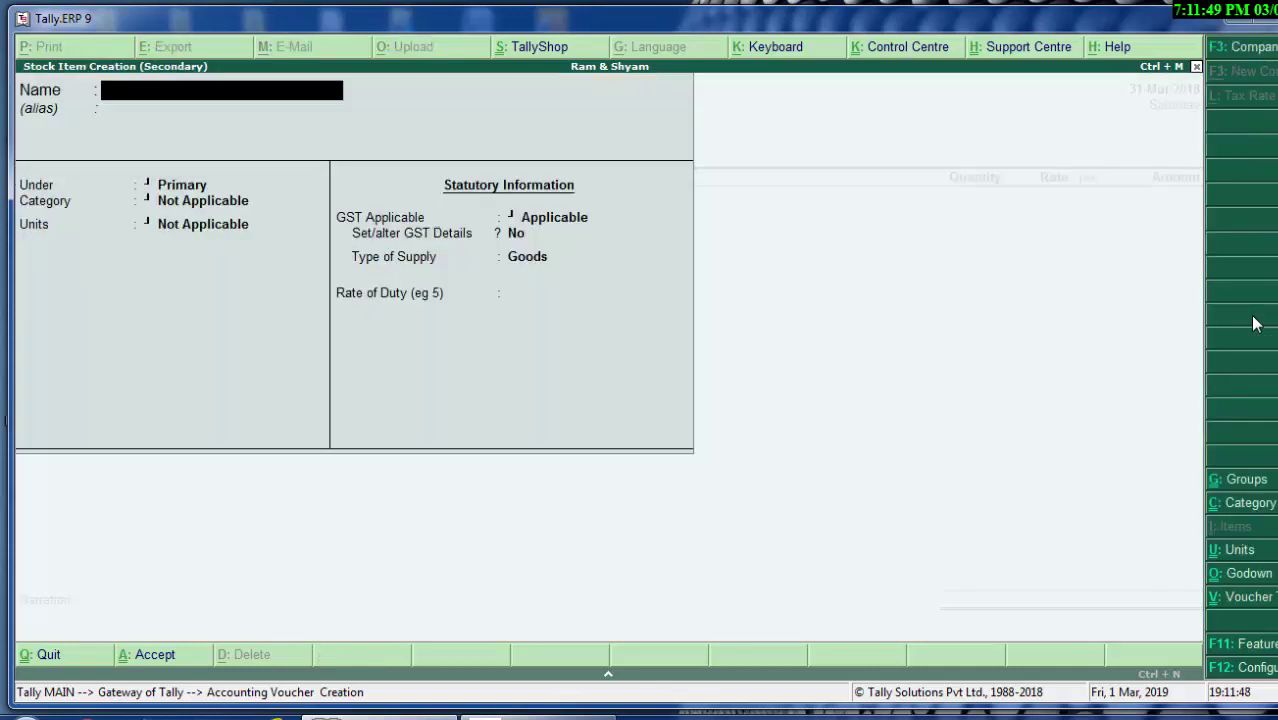
pyautogui.write('Su')
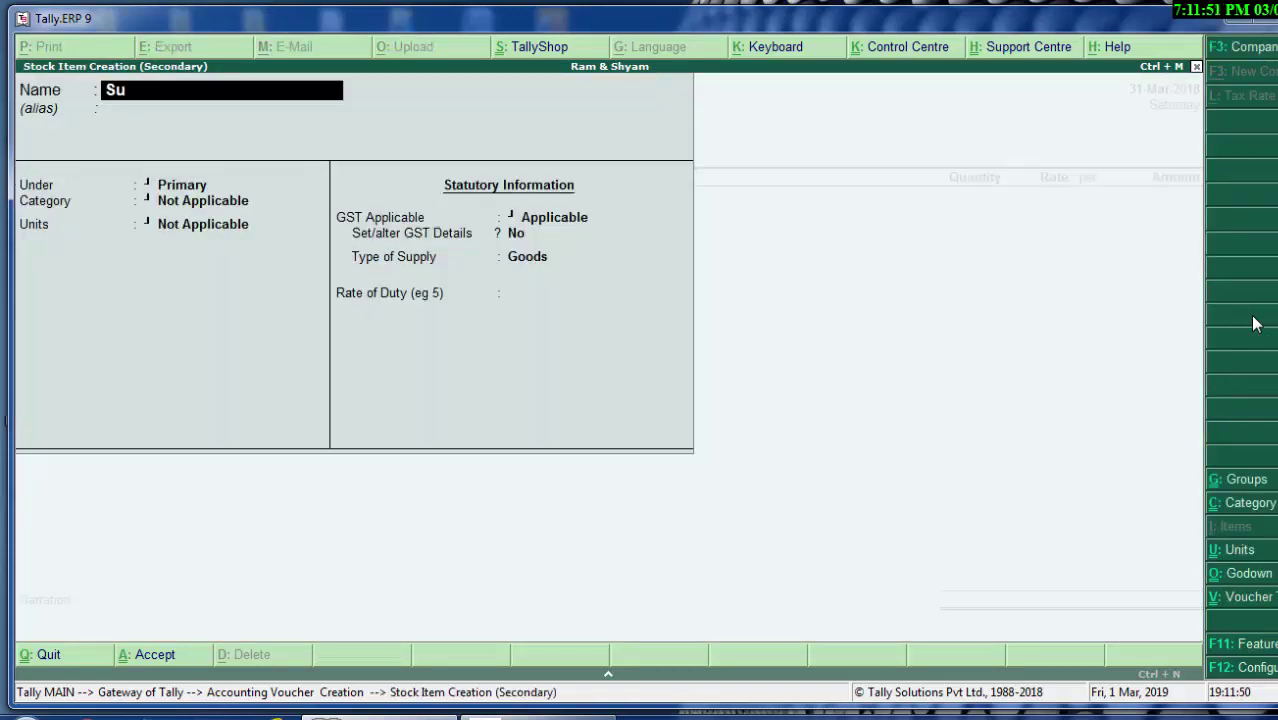
pyautogui.write('garr')
pyautogui.press('Return')
pyautogui.press('Return')
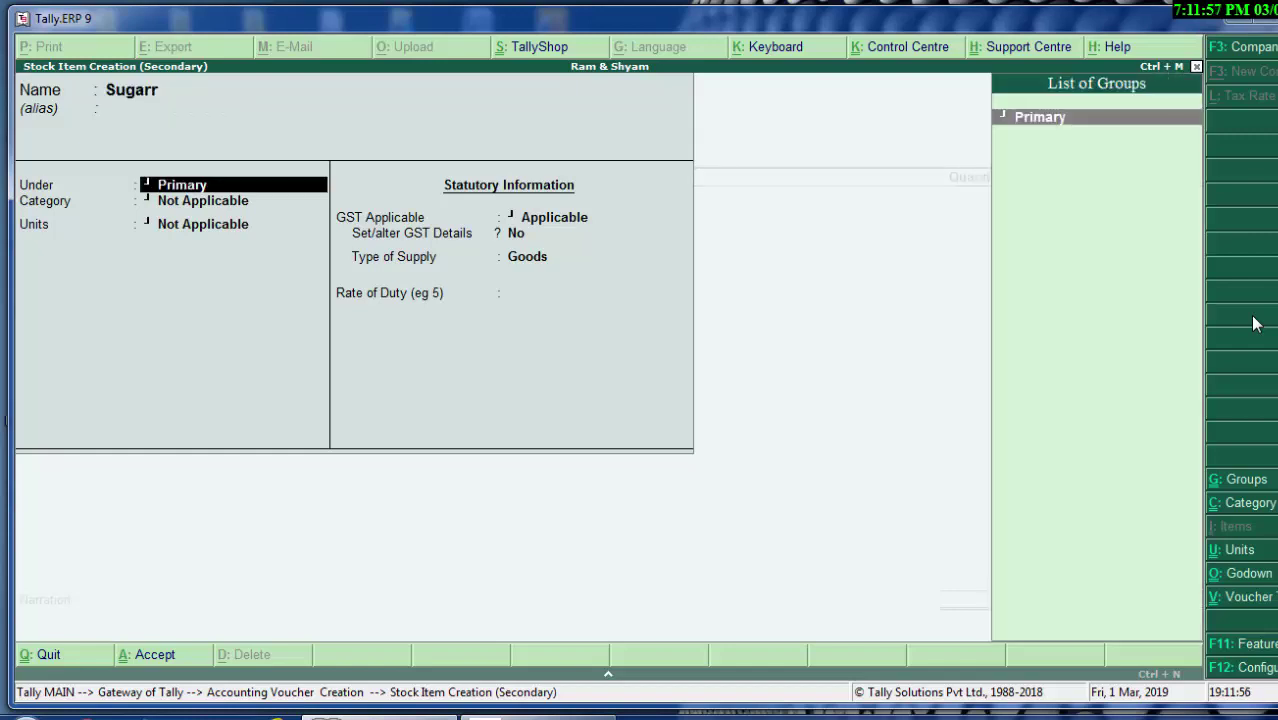
pyautogui.press('Return')
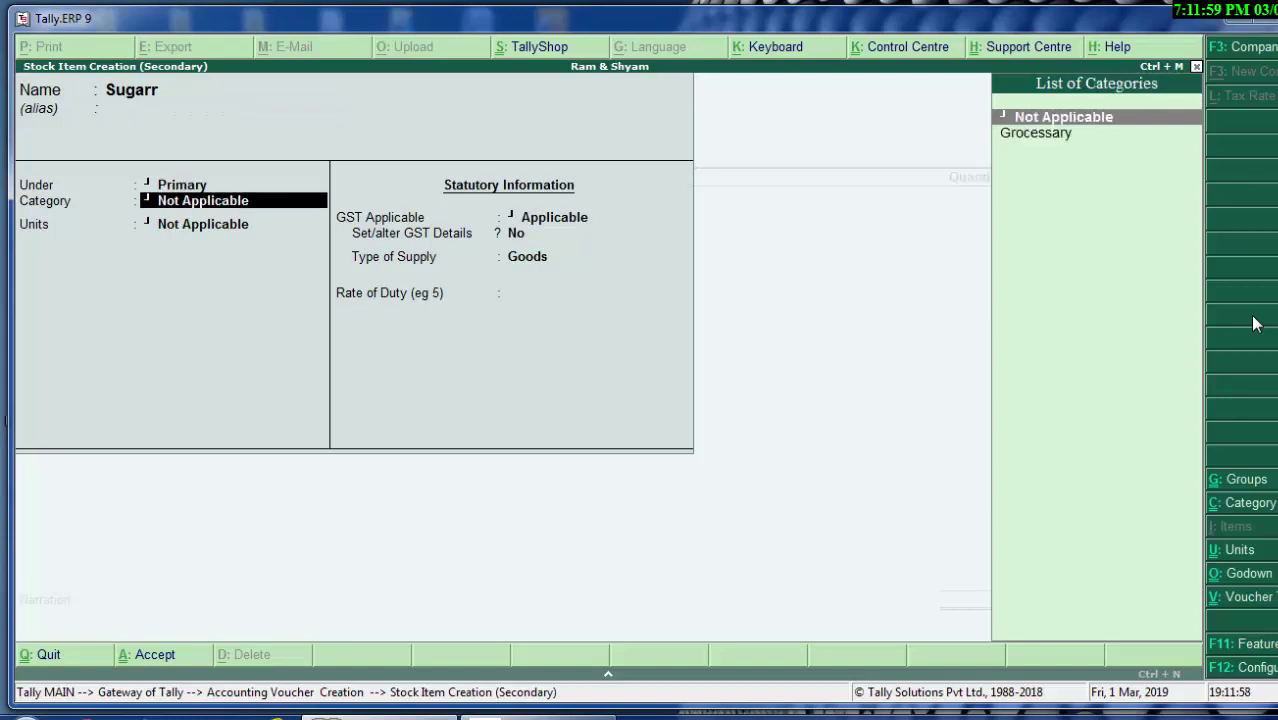
pyautogui.press('Down')
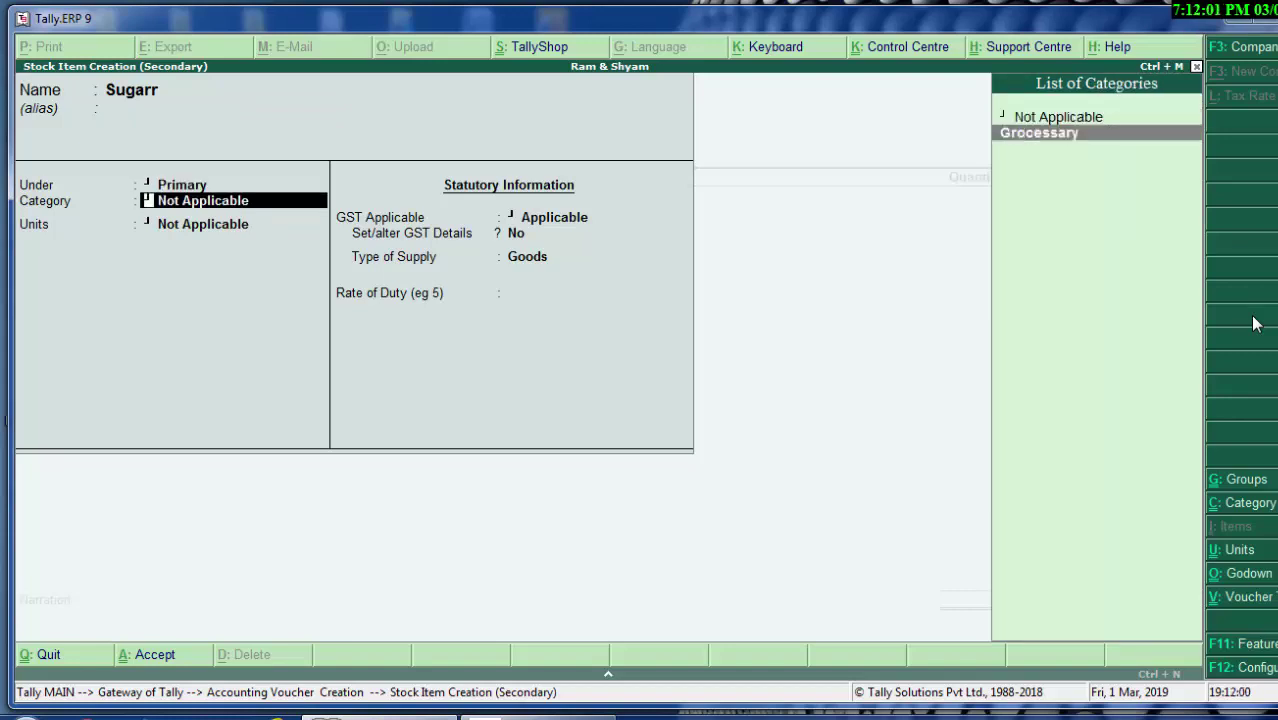
pyautogui.press('Return')
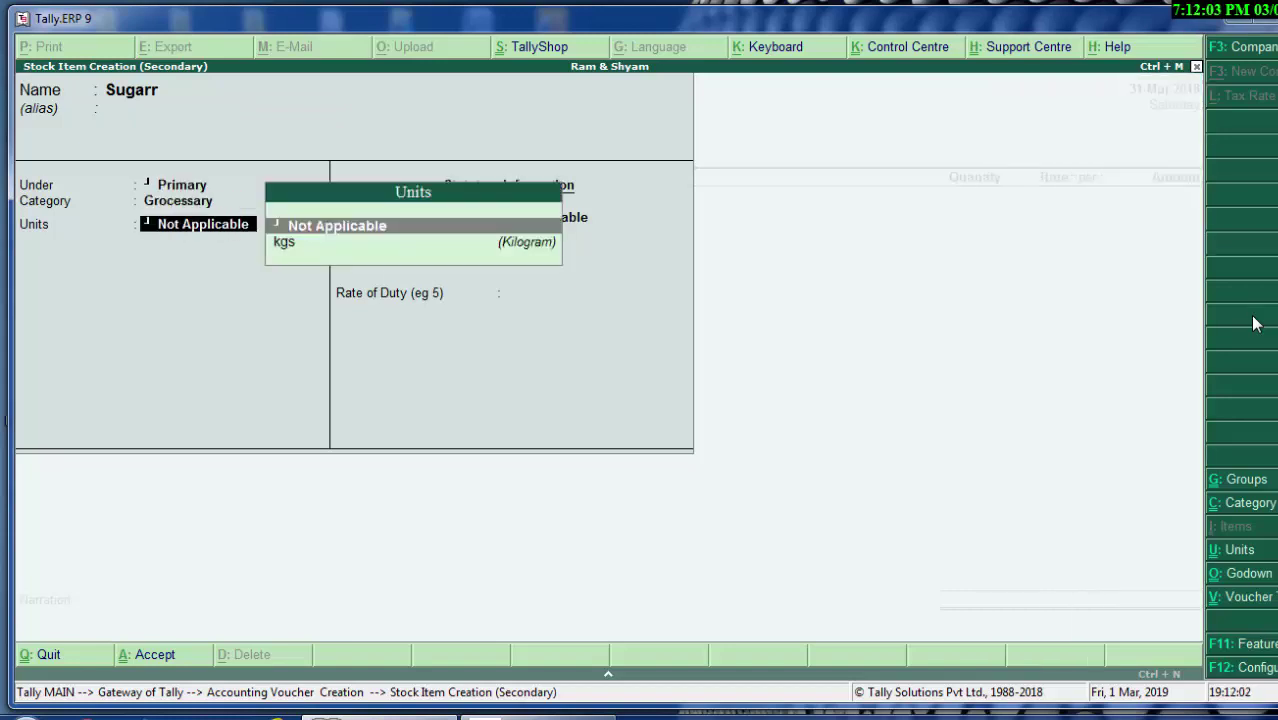
pyautogui.press('Down')
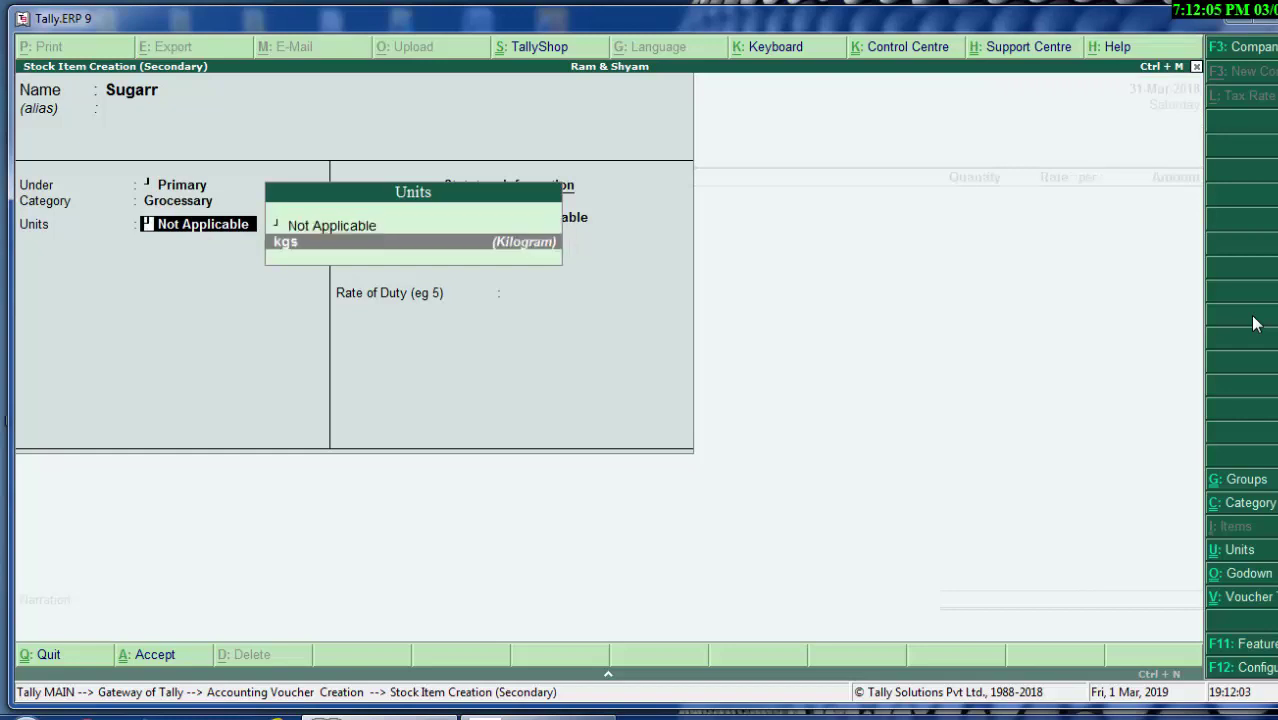
pyautogui.press('Return')
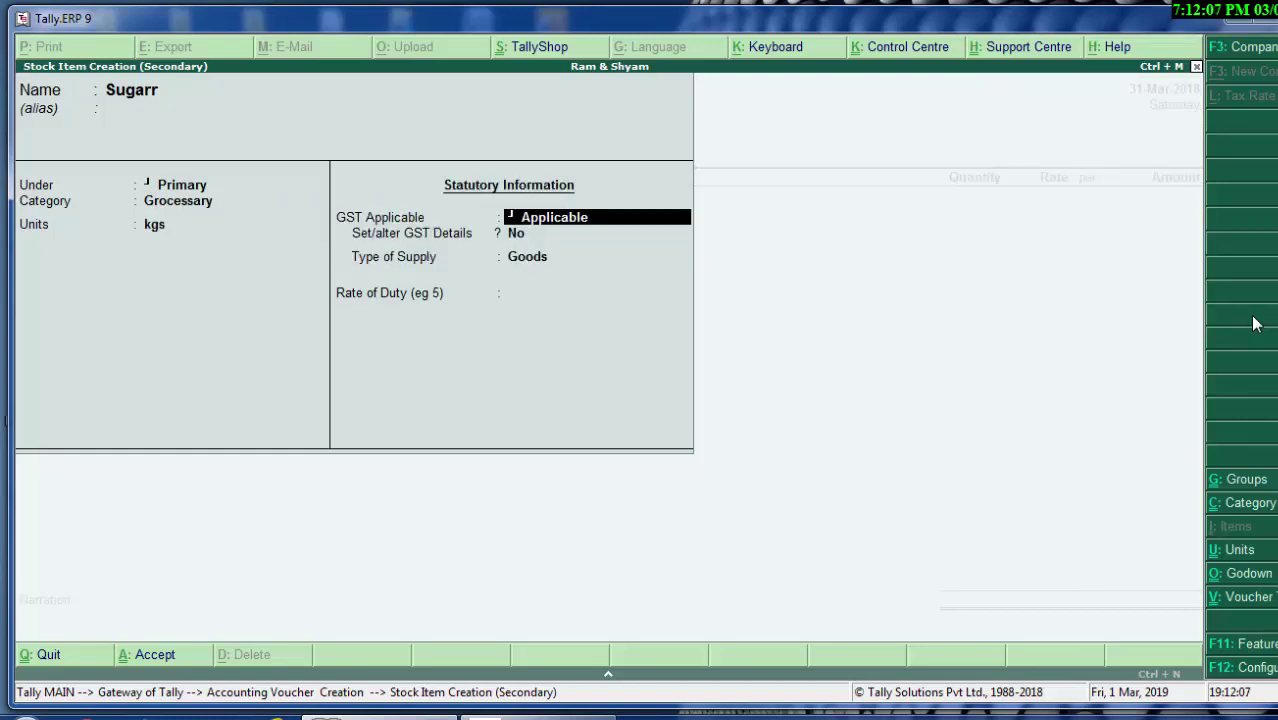
pyautogui.press('Return')
pyautogui.press('Return')
pyautogui.press('Return')
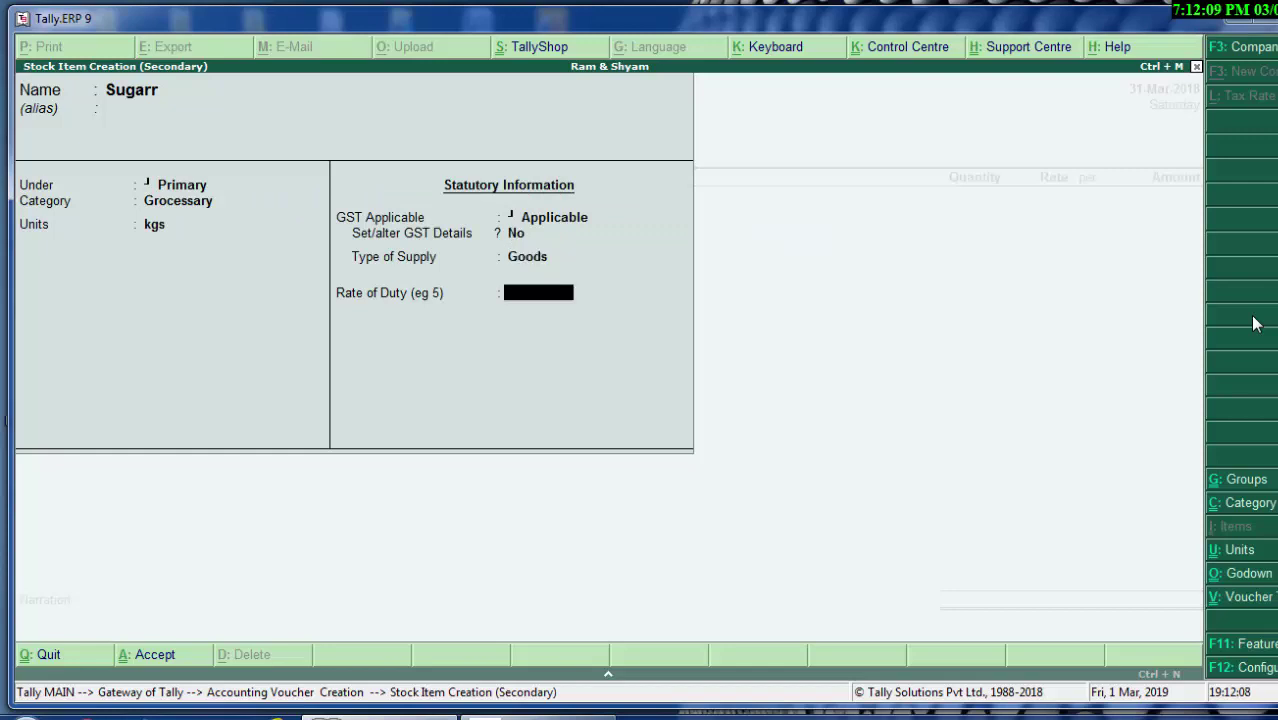
pyautogui.press('Return')
pyautogui.press('Return')
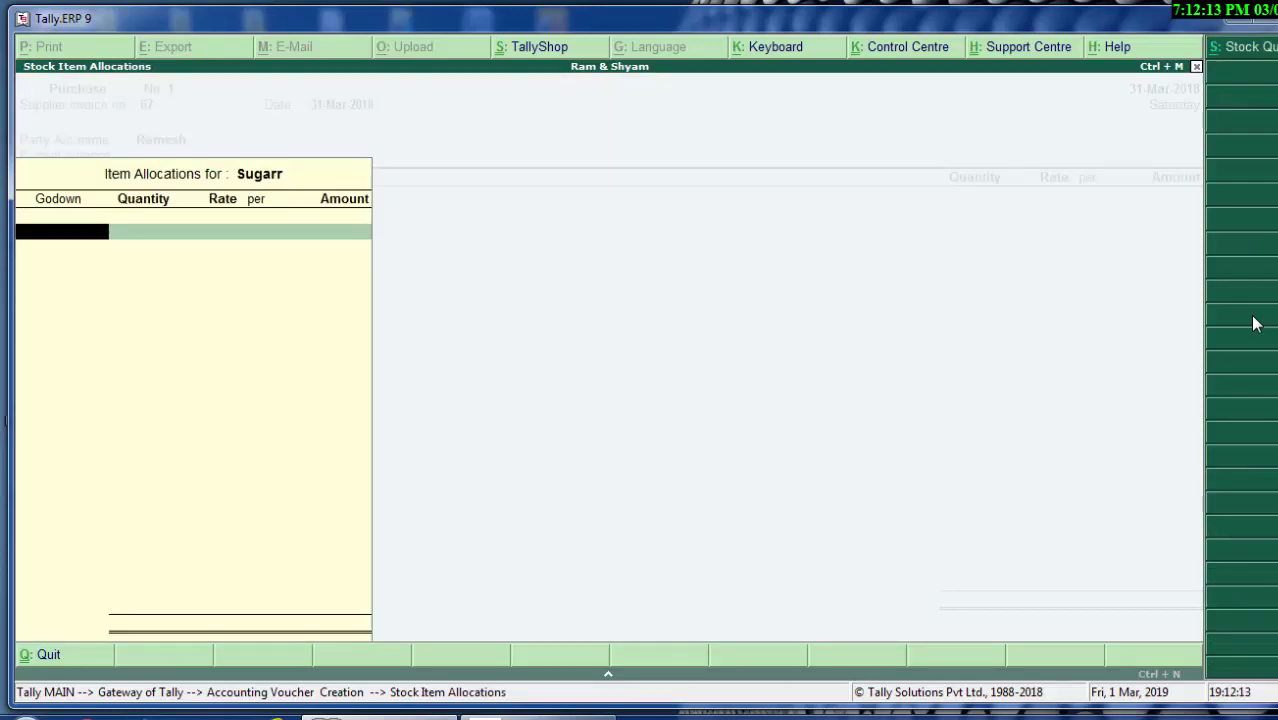
# Step: Start a new godown, replacing the already-existing name Deoria with Lucknow
pyautogui.write('L')
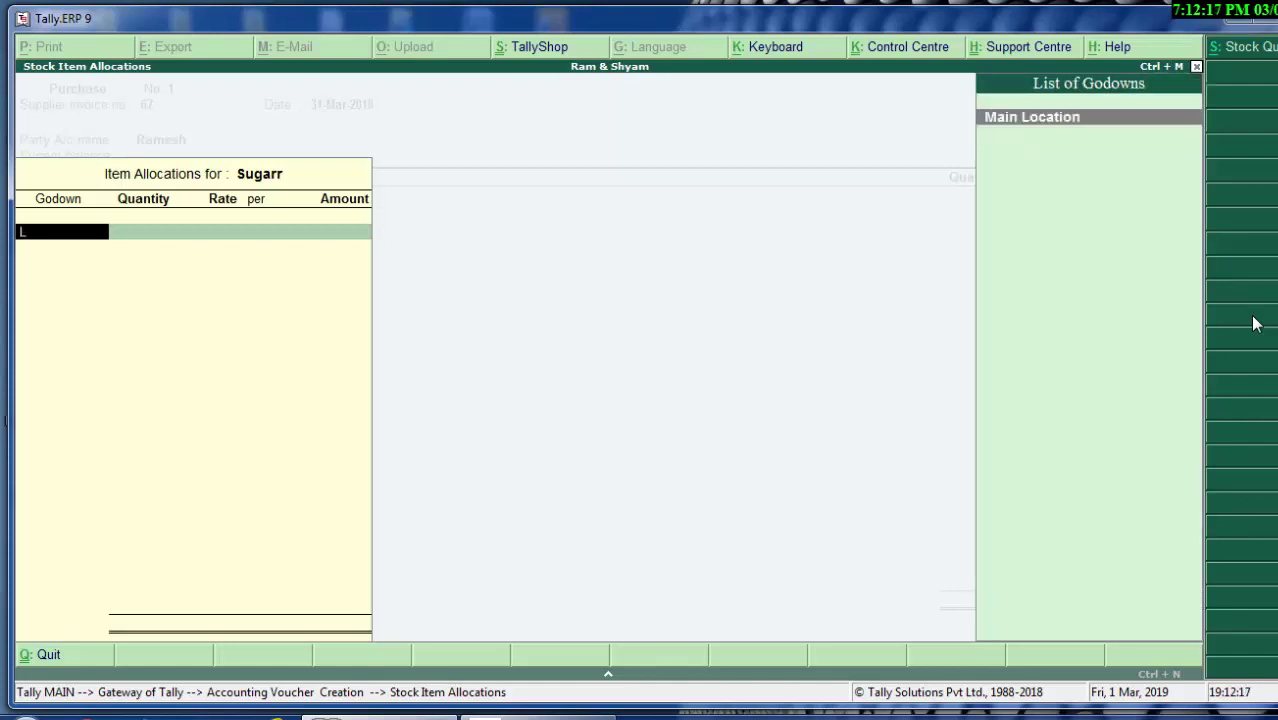
pyautogui.press('BackSpace')
pyautogui.hotkey('alt', 'c')
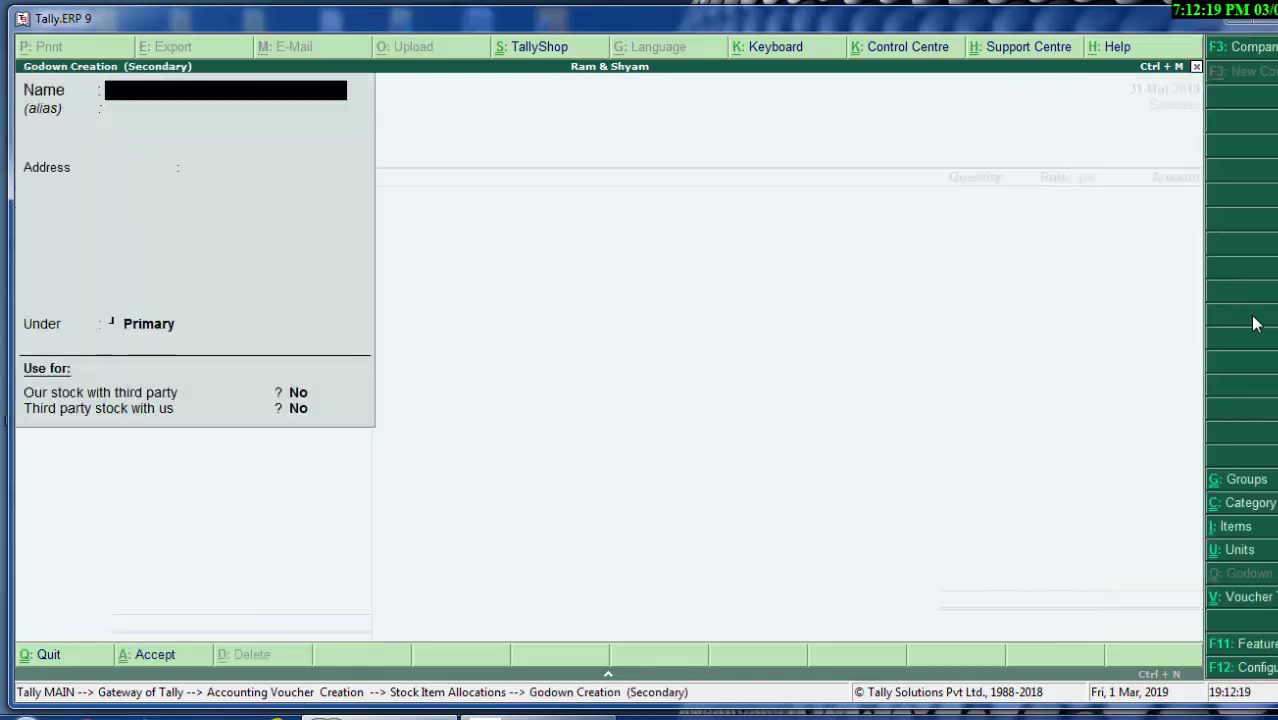
pyautogui.write('Deo')
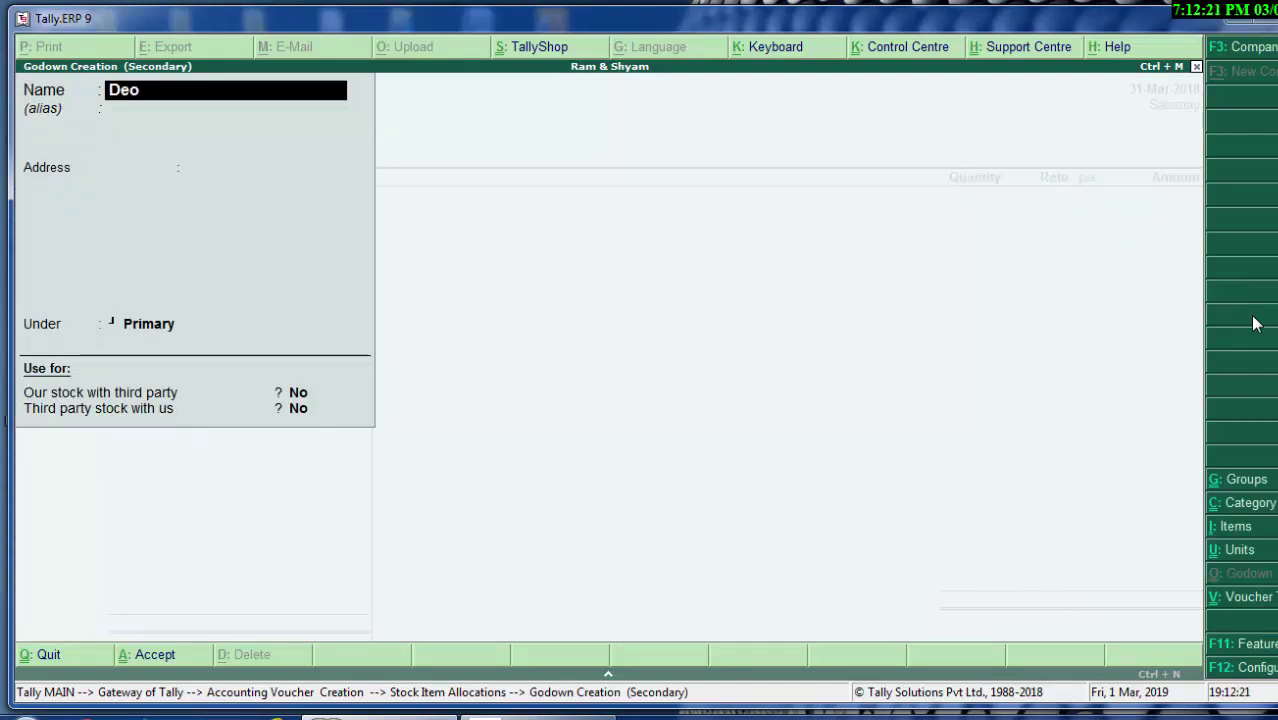
pyautogui.write('ria')
pyautogui.press('Return')
pyautogui.press('BackSpace')
pyautogui.press('BackSpace')
pyautogui.press('BackSpace')
pyautogui.press('BackSpace')
pyautogui.write('Lu')
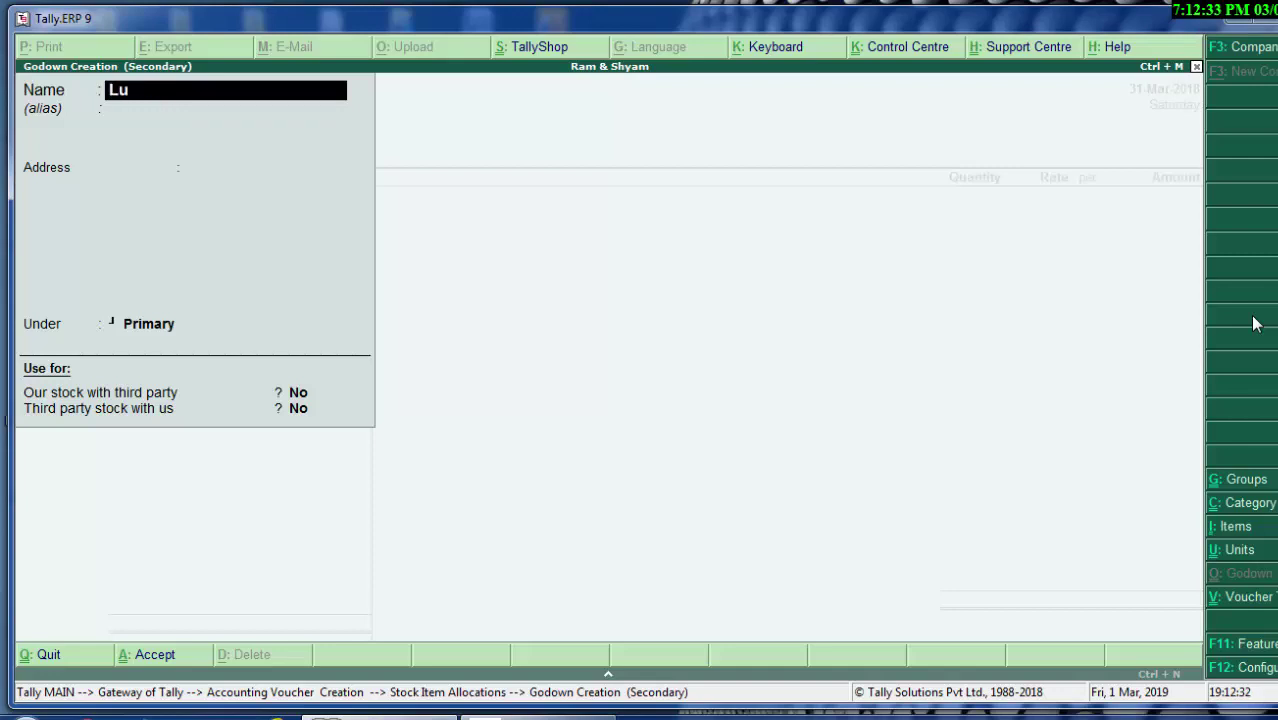
pyautogui.write('cknow')
pyautogui.press('Return')
pyautogui.press('Return')
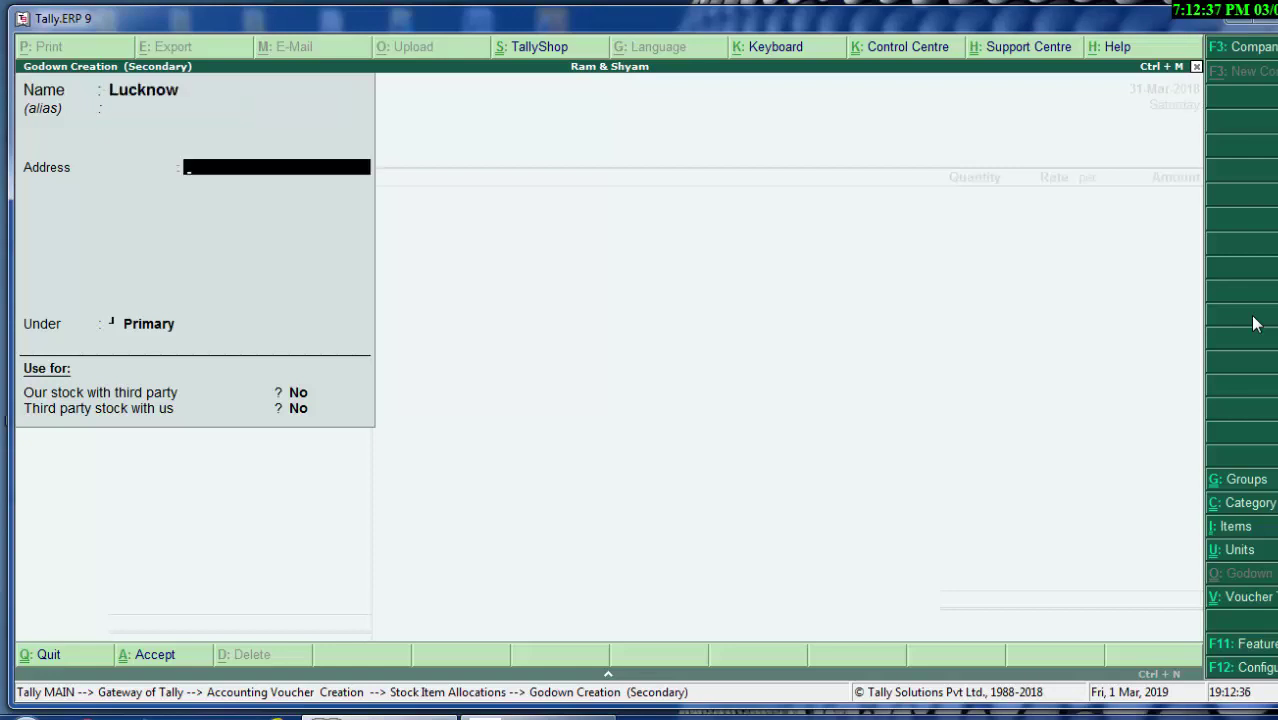
# Step: Give godown Lucknow the address Krishna Nagar Lucknow and place it under Main Location
pyautogui.write('Kri')
pyautogui.write('shn')
pyautogui.write('a Na')
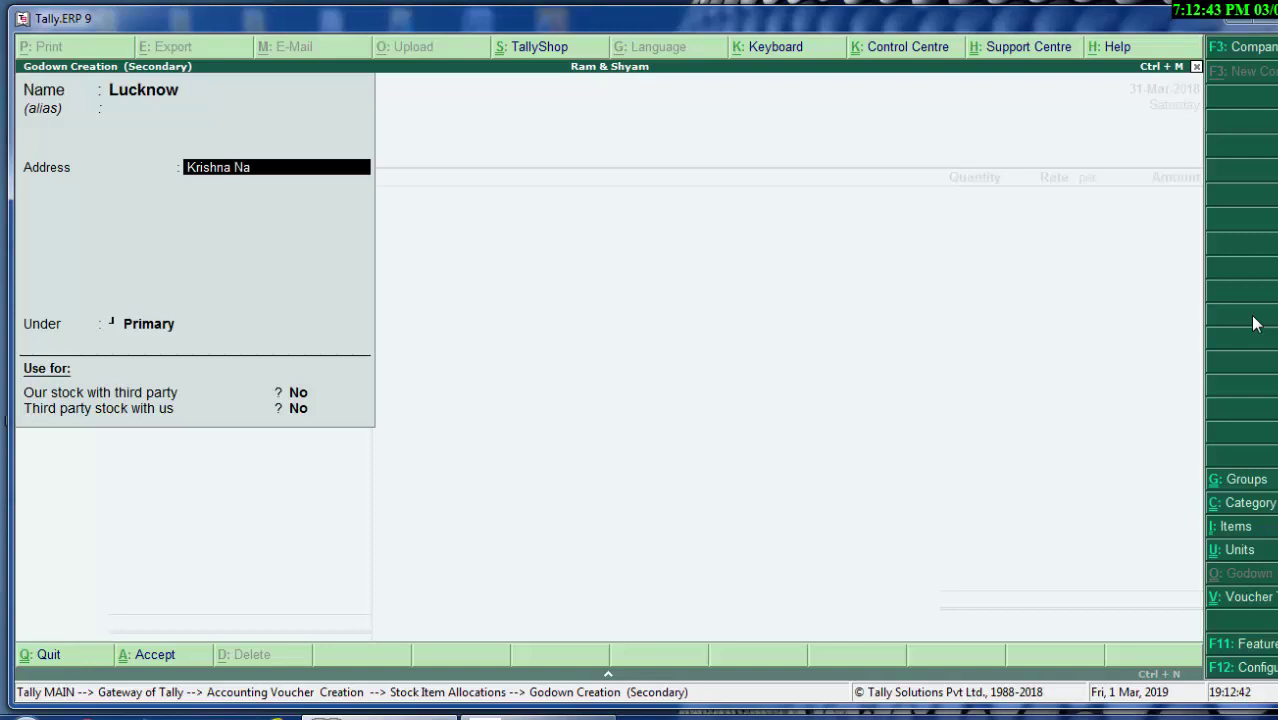
pyautogui.write('gar')
pyautogui.write(' Luckn')
pyautogui.write('ow')
pyautogui.press('Return')
pyautogui.press('Return')
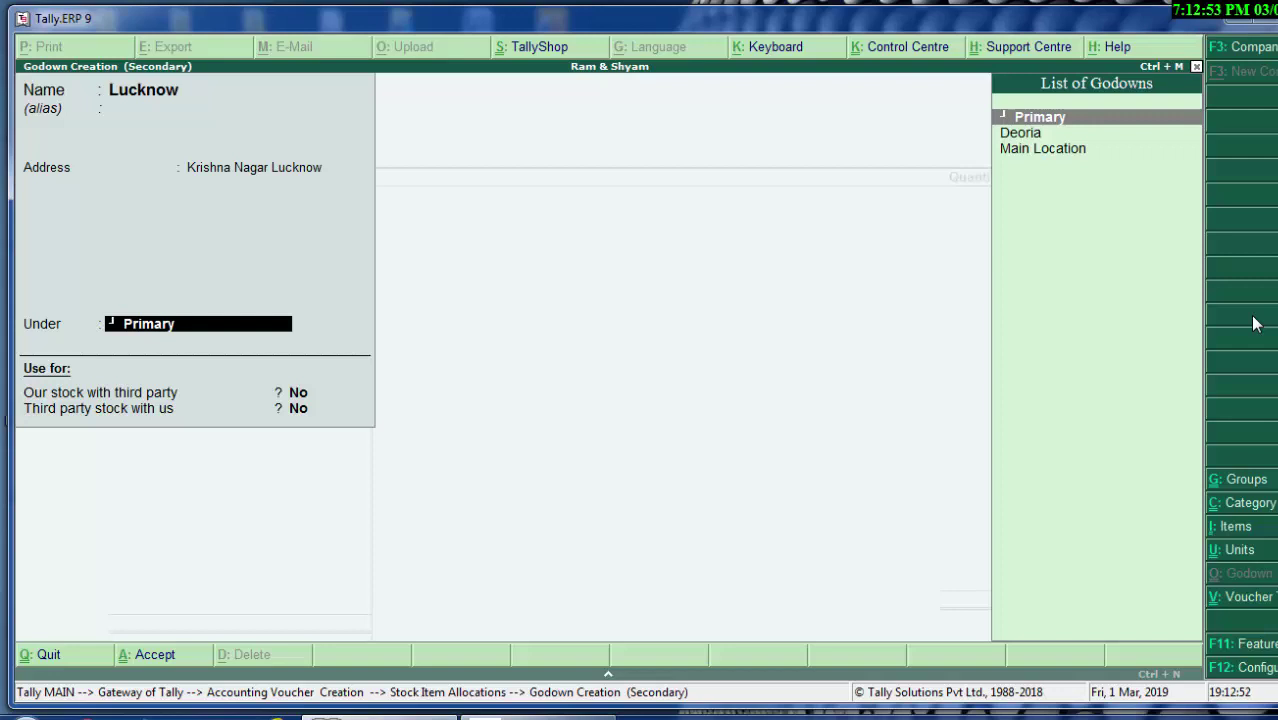
pyautogui.press('Down')
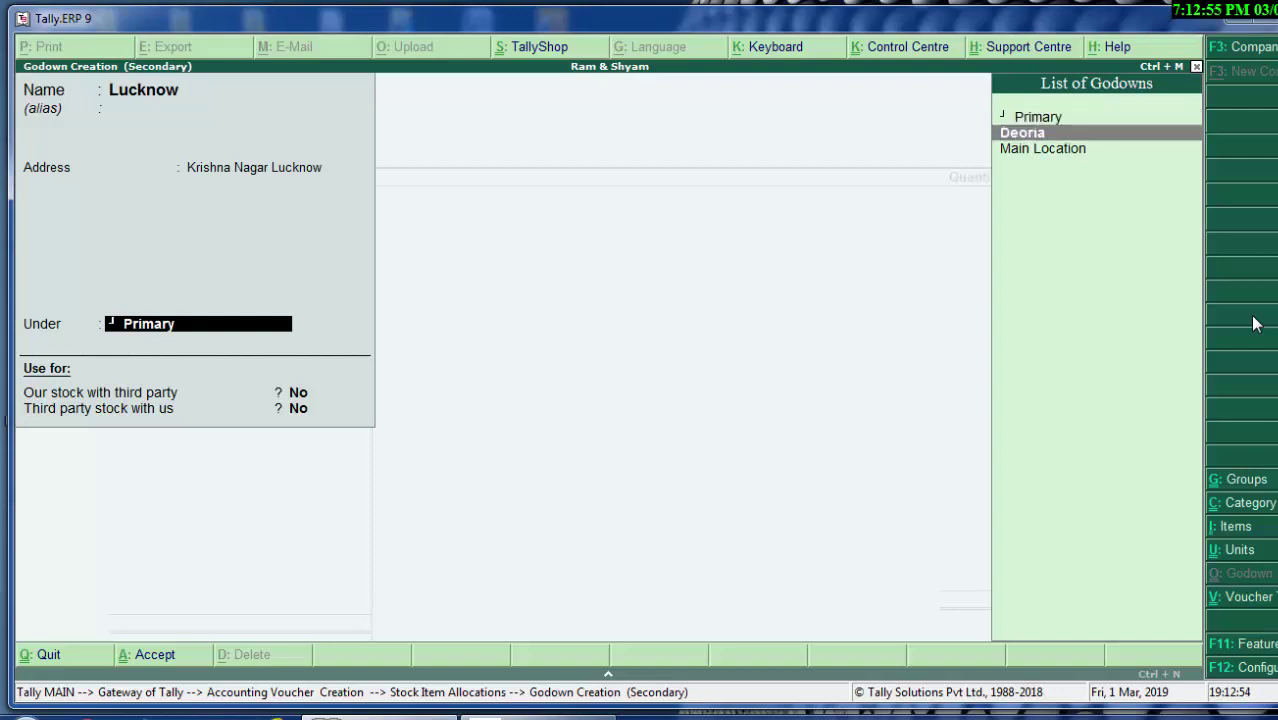
pyautogui.press('Down')
pyautogui.press('Return')
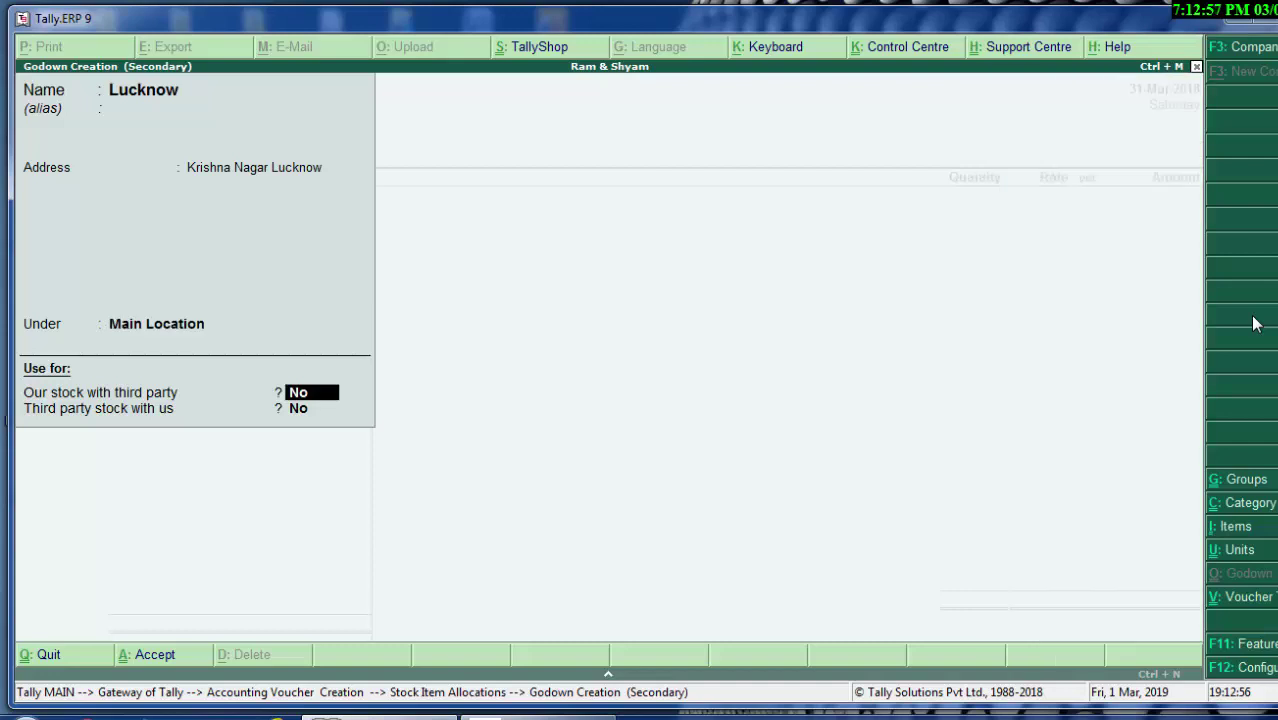
pyautogui.press('Return')
pyautogui.press('Return')
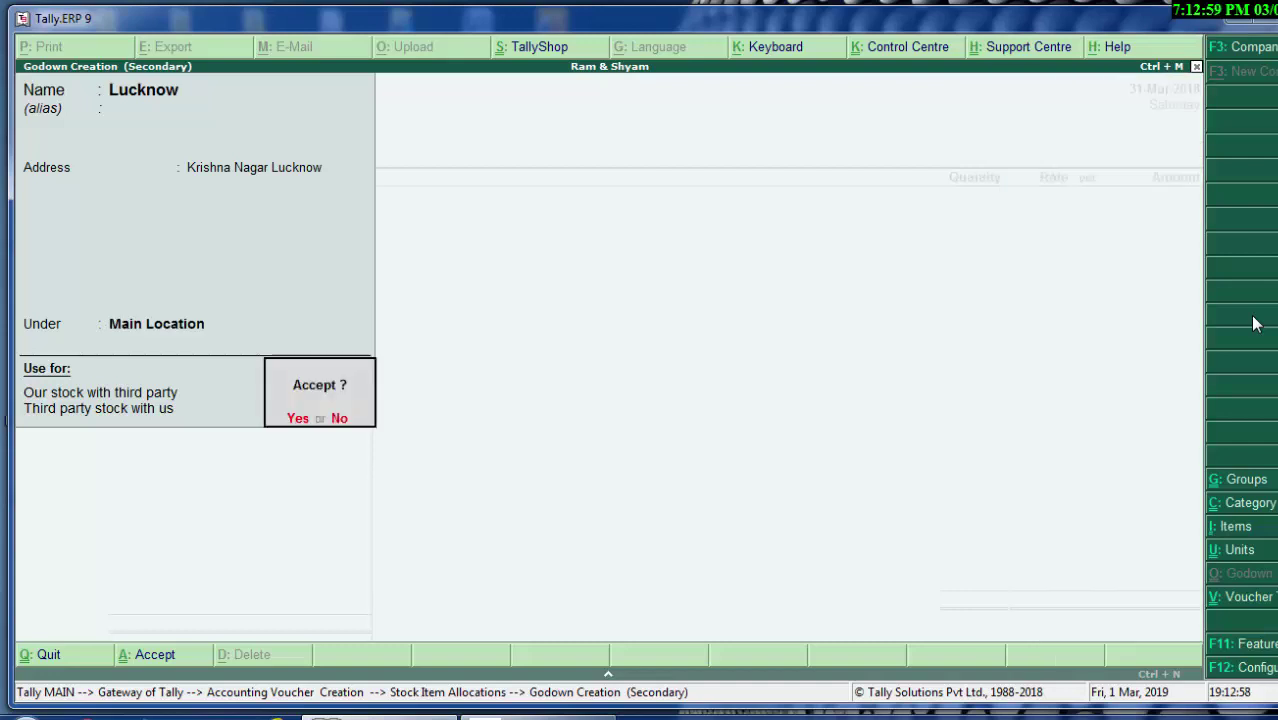
pyautogui.press('Return')
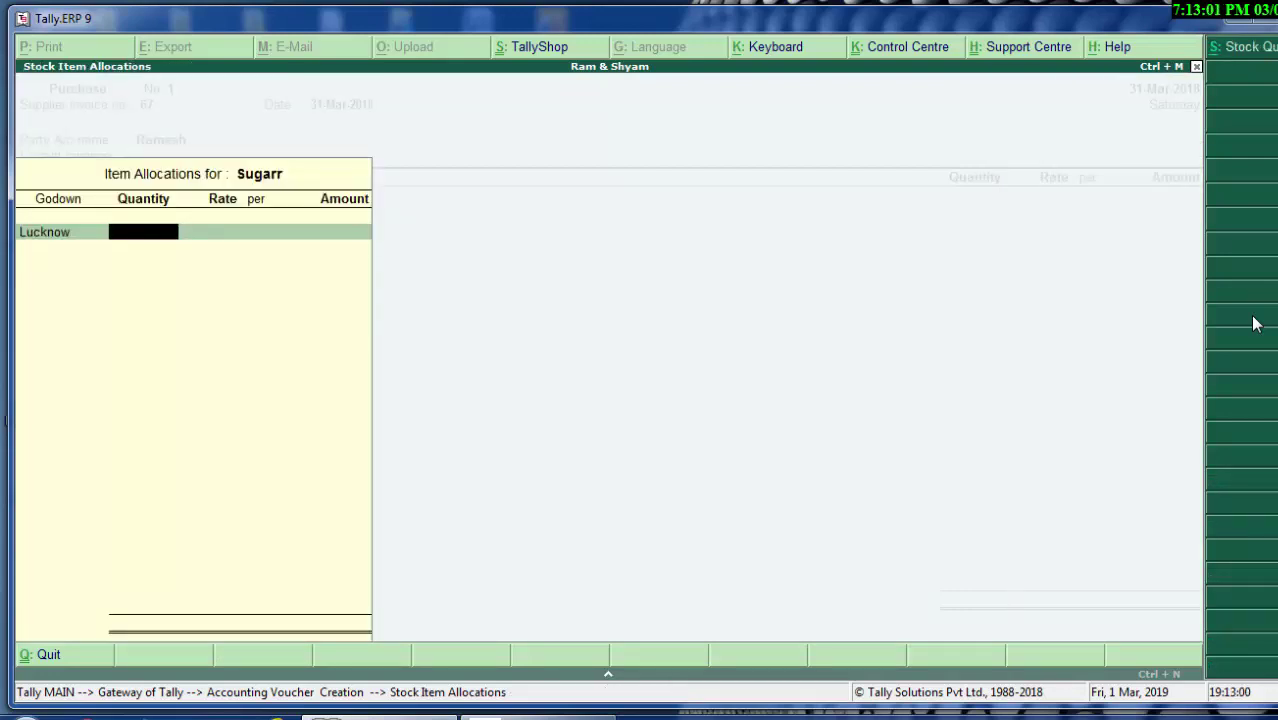
# Step: Allocate 66 kgs of Sugarr at 40 to Lucknow and 660 kgs to Deoria
pyautogui.write('66')
pyautogui.press('Return')
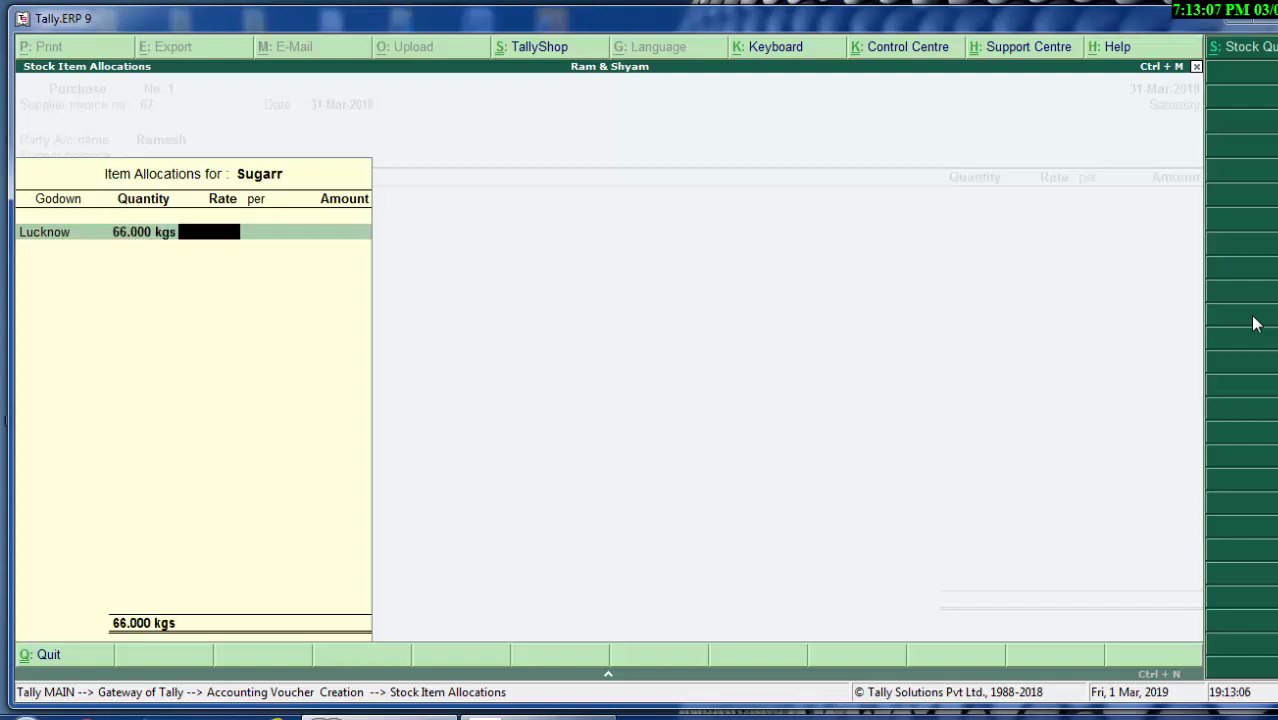
pyautogui.write('40')
pyautogui.press('Return')
pyautogui.press('Return')
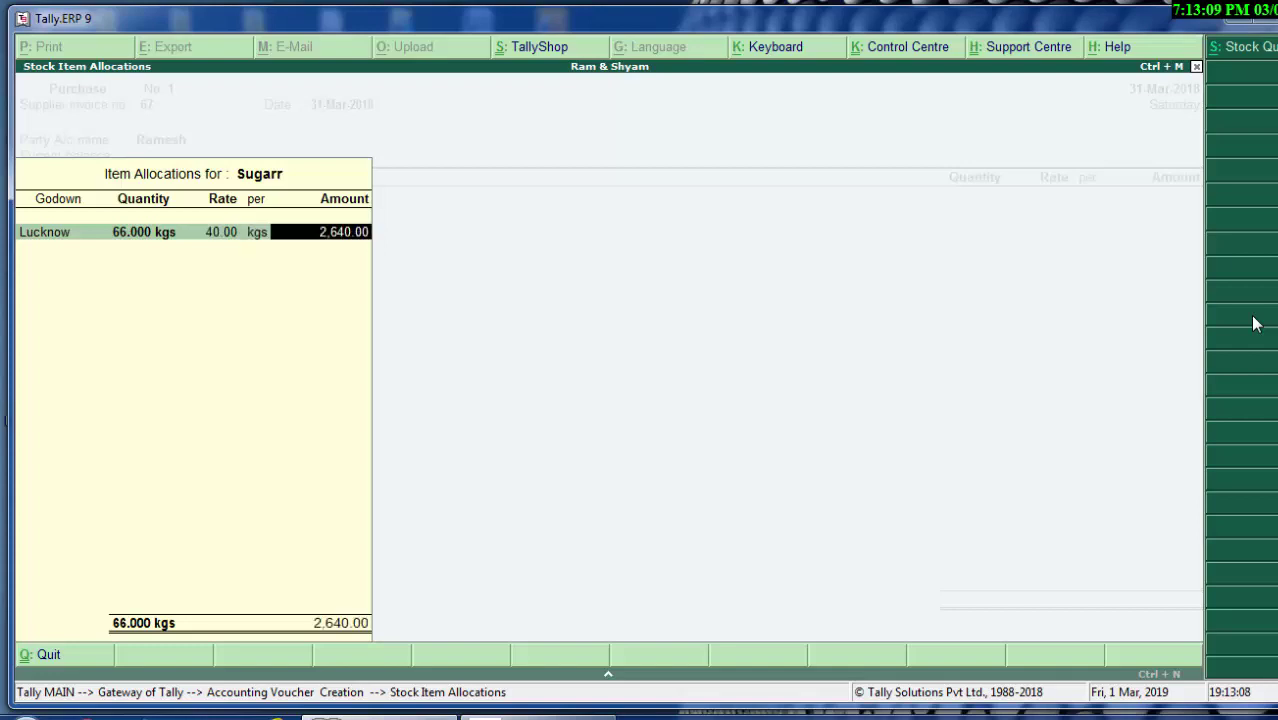
pyautogui.press('Return')
pyautogui.write('D')
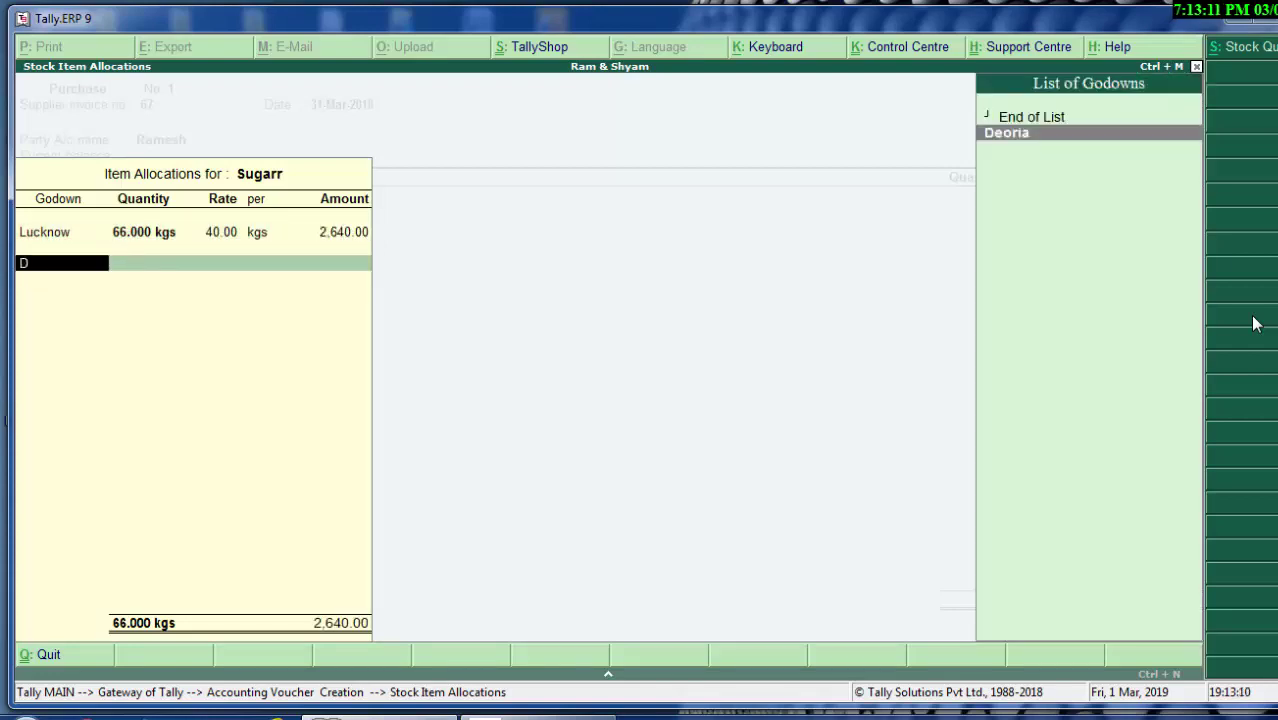
pyautogui.press('Return')
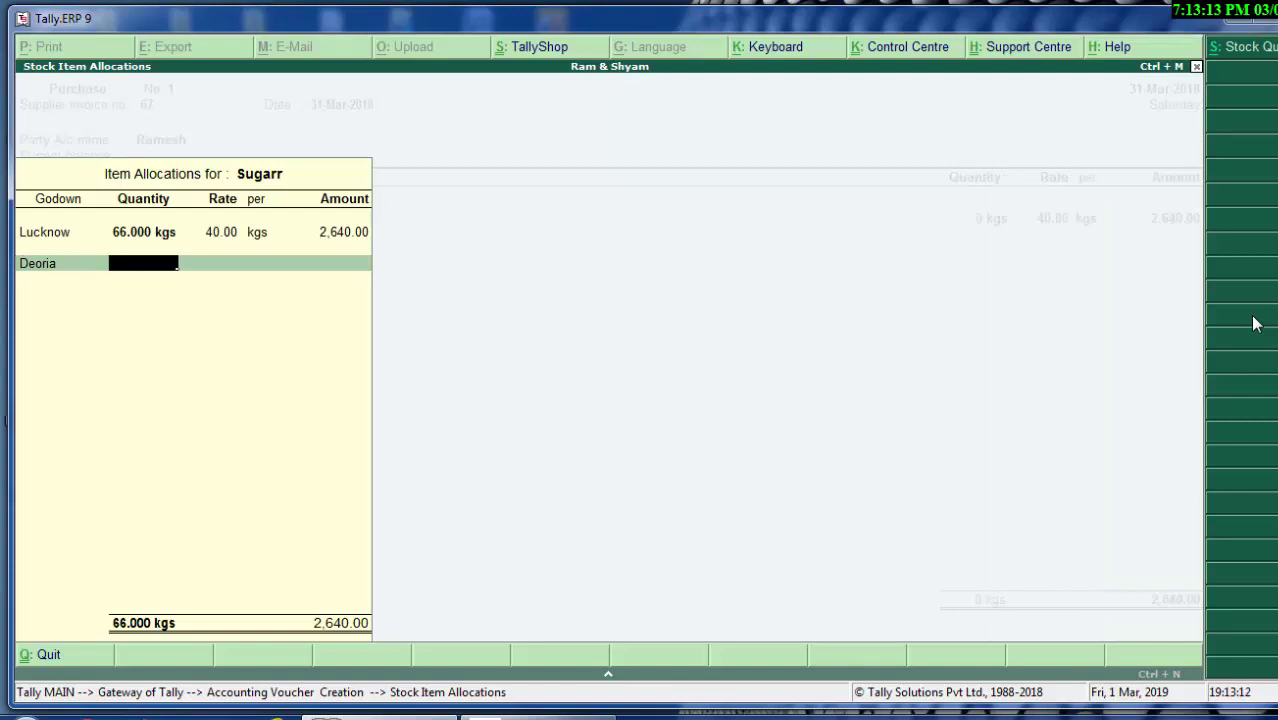
pyautogui.write('660')
pyautogui.press('Return')
pyautogui.press('Return')
pyautogui.press('Return')
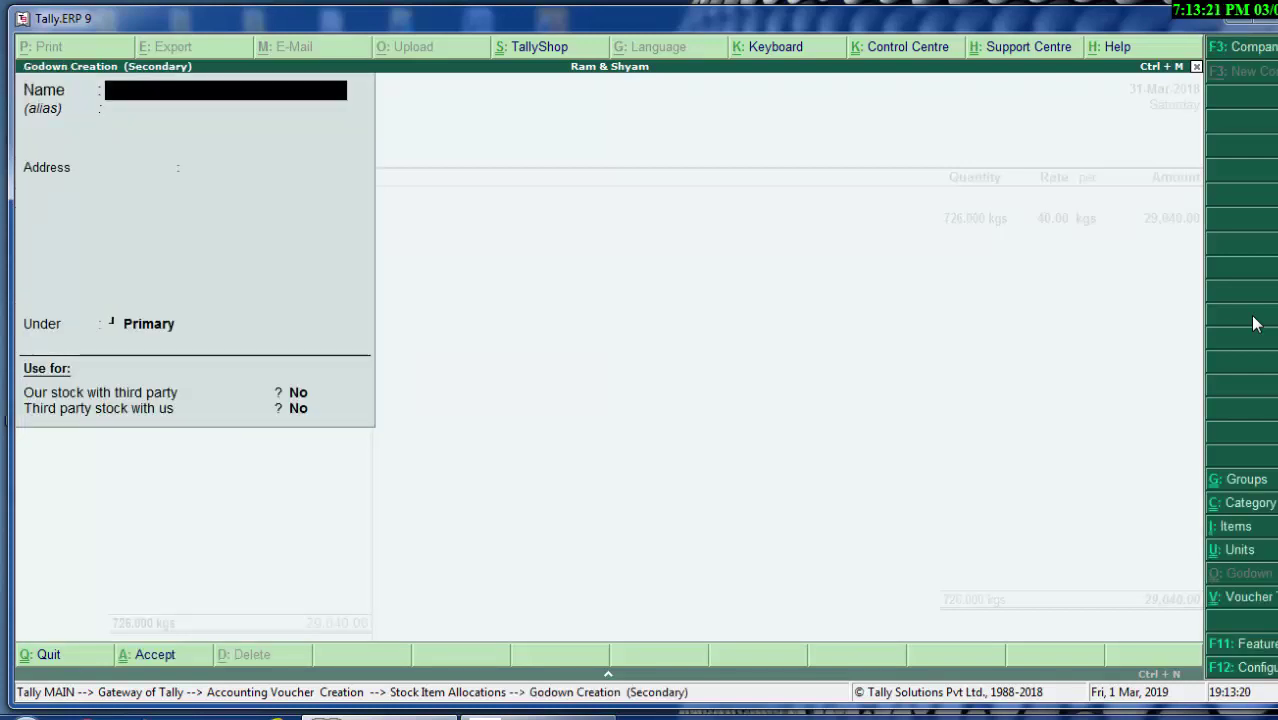
# Step: Create godown Ragav Nagar, addressed Raghav Nagar Deoria, under Deoria, and allocate 690 kgs of Sugarr
pyautogui.write('Ra')
pyautogui.write('gav N')
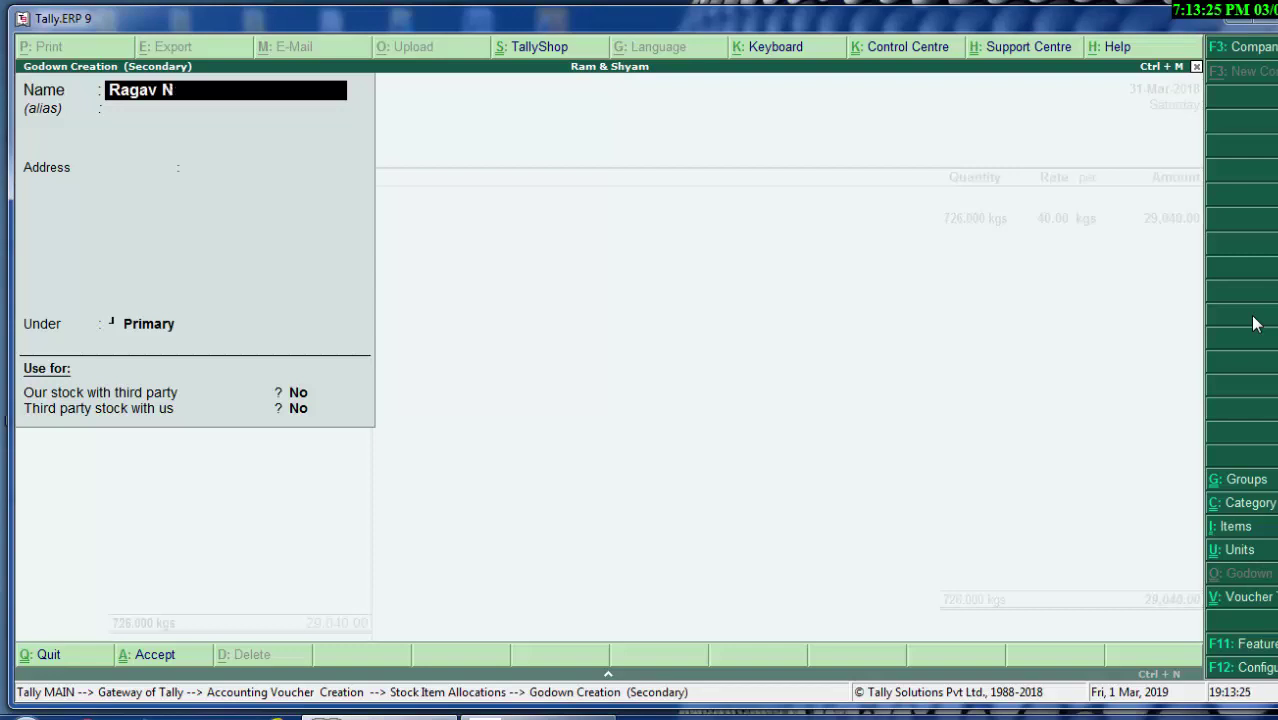
pyautogui.write('agar')
pyautogui.press('Return')
pyautogui.press('Return')
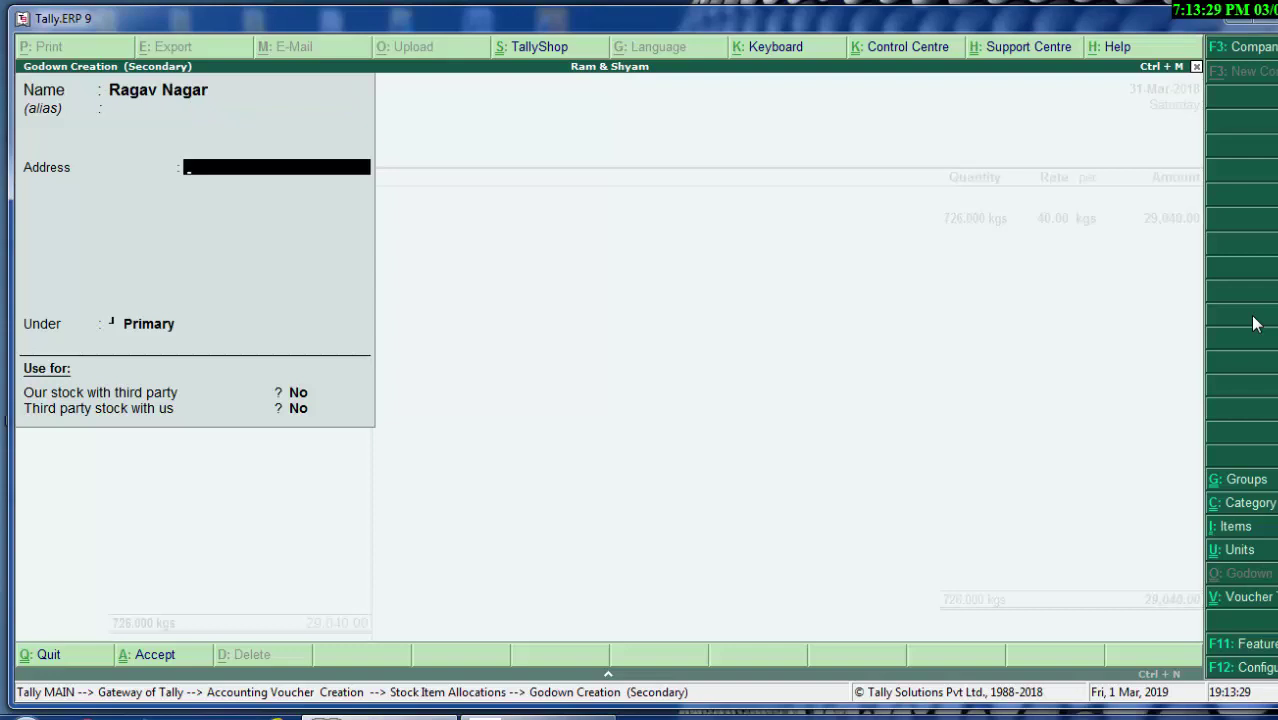
pyautogui.write('R')
pyautogui.write('aga')
pyautogui.press('BackSpace')
pyautogui.write('ha')
pyautogui.write('v Na')
pyautogui.write('gar De')
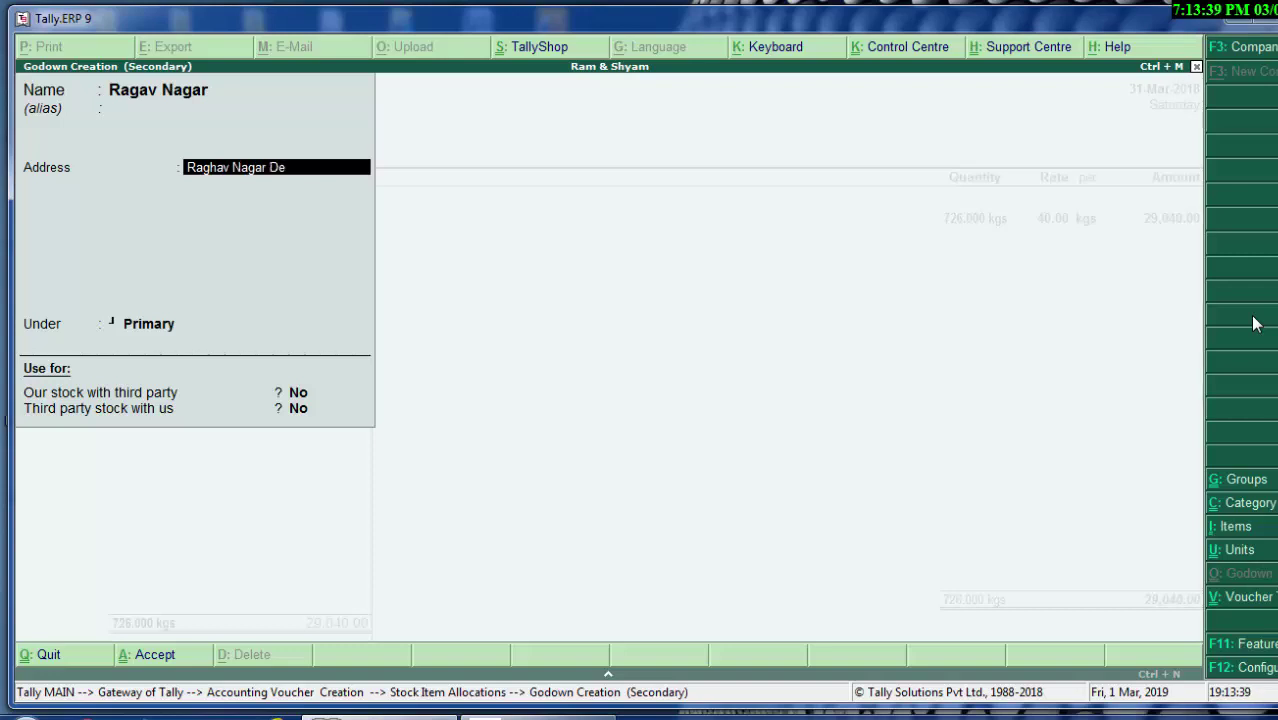
pyautogui.write('oria')
pyautogui.press('Return')
pyautogui.press('Return')
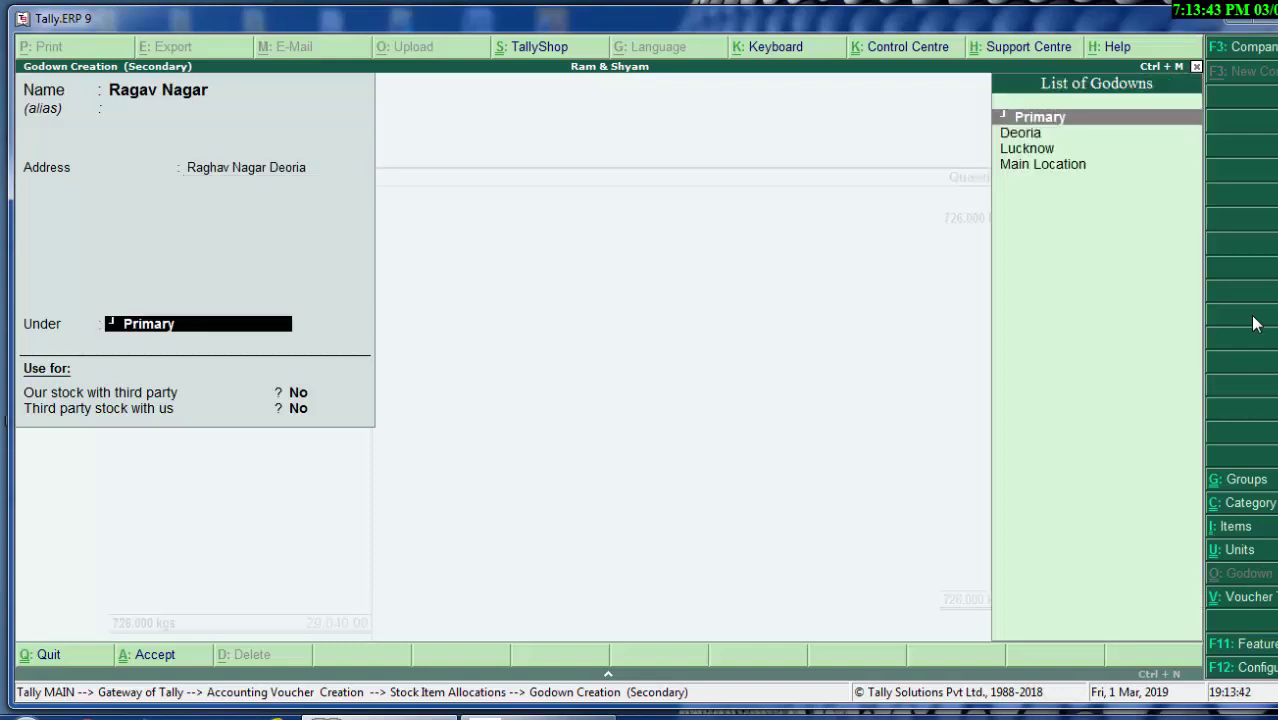
pyautogui.press('Down')
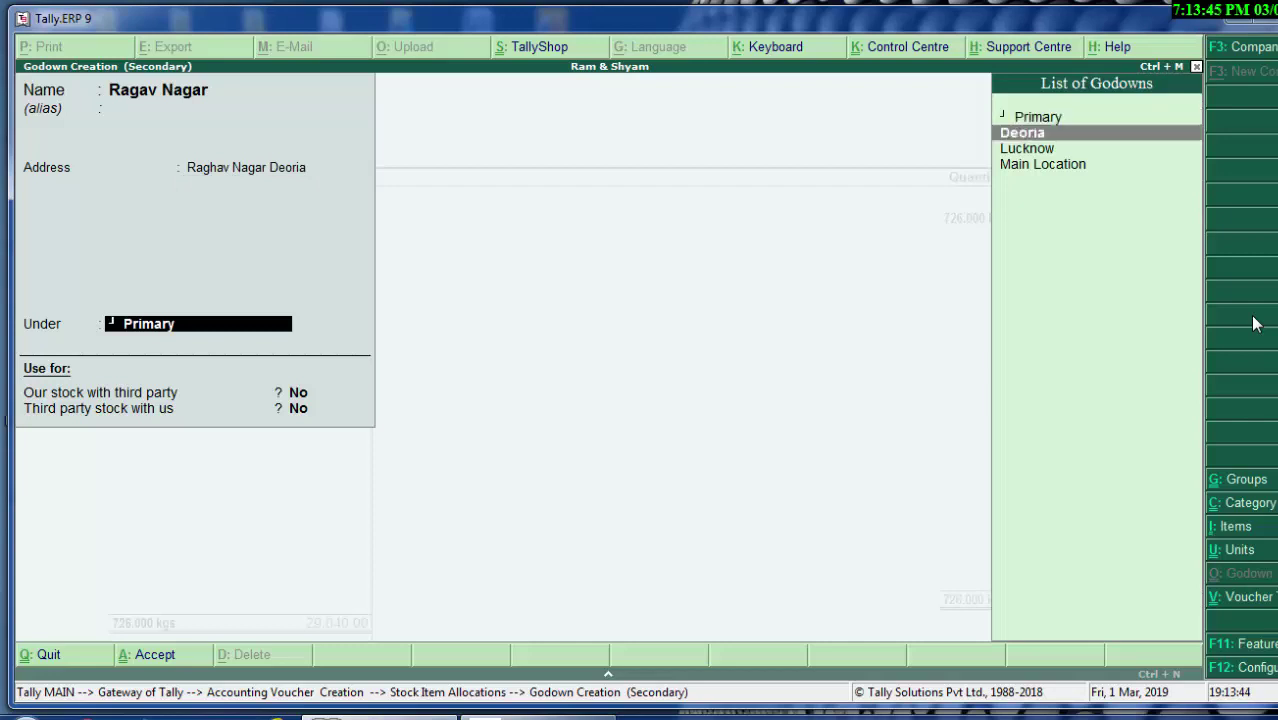
pyautogui.press('Return')
pyautogui.press('Return')
pyautogui.press('Return')
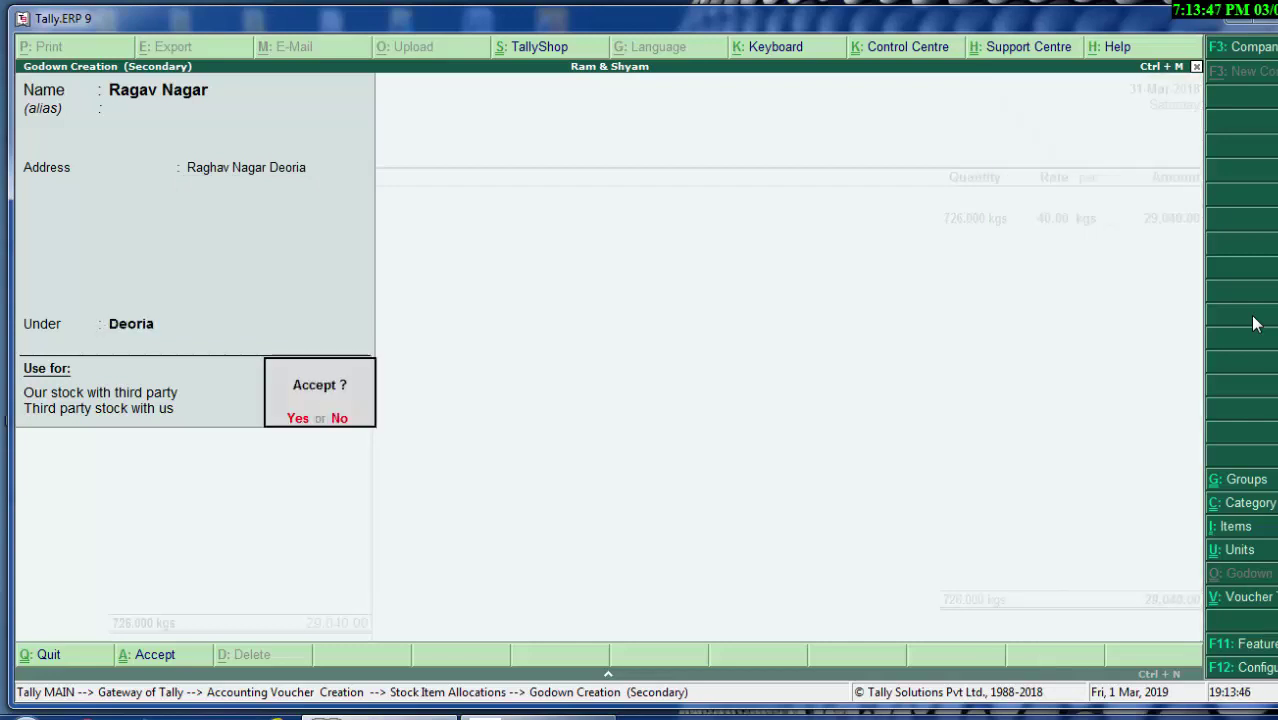
pyautogui.press('Return')
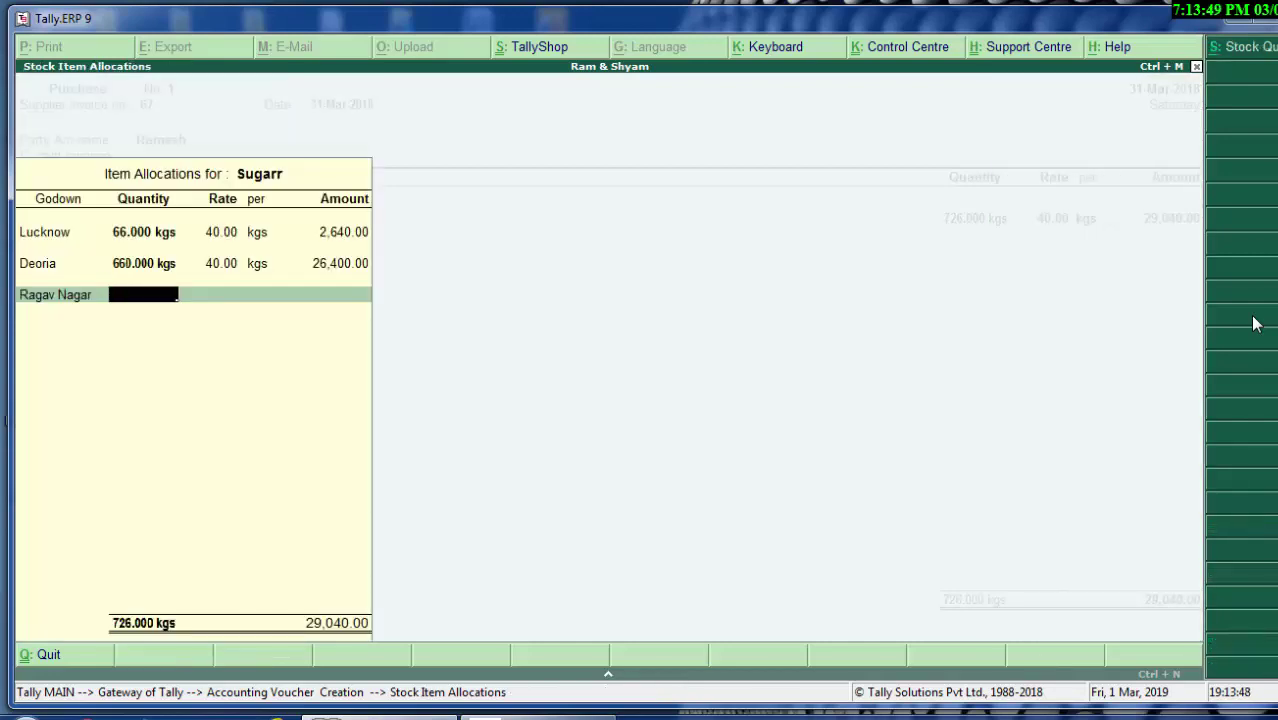
pyautogui.write('69')
pyautogui.write('0')
pyautogui.press('Return')
pyautogui.press('Return')
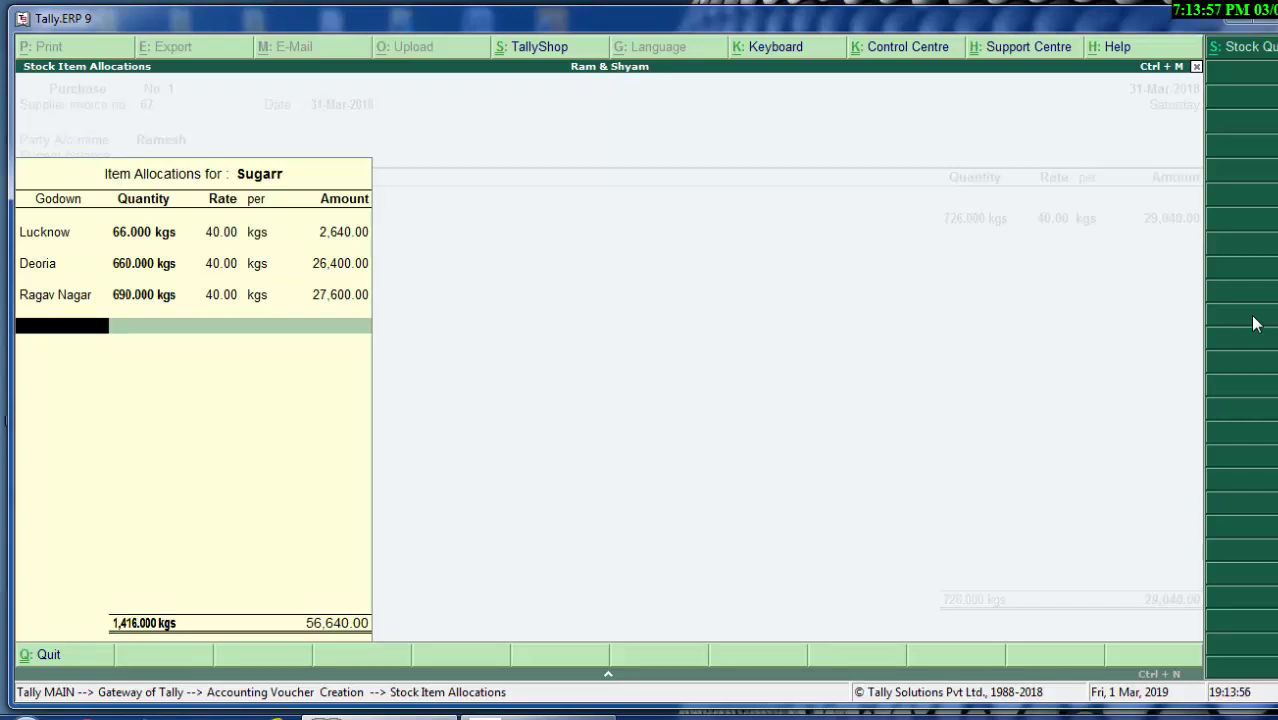
# Step: Create godown Alambagh, addressed Alambagh Lucknow under Primary, and allocate 7000 kgs of Sugarr
pyautogui.hotkey('alt', 'c')
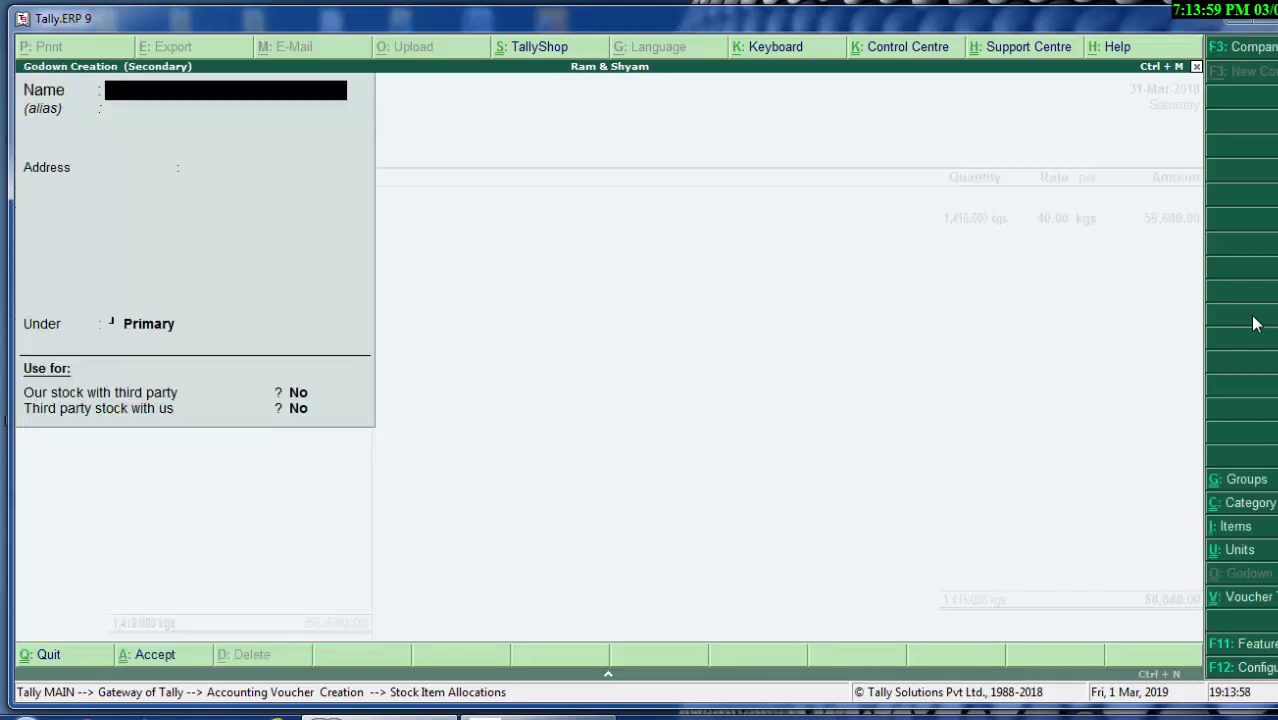
pyautogui.write('Al')
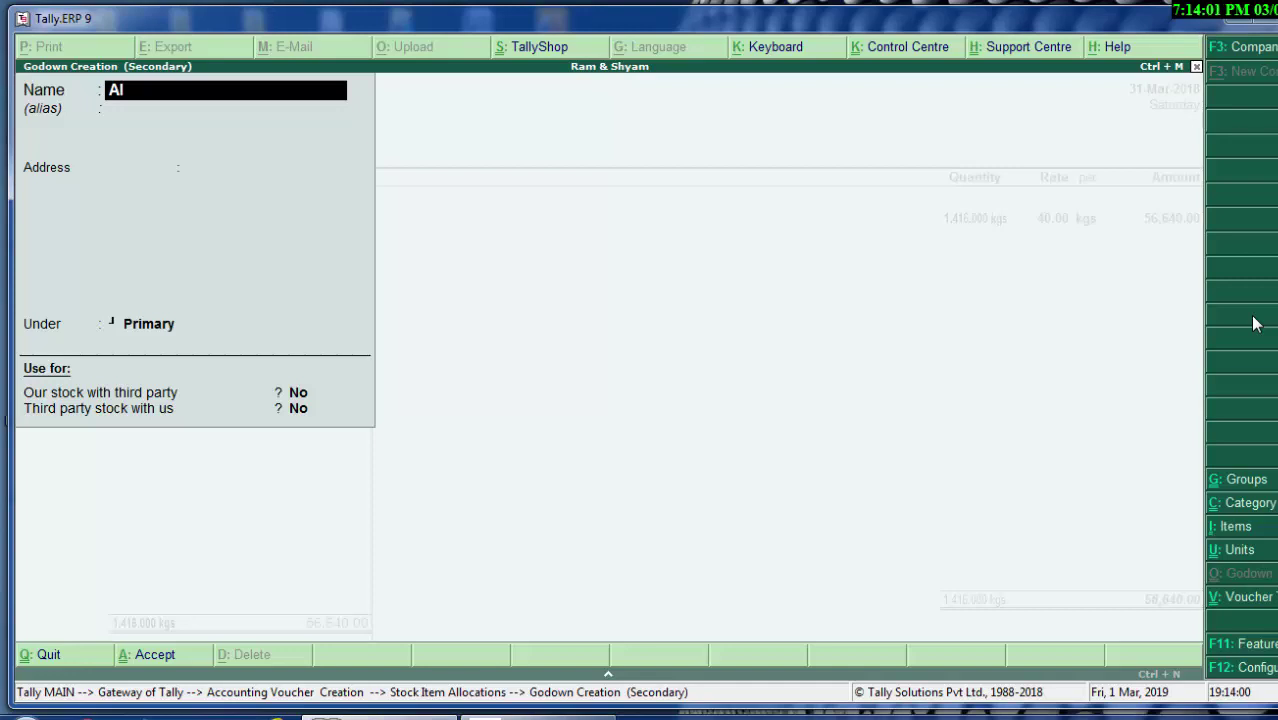
pyautogui.write('amb')
pyautogui.write('agh')
pyautogui.press('Return')
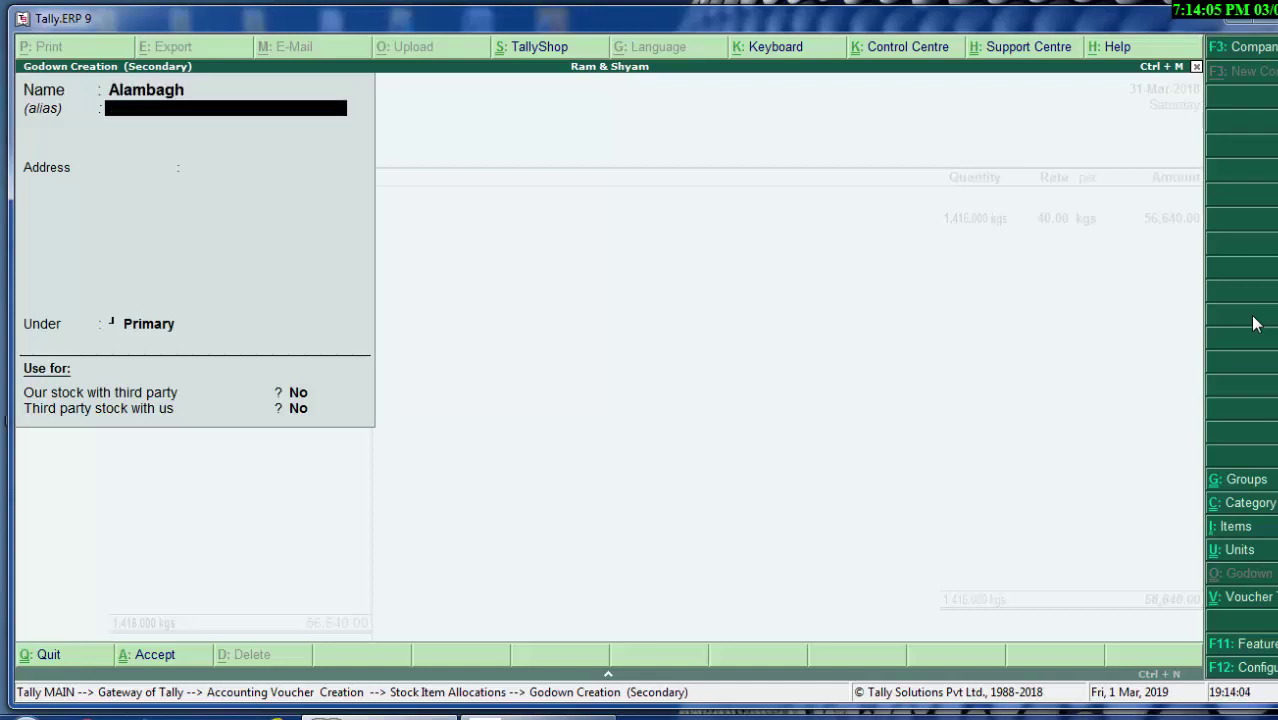
pyautogui.press('Return')
pyautogui.write('A')
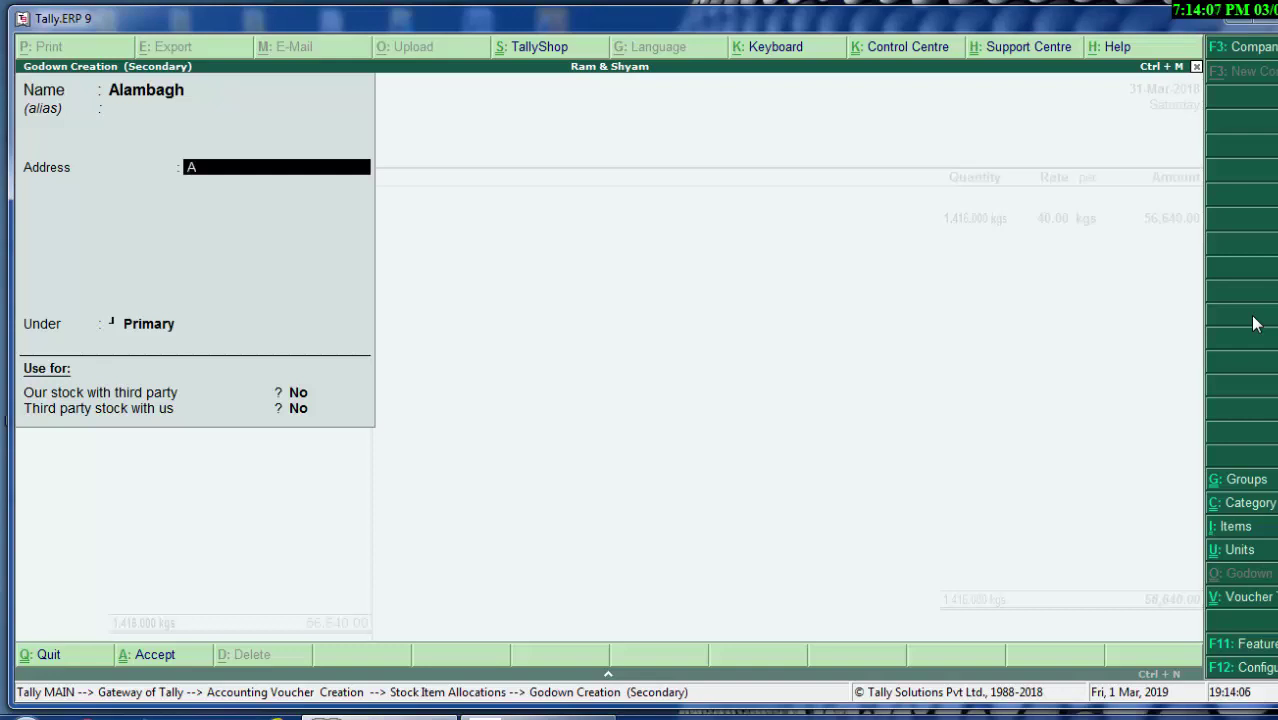
pyautogui.write('lamb')
pyautogui.write('agh L')
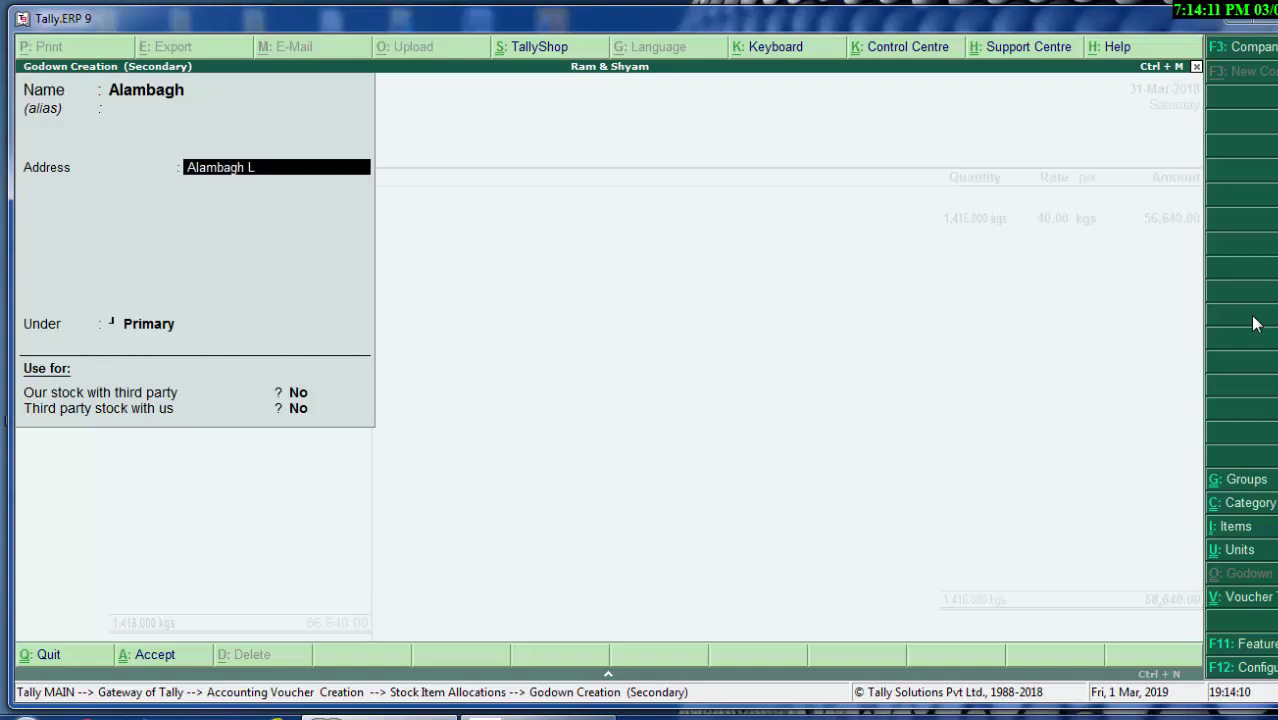
pyautogui.write('uckno')
pyautogui.write('w')
pyautogui.press('Return')
pyautogui.press('Return')
pyautogui.press('Return')
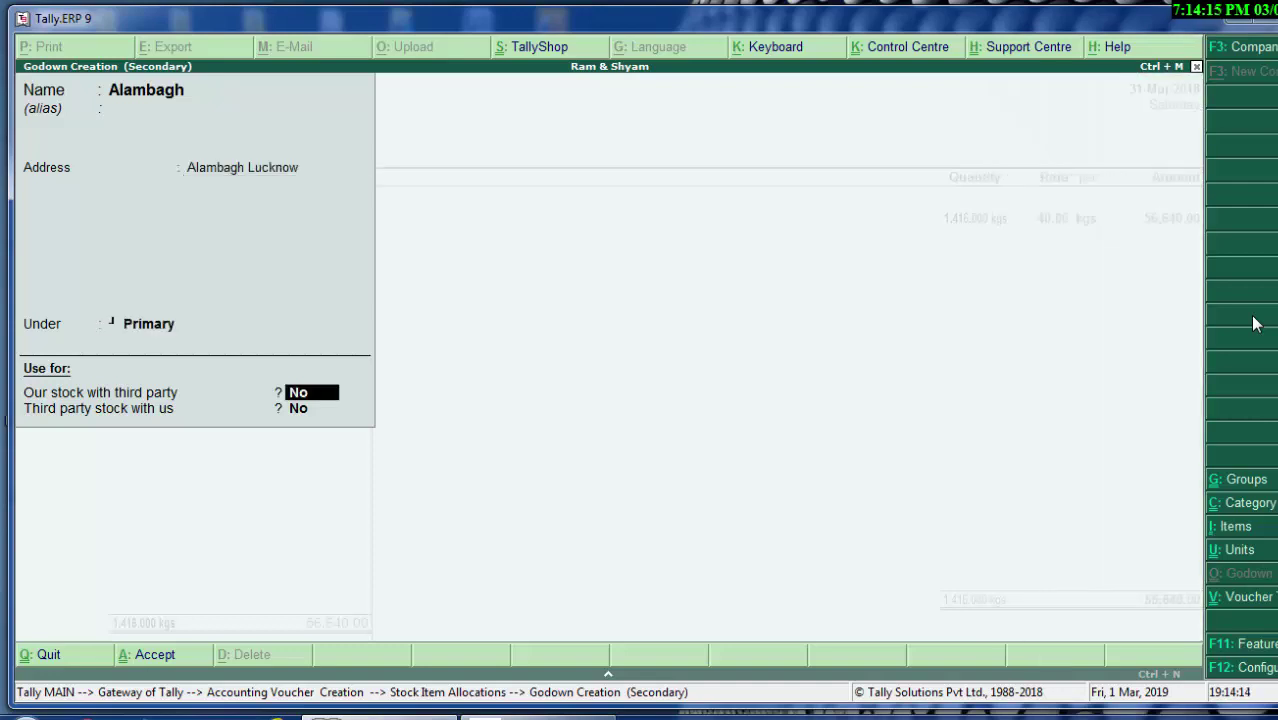
pyautogui.press('Return')
pyautogui.press('Return')
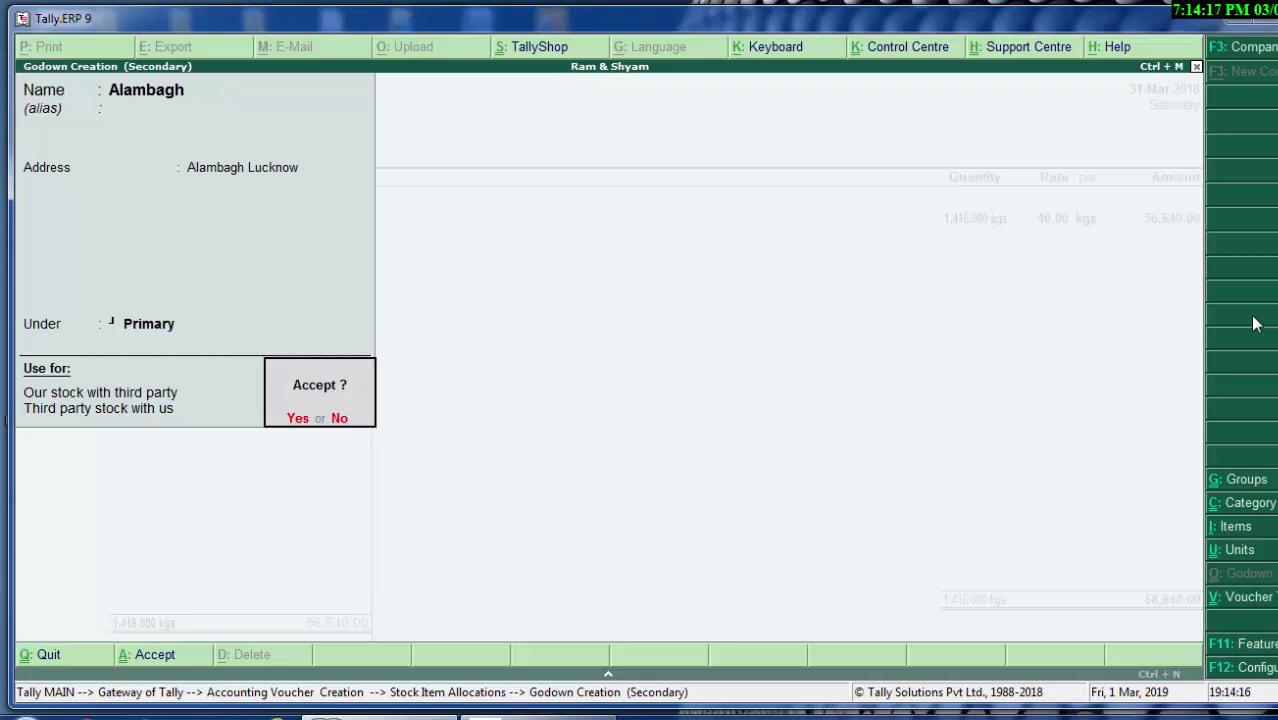
pyautogui.press('Return')
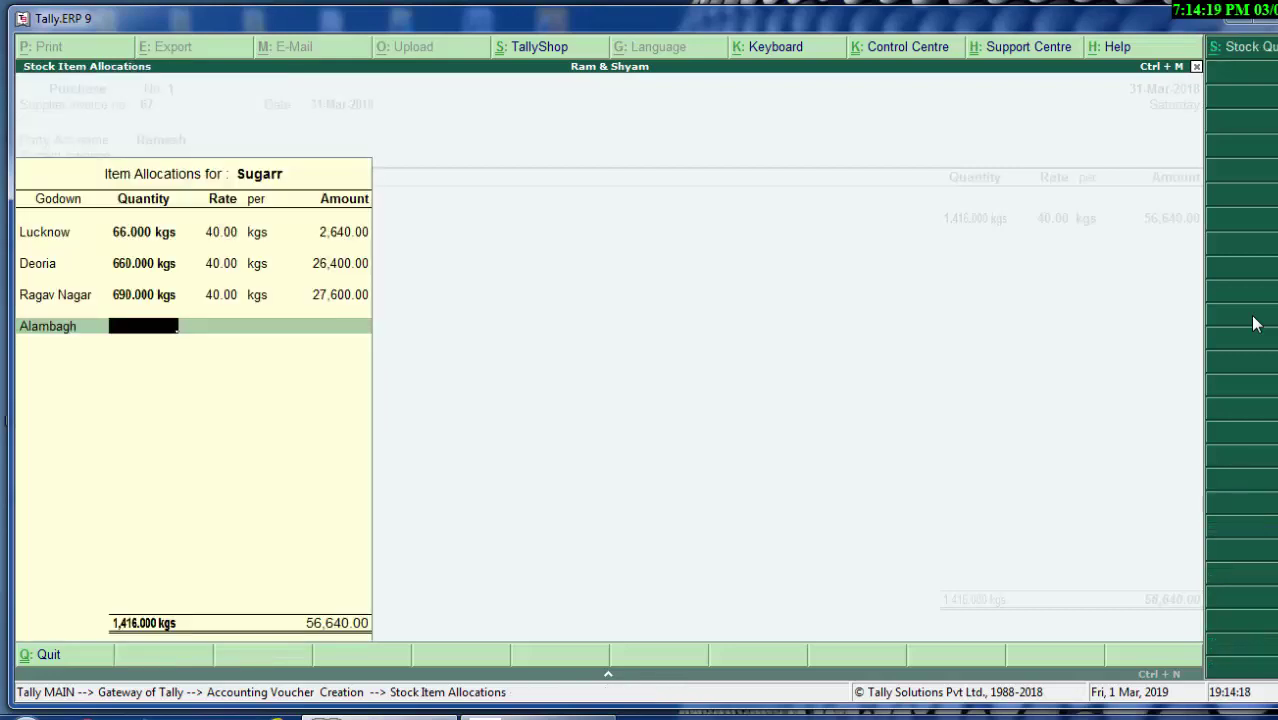
pyautogui.write('7000')
pyautogui.press('Return')
pyautogui.press('Return')
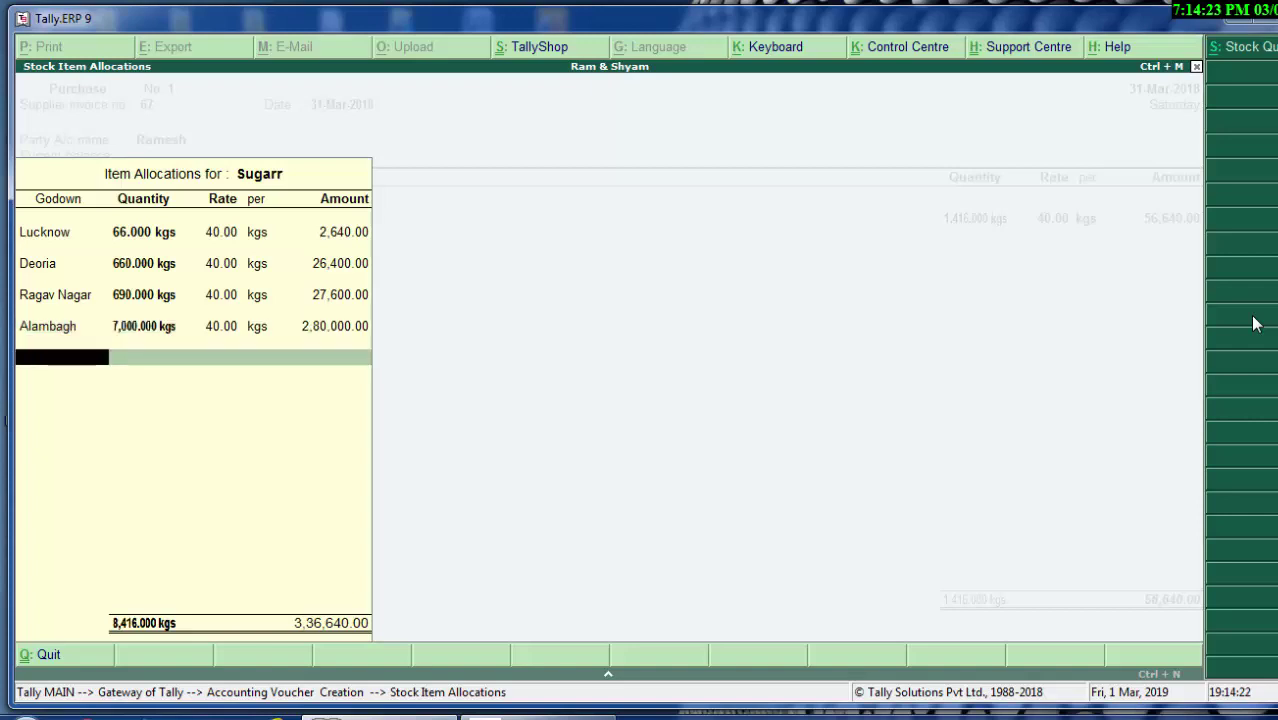
pyautogui.press('Return')
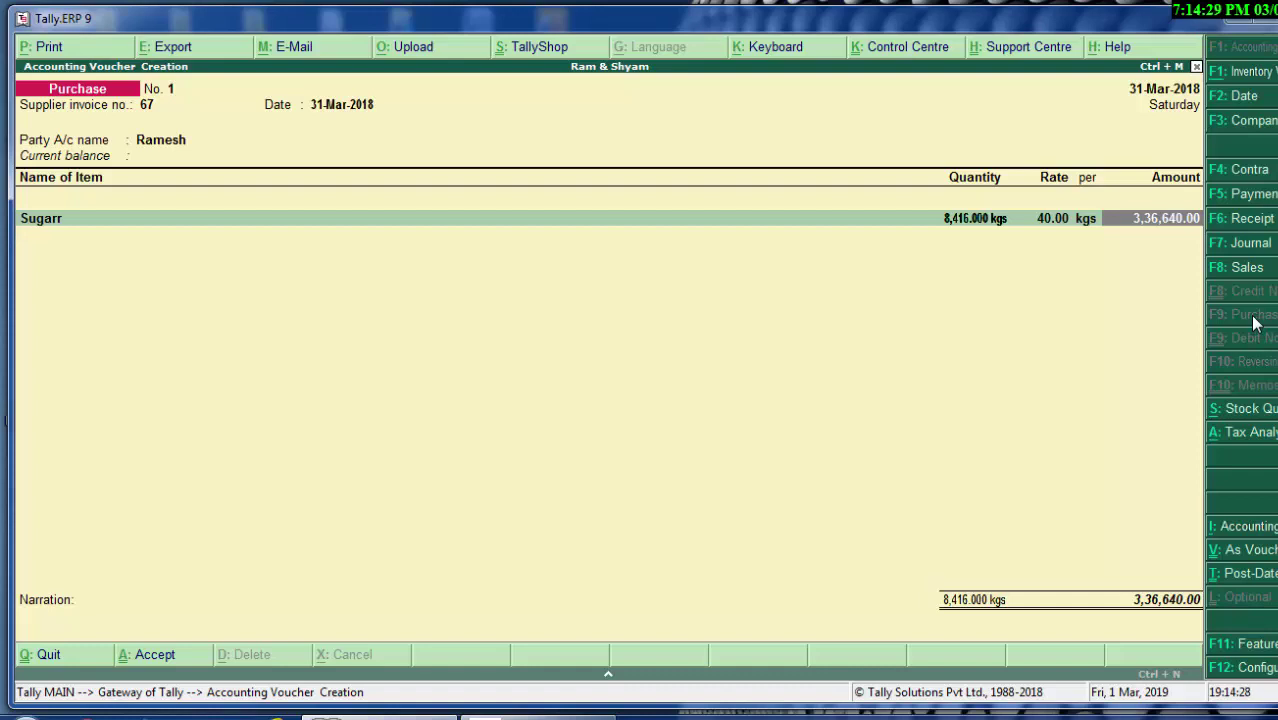
# Step: Create a Sales ledger under Sales Accounts from the Sugarr accounting allocation
pyautogui.press('Return')
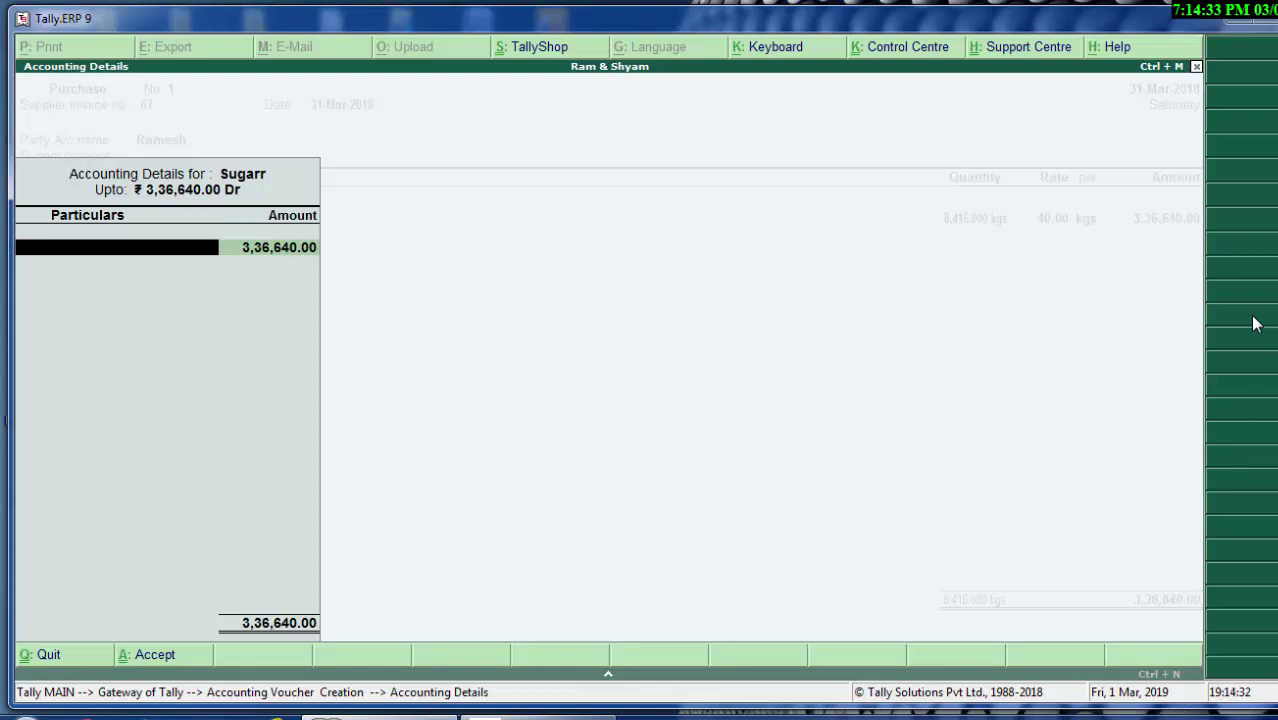
pyautogui.hotkey('alt', 'c')
pyautogui.write('Sa')
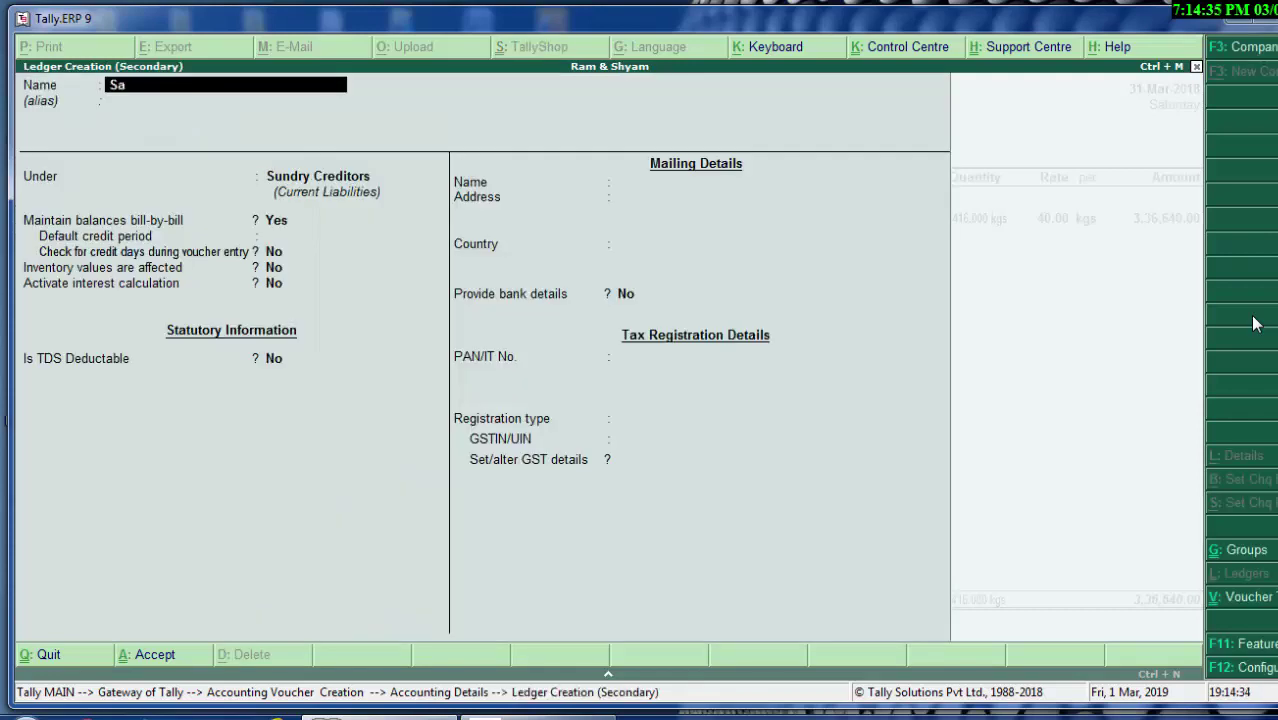
pyautogui.write('les')
pyautogui.press('Return')
pyautogui.write('S')
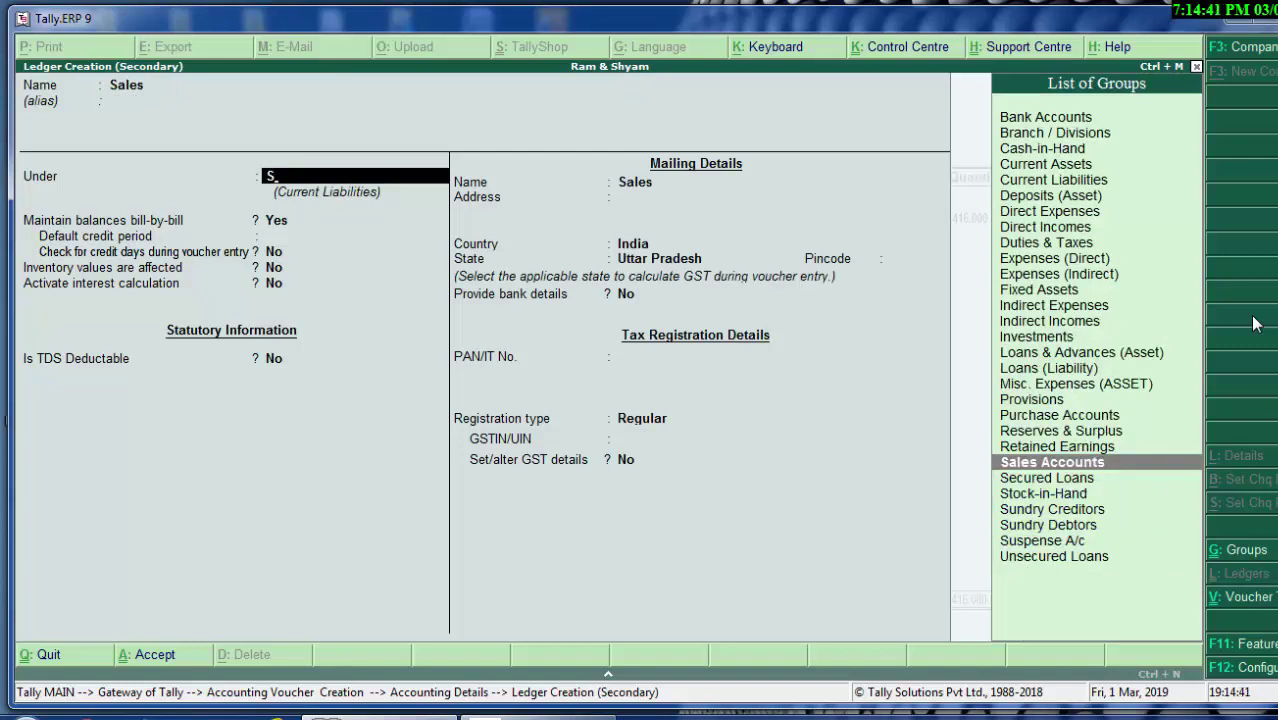
pyautogui.press('Return')
pyautogui.press('Return')
pyautogui.press('Return')
pyautogui.press('Return')
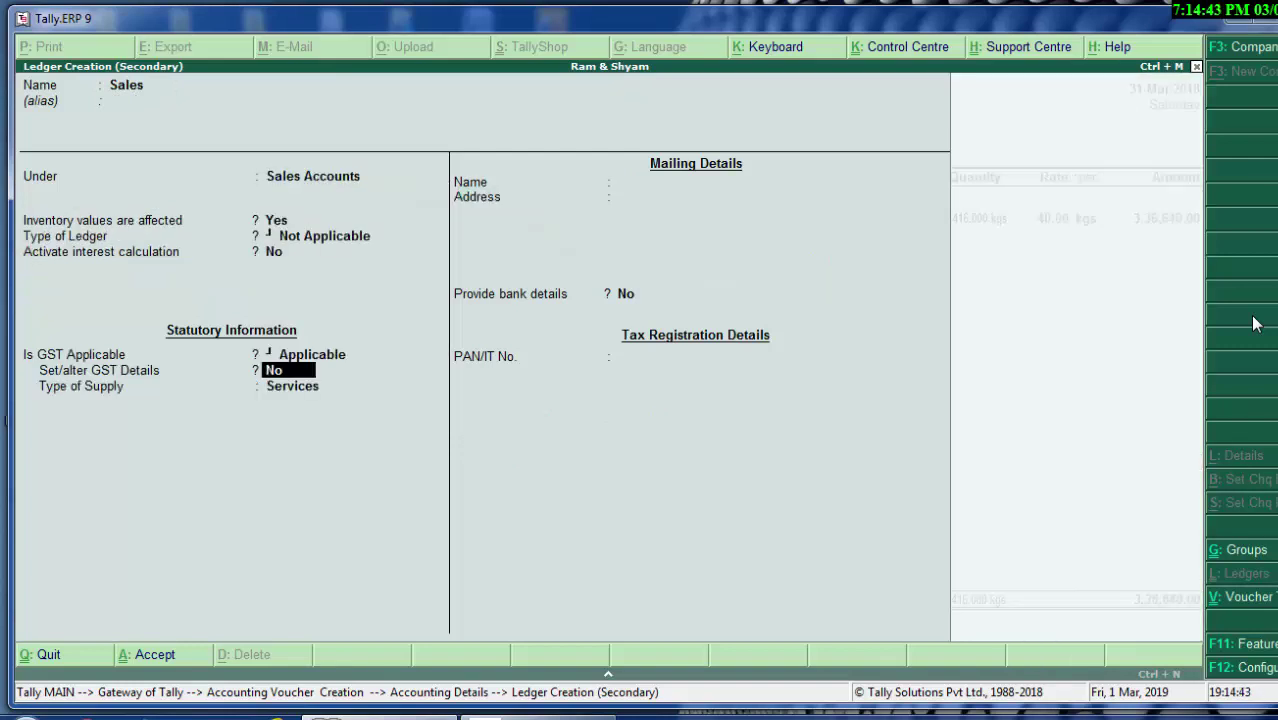
pyautogui.press('Return')
pyautogui.press('Return')
pyautogui.press('Return')
pyautogui.press('Return')
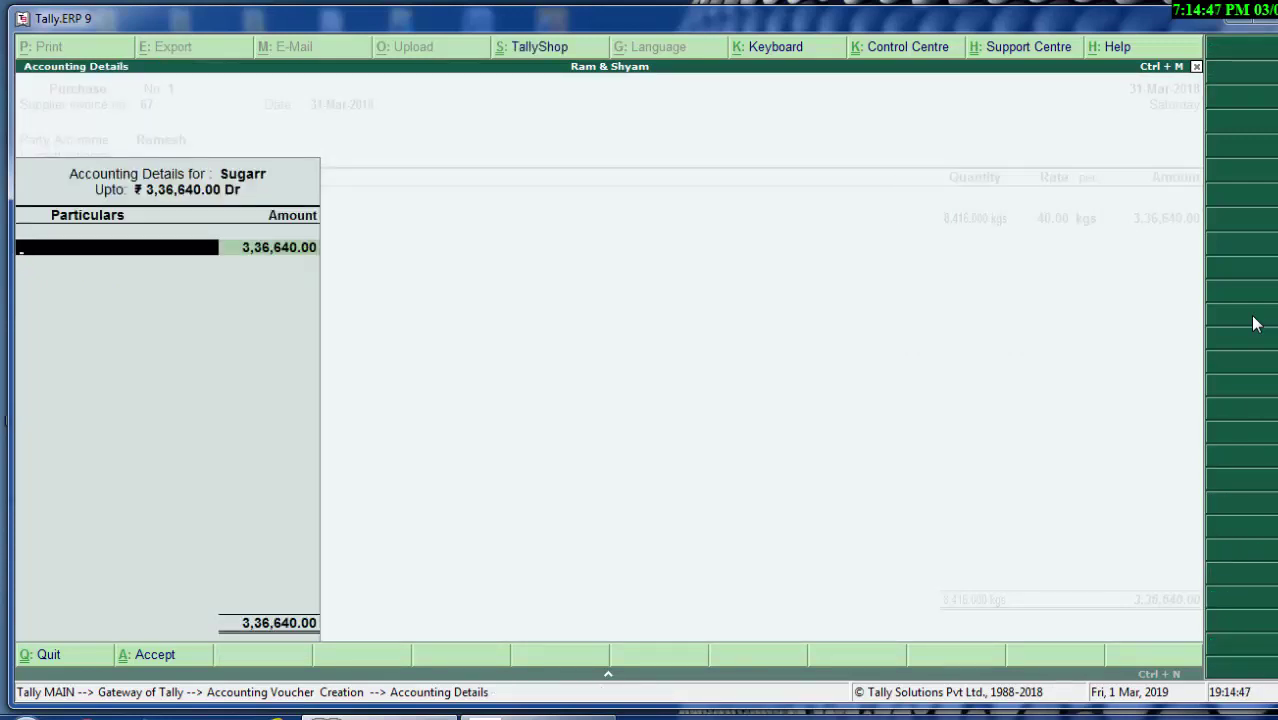
# Step: Abandon a duplicate Sales ledger and quit the accounting allocation screen
pyautogui.hotkey('alt', 'c')
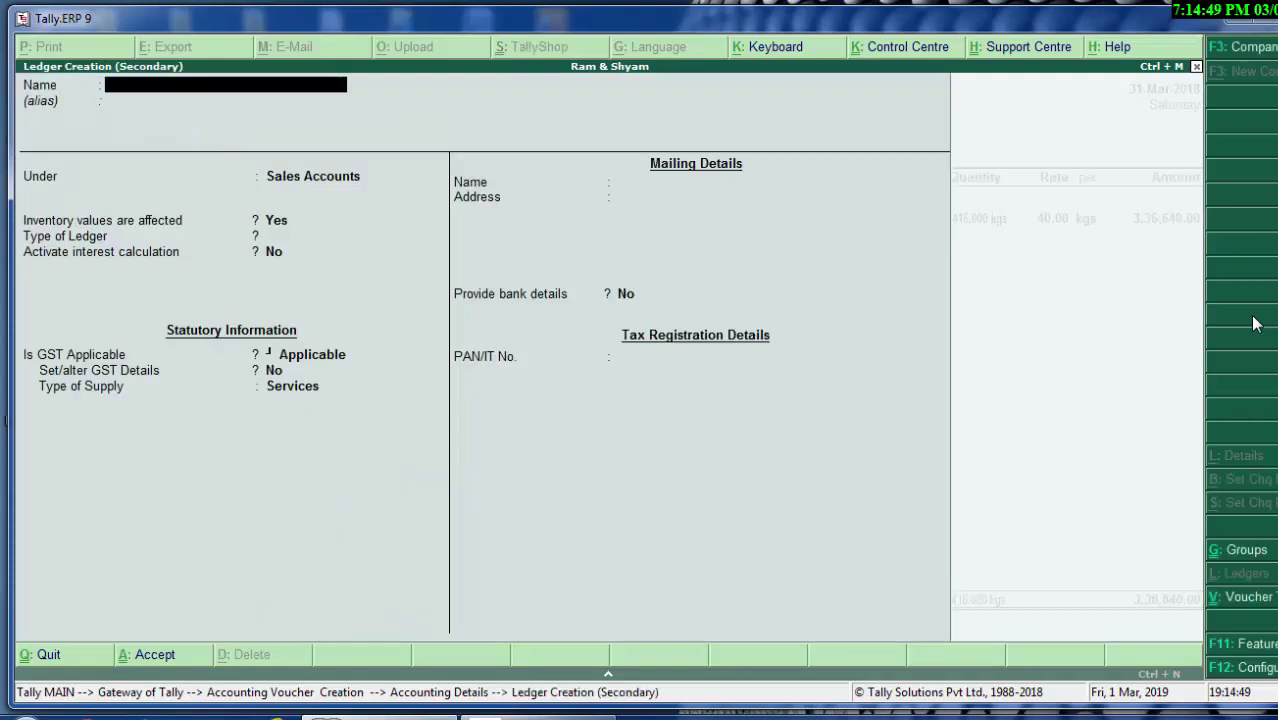
pyautogui.write('Sale')
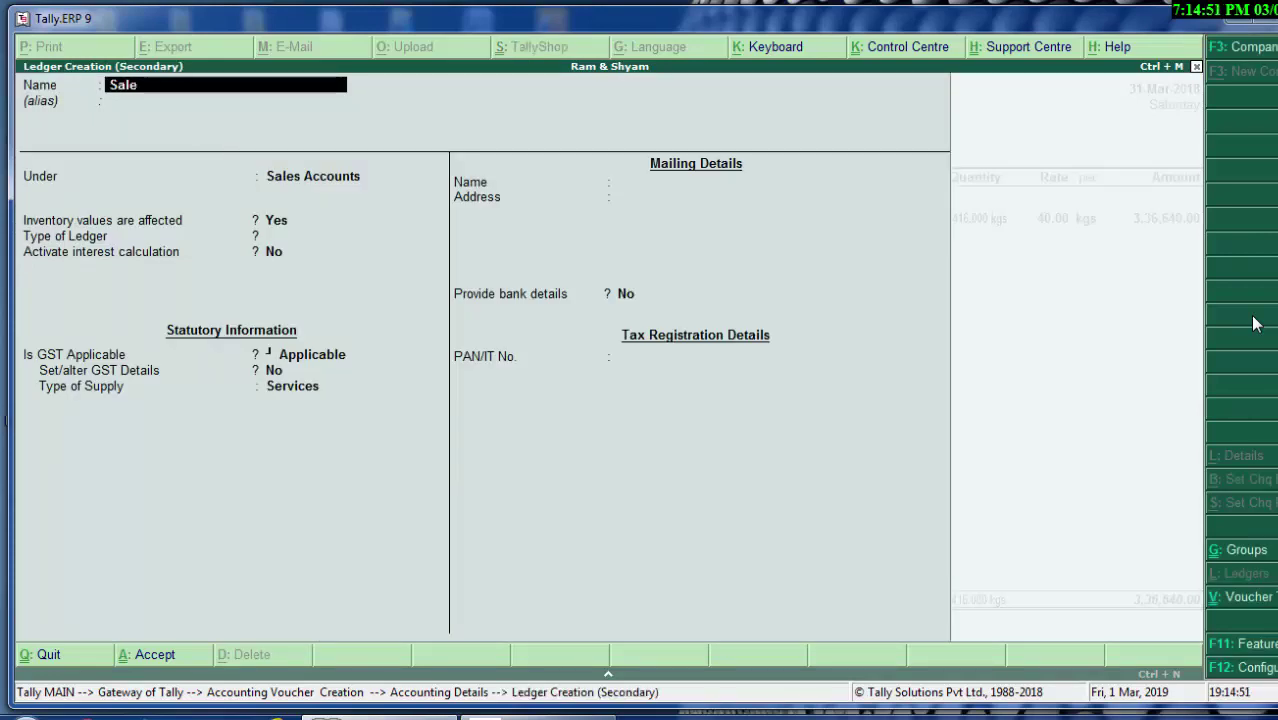
pyautogui.write('s')
pyautogui.press('Return')
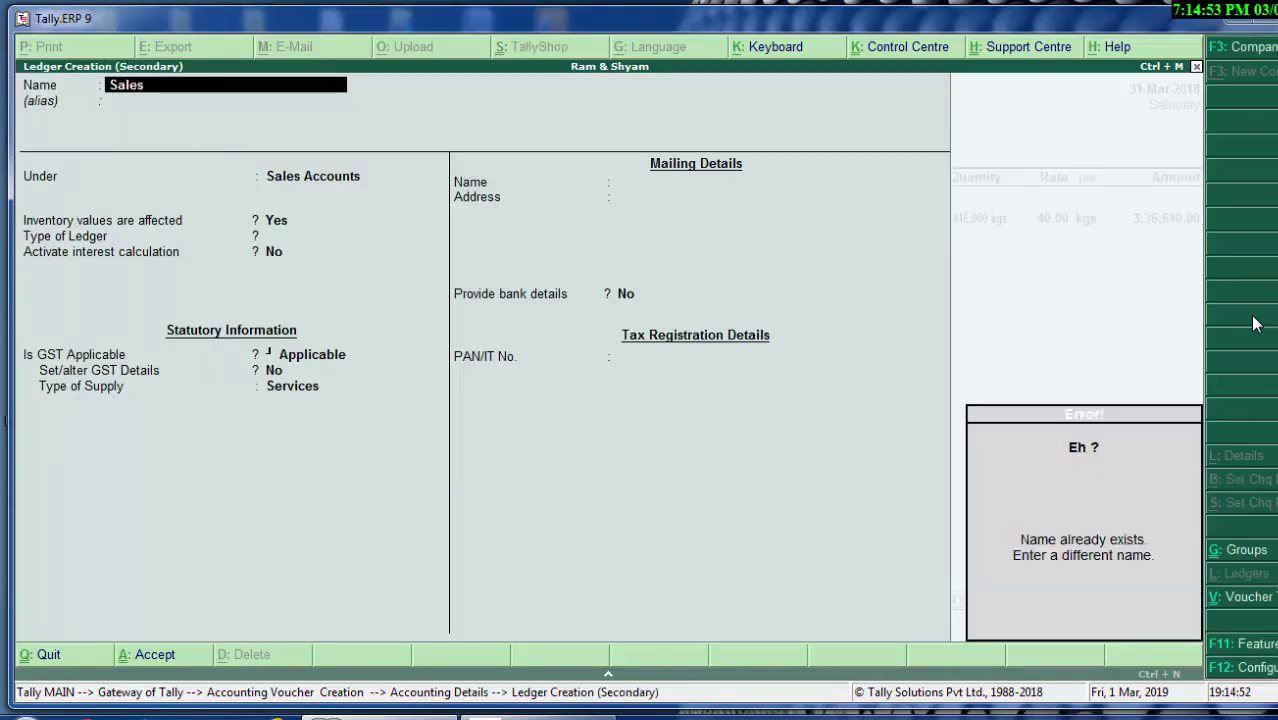
pyautogui.press('Escape')
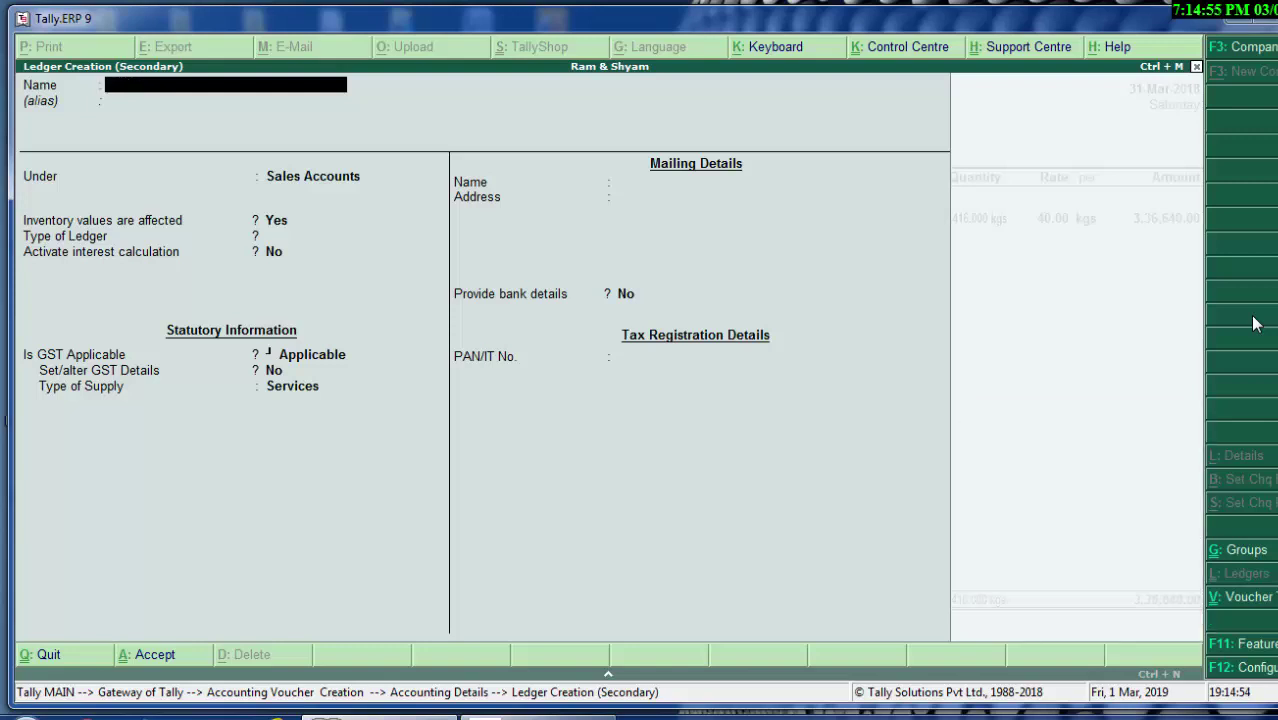
pyautogui.press('Escape')
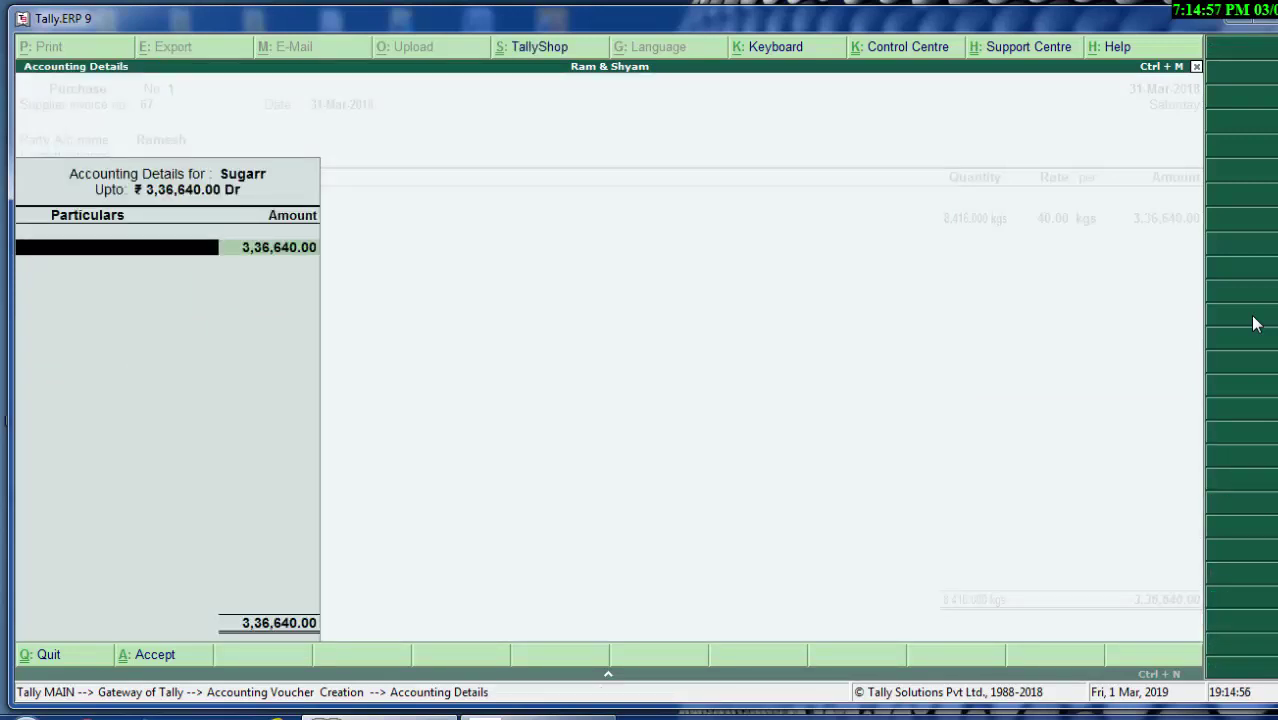
pyautogui.press('Escape')
pyautogui.press('y')
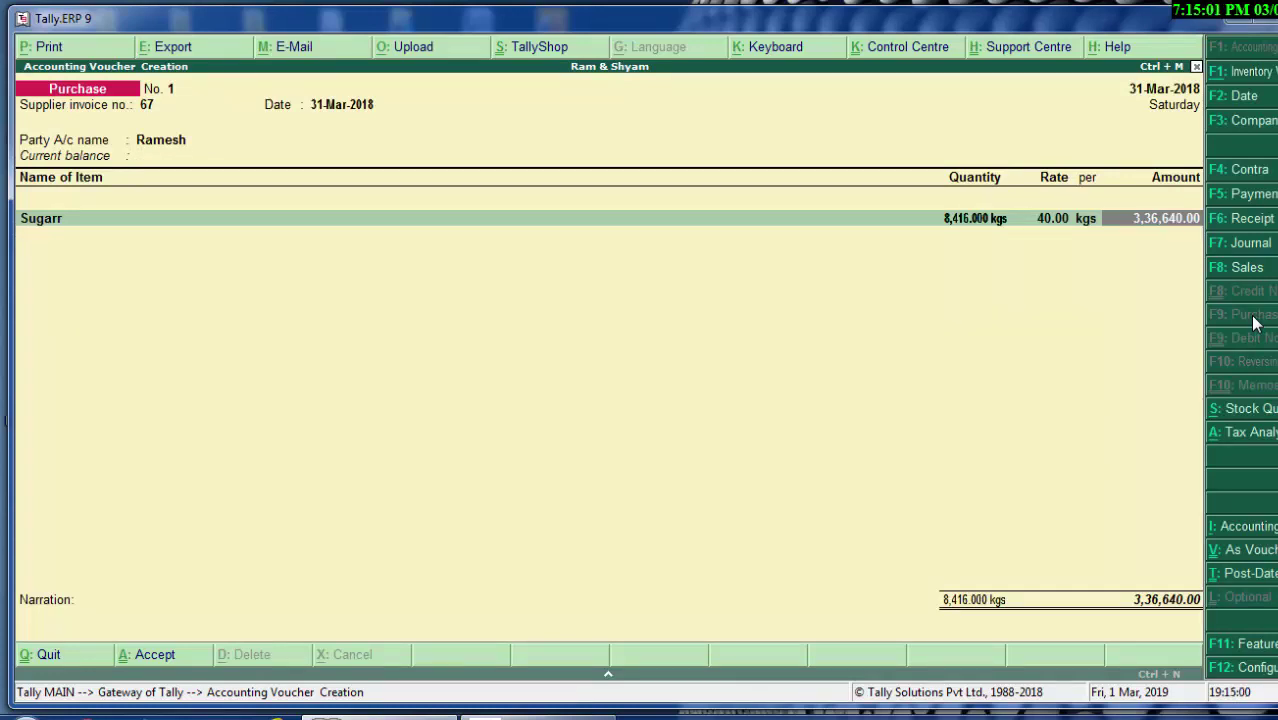
# Step: Create a Purchase ledger under Purchase Accounts from the reopened Sugarr allocation
pyautogui.press('Return')
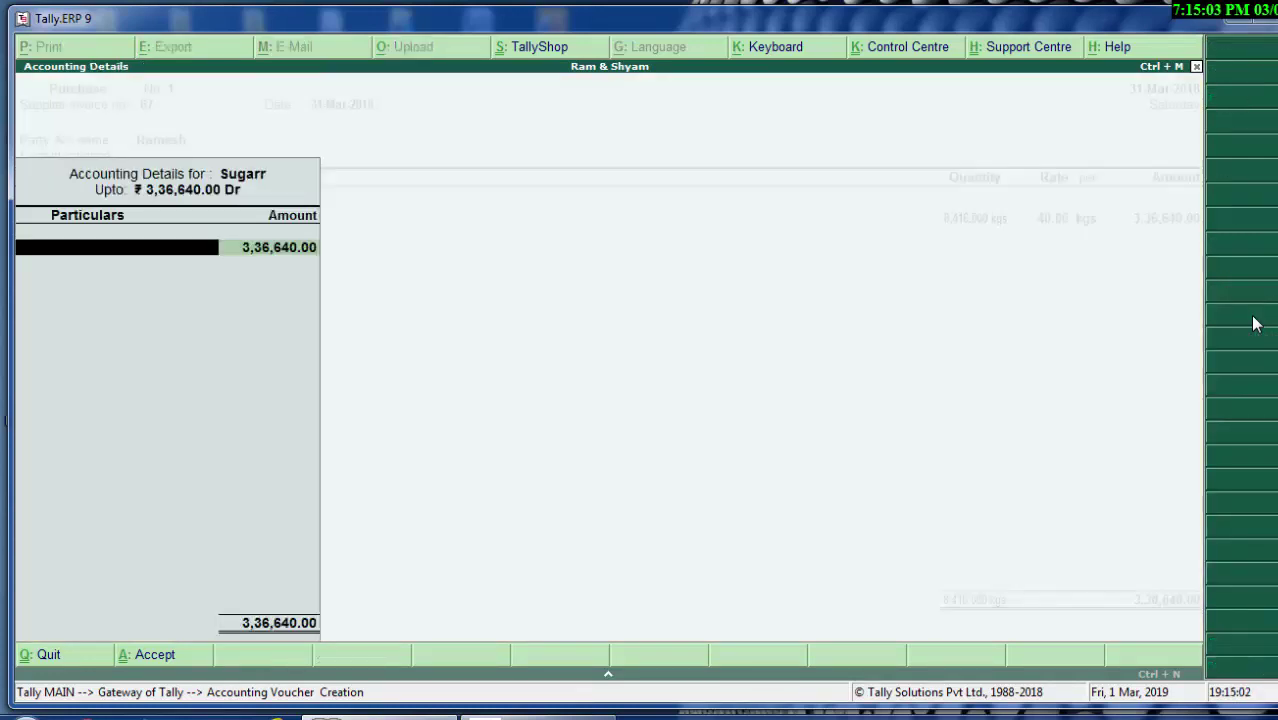
pyautogui.hotkey('alt', 'c')
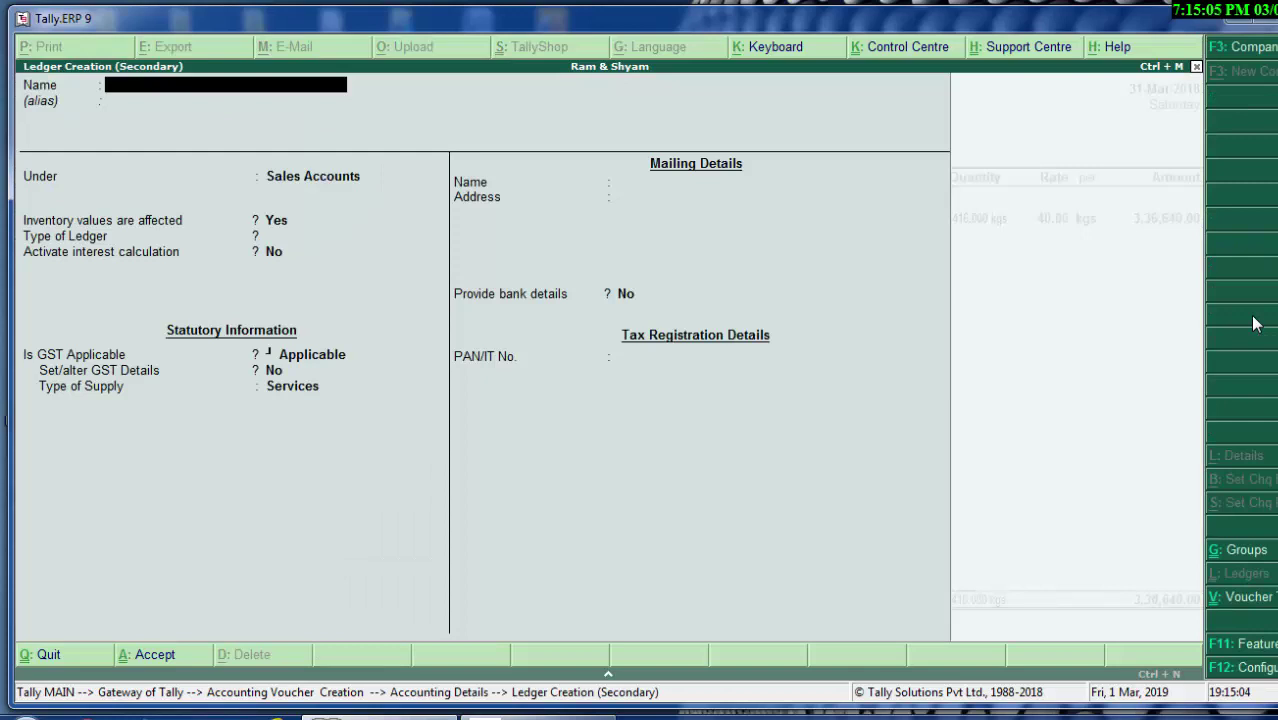
pyautogui.write('Purch')
pyautogui.write('ase')
pyautogui.press('Return')
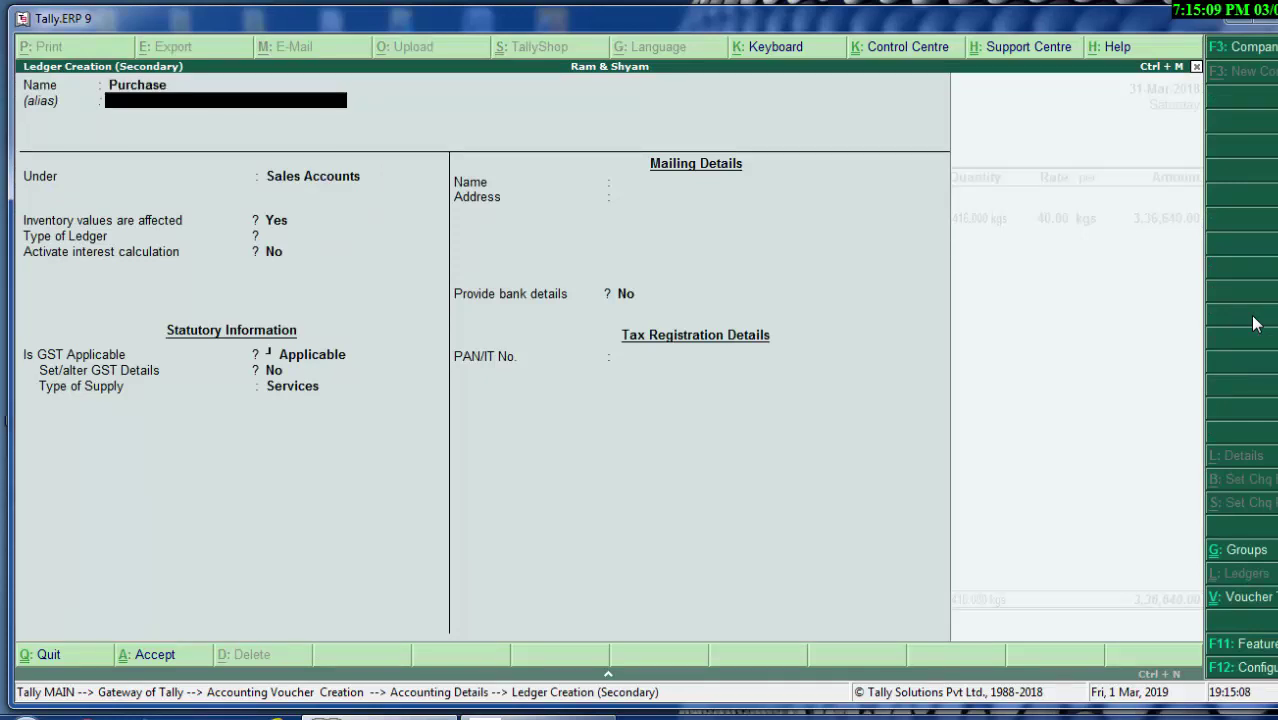
pyautogui.press('Return')
pyautogui.press('Return')
pyautogui.press('BackSpace')
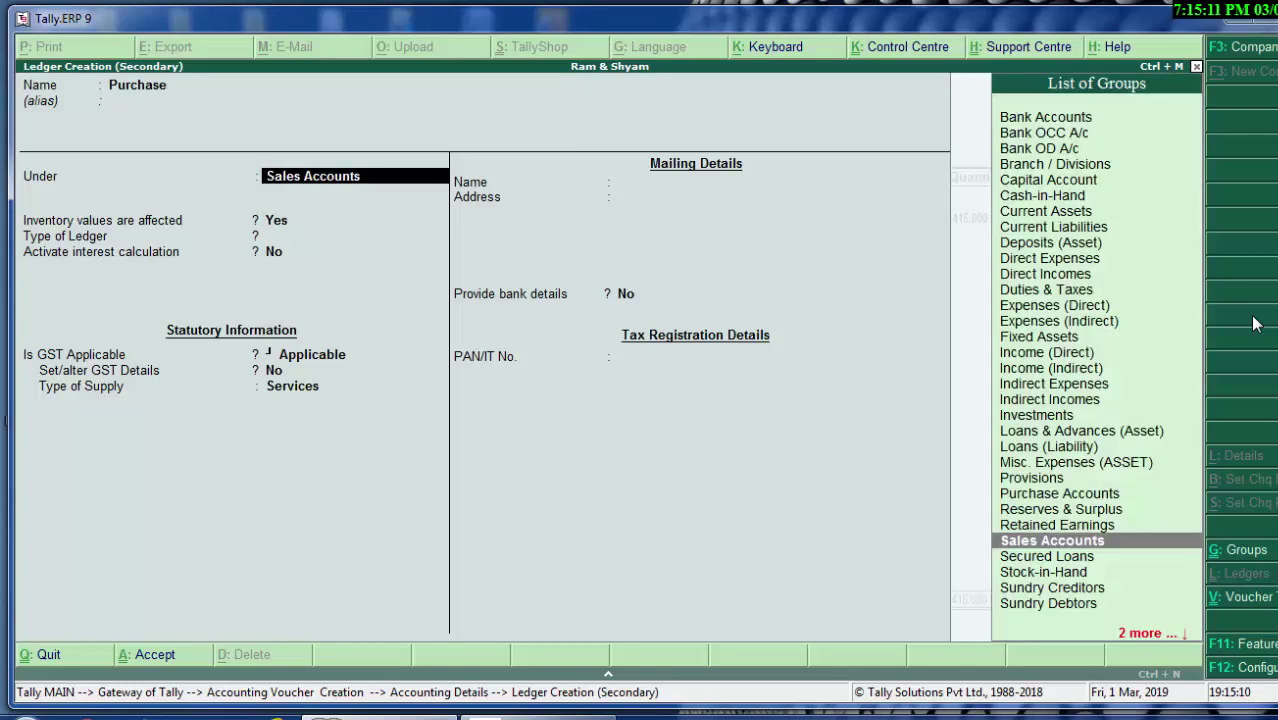
pyautogui.write('P')
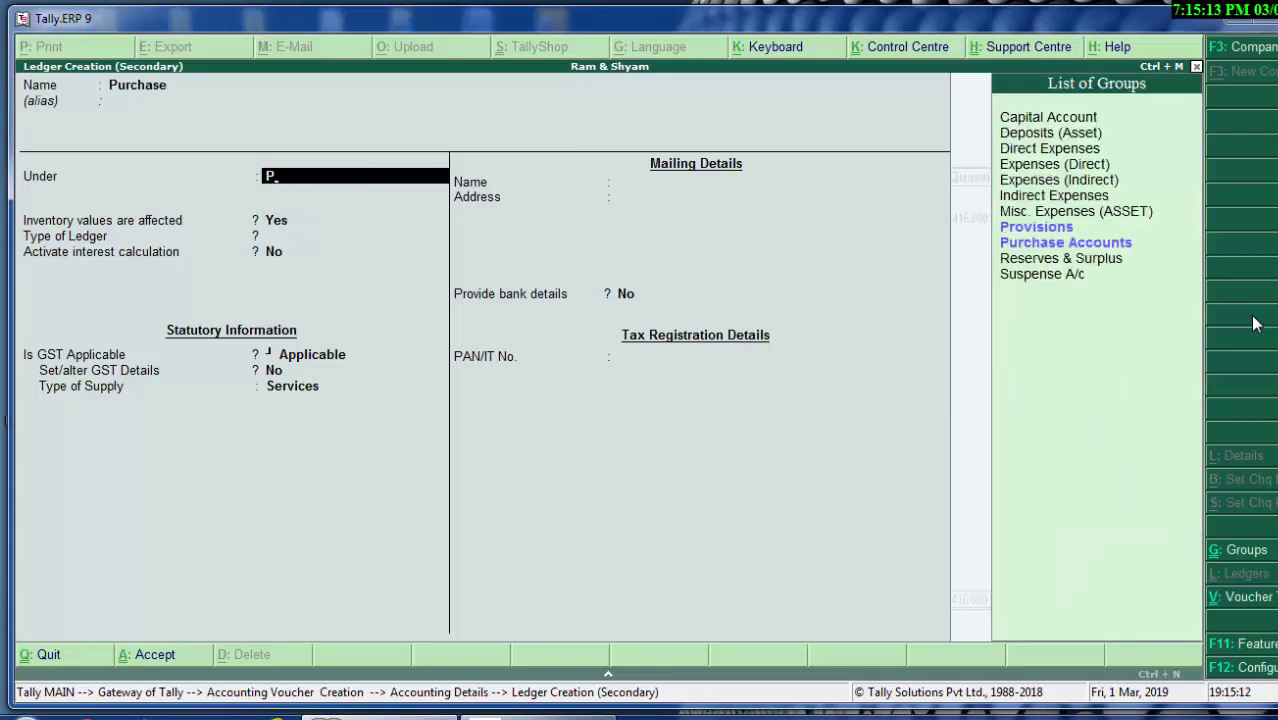
pyautogui.press('Down')
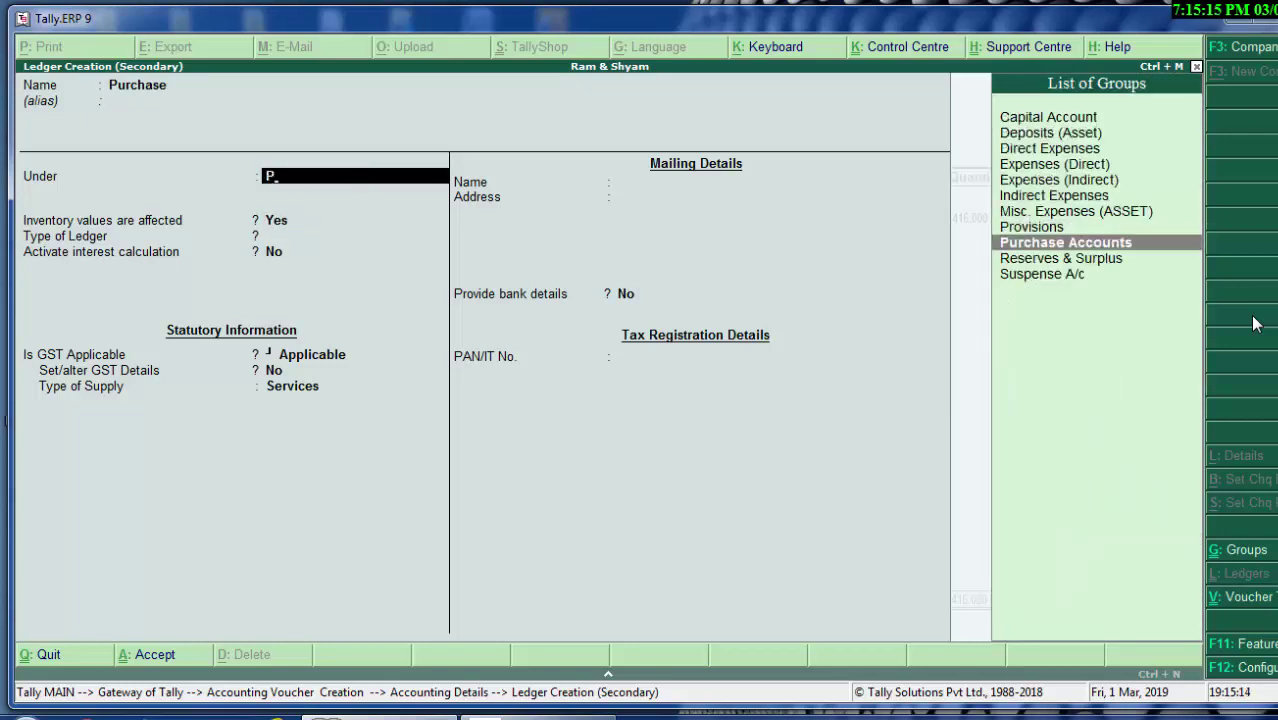
pyautogui.press('Return')
pyautogui.press('Return')
pyautogui.press('Return')
pyautogui.press('Return')
pyautogui.press('Return')
pyautogui.press('Return')
pyautogui.press('Return')
pyautogui.press('Return')
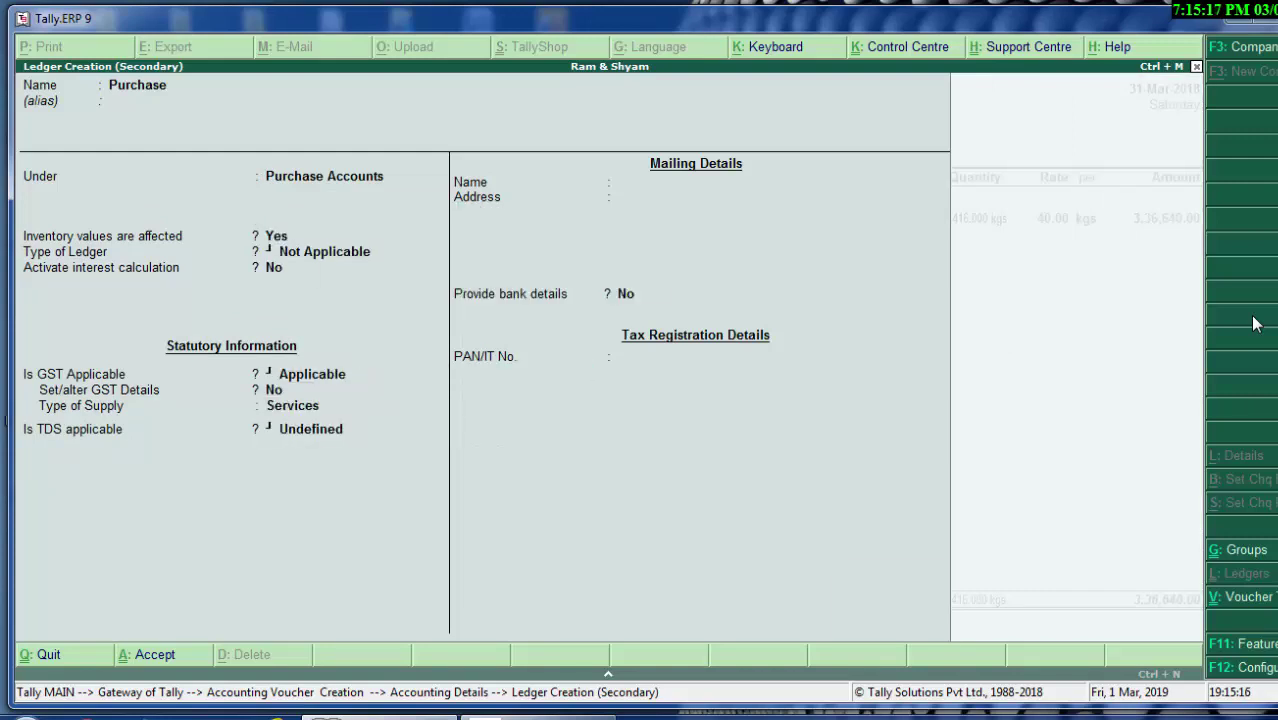
pyautogui.press('Return')
pyautogui.press('Return')
pyautogui.press('Return')
pyautogui.press('Return')
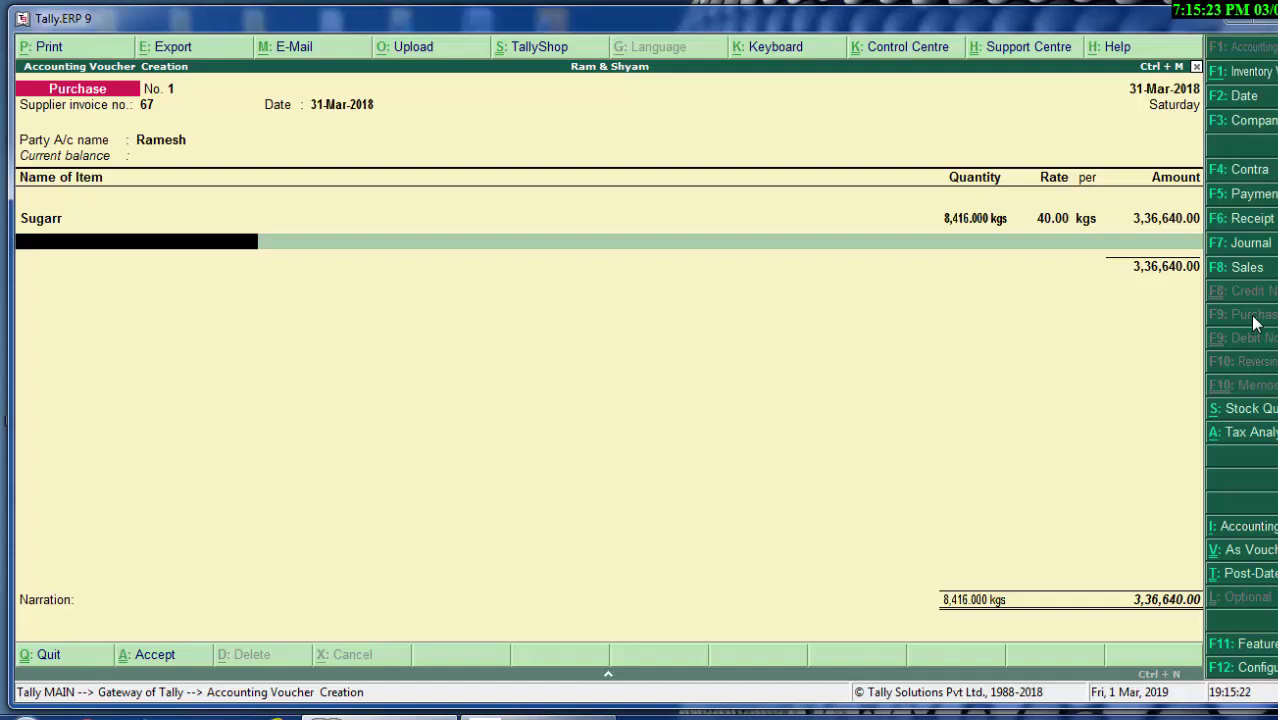
# Step: Start a new stock item named Milk Powder for Children
pyautogui.hotkey('alt', 'c')
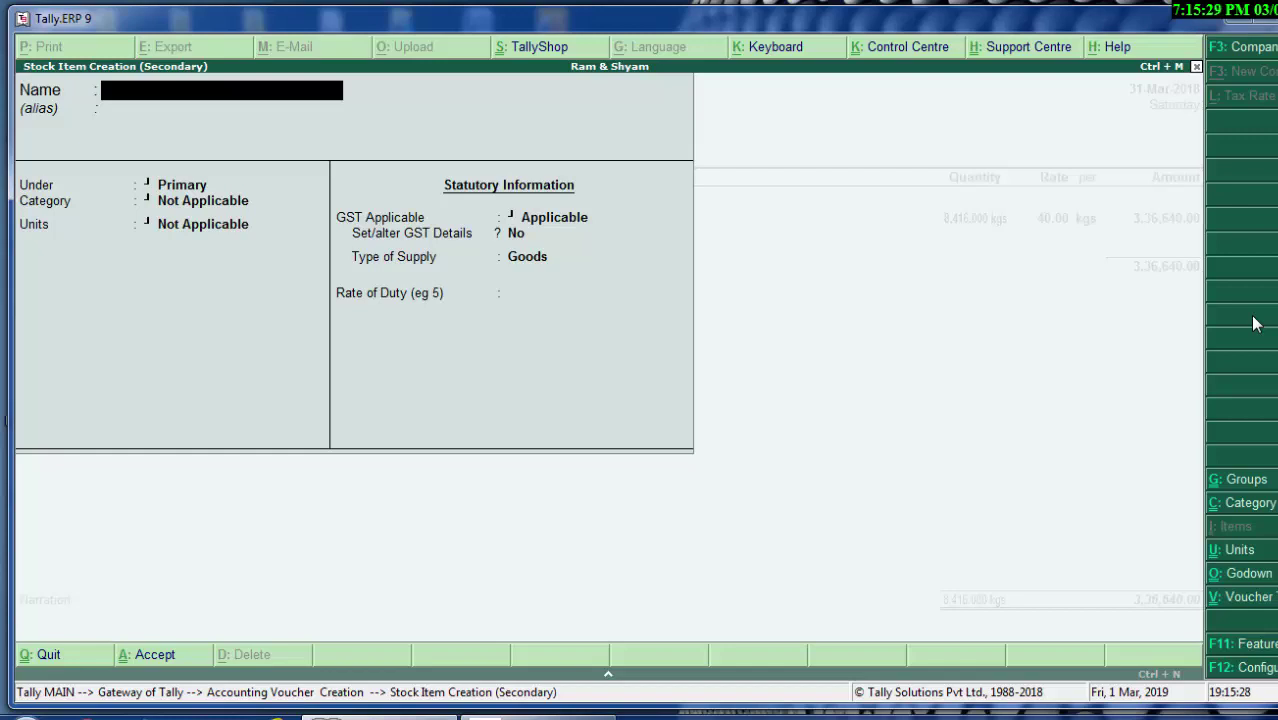
pyautogui.write('Milk ')
pyautogui.write('Po')
pyautogui.write('wder')
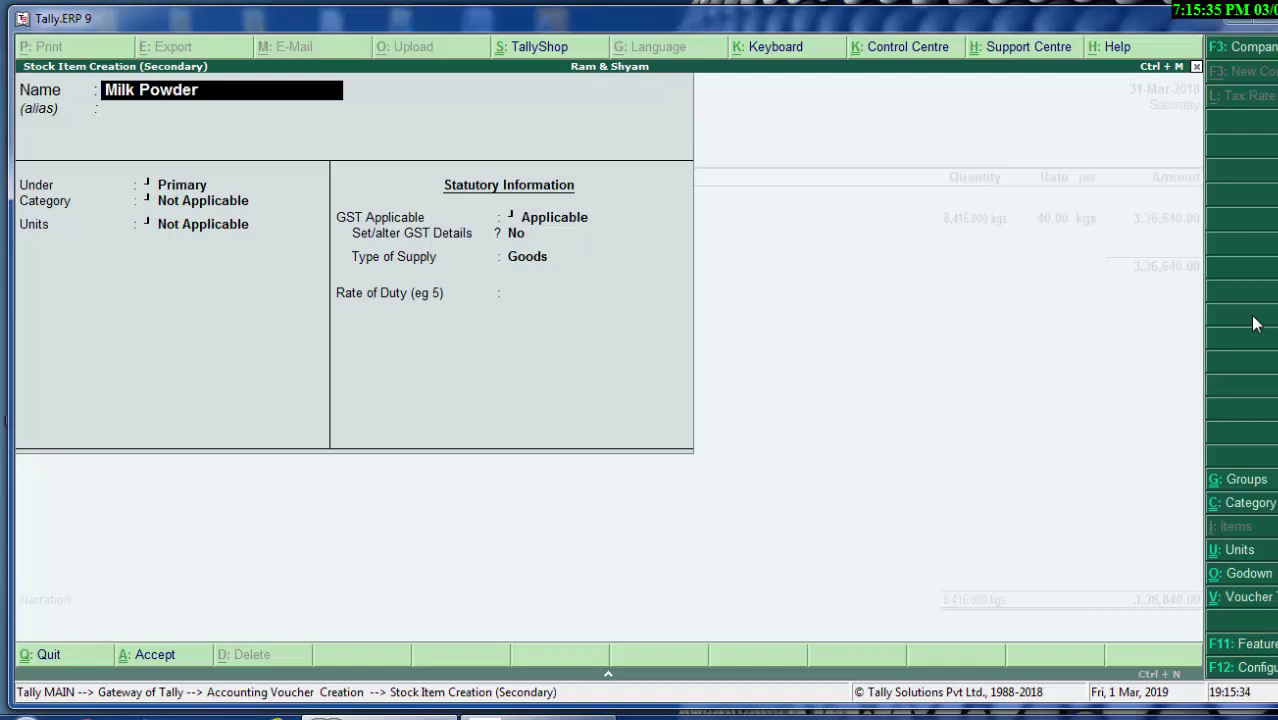
pyautogui.write(' for')
pyautogui.write(' c')
pyautogui.press('BackSpace')
pyautogui.write('Chil')
pyautogui.write('dren')
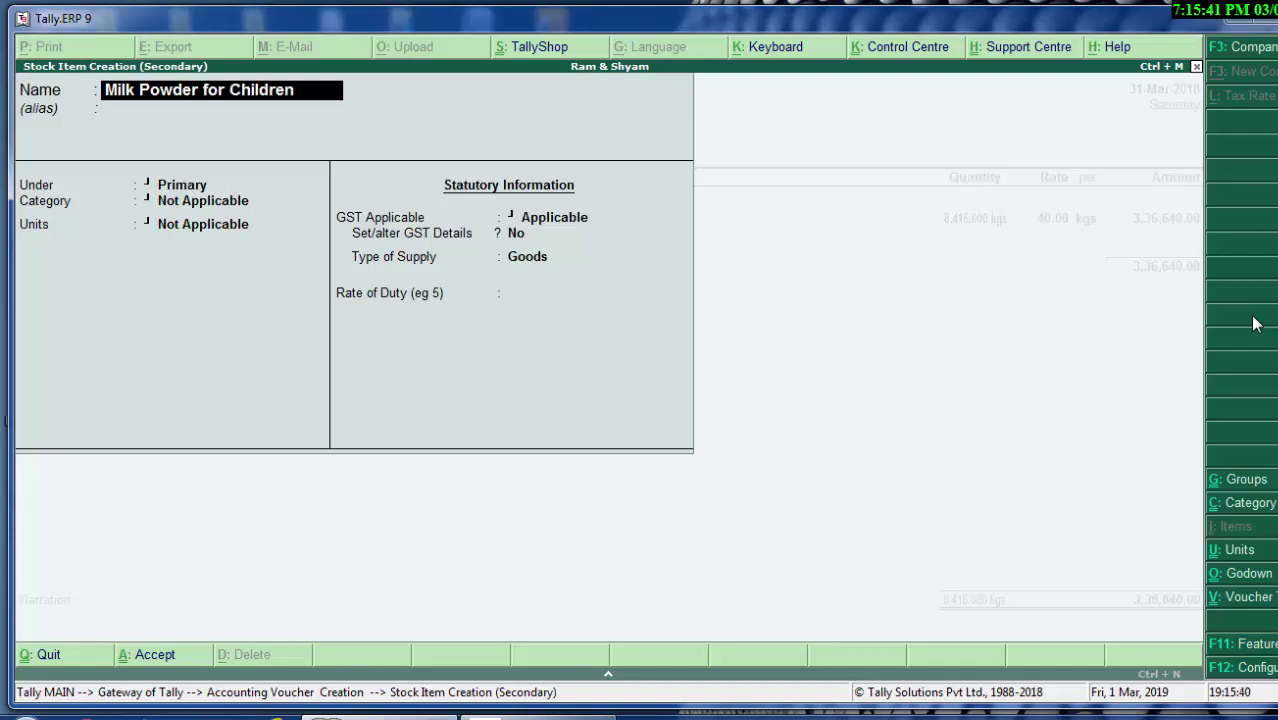
pyautogui.press('Return')
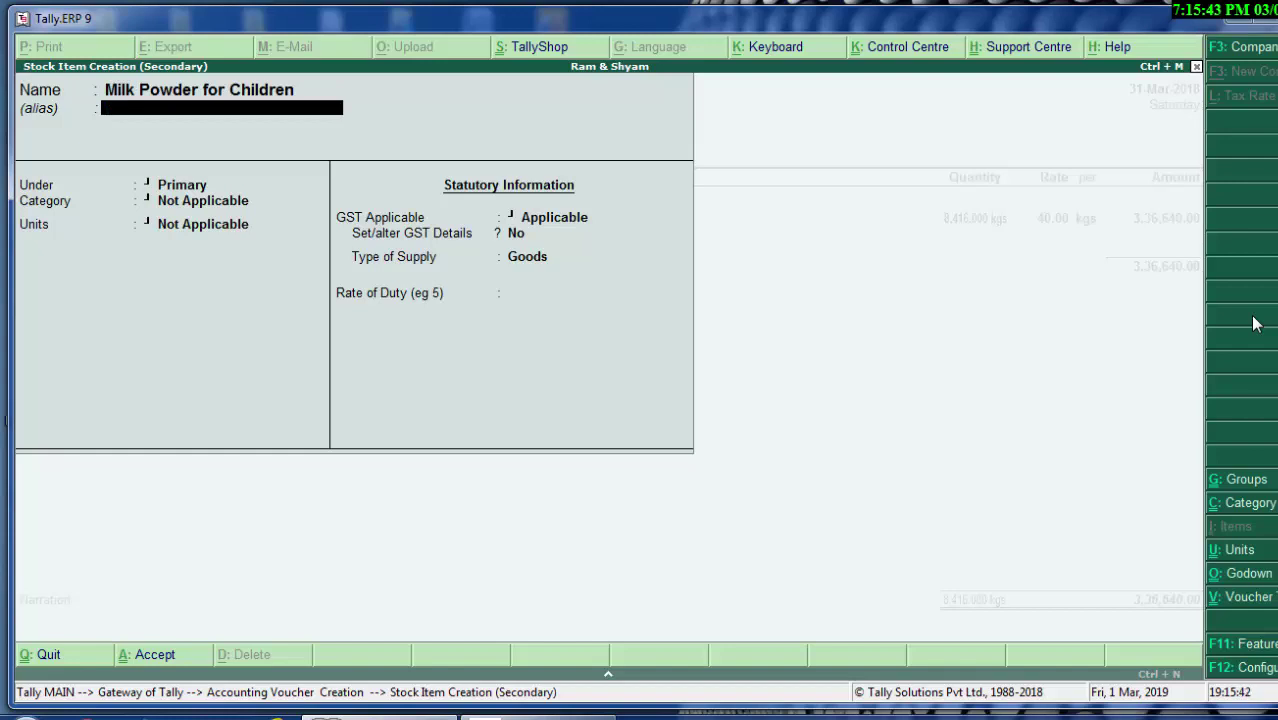
pyautogui.press('Return')
pyautogui.press('Return')
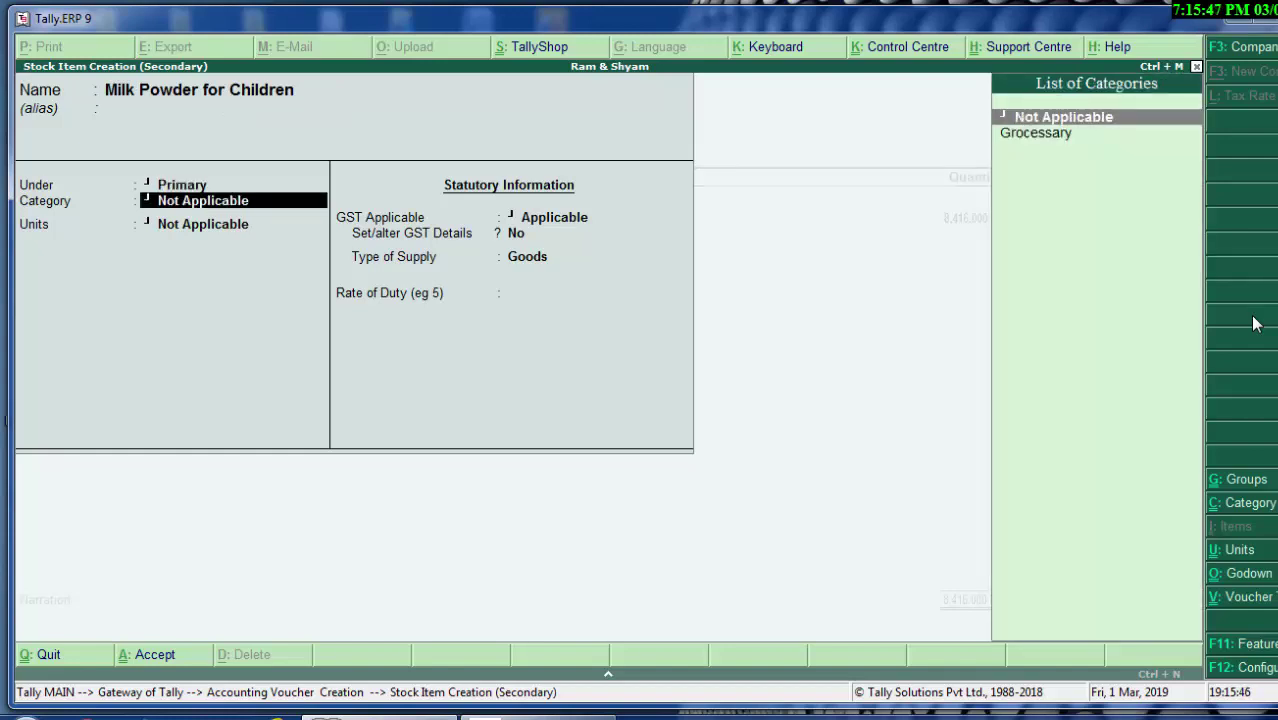
# Step: Create a Baby Food category for it and set unit kgs, GST applicable, rate of duty 0
pyautogui.hotkey('alt', 'c')
pyautogui.write('Ba')
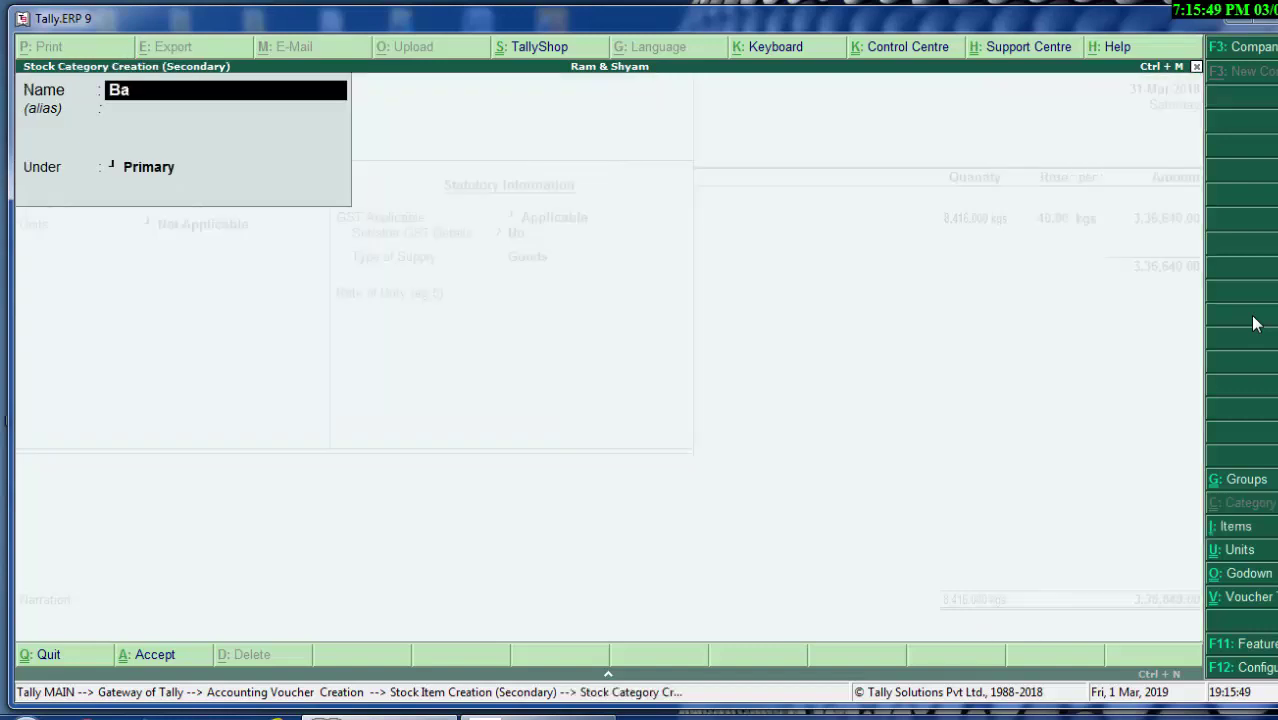
pyautogui.write('by F')
pyautogui.write('ood')
pyautogui.press('Return')
pyautogui.press('Return')
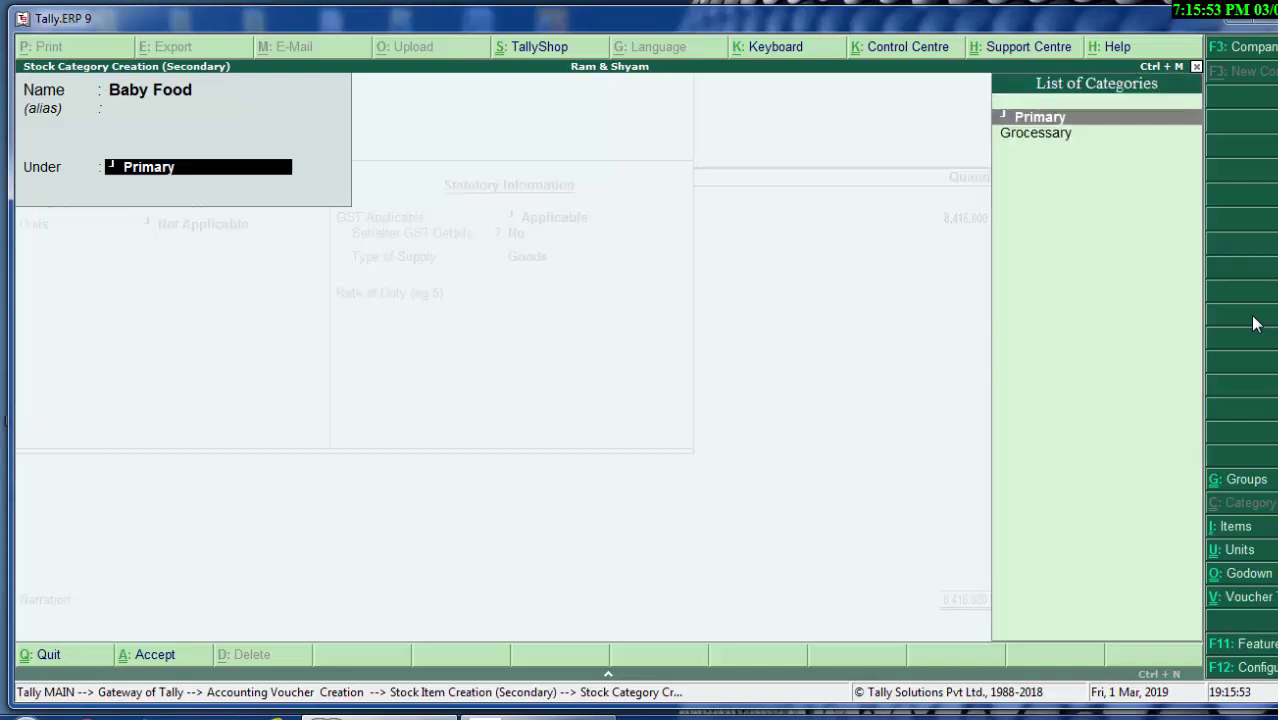
pyautogui.press('Return')
pyautogui.press('Return')
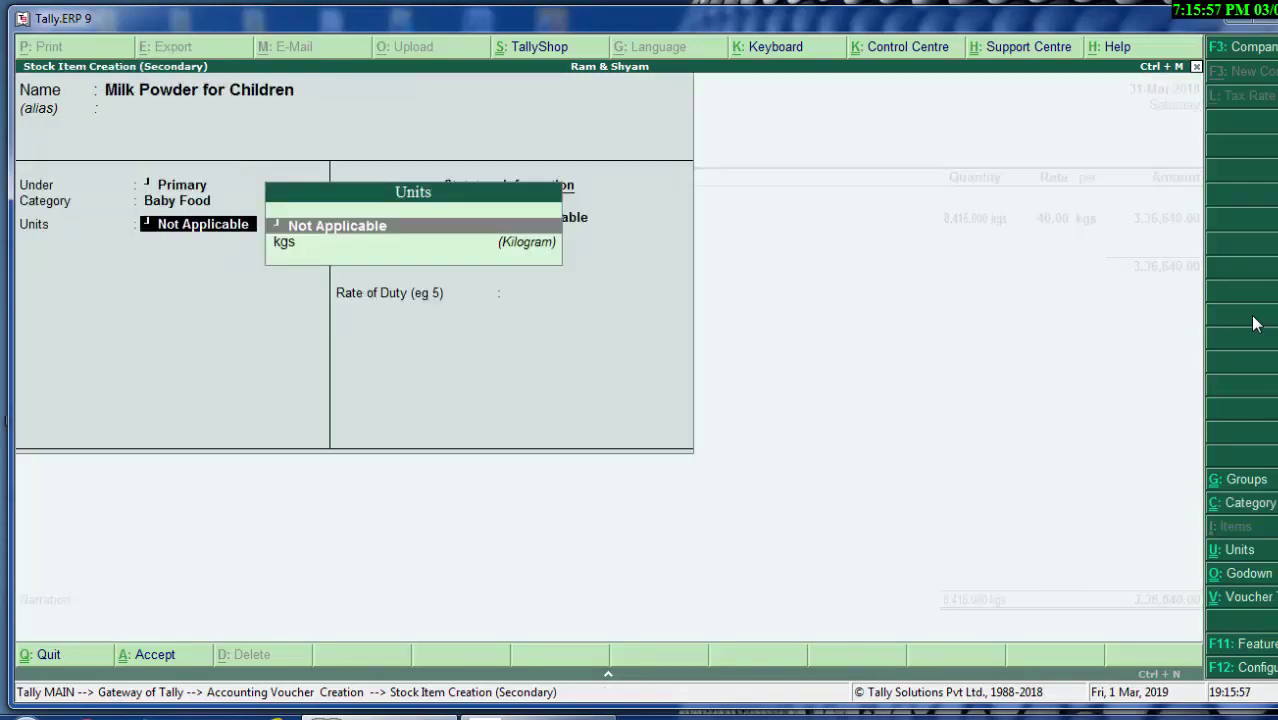
pyautogui.press('Down')
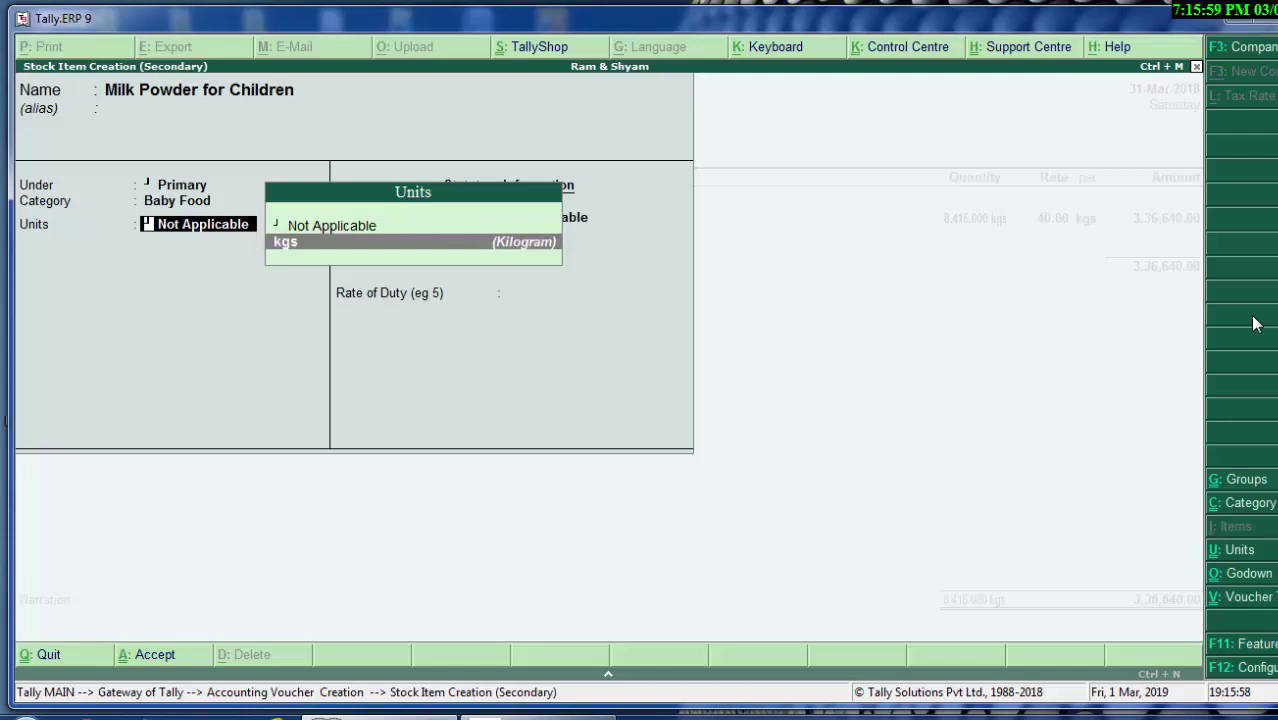
pyautogui.press('Return')
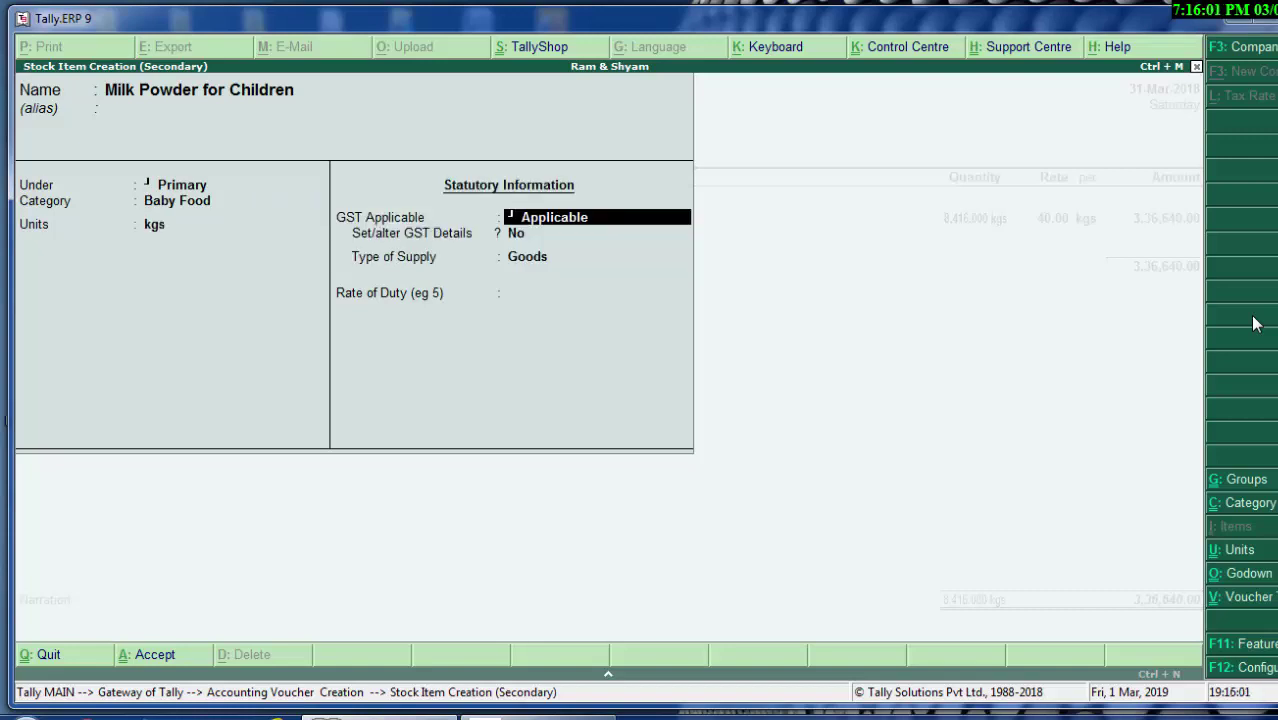
pyautogui.press('Return')
pyautogui.press('Return')
pyautogui.press('Return')
pyautogui.press('Return')
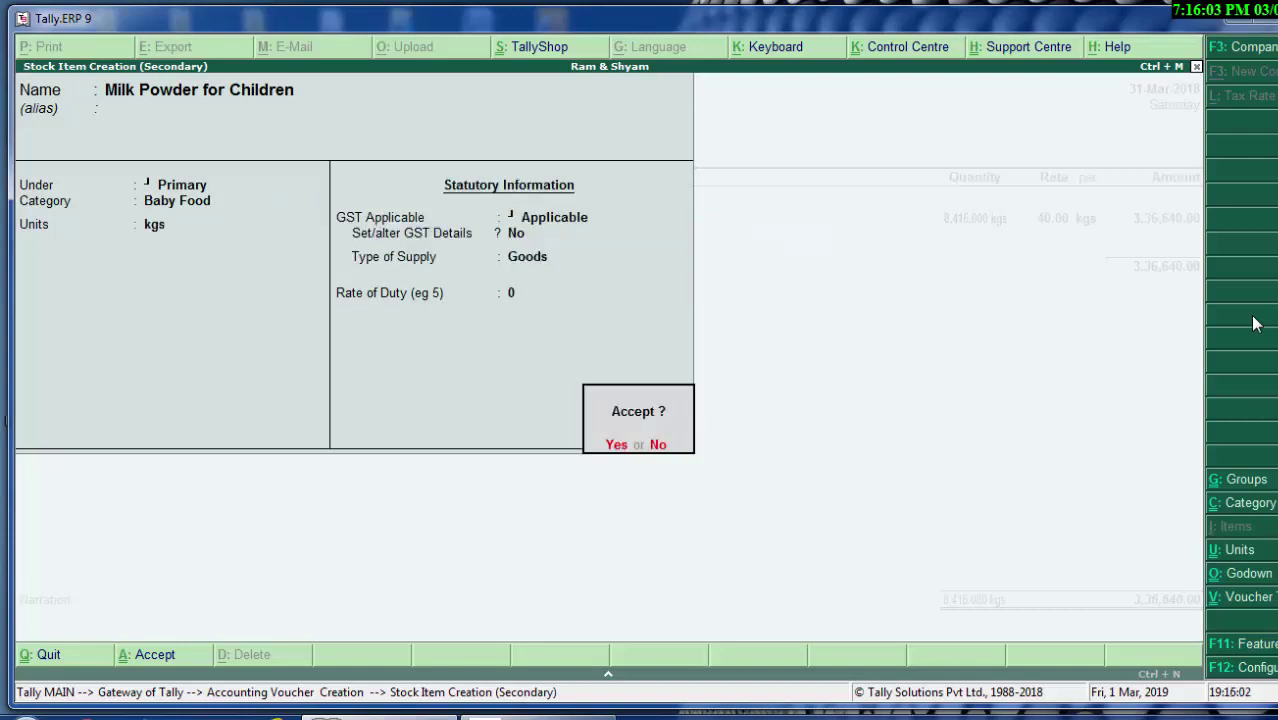
pyautogui.press('Return')
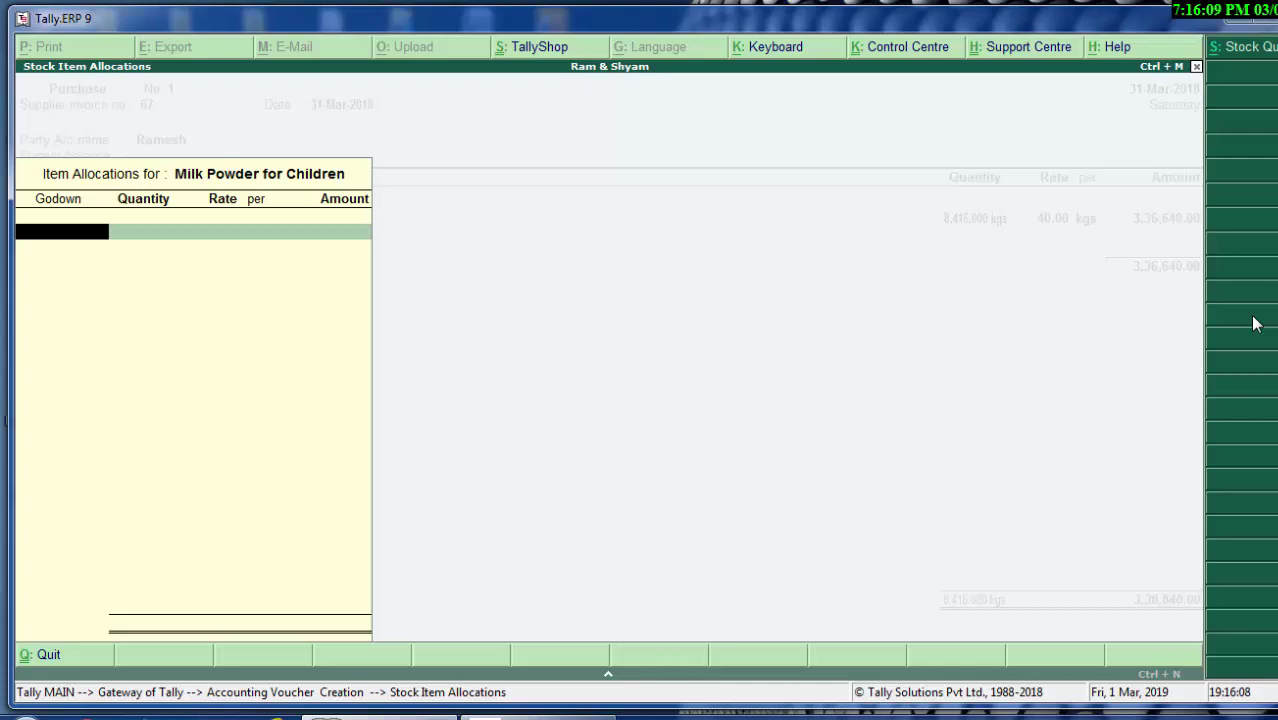
# Step: Allocate 6,790 kgs of Milk Powder for Children to Lucknow at 500 per kg
pyautogui.write('L')
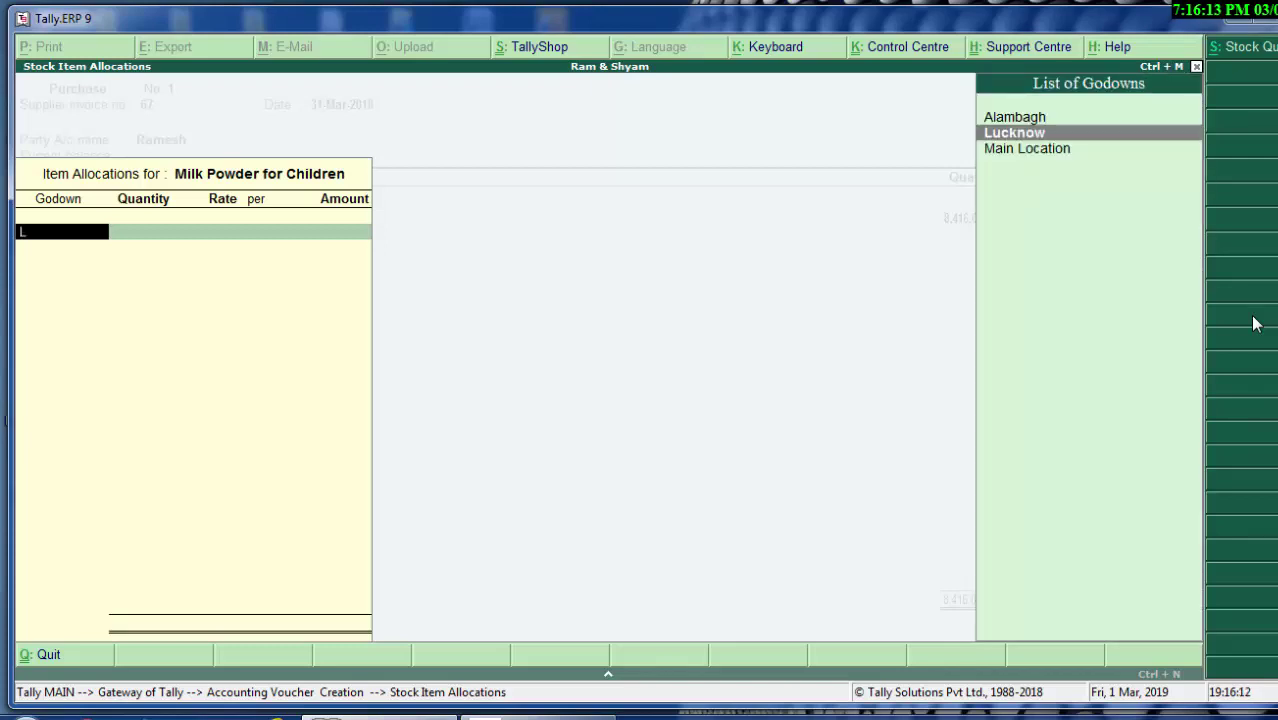
pyautogui.press('Return')
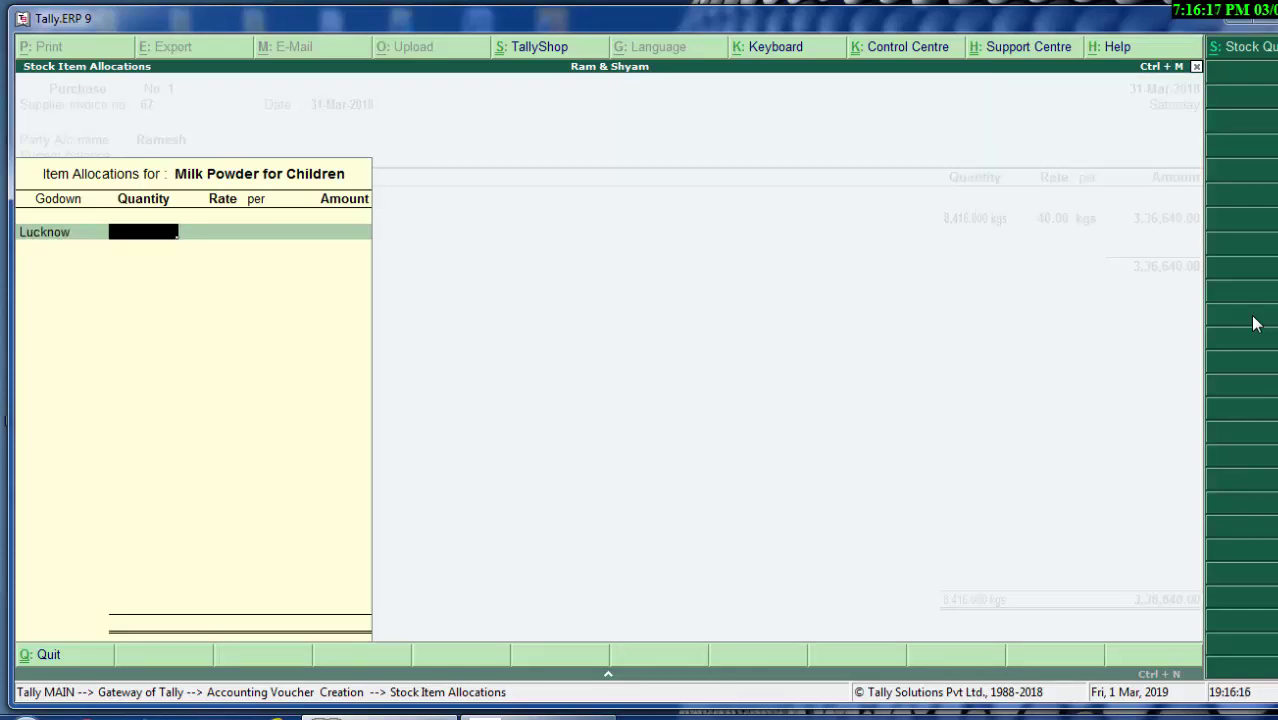
pyautogui.write('6790')
pyautogui.press('Return')
pyautogui.write('5')
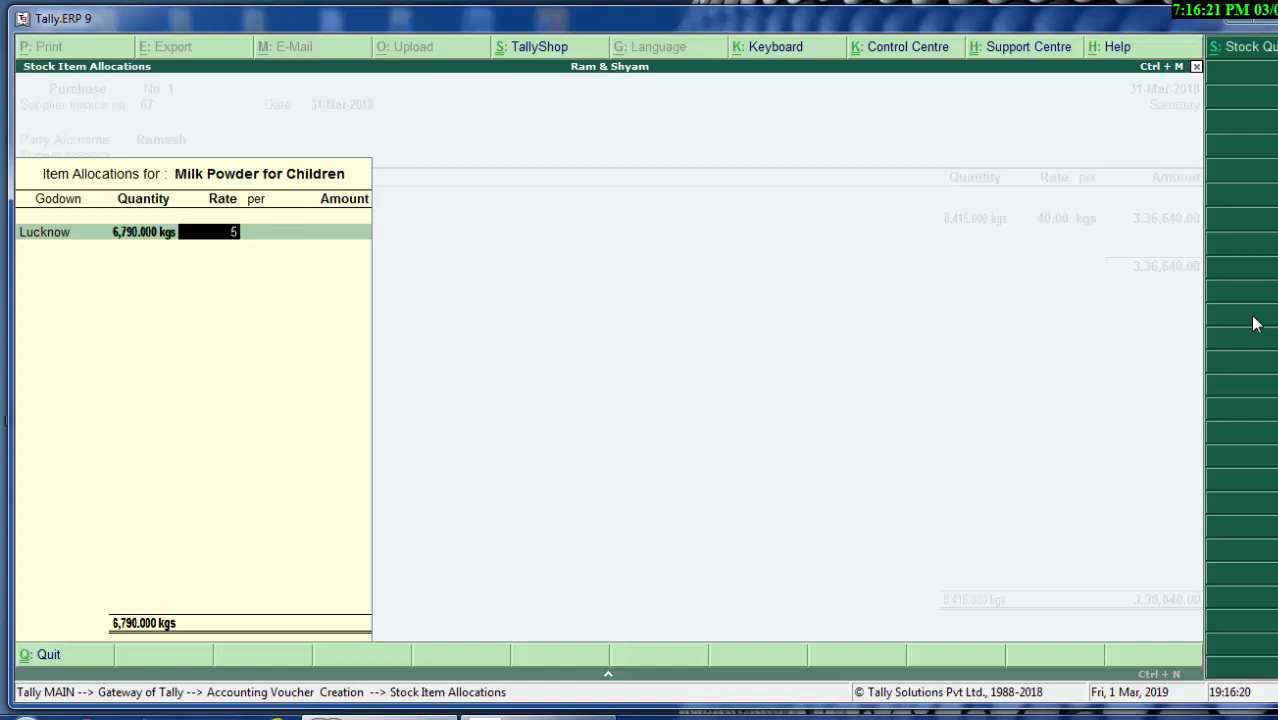
pyautogui.write('00')
pyautogui.press('Return')
pyautogui.press('Return')
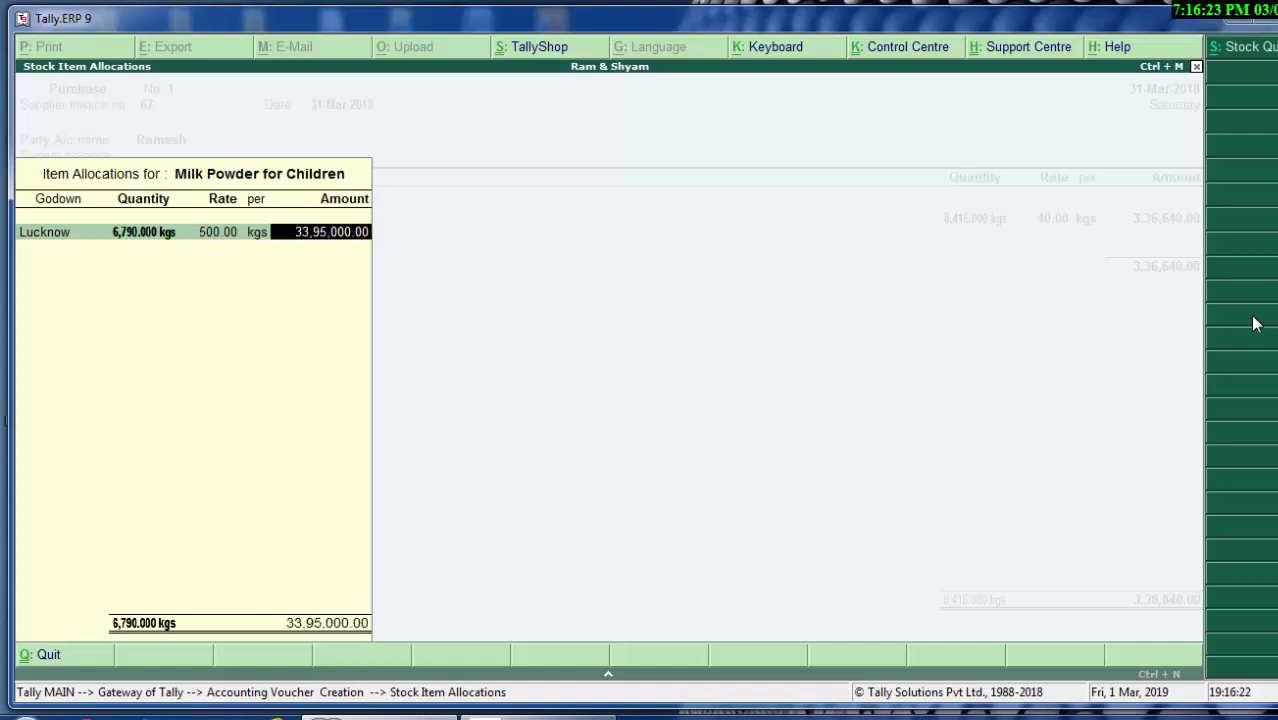
pyautogui.press('Return')
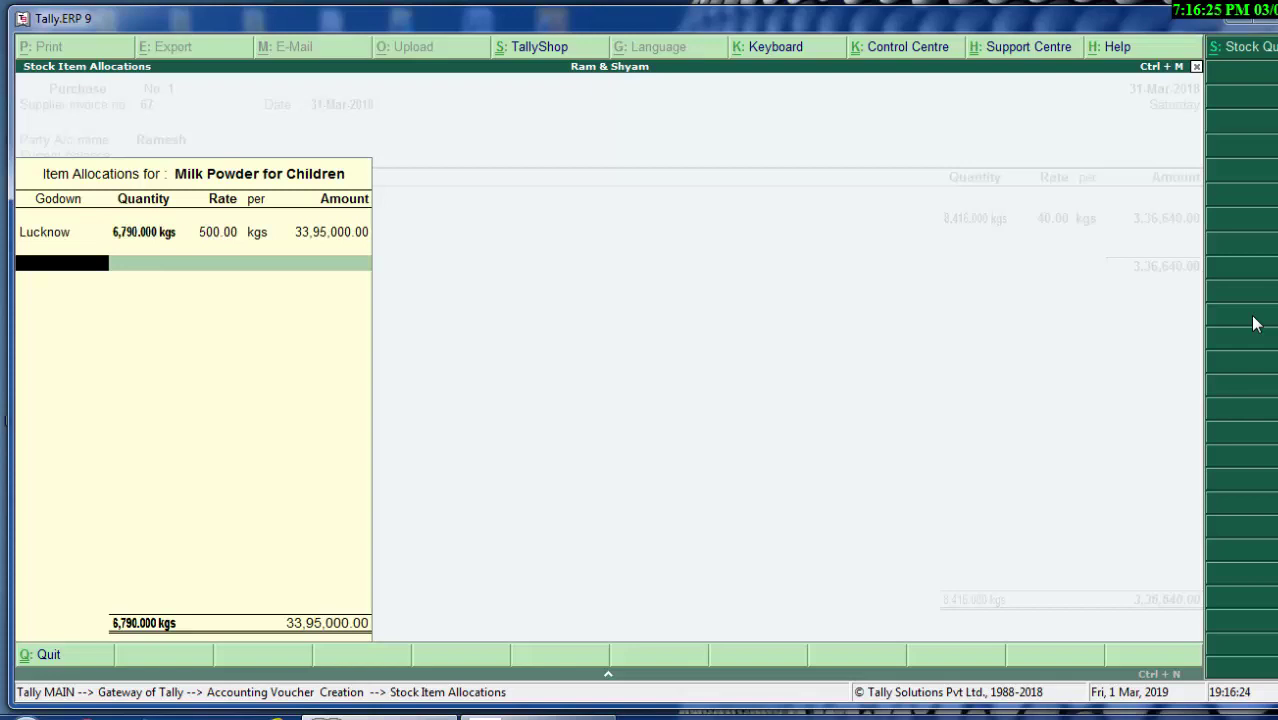
# Step: Add 678 kgs to Alambagh and 567 kgs to Deoria at the same rate
pyautogui.write('A')
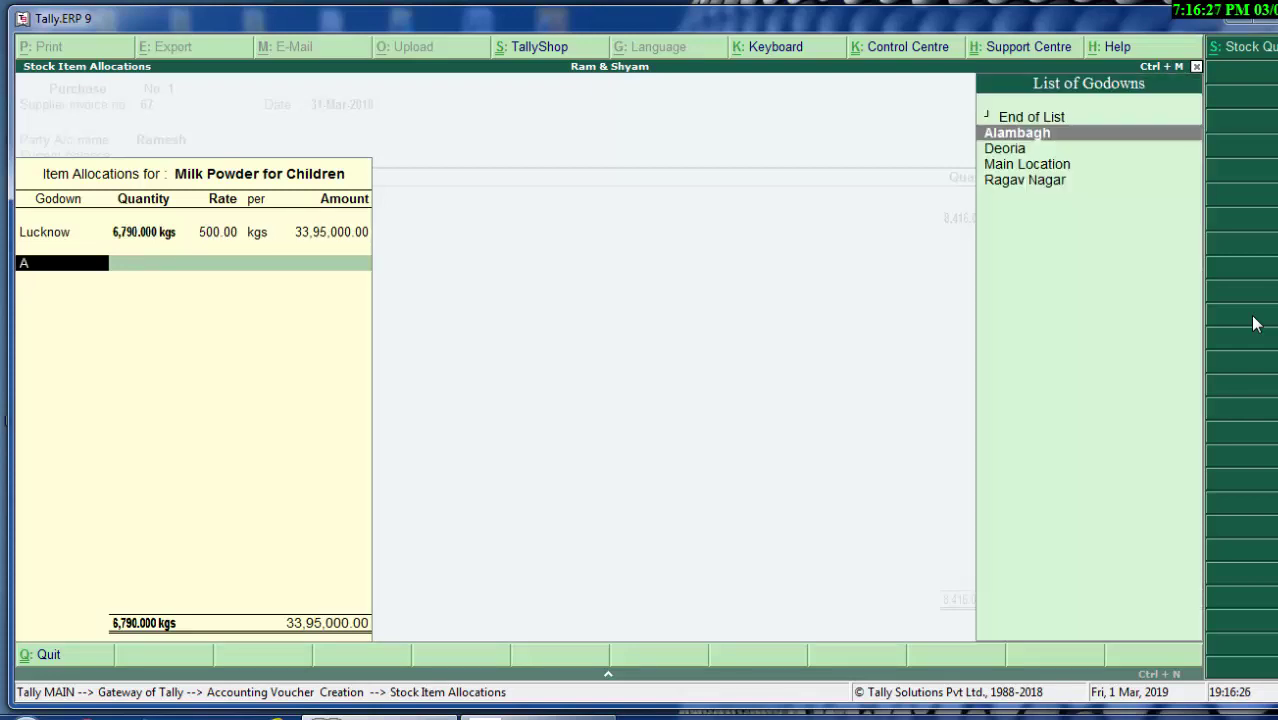
pyautogui.press('Return')
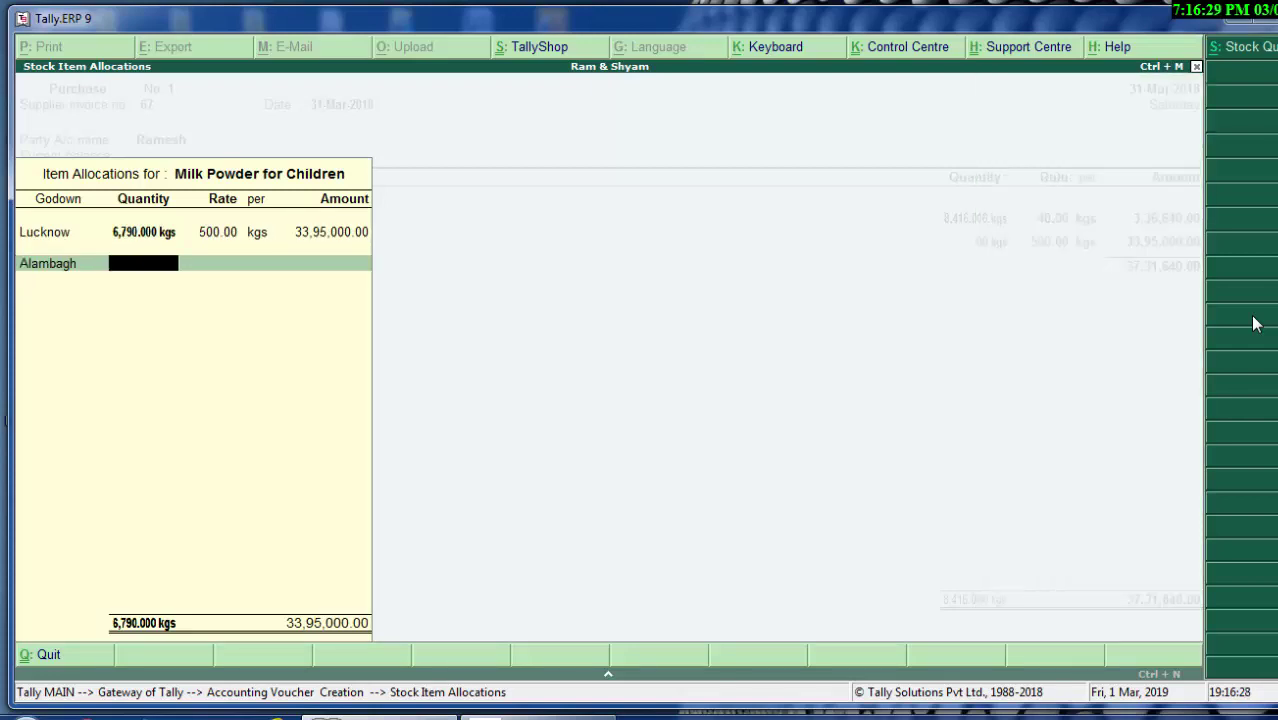
pyautogui.write('678')
pyautogui.press('Return')
pyautogui.press('Return')
pyautogui.write('D')
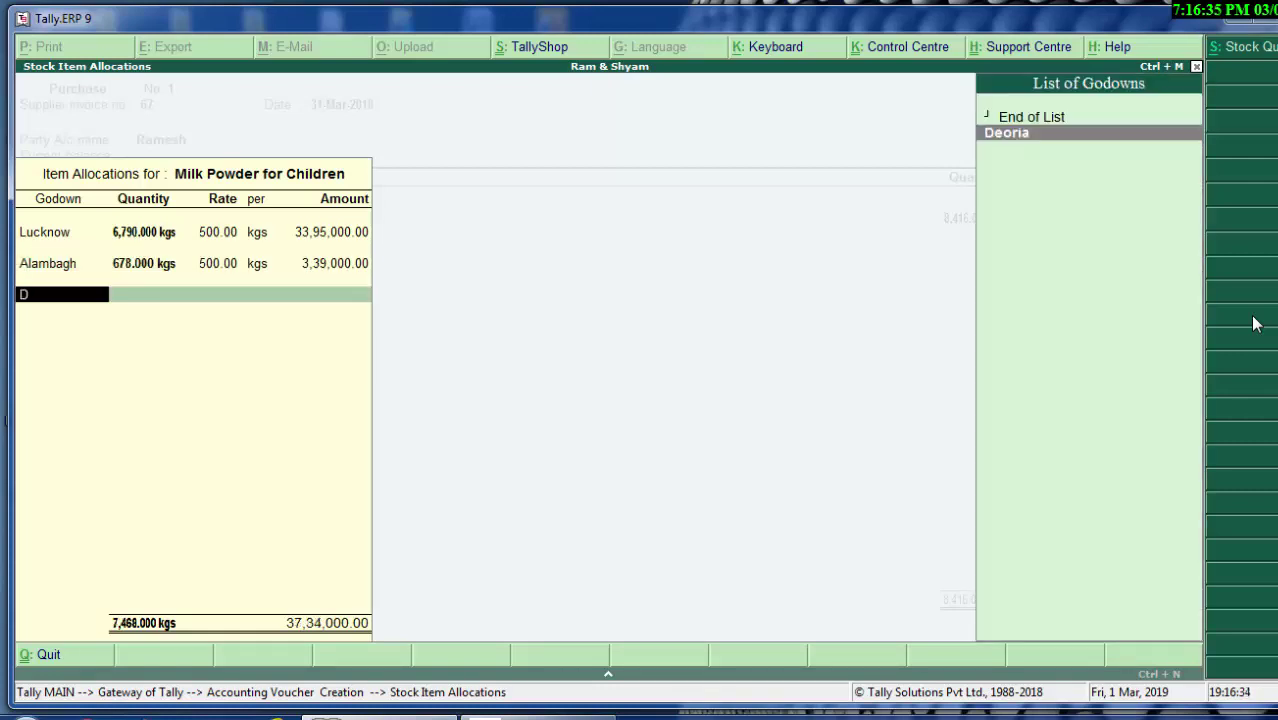
pyautogui.press('Return')
pyautogui.write('567')
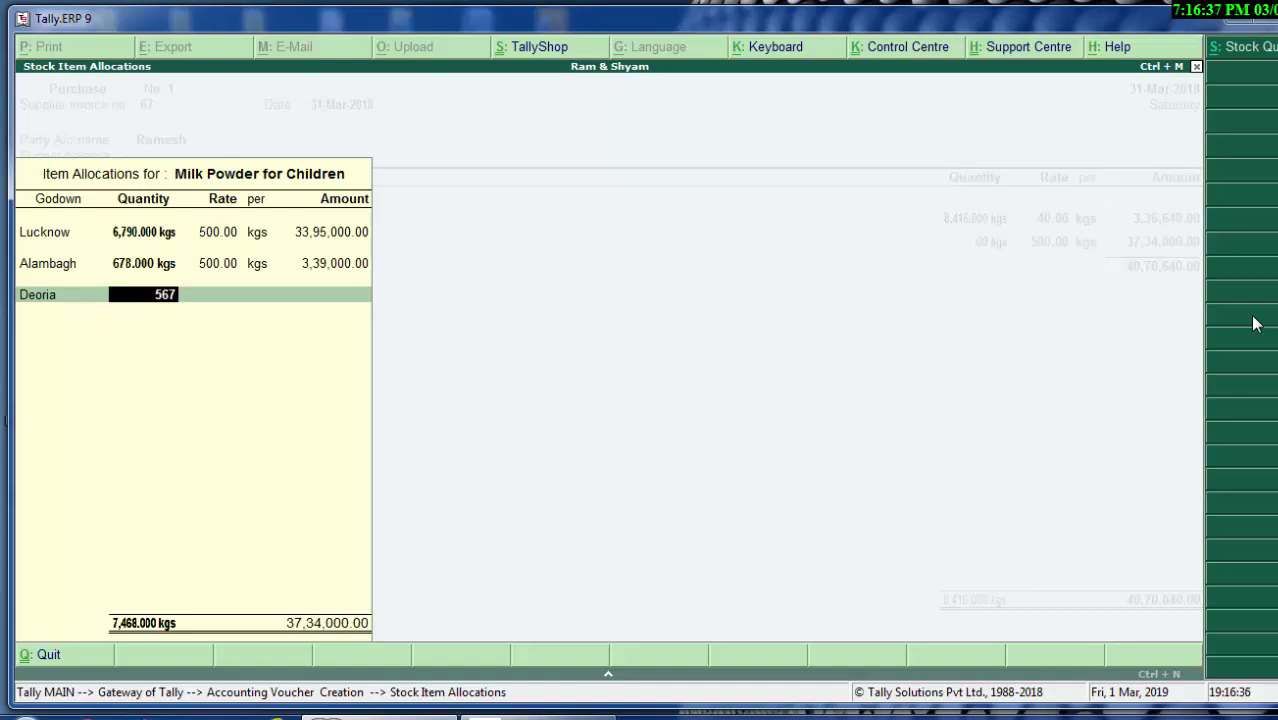
pyautogui.press('Return')
pyautogui.press('Return')
pyautogui.press('Return')
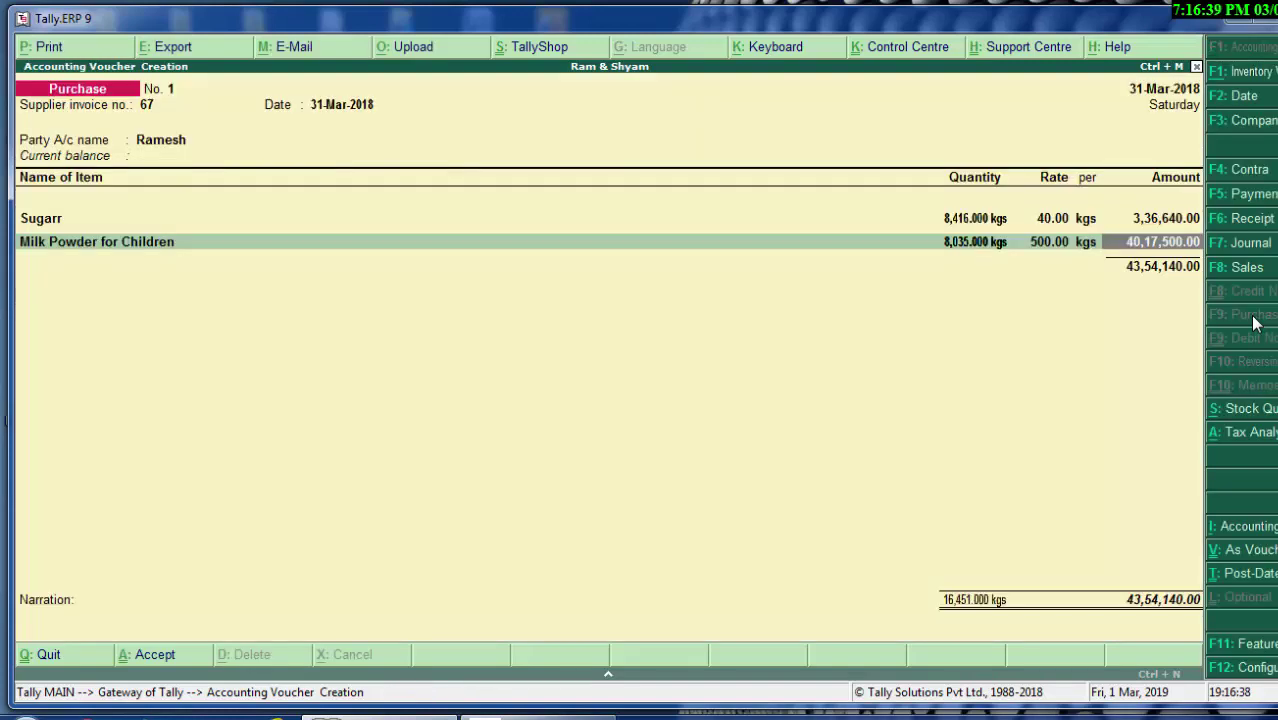
pyautogui.press('Return')
pyautogui.press('Return')
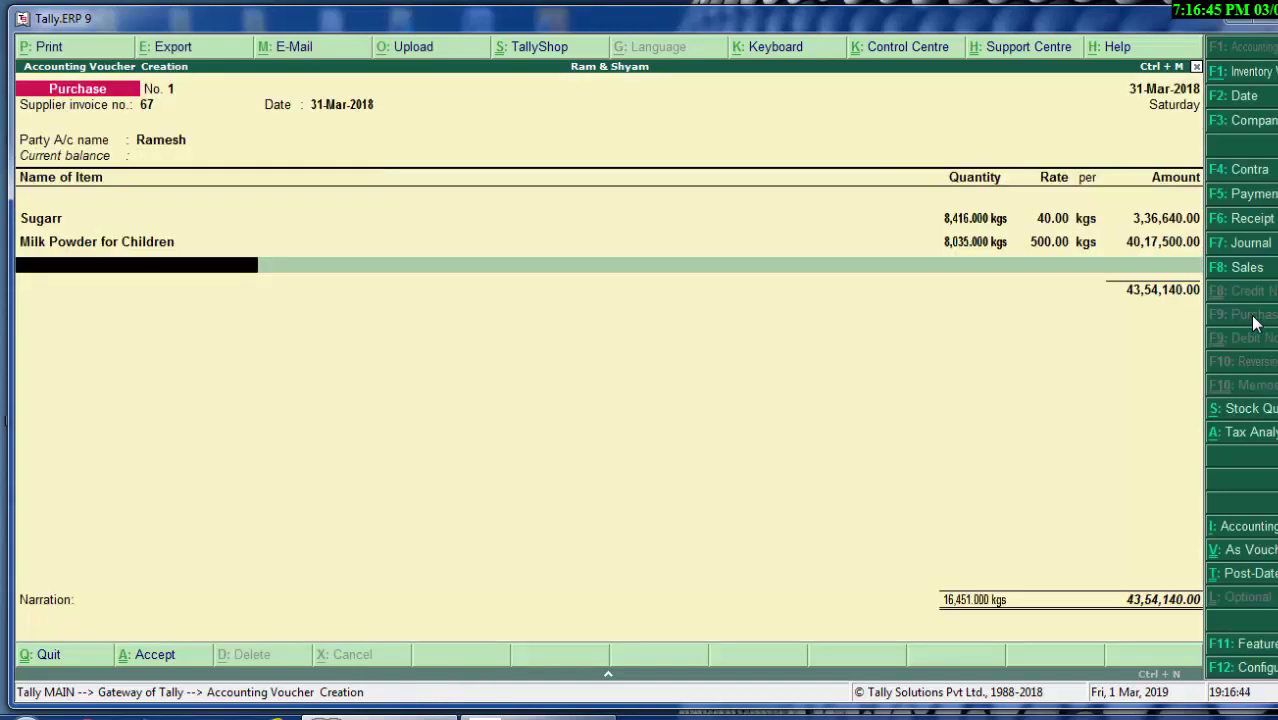
# Step: Save purchase voucher No. 1 totalling 43,54,140.00 without narration and return to voucher entry
pyautogui.press('Return')
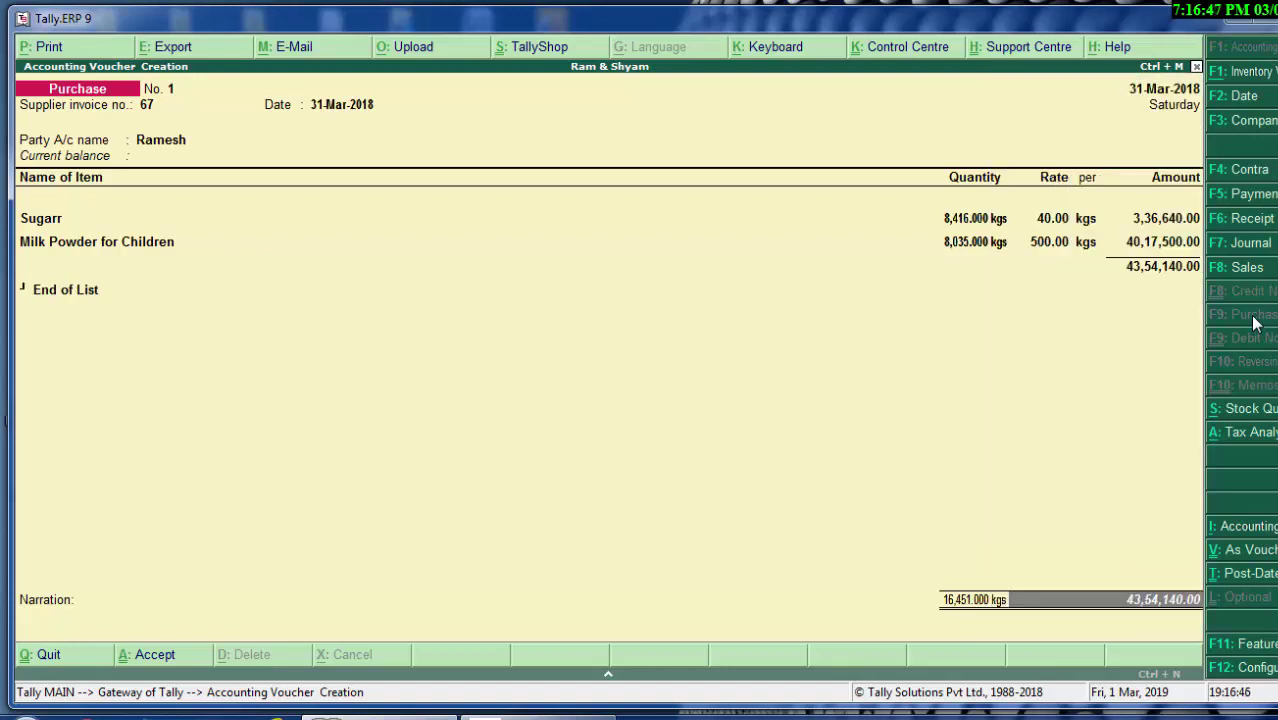
pyautogui.press('Return')
pyautogui.press('Return')
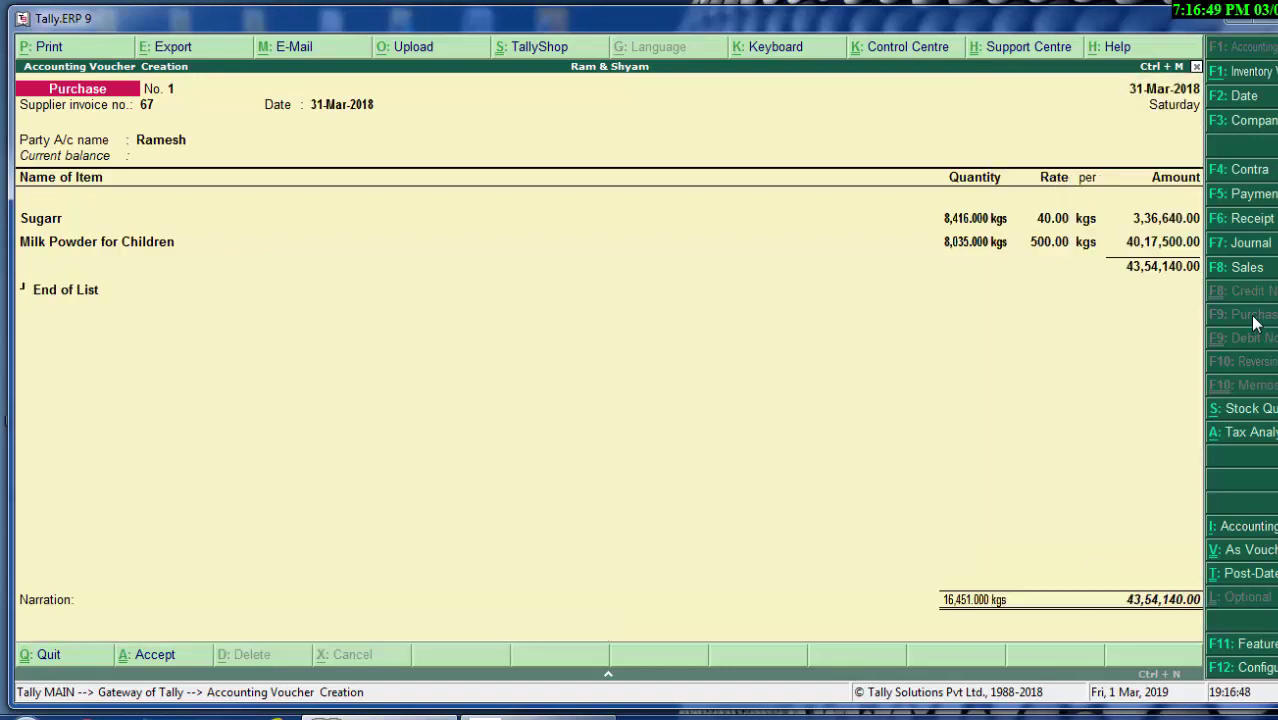
pyautogui.press('Return')
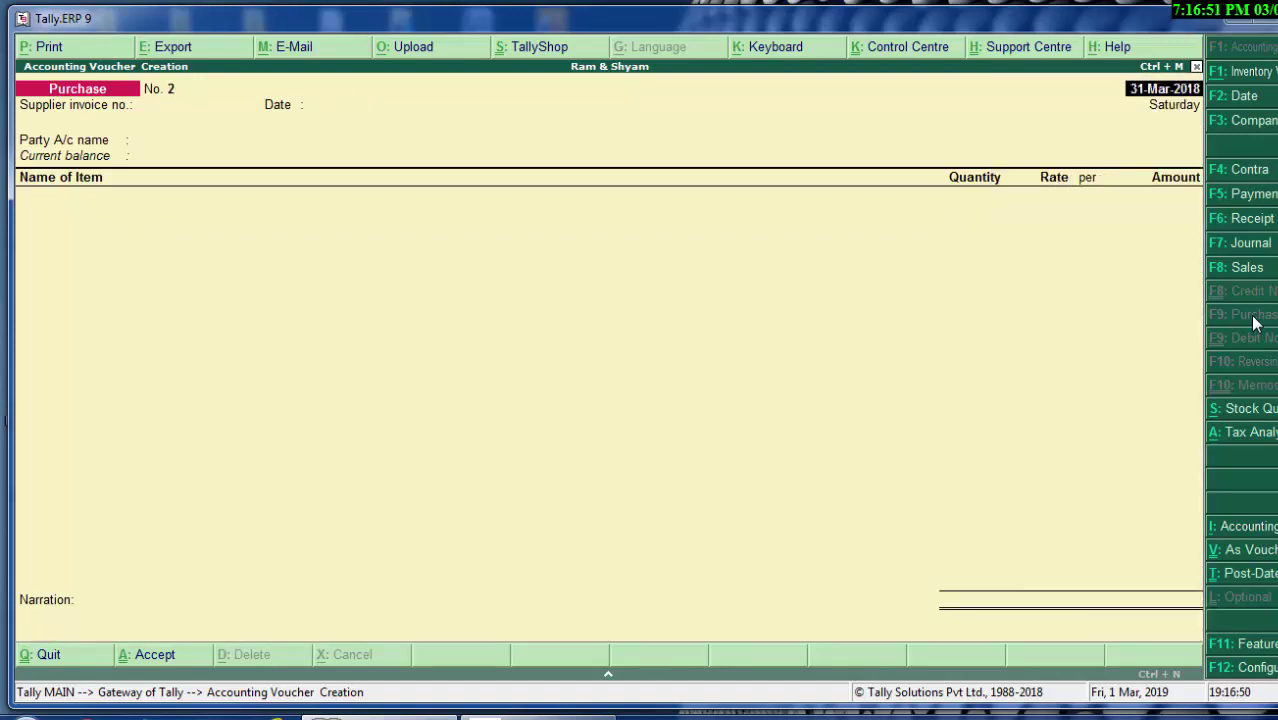
pyautogui.press('Escape')
pyautogui.press('Return')
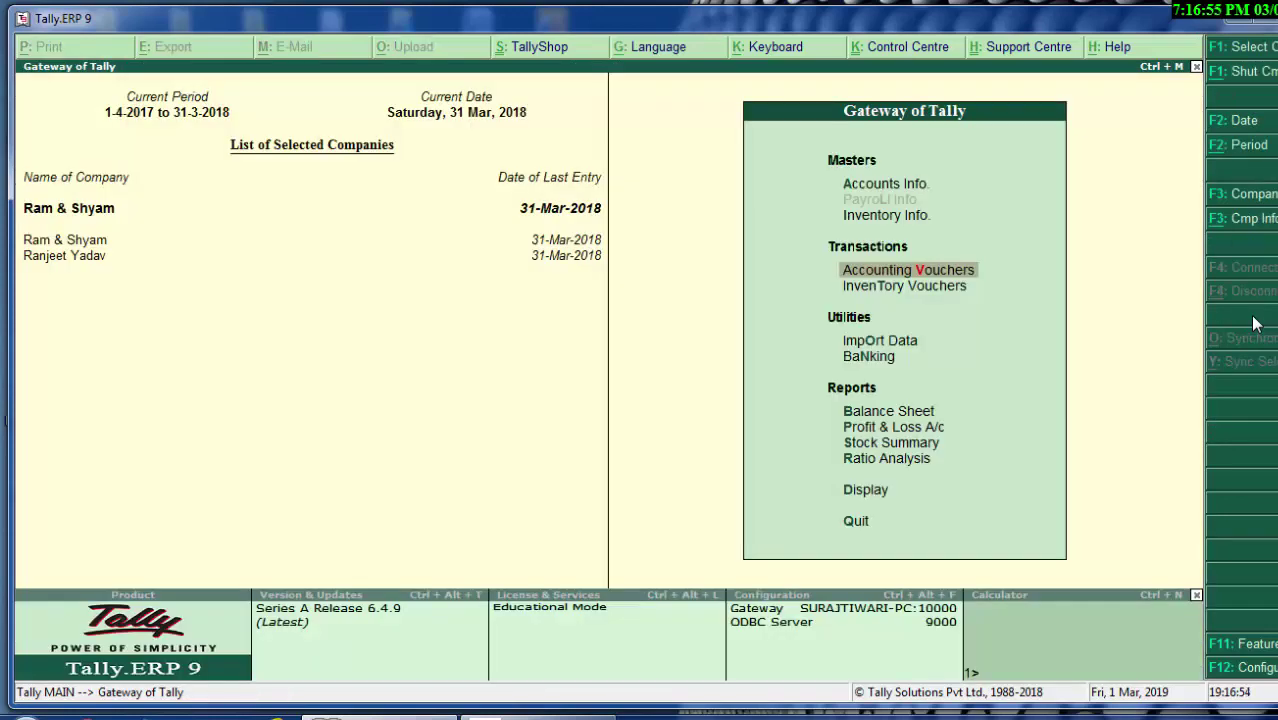
pyautogui.press('Return')
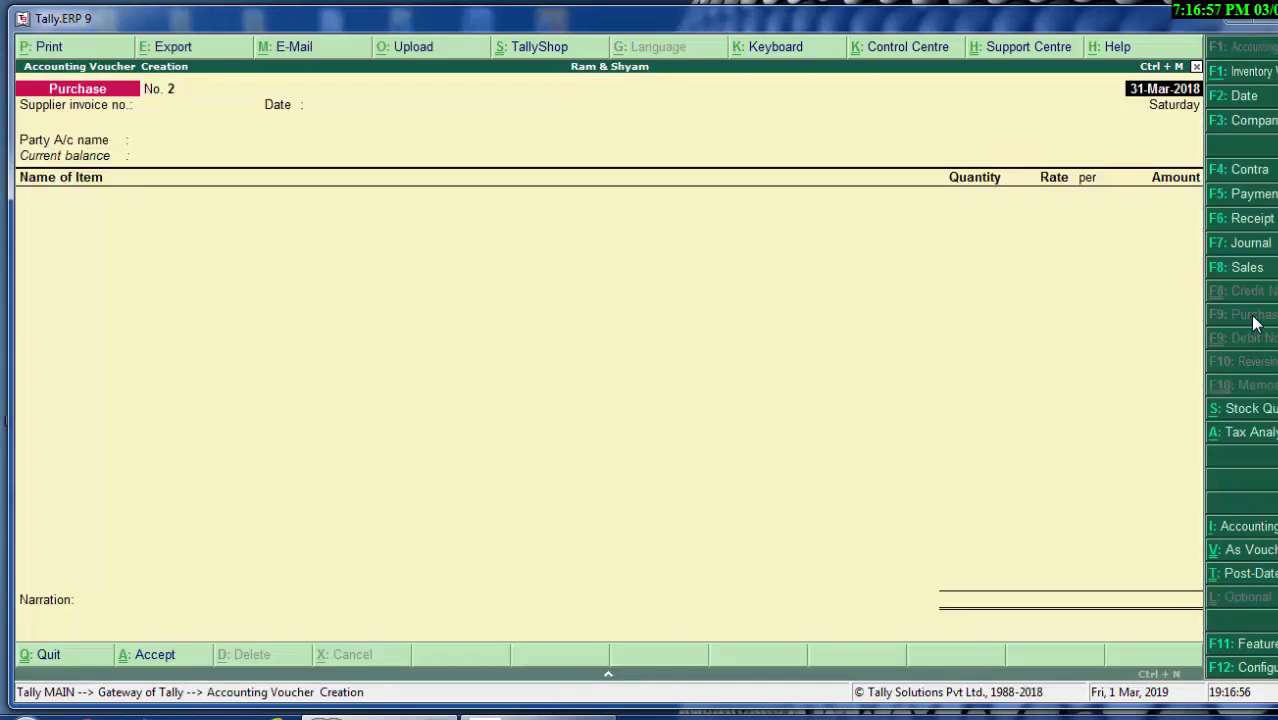
# Step: Switch to a Sales voucher and enter reference number 678
pyautogui.press('F8')
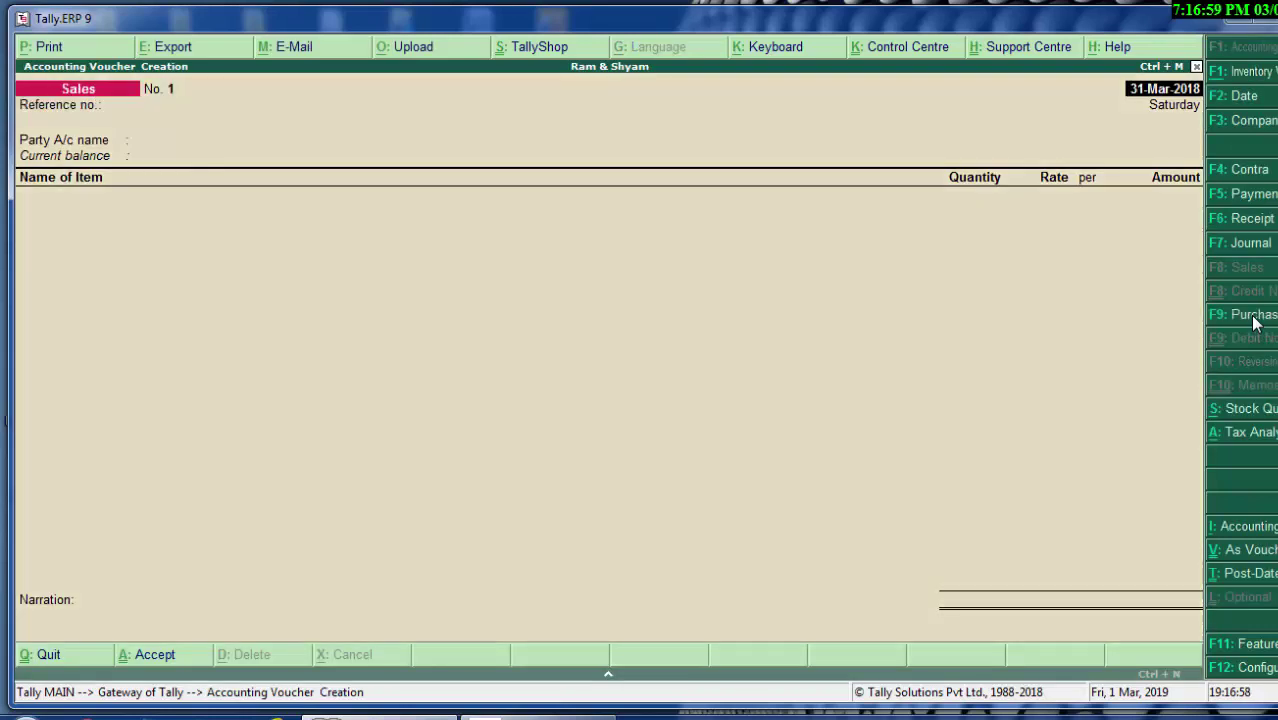
pyautogui.press('Return')
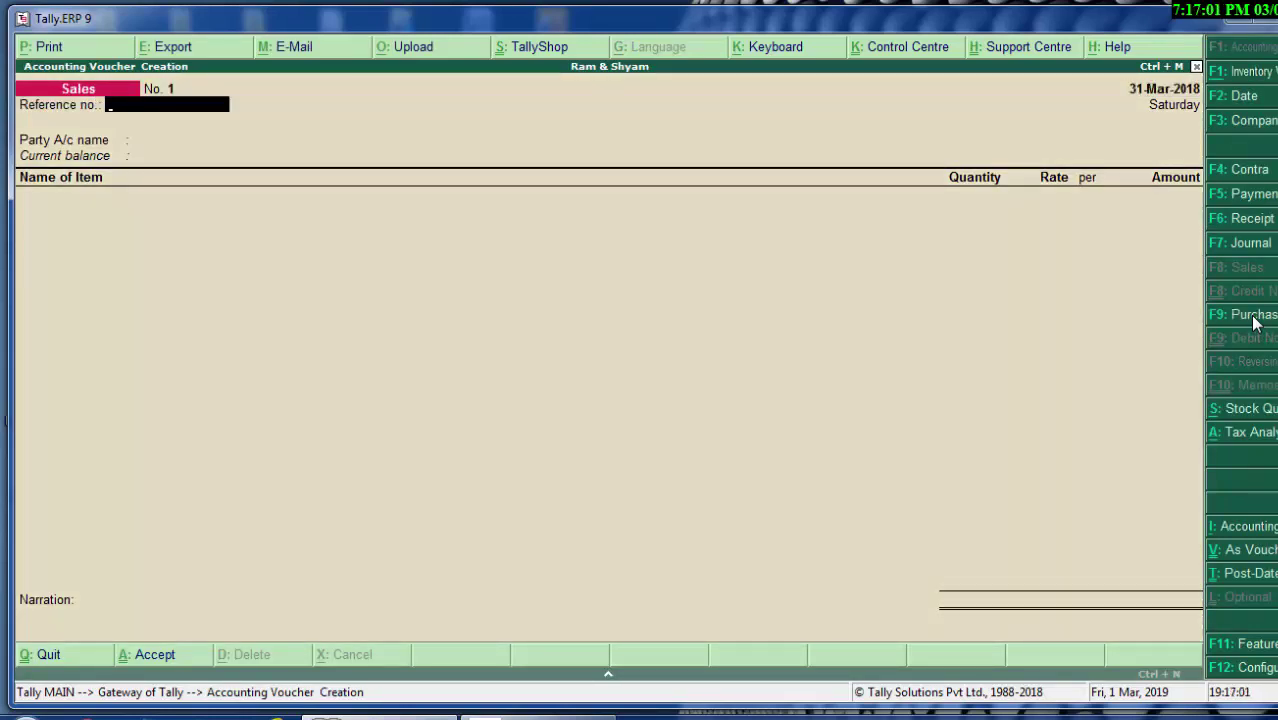
pyautogui.write('678')
pyautogui.press('Return')
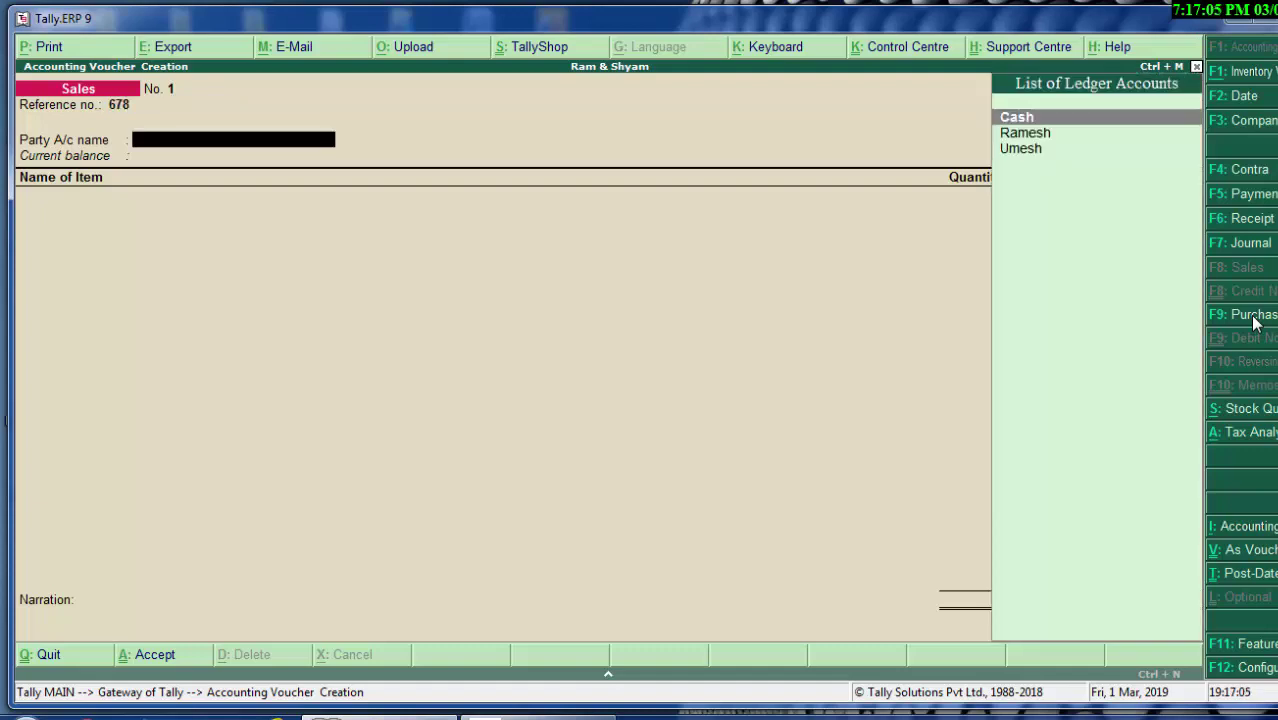
# Step: Start a new customer ledger with the customer's name under Sundry Debtors
pyautogui.hotkey('alt', 'c')
pyautogui.write('R')
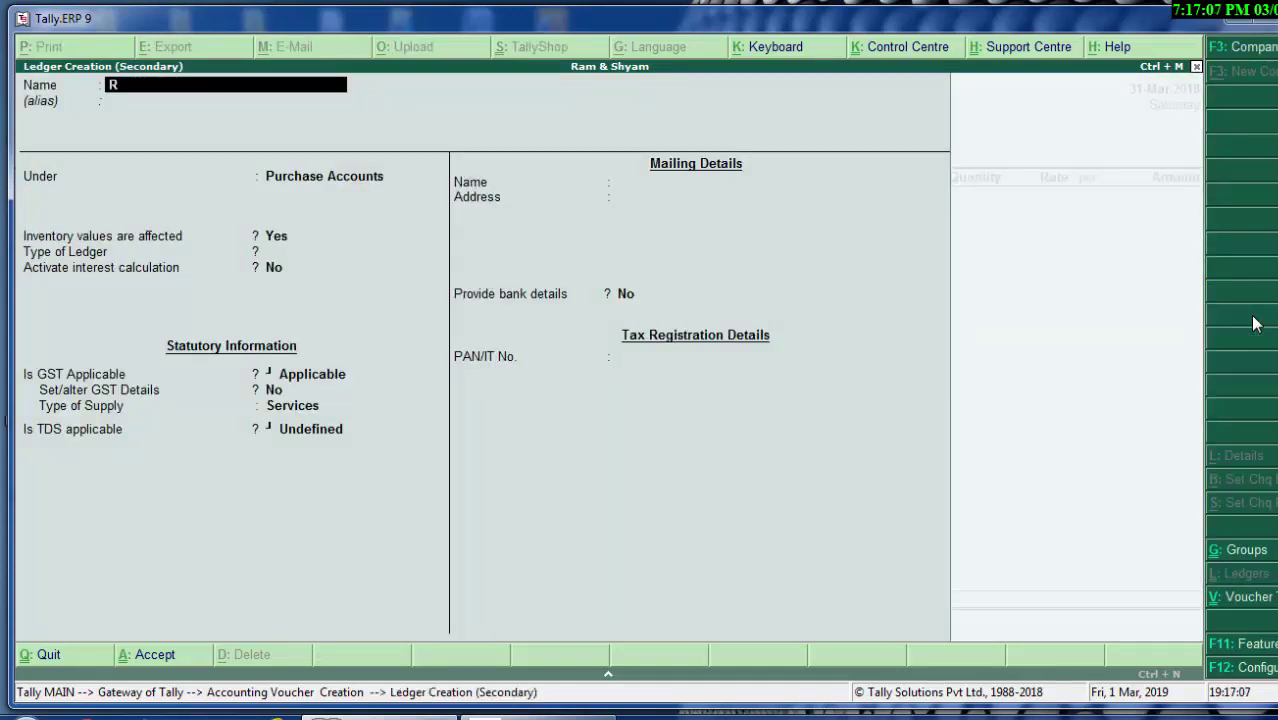
pyautogui.write('am')
pyautogui.write('keva')
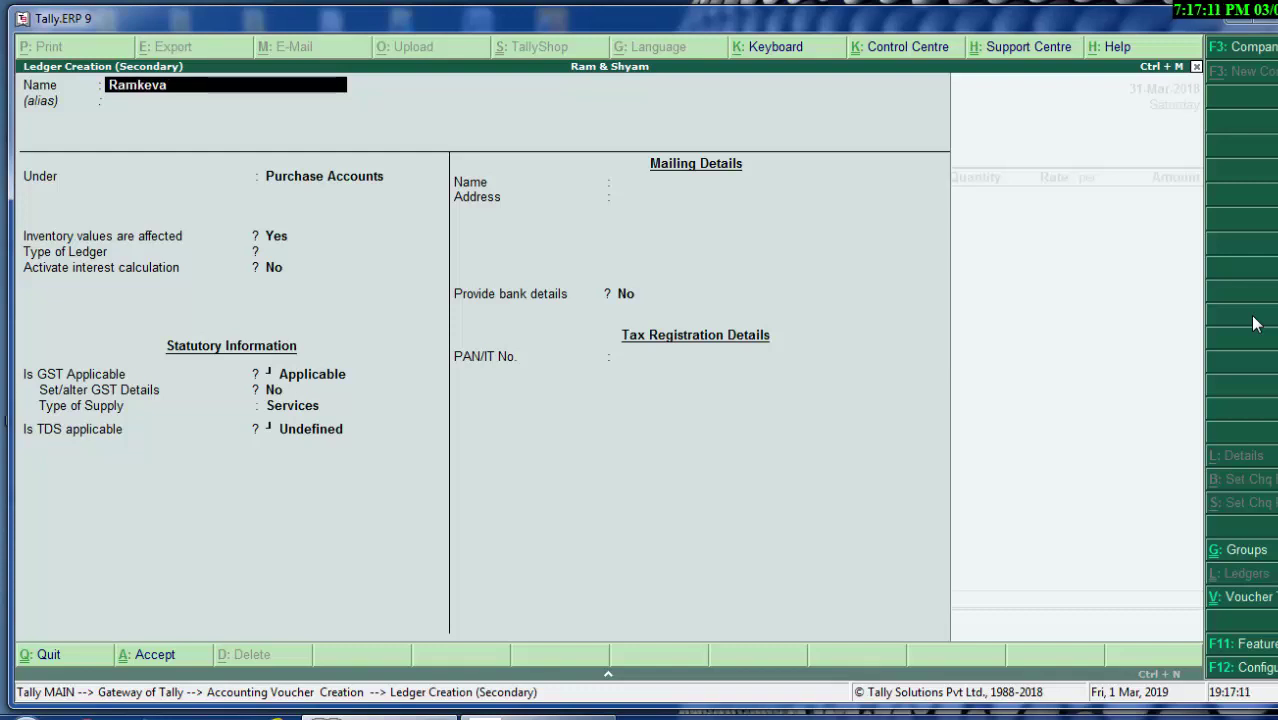
pyautogui.write('l')
pyautogui.press('Return')
pyautogui.press('Return')
pyautogui.write('S')
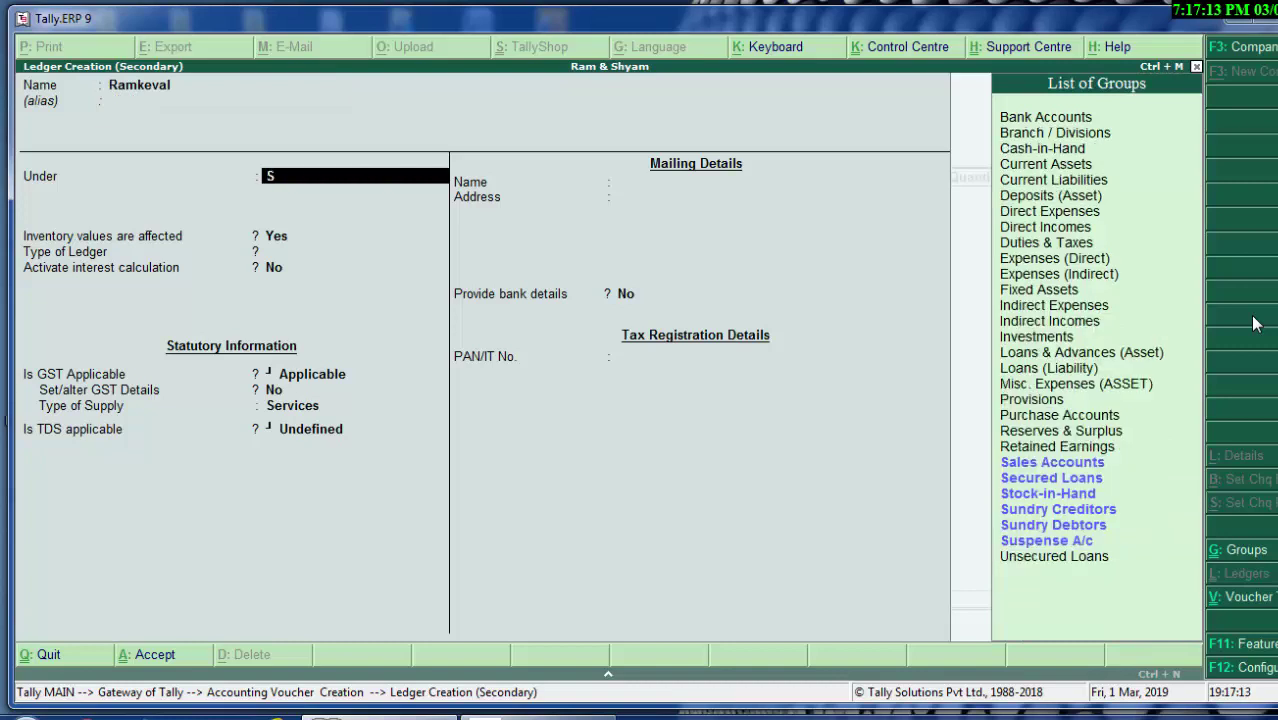
pyautogui.press('Down')
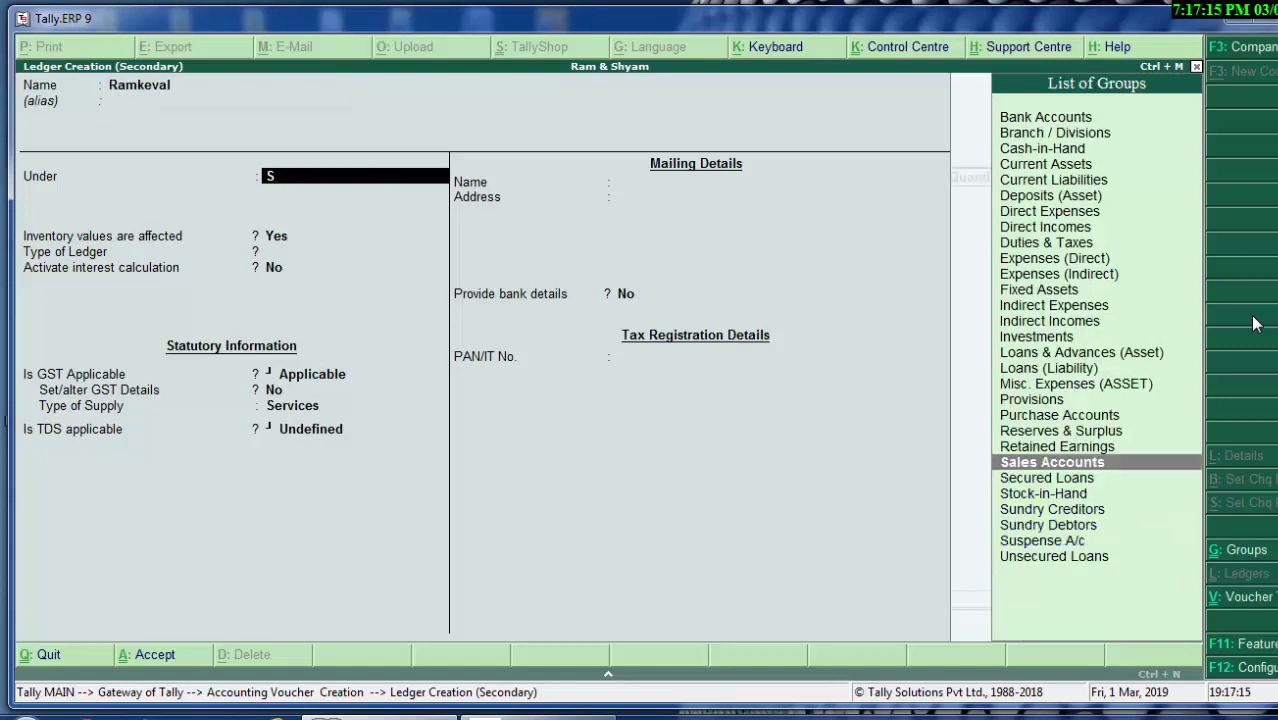
pyautogui.press('Down')
pyautogui.press('Down')
pyautogui.press('Down')
pyautogui.press('Down')
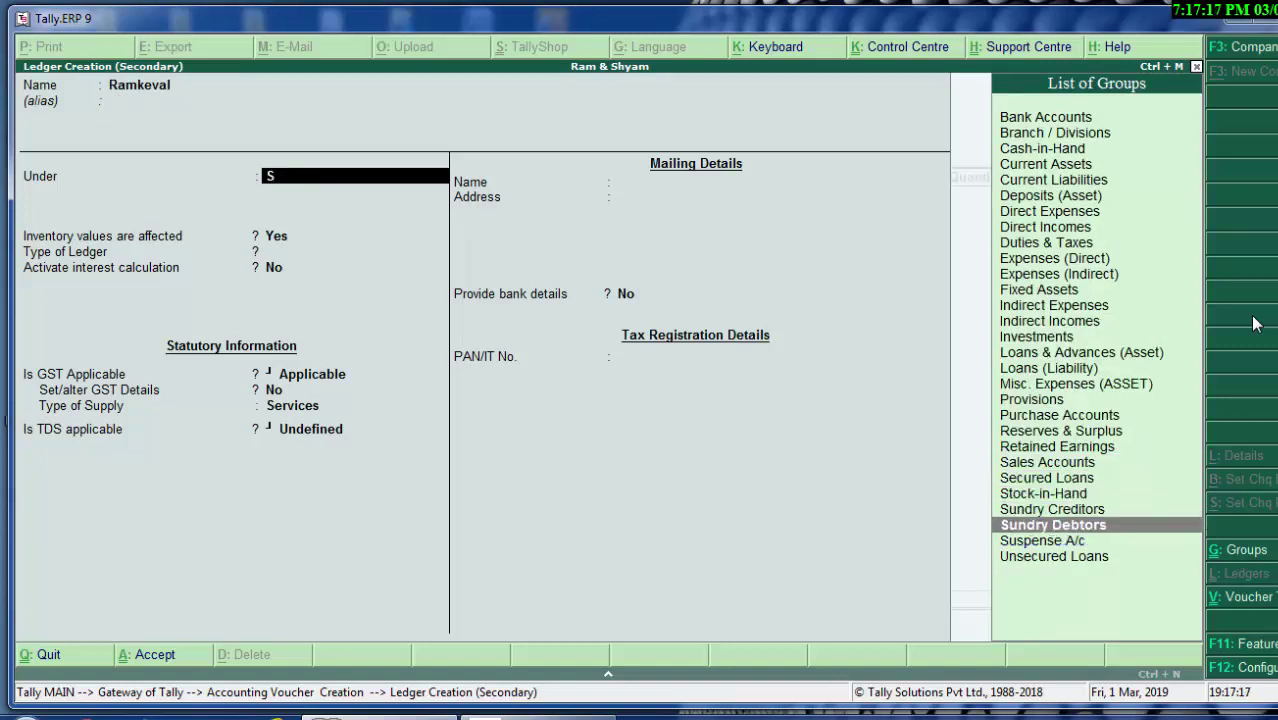
pyautogui.press('Return')
pyautogui.press('Return')
pyautogui.press('Return')
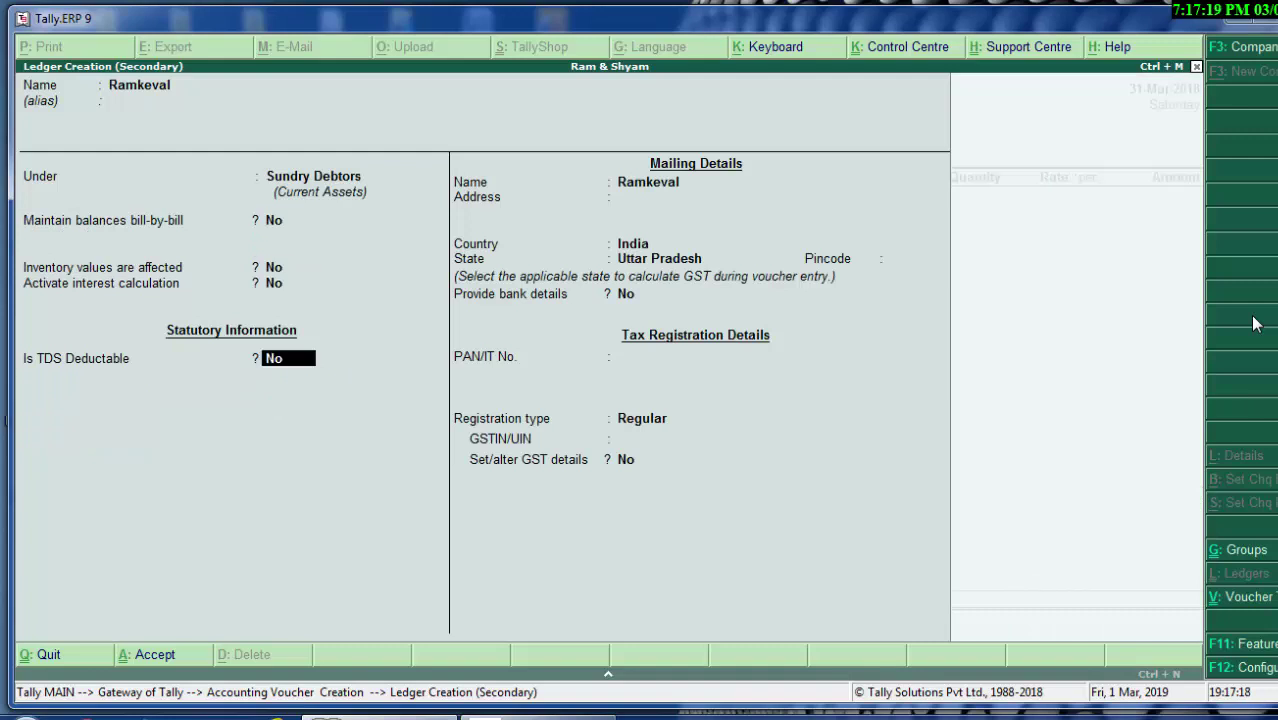
pyautogui.press('Return')
pyautogui.press('Return')
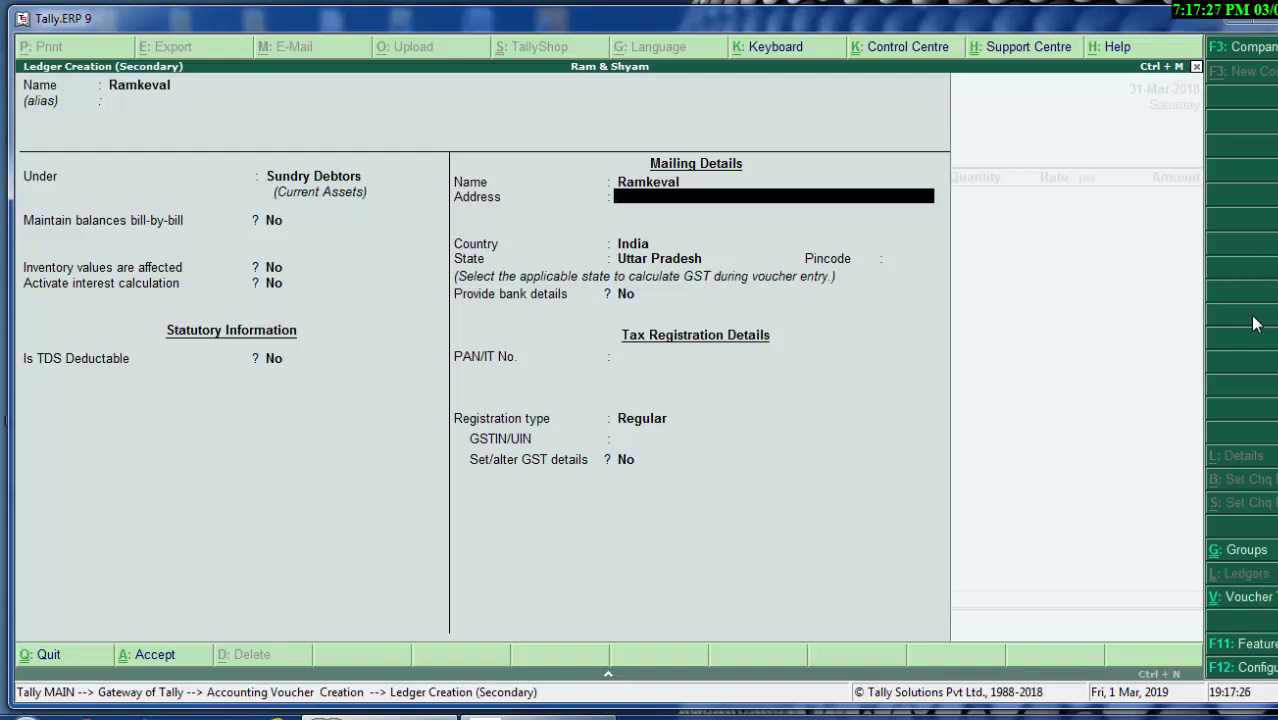
# Step: Fill in the customer's address and pincode, keep Regular GST registration, and save the ledger
pyautogui.write('R')
pyautogui.write('agha')
pyautogui.write('v Na')
pyautogui.write('gar')
pyautogui.press('Return')
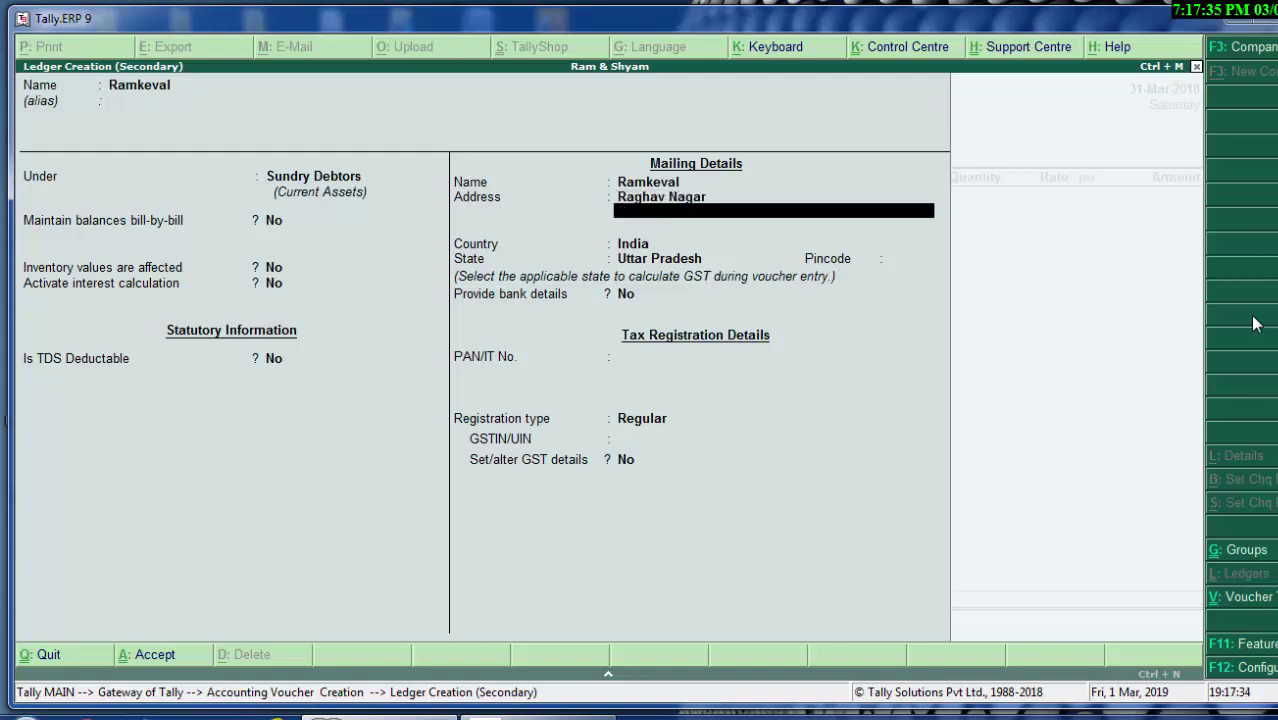
pyautogui.press('Return')
pyautogui.press('Return')
pyautogui.press('Return')
pyautogui.press('Return')
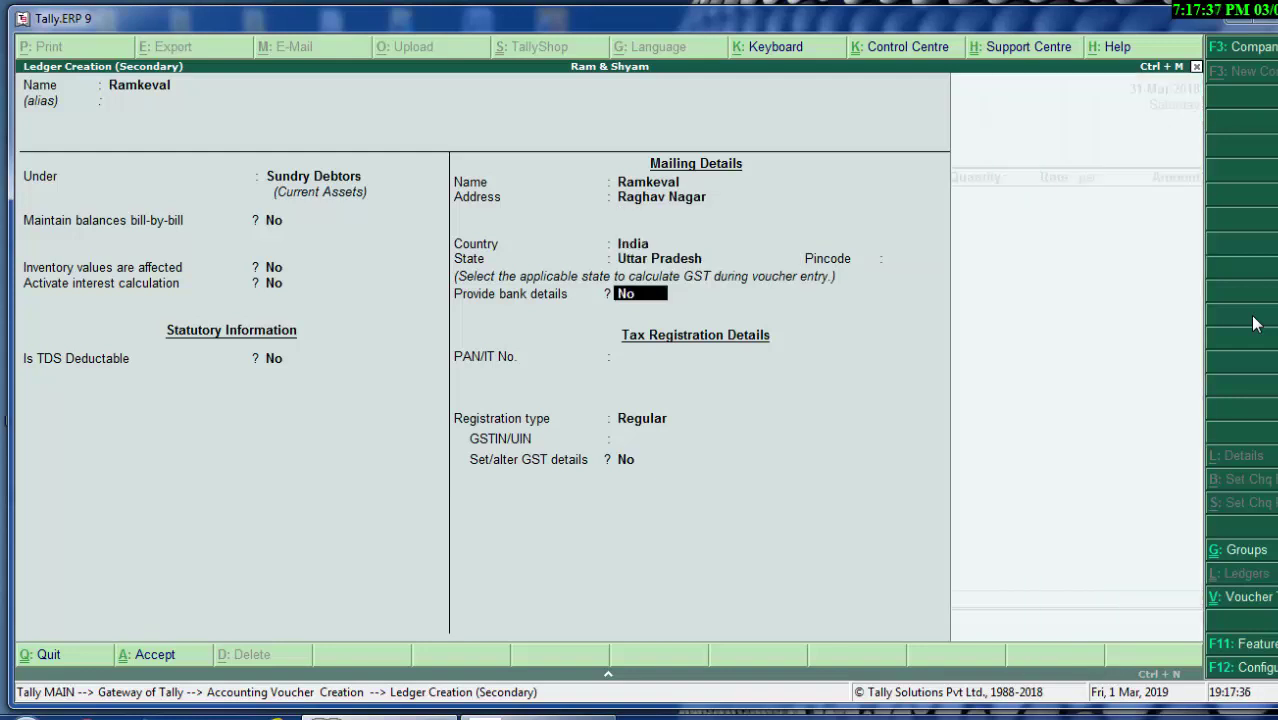
pyautogui.press('BackSpace')
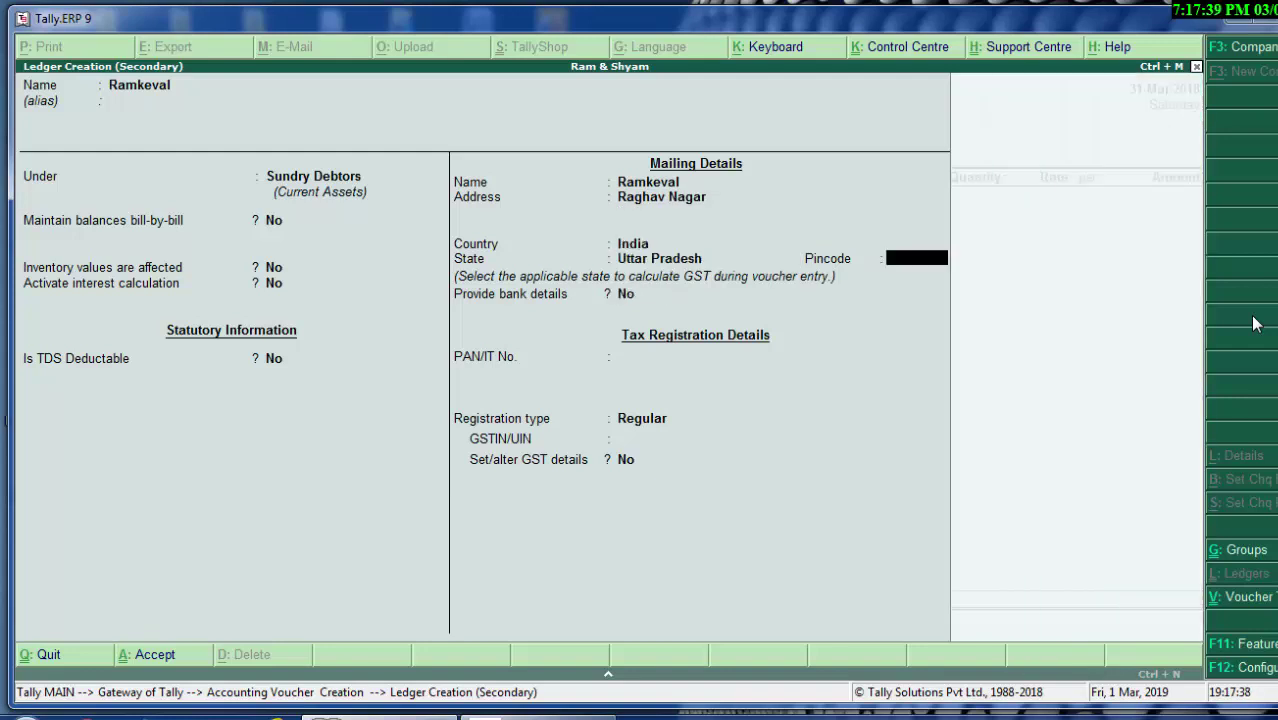
pyautogui.write('274')
pyautogui.write('001')
pyautogui.press('Return')
pyautogui.press('Return')
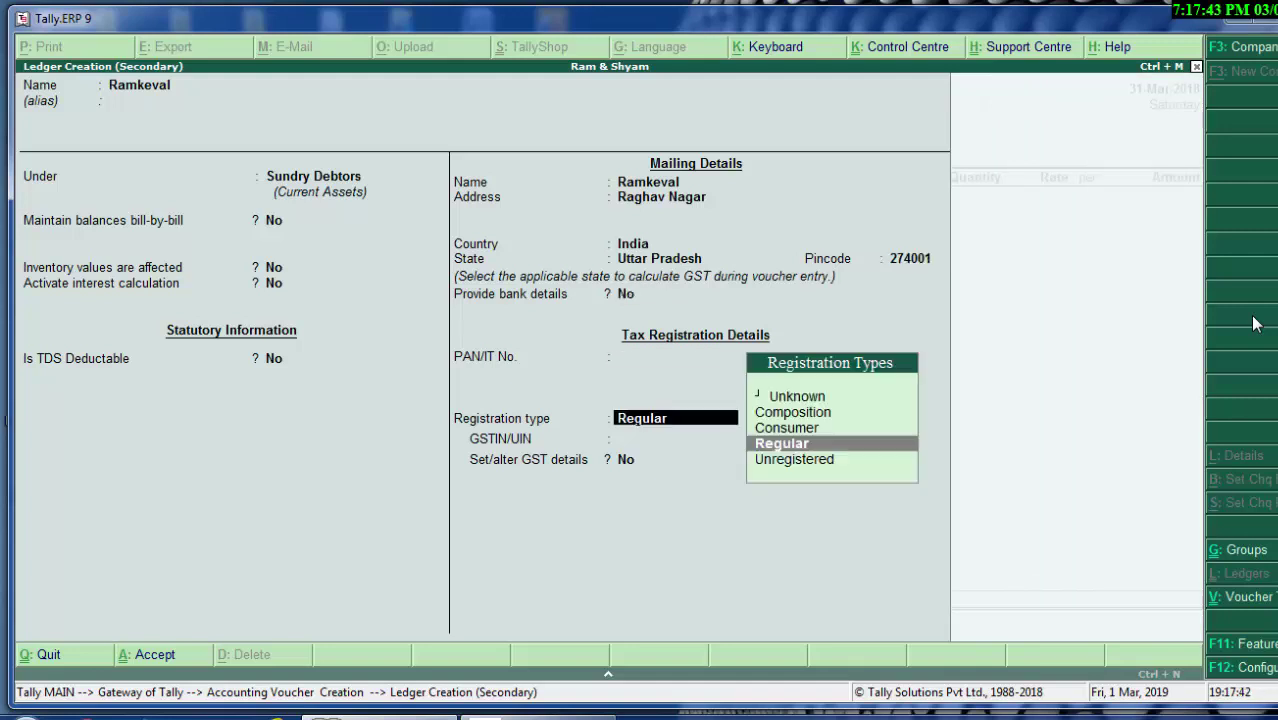
pyautogui.press('Return')
pyautogui.press('Return')
pyautogui.press('Return')
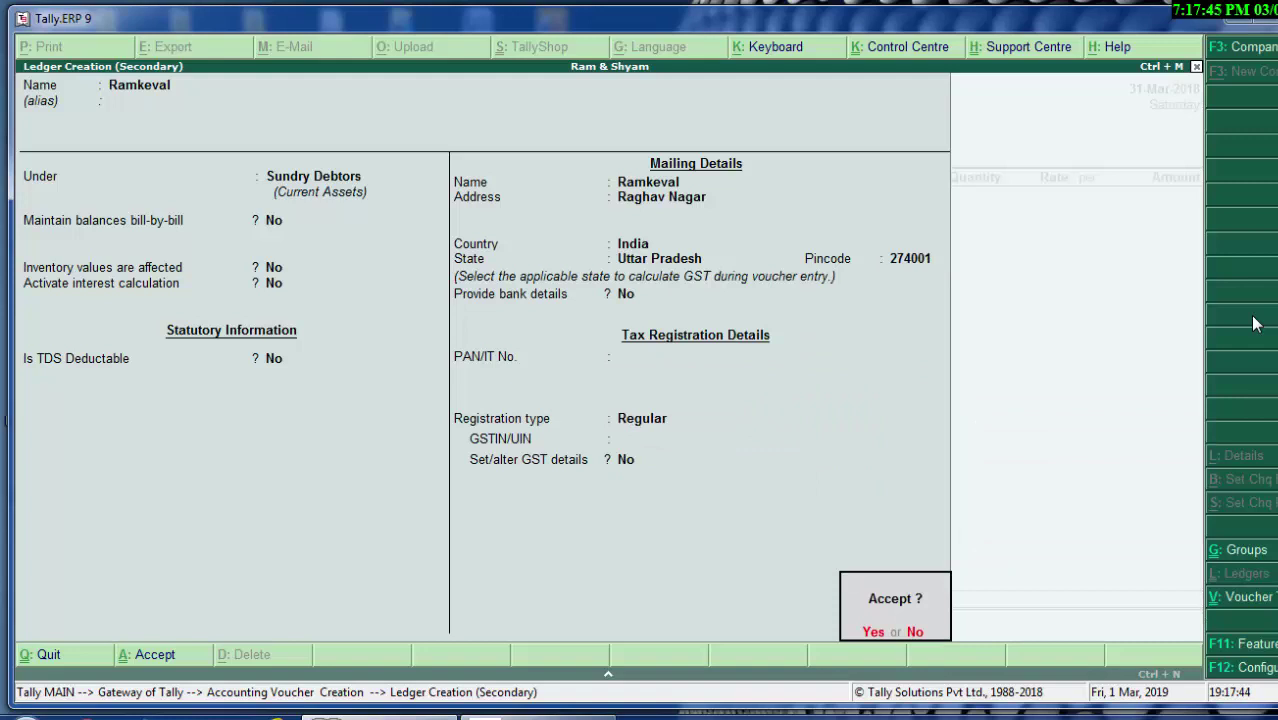
pyautogui.press('Return')
# Step: Select Milk Powder for Children as the stock item, allocated to the Deoria godown
pyautogui.press('Return')
pyautogui.press('Return')
pyautogui.press('Return')
pyautogui.press('Return')
pyautogui.press('Return')
pyautogui.press('Return')
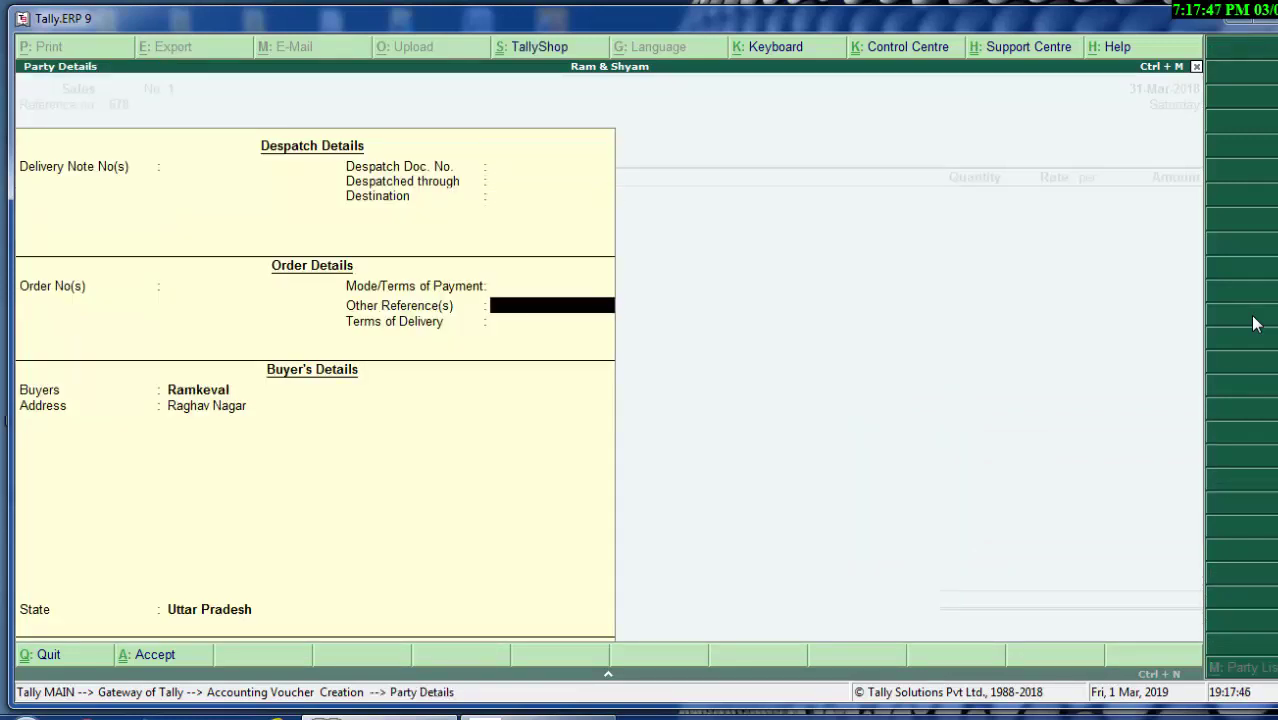
pyautogui.press('Return')
pyautogui.press('Return')
pyautogui.press('Return')
pyautogui.press('Return')
pyautogui.press('Return')
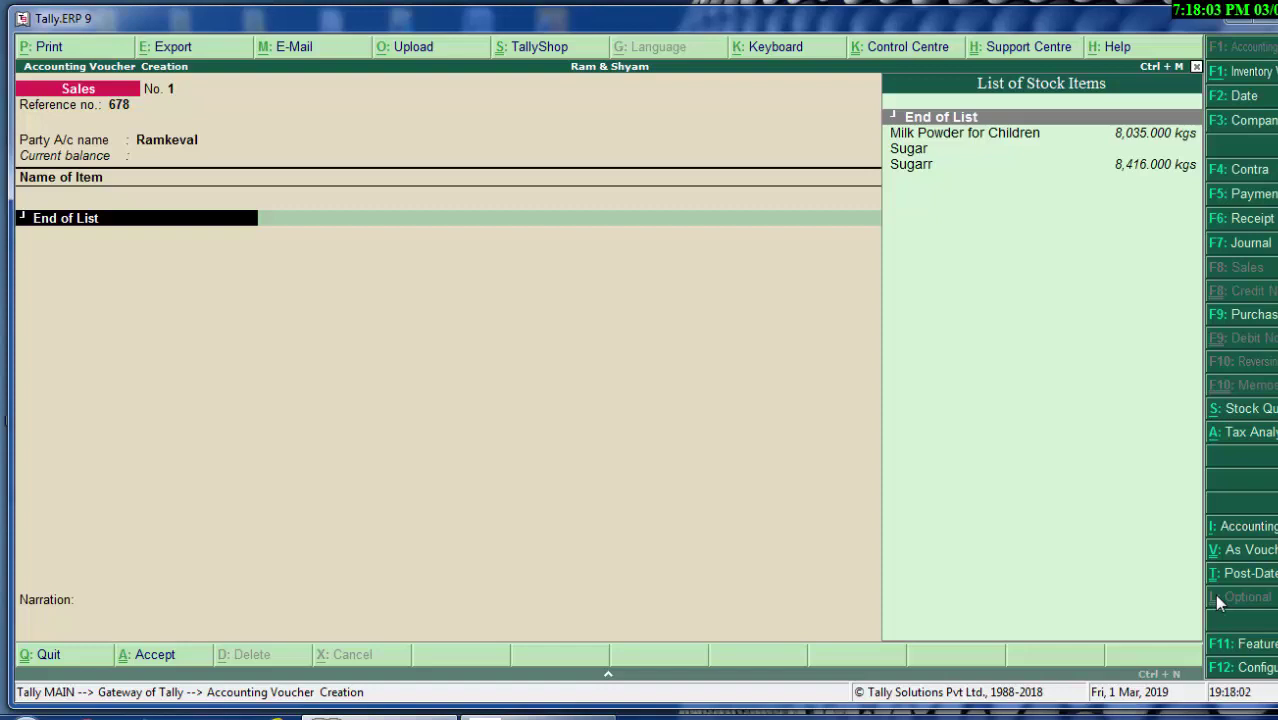
pyautogui.press('Down')
pyautogui.press('Return')
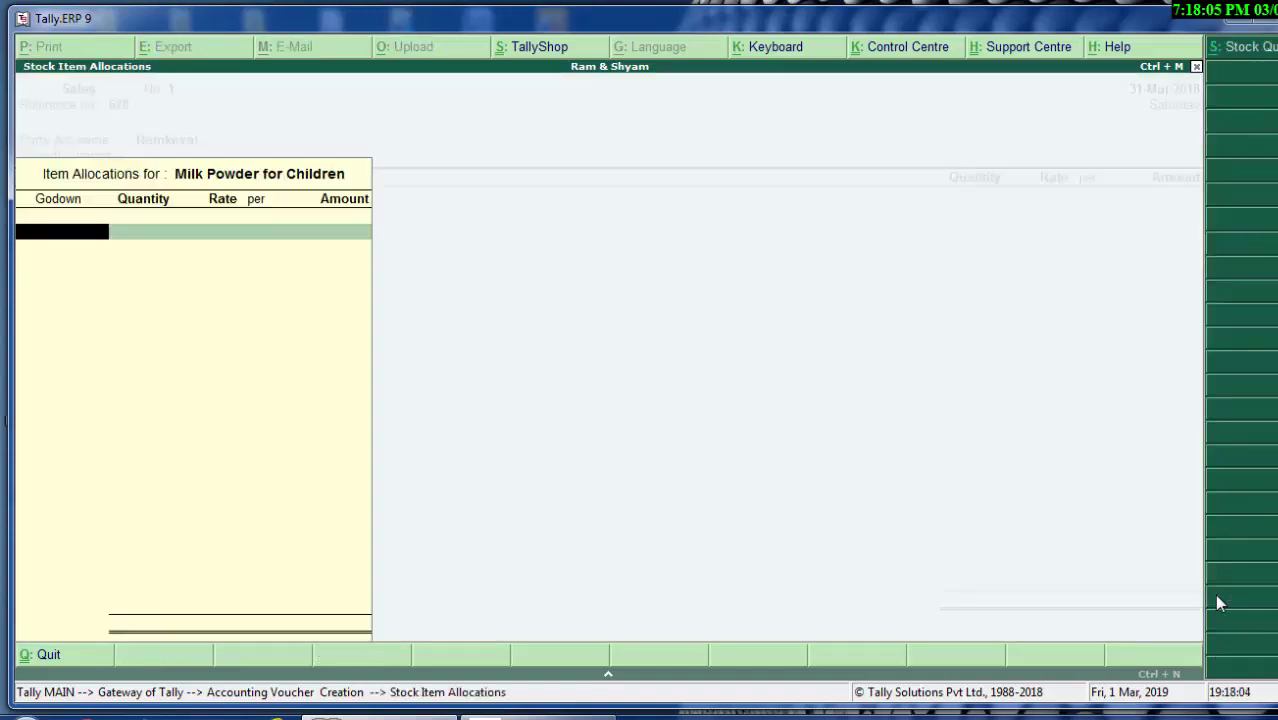
pyautogui.press('Return')
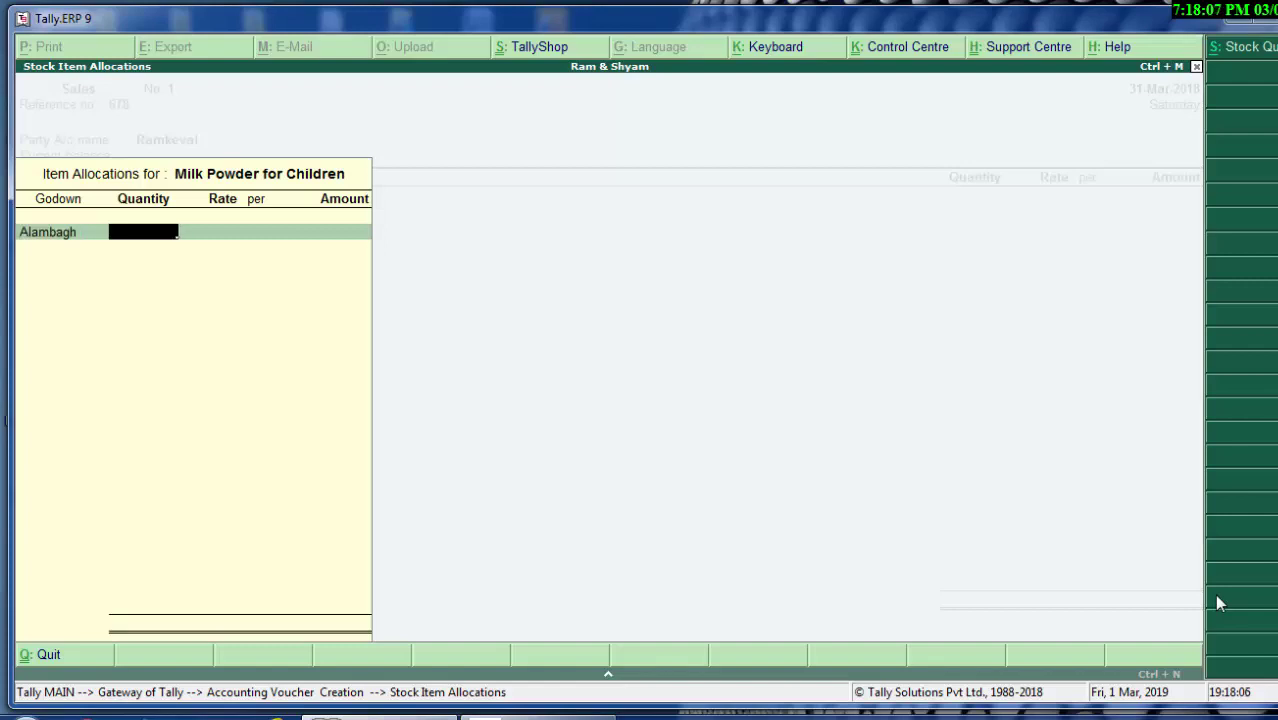
pyautogui.press('BackSpace')
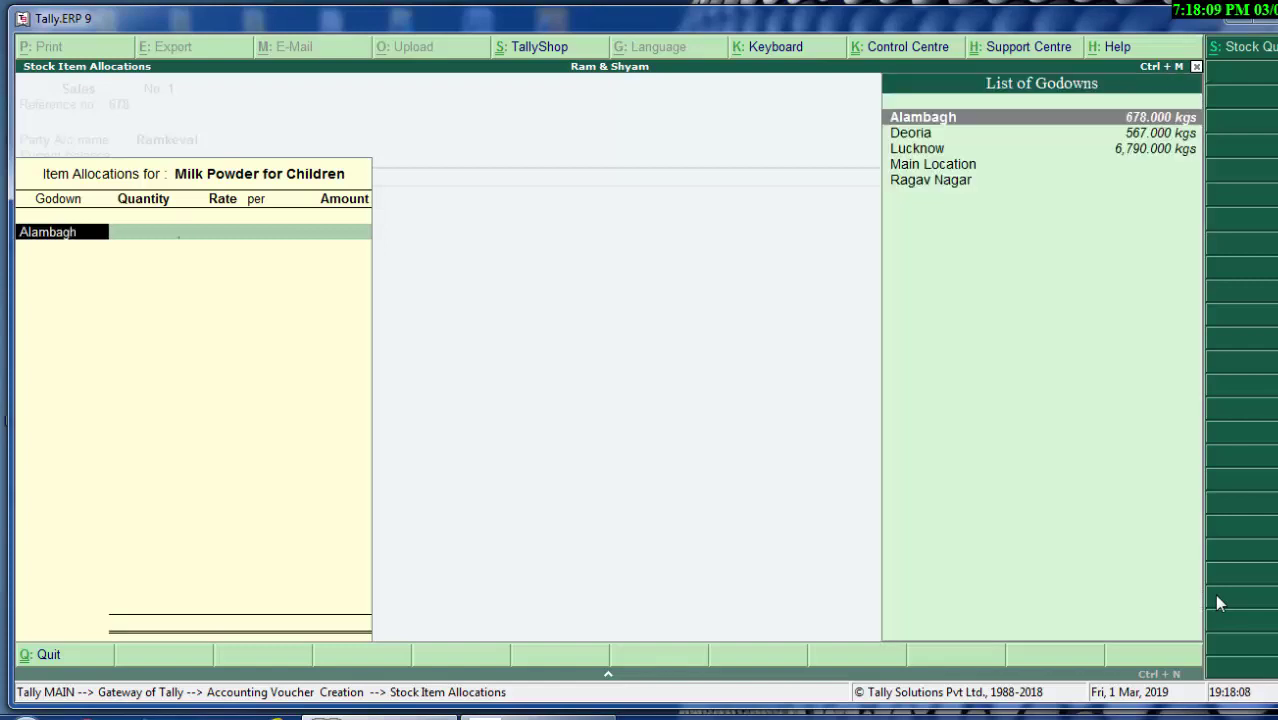
pyautogui.press('Down')
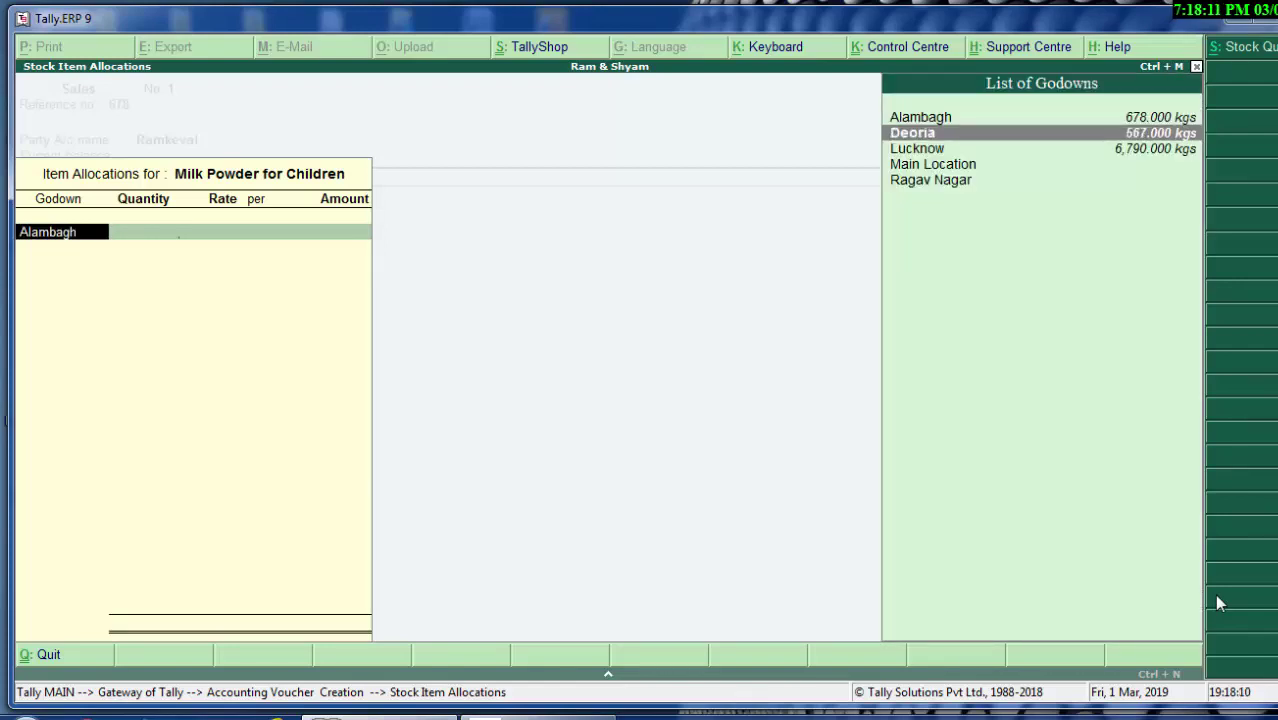
pyautogui.press('Return')
# Step: Enter 66 kgs at a rate of 700 and accept the 46,200.00 item line
pyautogui.write('66')
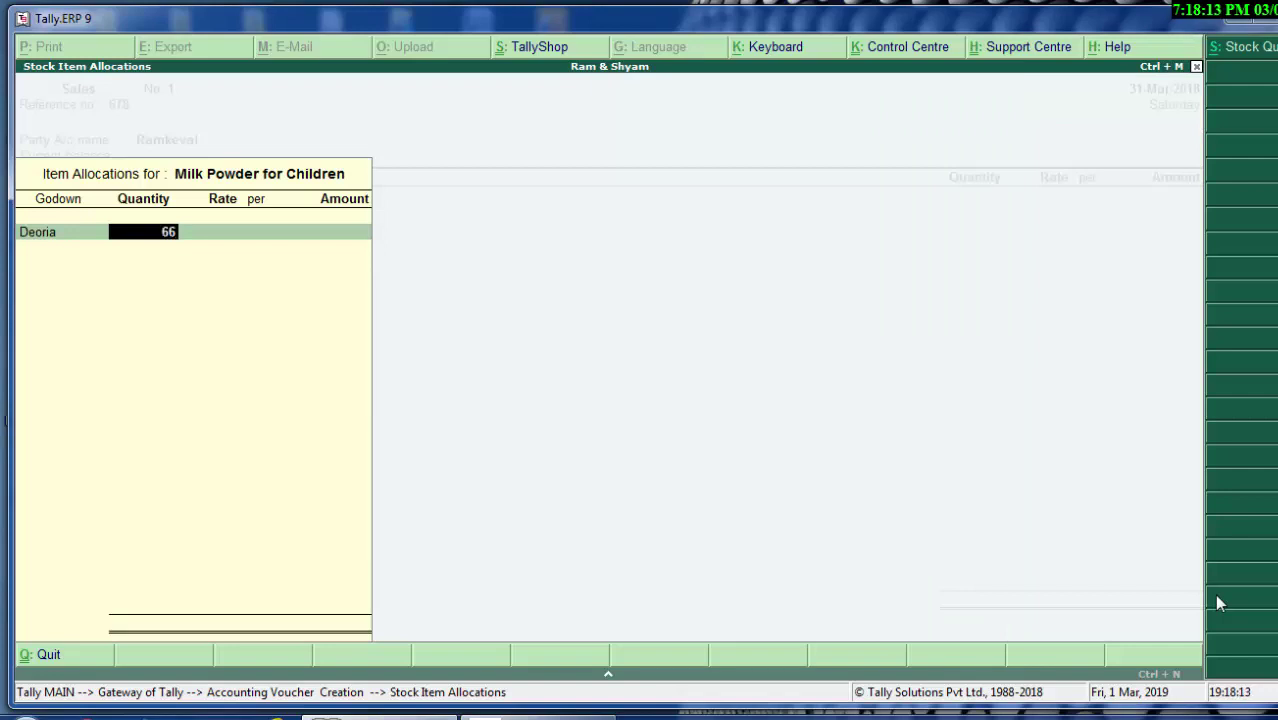
pyautogui.press('Return')
pyautogui.press('Return')
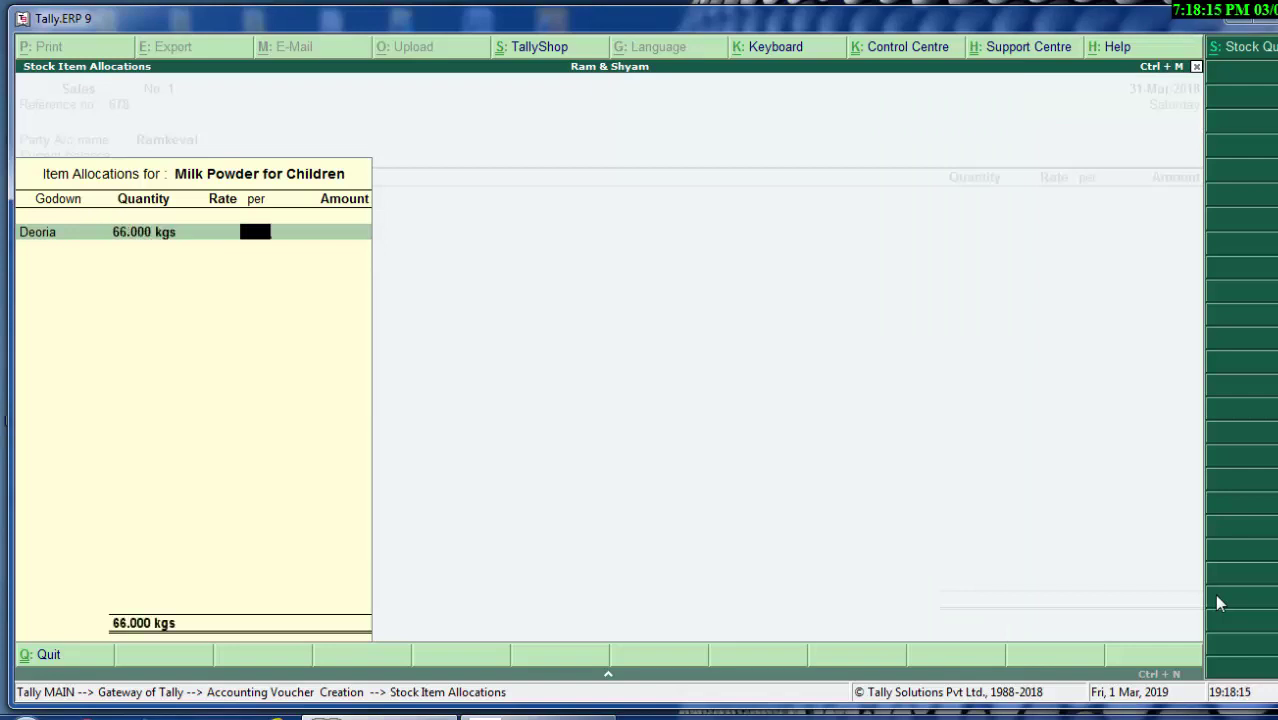
pyautogui.press('BackSpace')
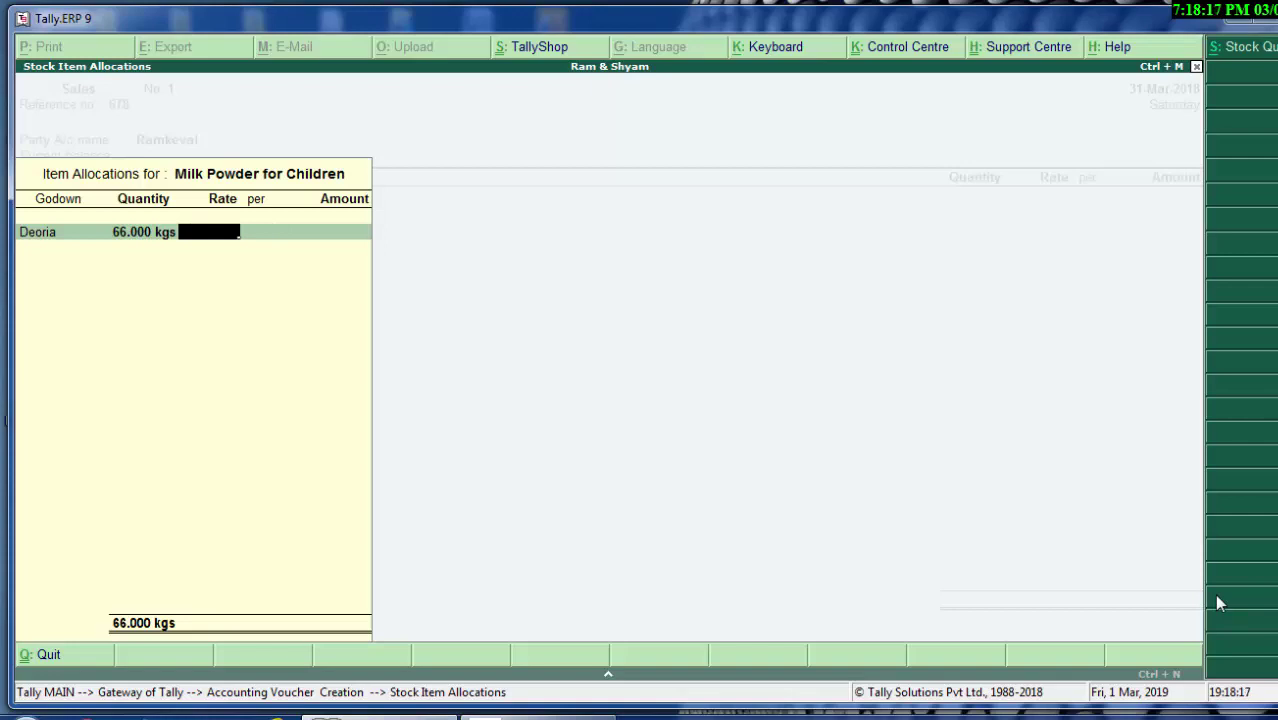
pyautogui.write('700')
pyautogui.press('Return')
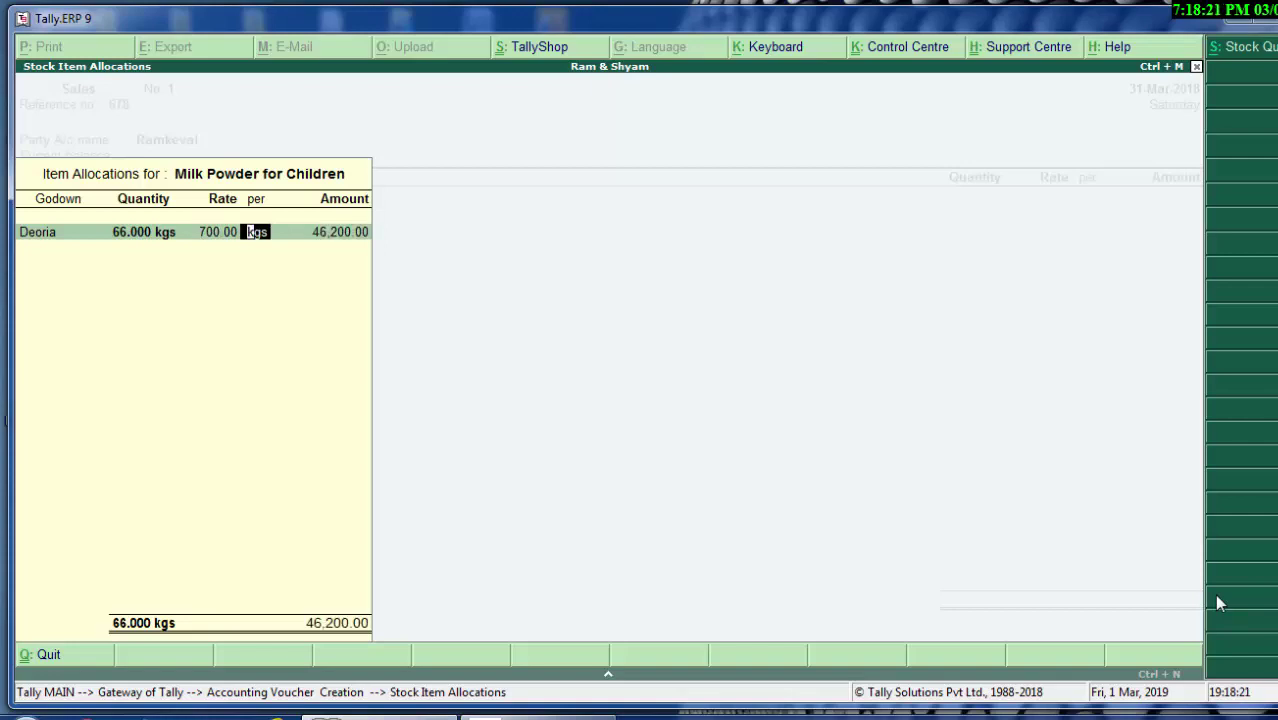
pyautogui.press('Return')
pyautogui.press('Return')
pyautogui.press('Return')
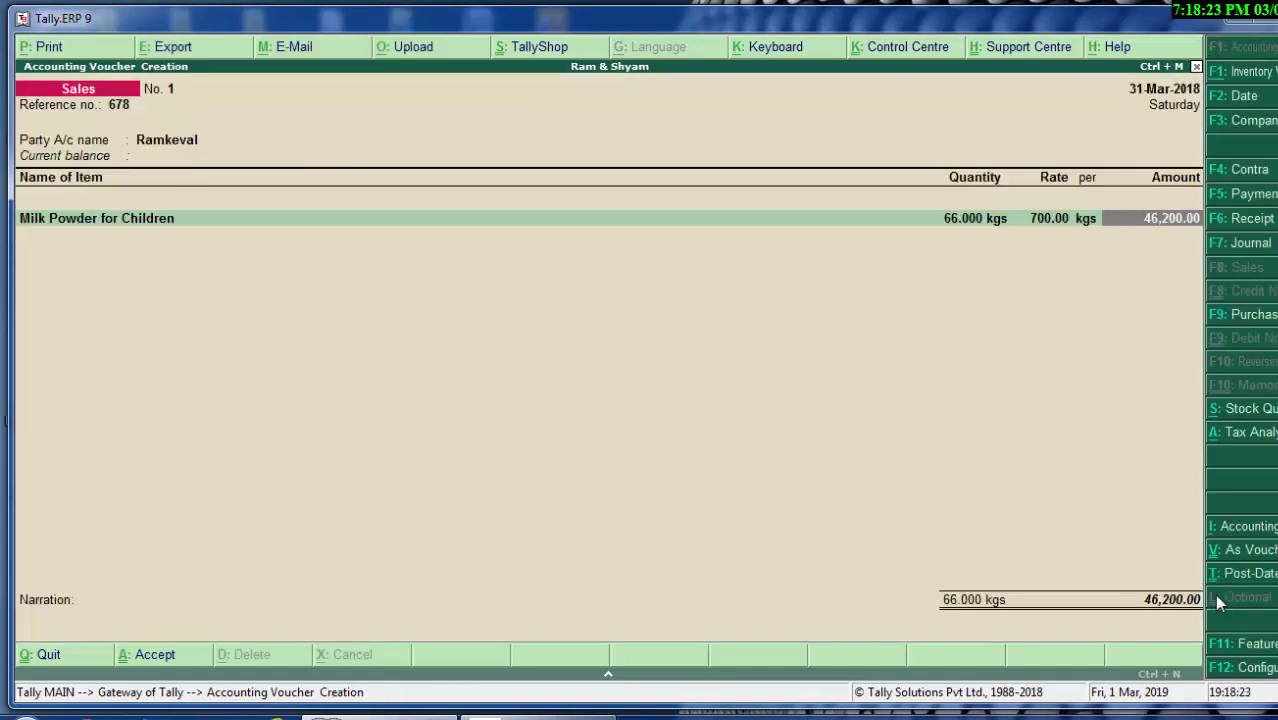
pyautogui.press('Return')
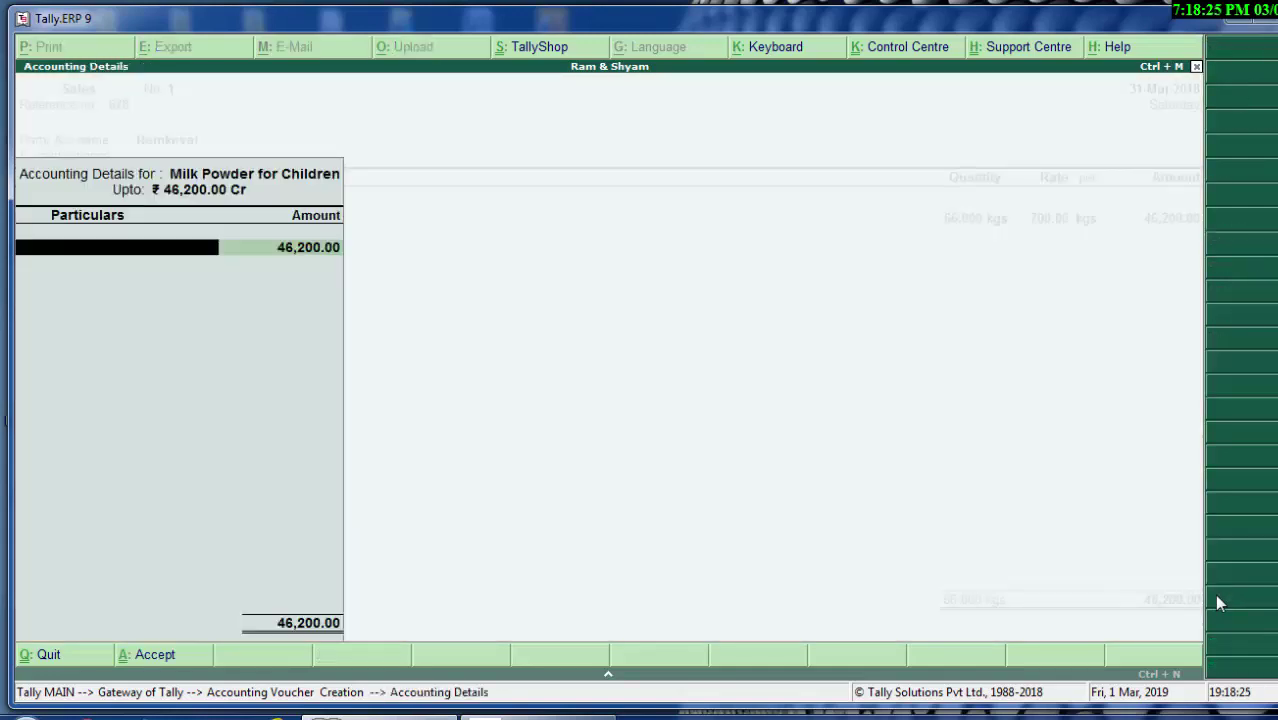
pyautogui.press('Return')
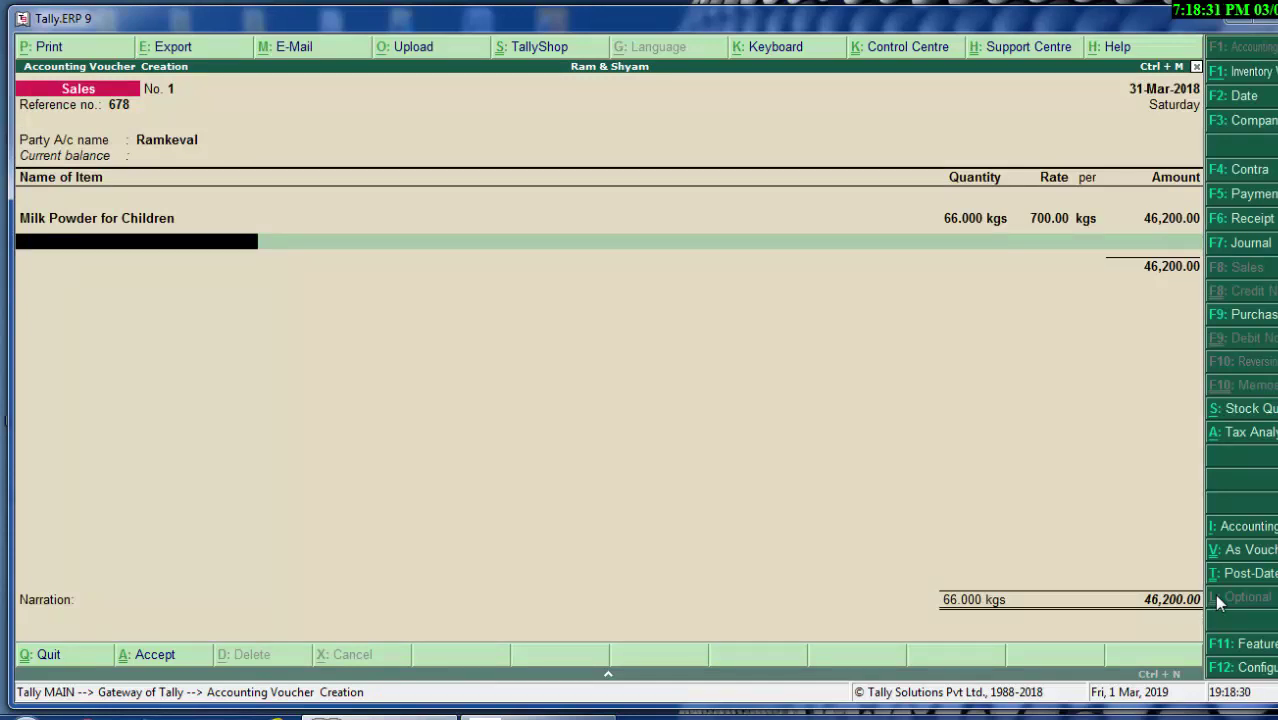
# Step: Add Sugarr as the next item, 500 kgs from the Deoria godown
pyautogui.write('S')
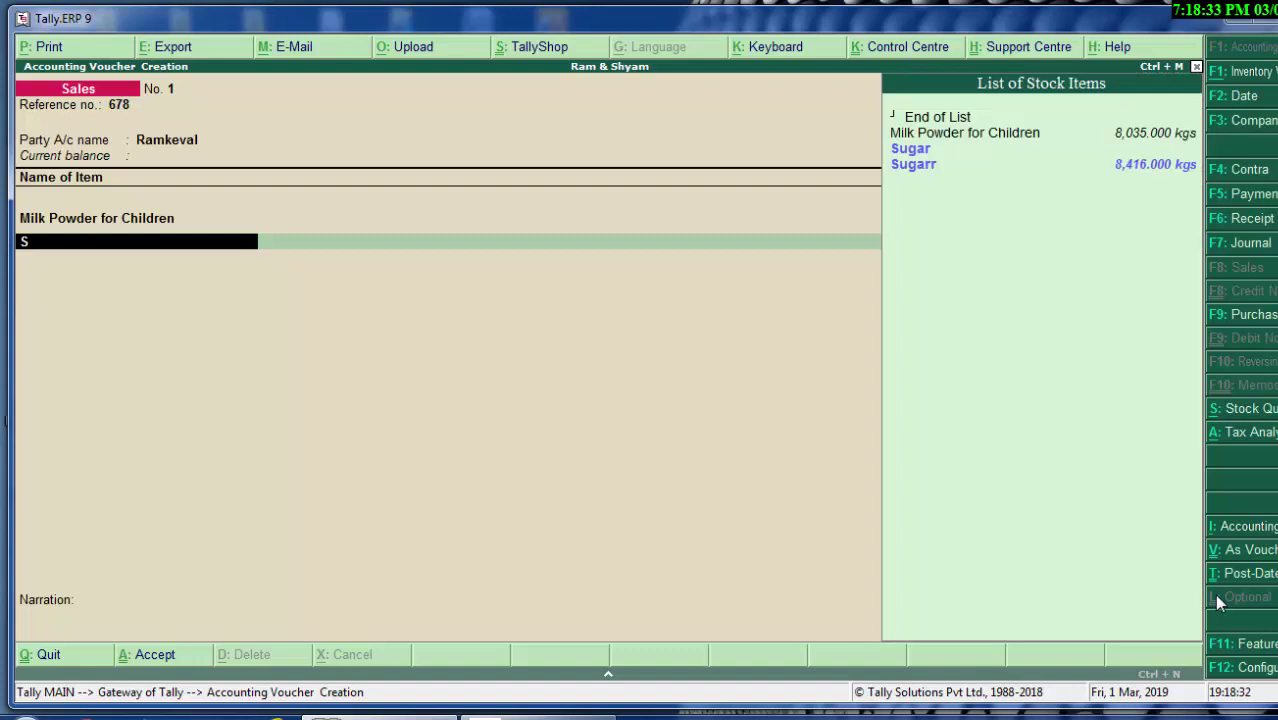
pyautogui.press('Down')
pyautogui.press('Return')
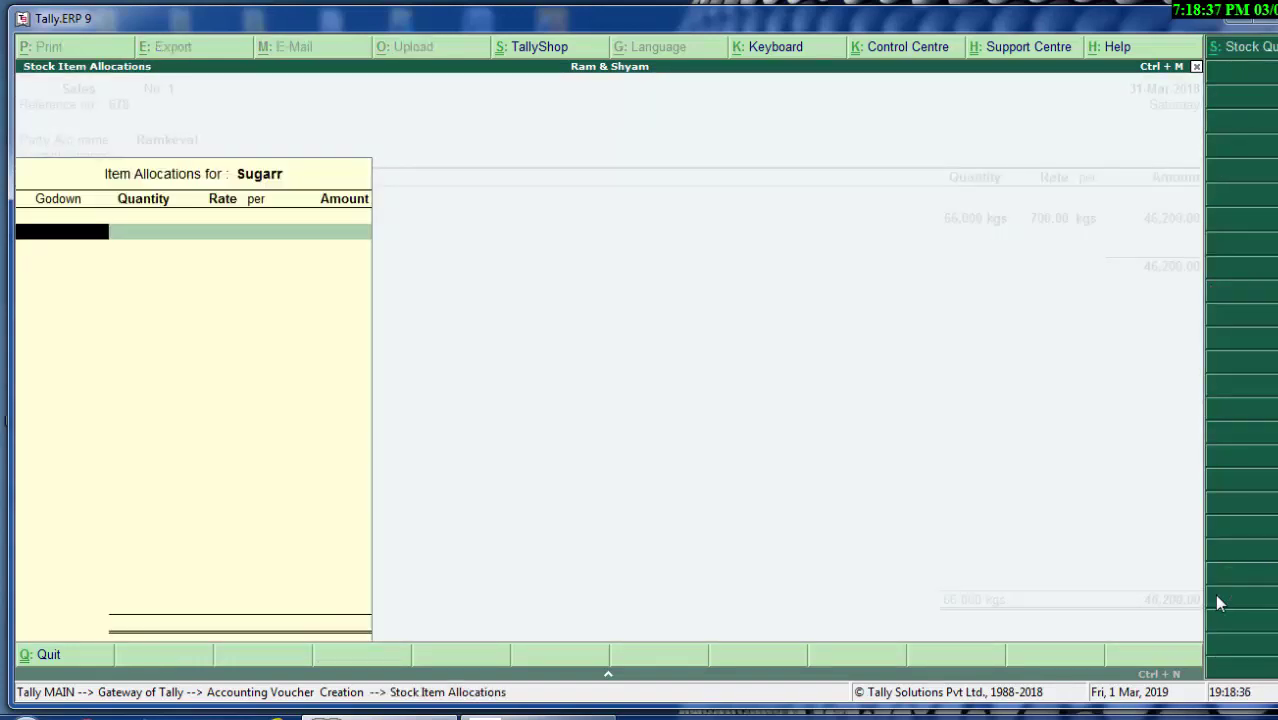
pyautogui.write('D')
pyautogui.press('Return')
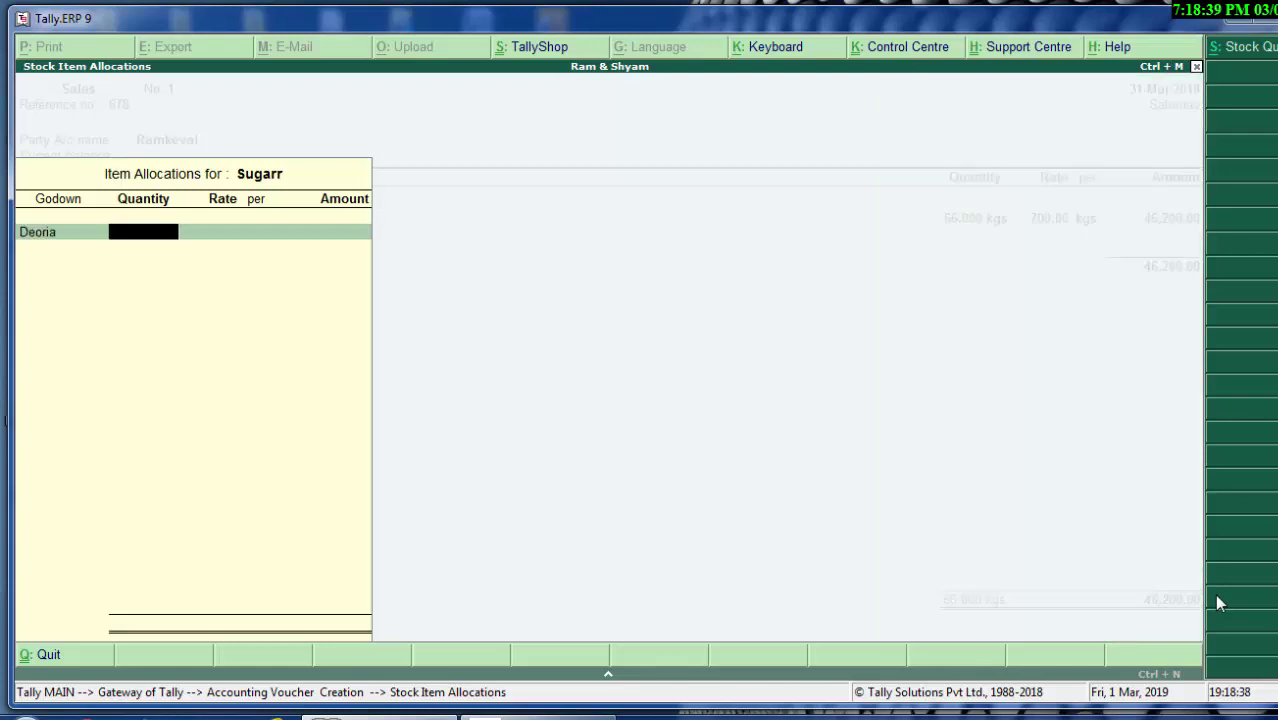
pyautogui.write('5')
pyautogui.write('00')
pyautogui.press('Return')
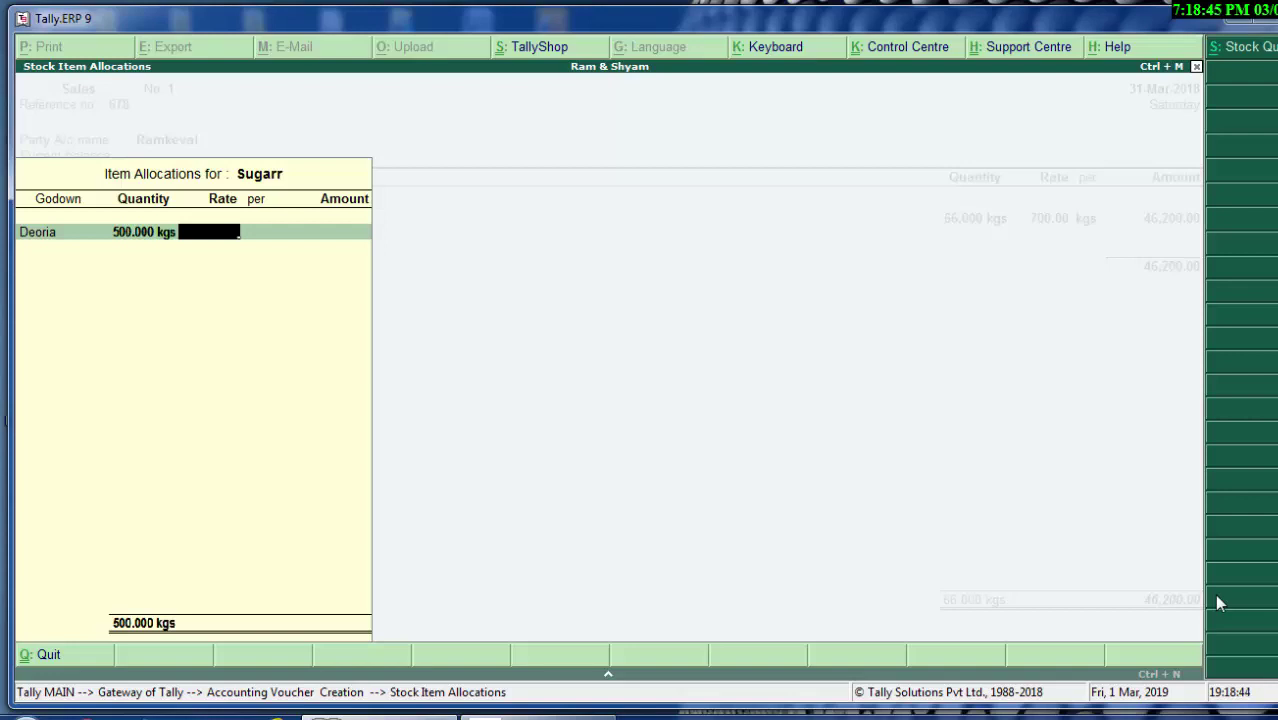
# Step: Set the Sugarr rate to 42 per kg, accept the Sales ledger, and end the item list
pyautogui.write('40')
pyautogui.press('Return')
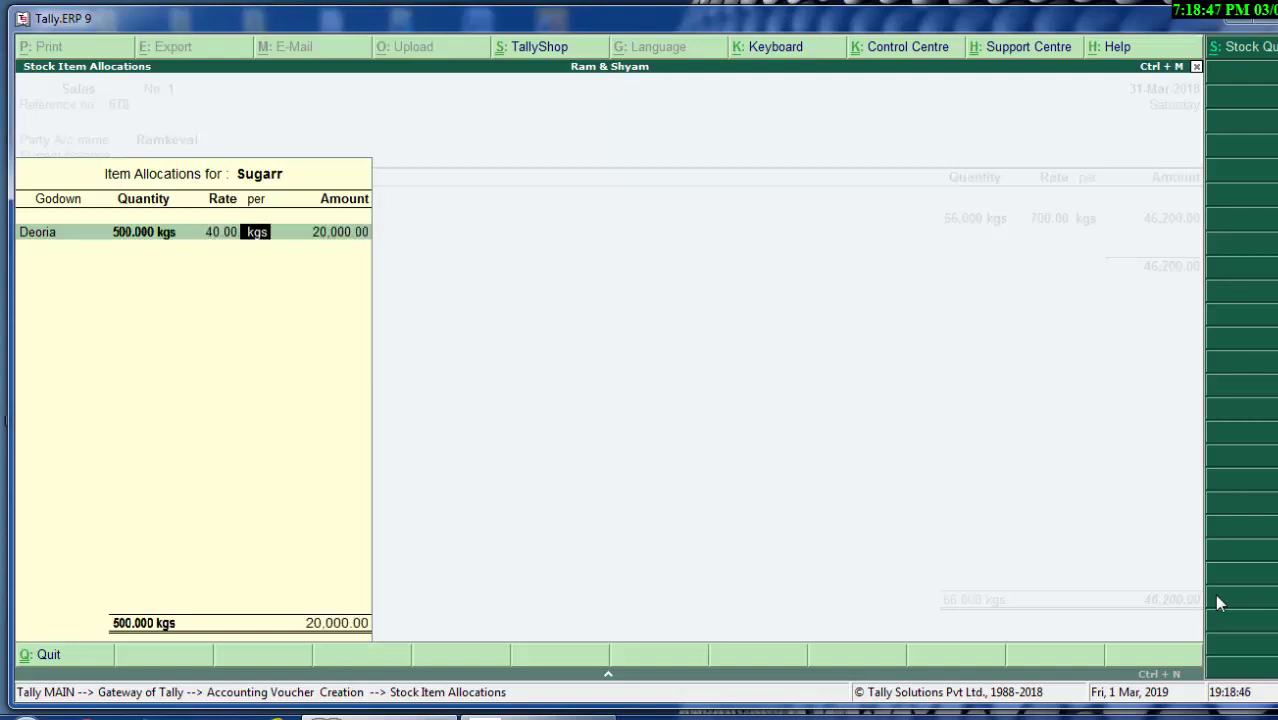
pyautogui.press('BackSpace')
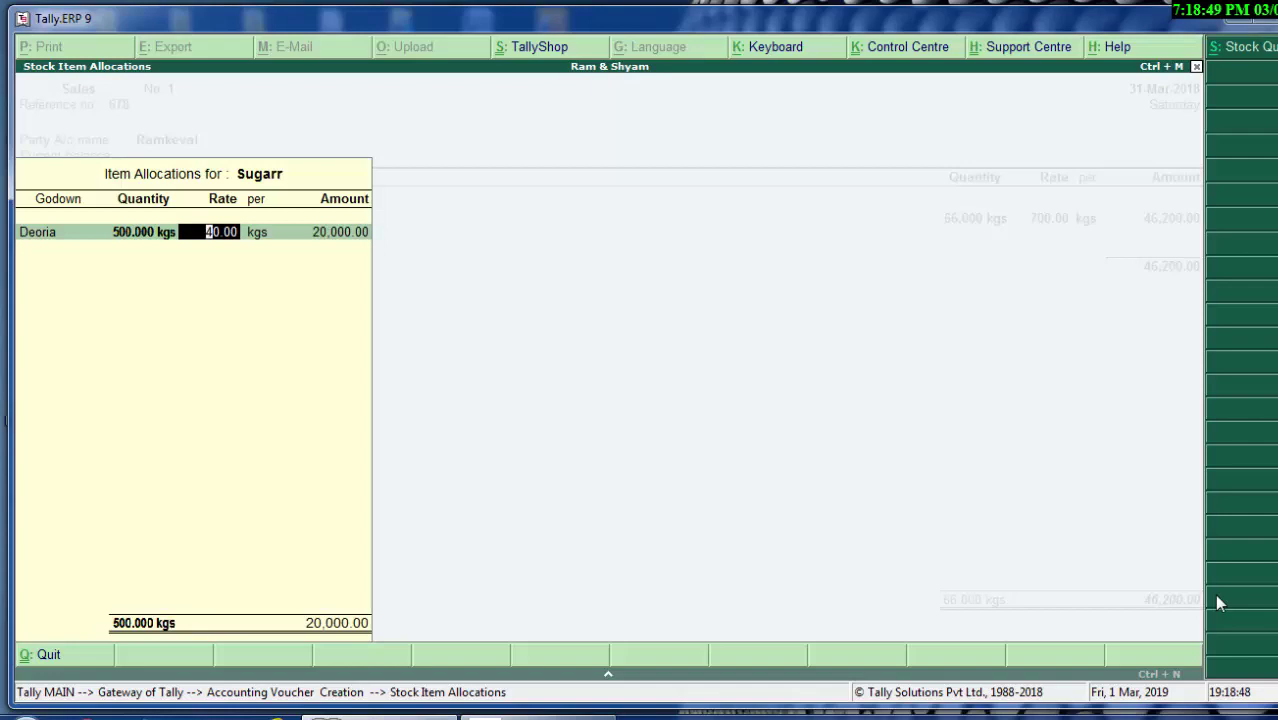
pyautogui.press('BackSpace')
pyautogui.write('42')
pyautogui.press('Return')
pyautogui.press('Return')
pyautogui.press('Return')
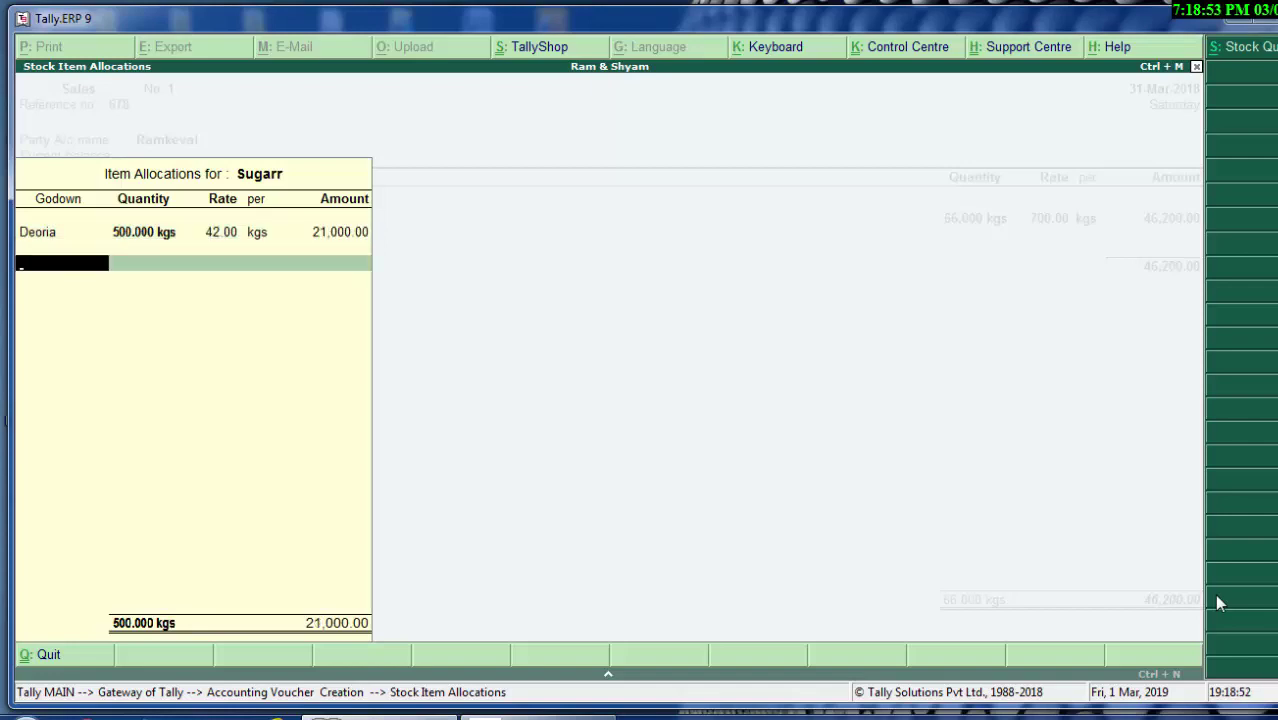
pyautogui.press('Return')
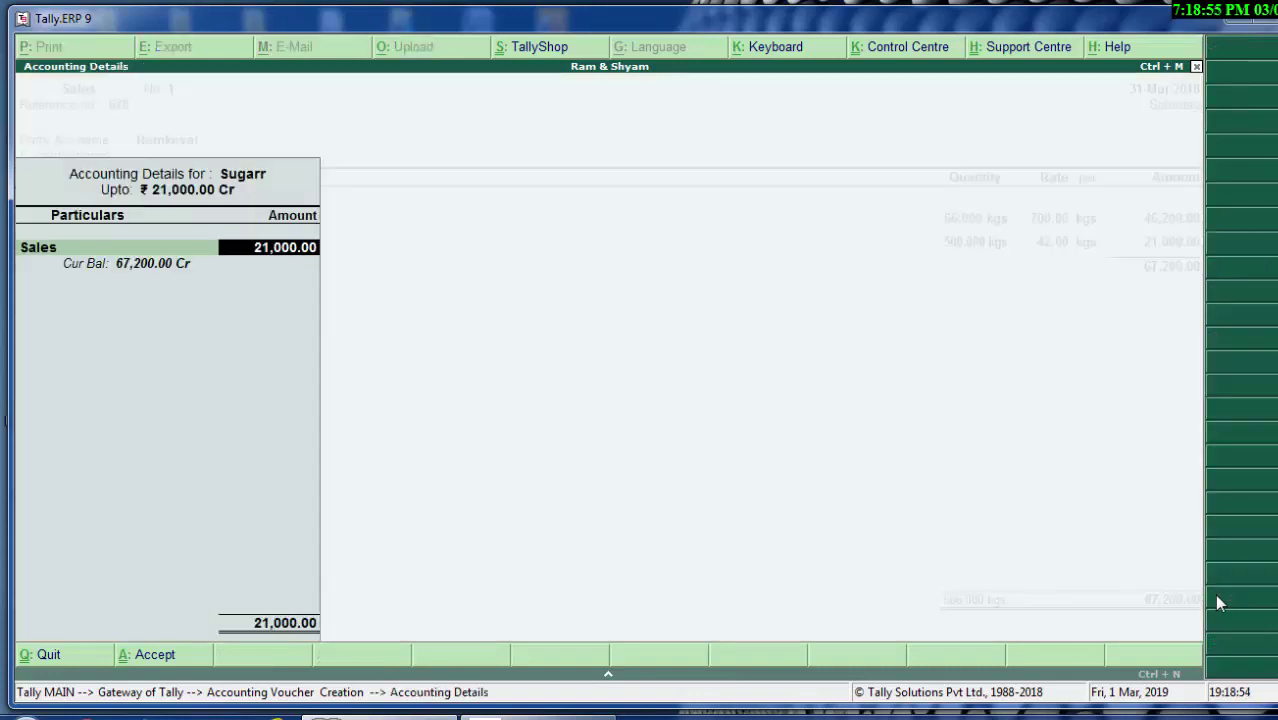
pyautogui.press('Return')
pyautogui.press('Return')
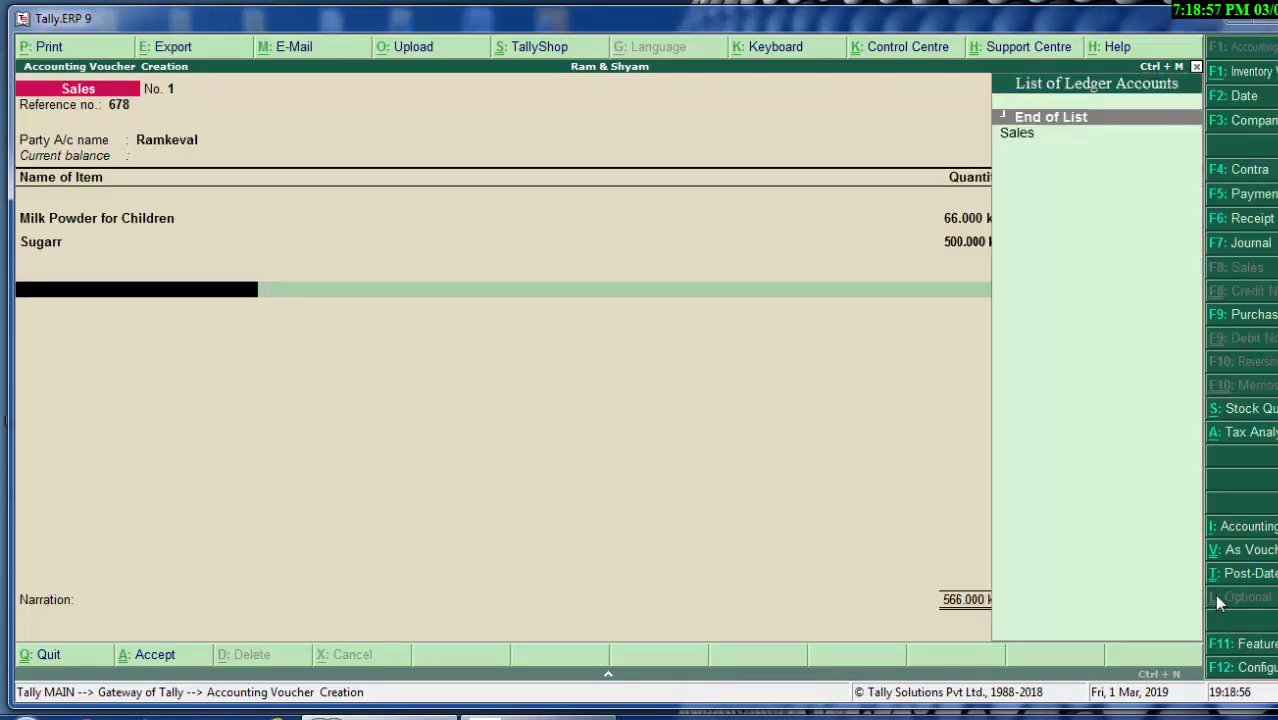
pyautogui.press('Return')
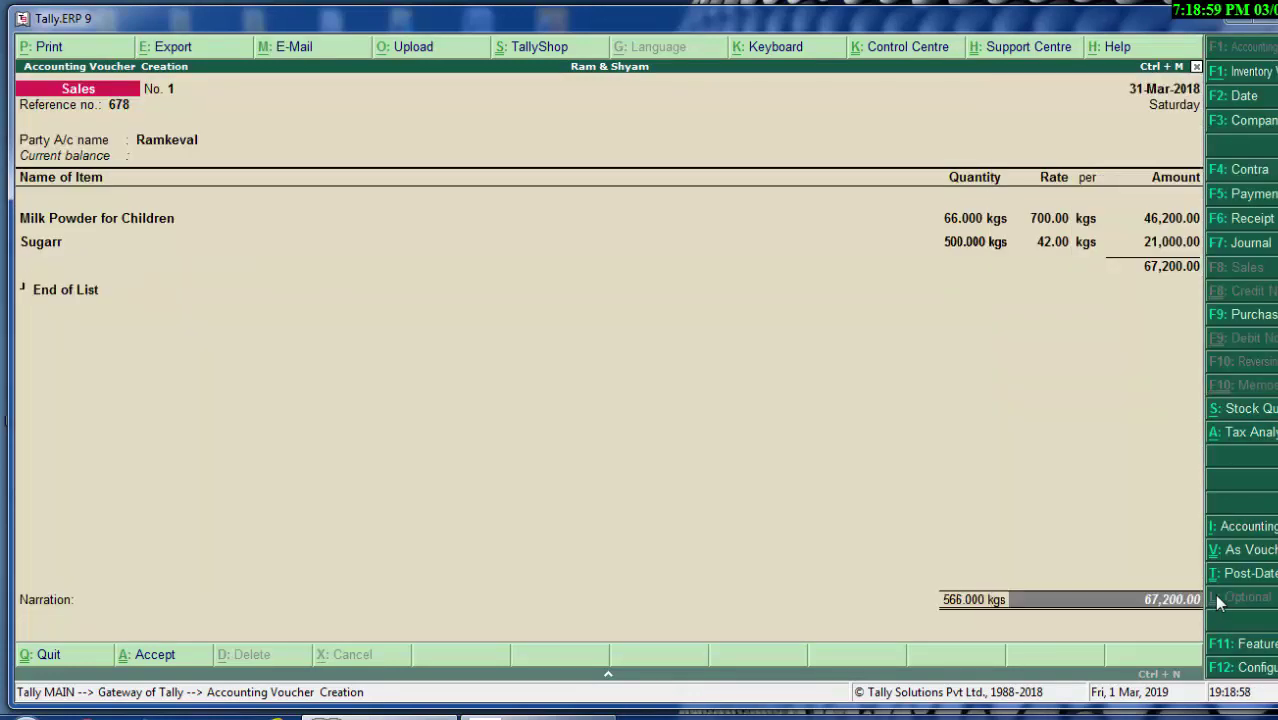
pyautogui.press('Return')
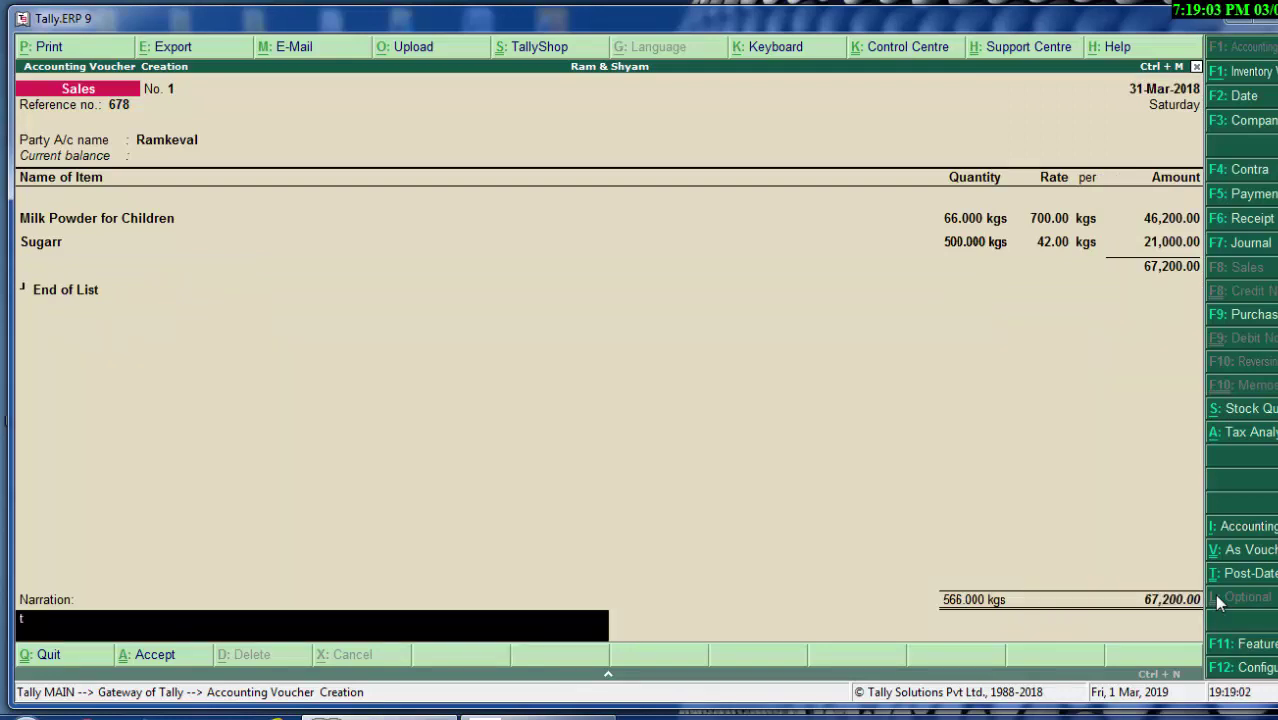
# Step: Enter the narration 'the goods have been sold' and accept the sales voucher
pyautogui.write('he goo')
pyautogui.write('ds')
pyautogui.write(' have')
pyautogui.write(' been')
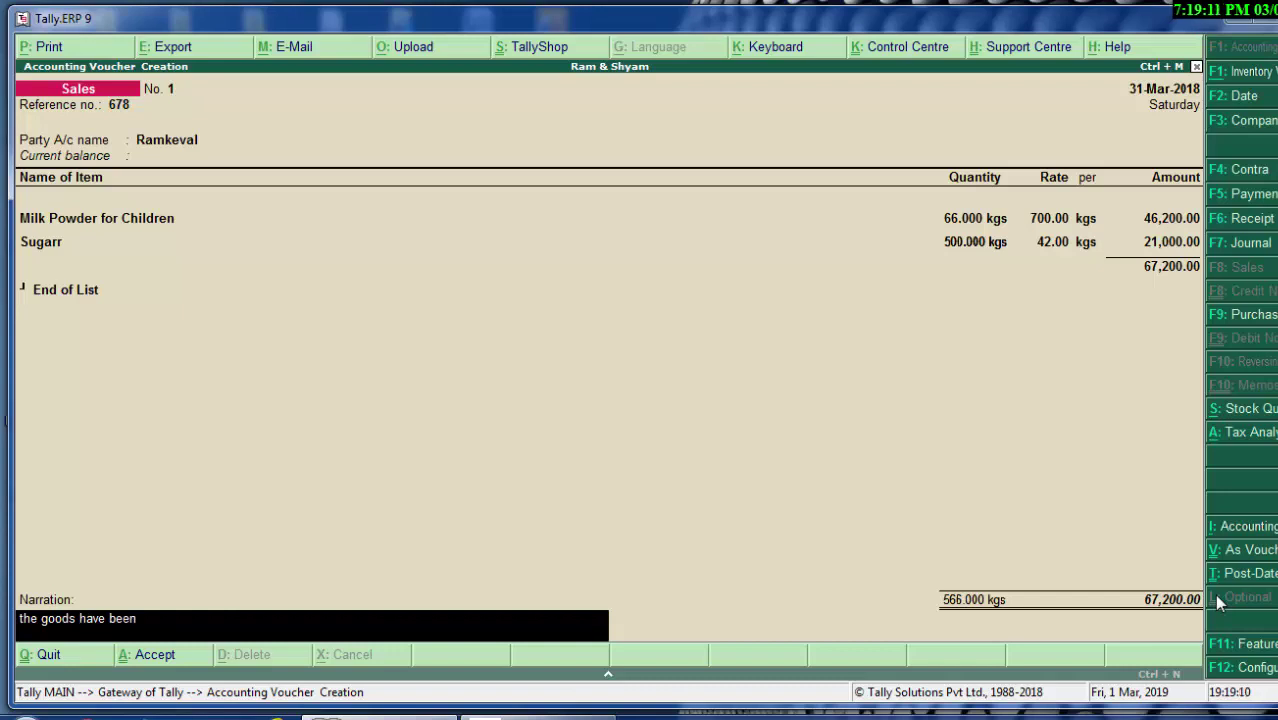
pyautogui.write(' sol')
pyautogui.write('d.')
pyautogui.press('Return')
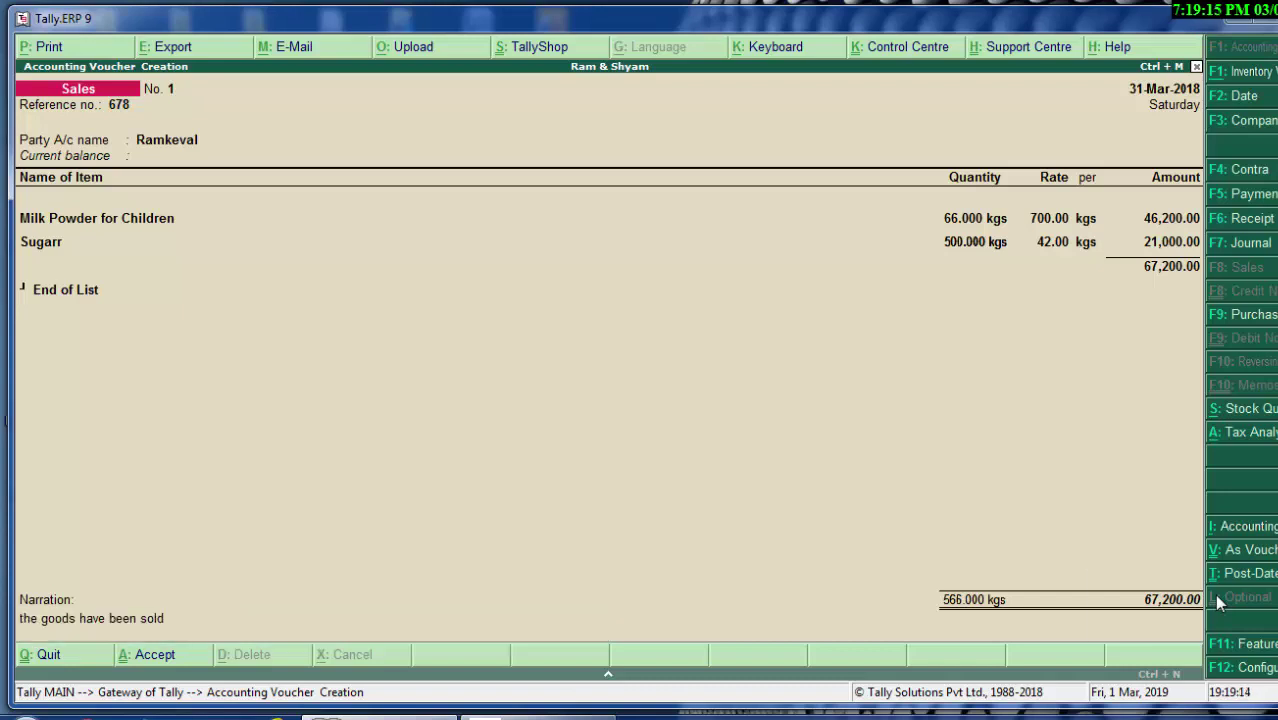
pyautogui.press('Return')
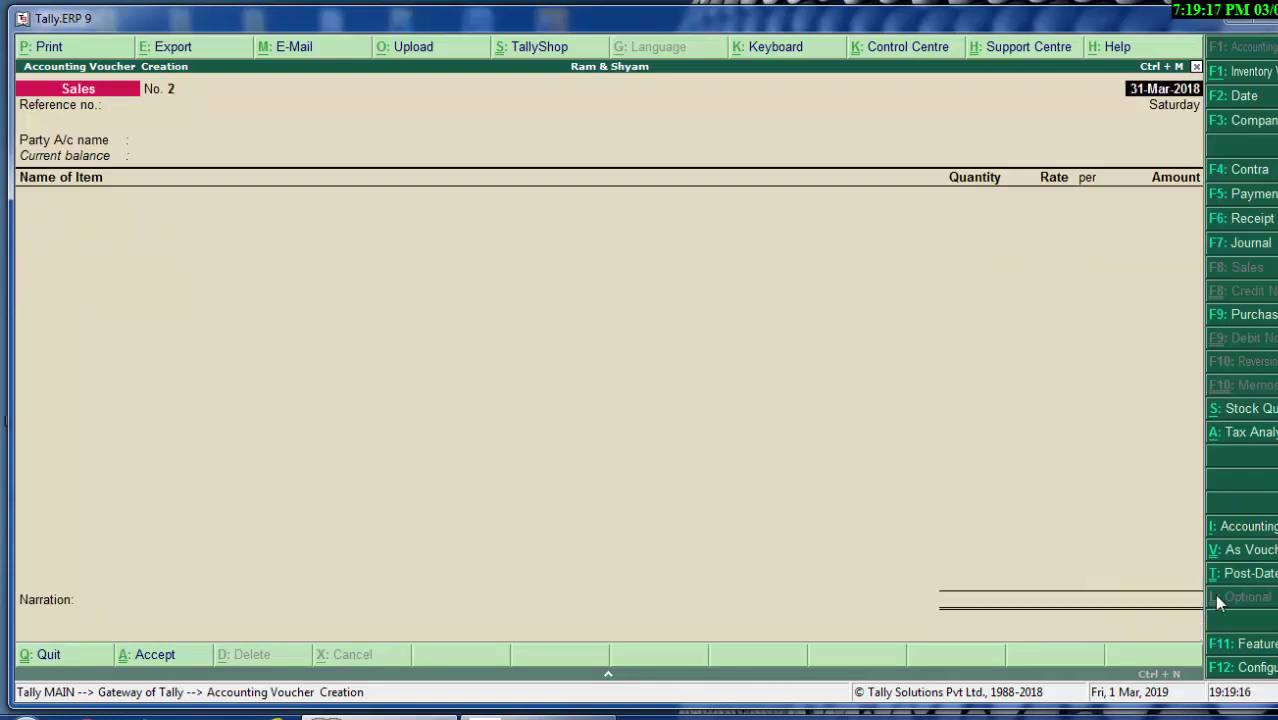
# Step: Quit voucher entry and open the customer's sales voucher from the Day Book
pyautogui.press('Escape')
pyautogui.press('y')
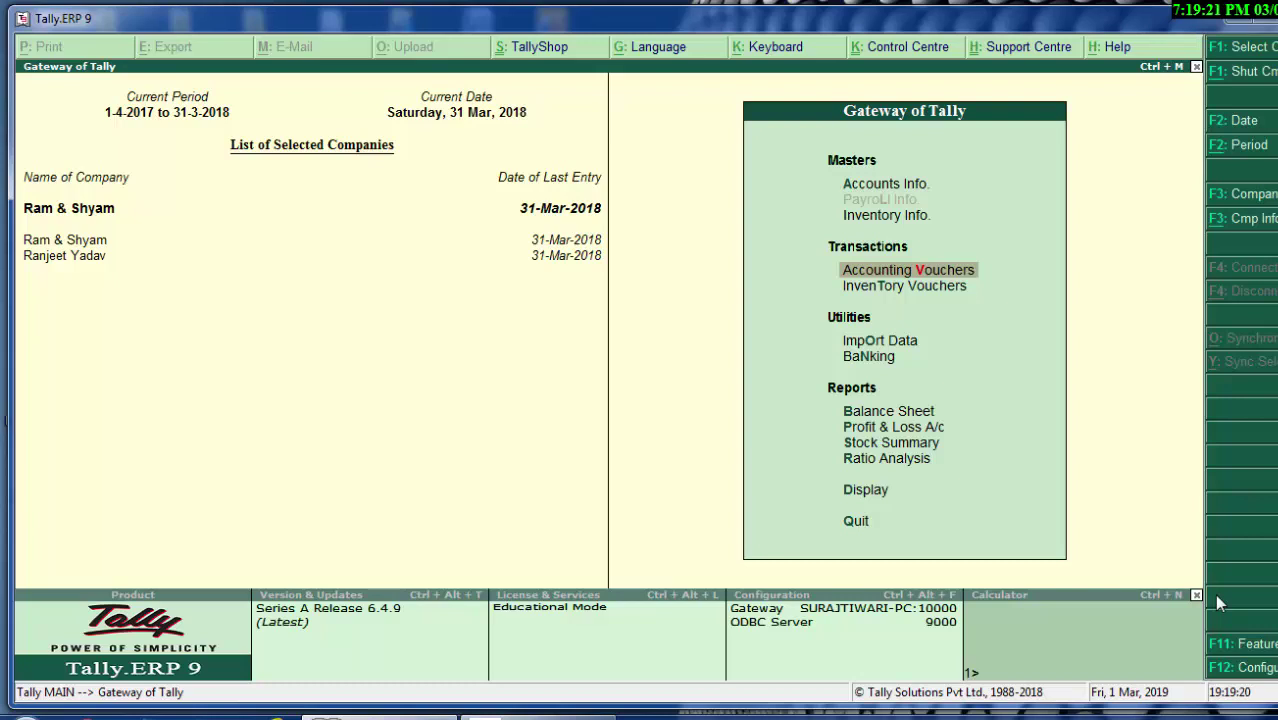
pyautogui.press('d')
pyautogui.press('y')
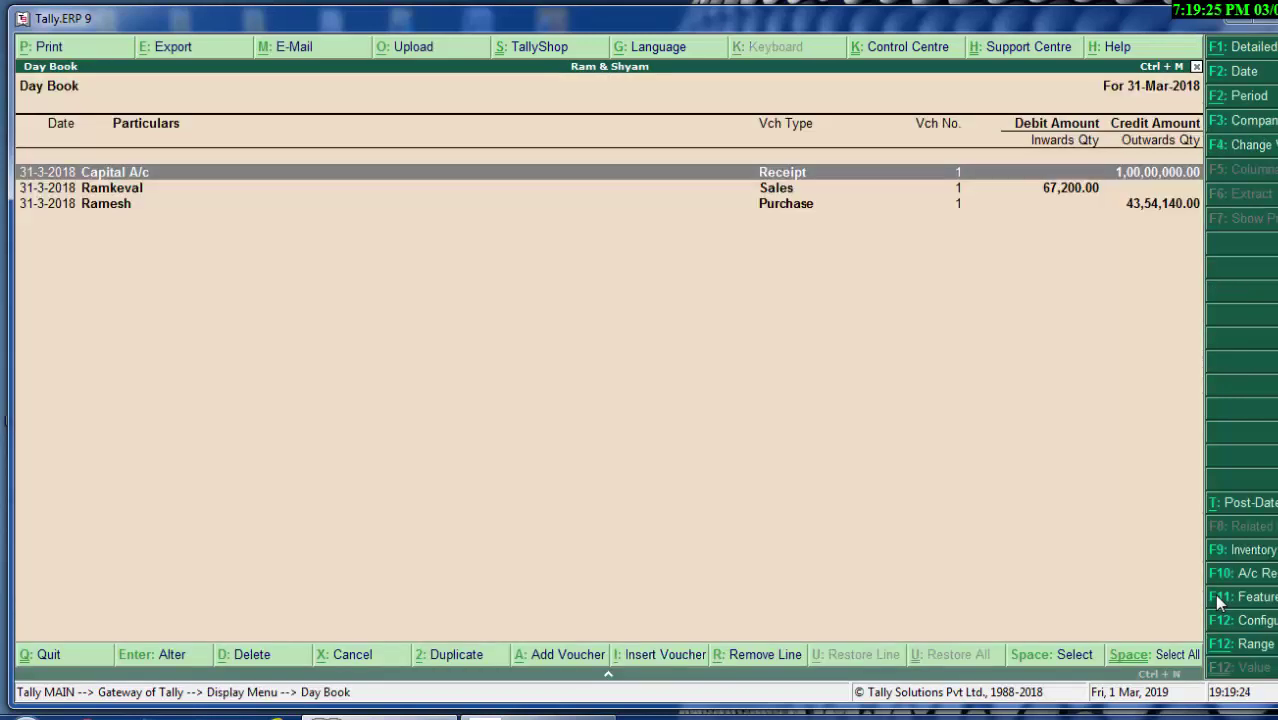
pyautogui.press('Down')
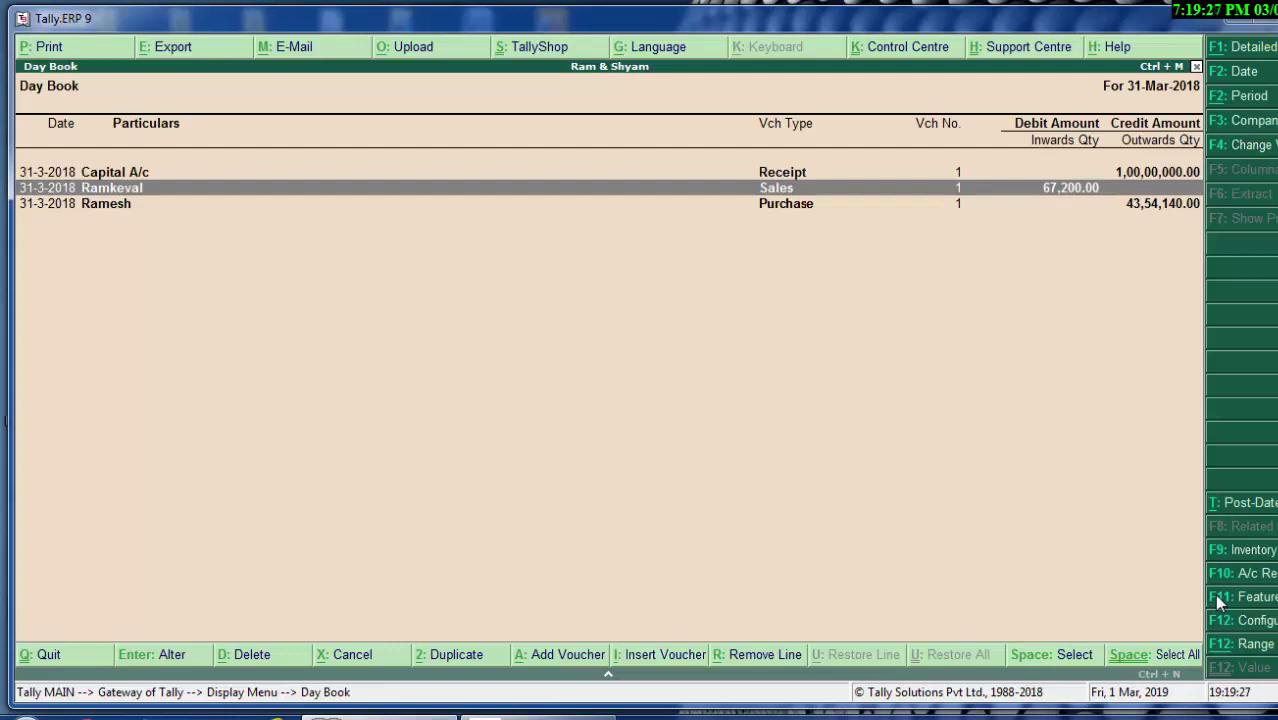
pyautogui.press('Return')
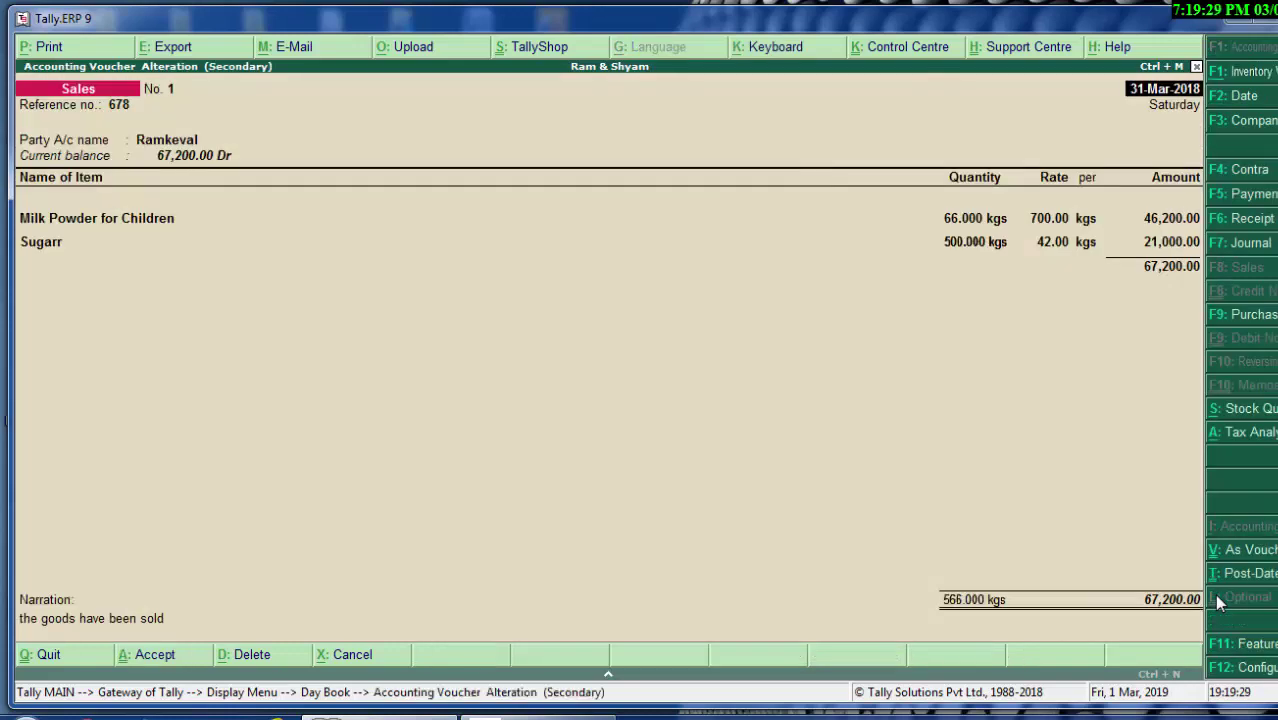
# Step: Show the voucher as a zoomed, full-size invoice print preview
pyautogui.hotkey('alt', 'p')
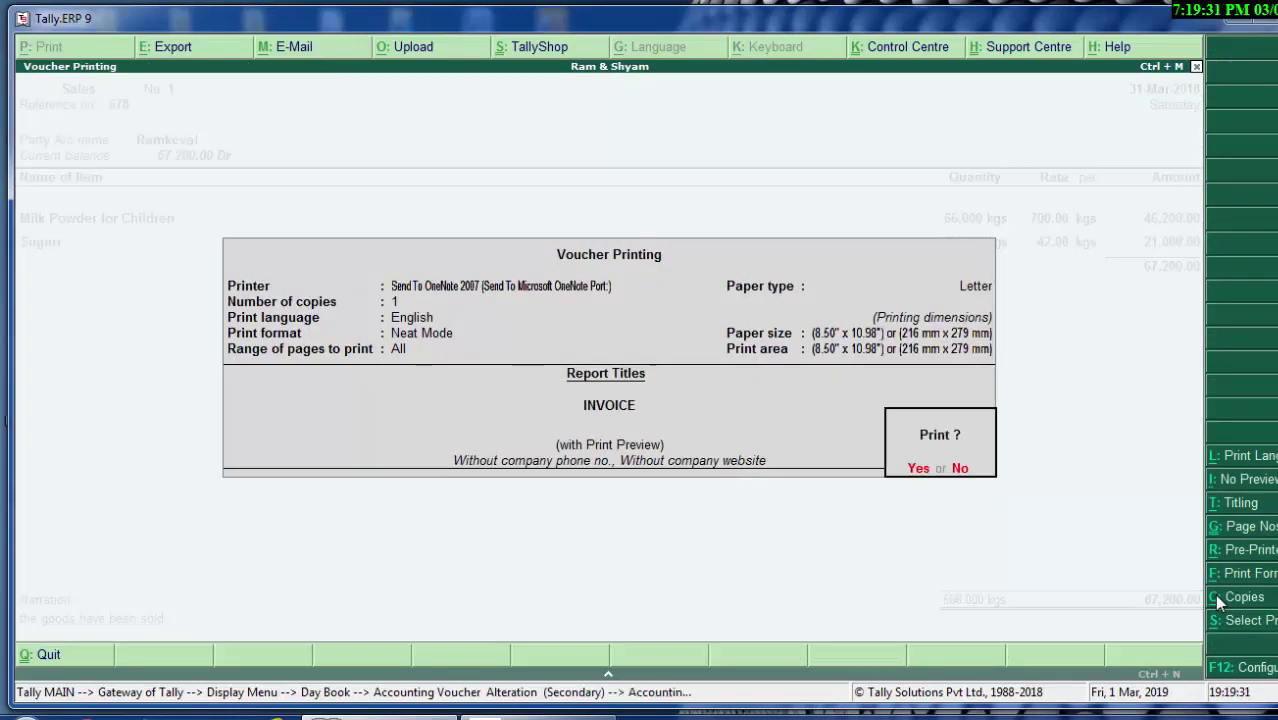
pyautogui.press('Return')
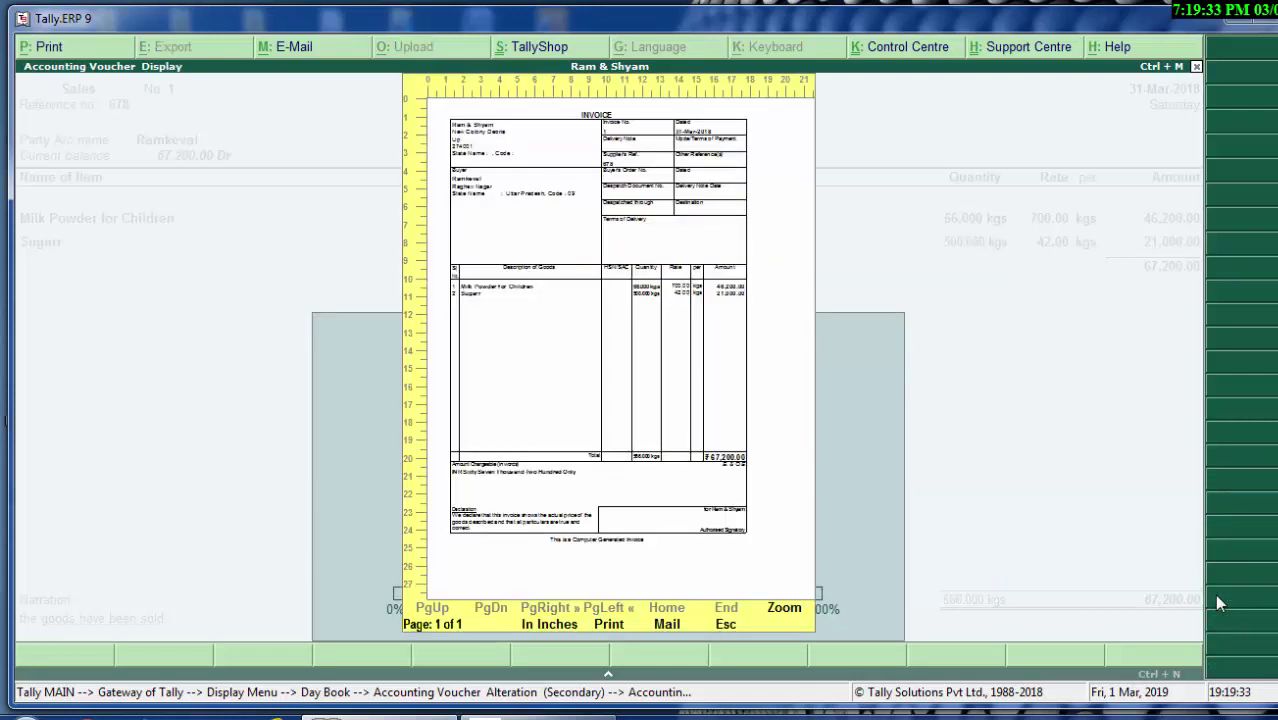
pyautogui.click(784, 612)
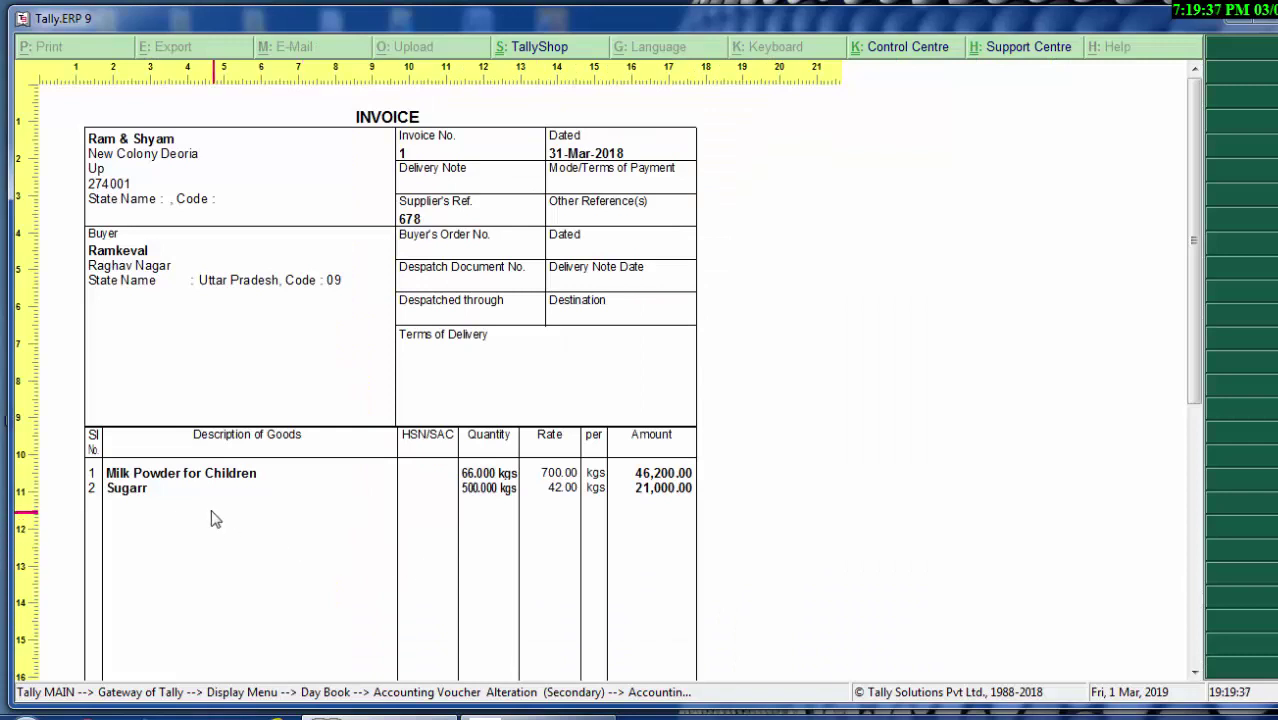